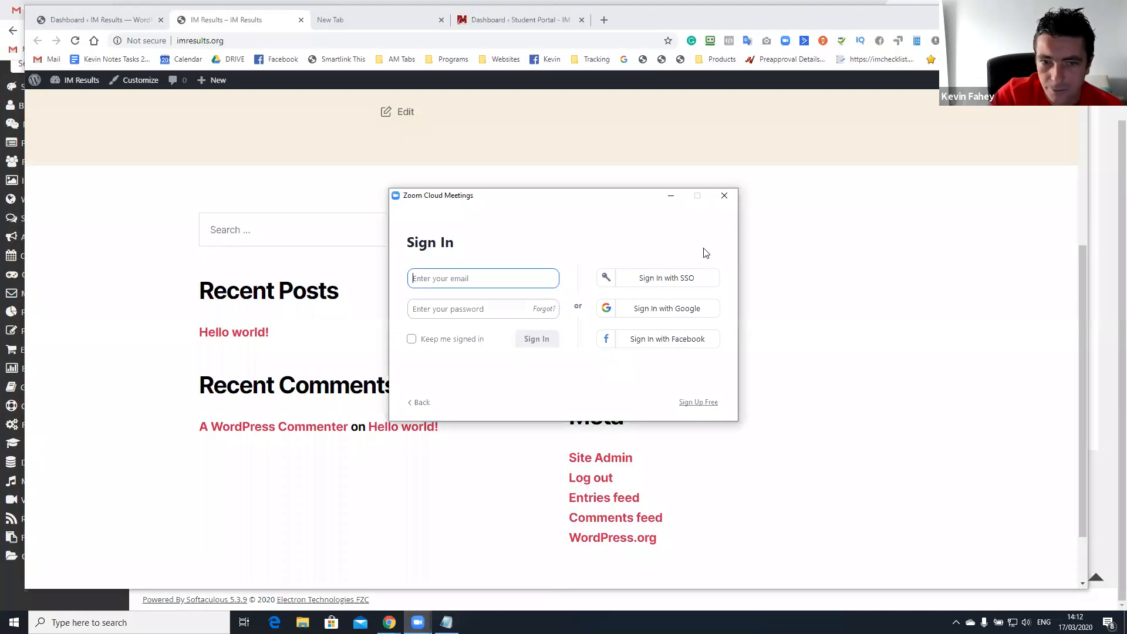
Minimize the Zoom sign-in window while keeping the meeting running.
{"action": "left_click", "coordinate": [724, 196]}
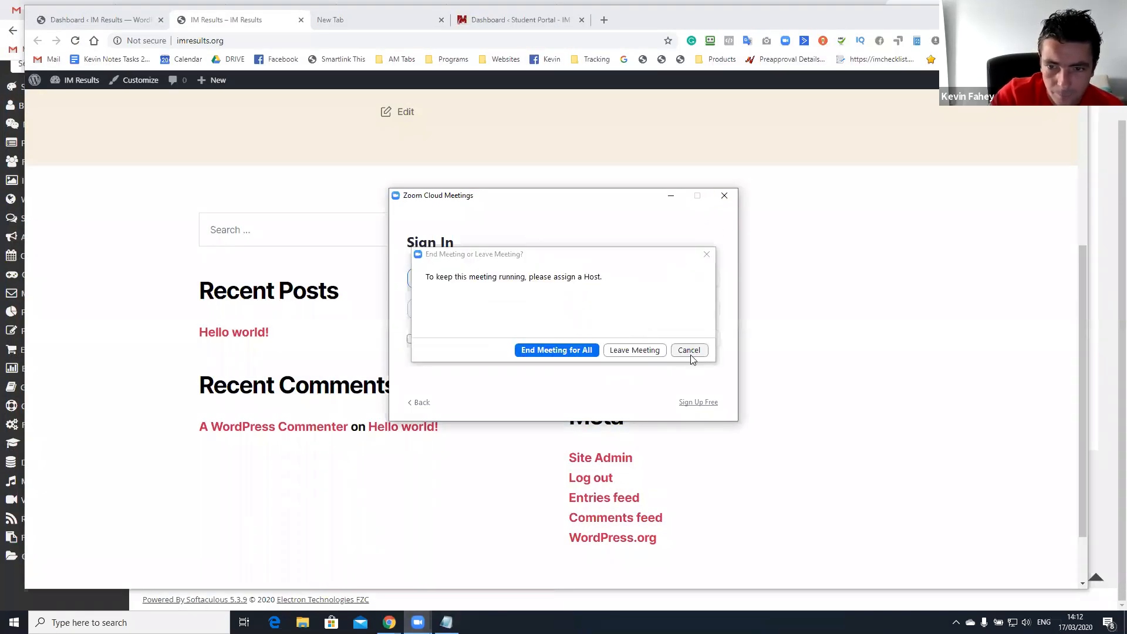
{"action": "left_click", "coordinate": [688, 350]}
{"action": "left_click", "coordinate": [671, 195]}
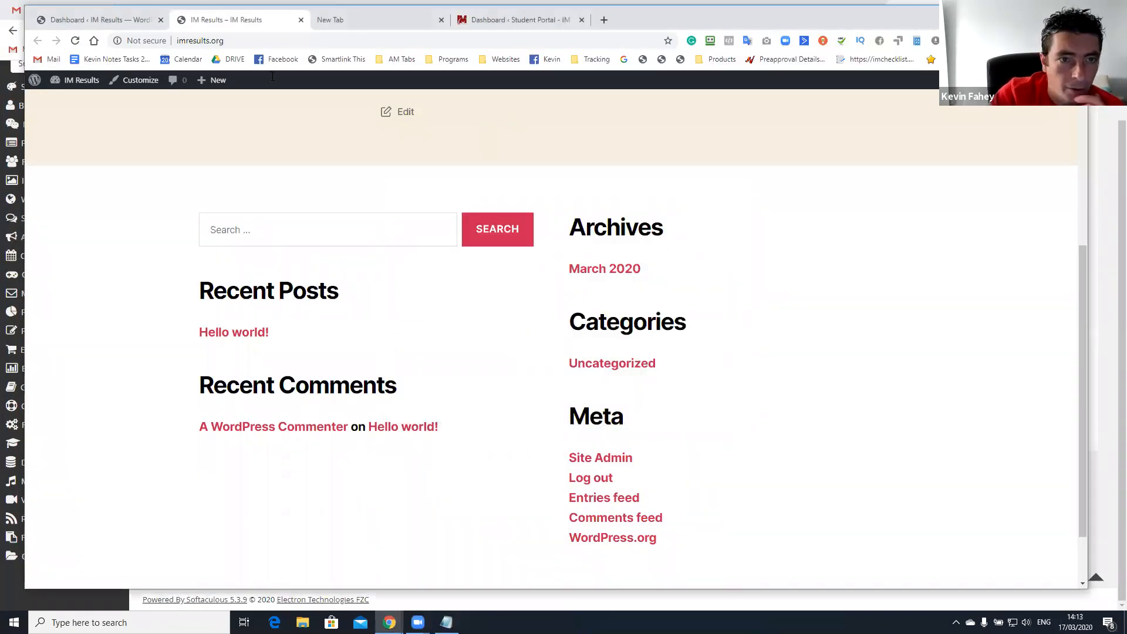
Move the IM Results browser window aside and view the notifications on the Facebook page behind it.
{"action": "left_click_drag", "start_coordinate": [671, 22], "coordinate": [653, 61]}
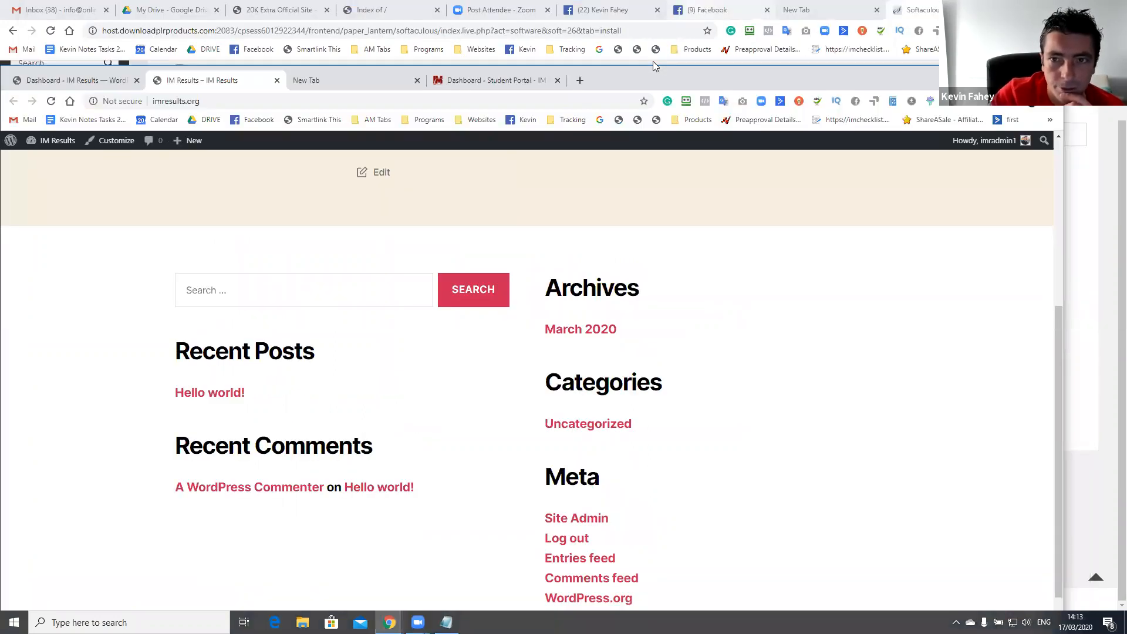
{"action": "left_click", "coordinate": [653, 61]}
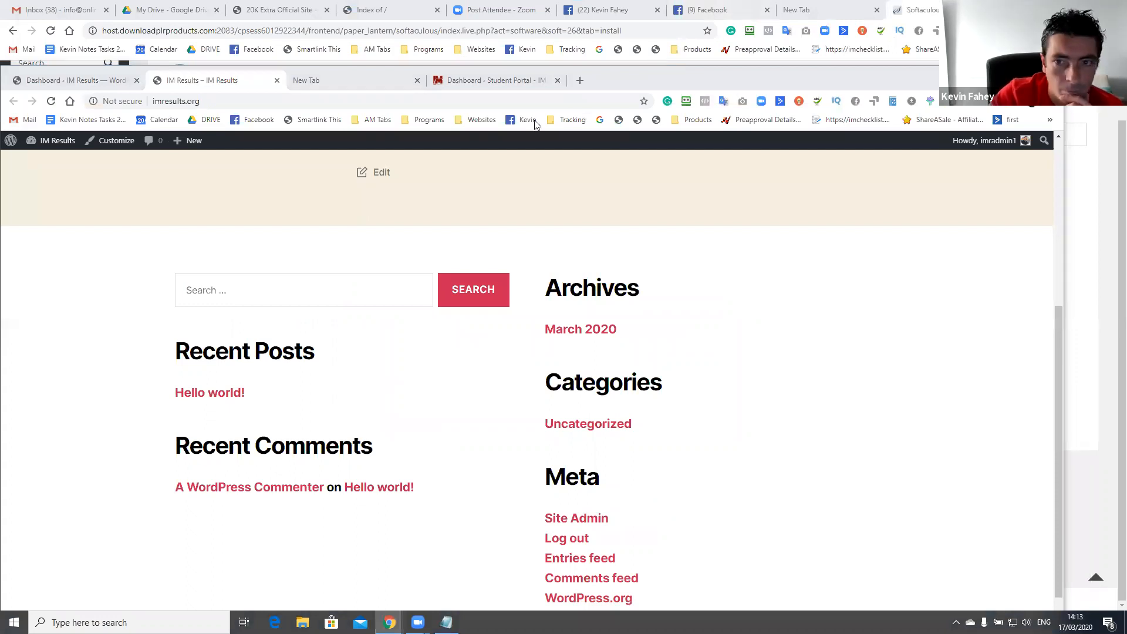
{"action": "left_click", "coordinate": [705, 10]}
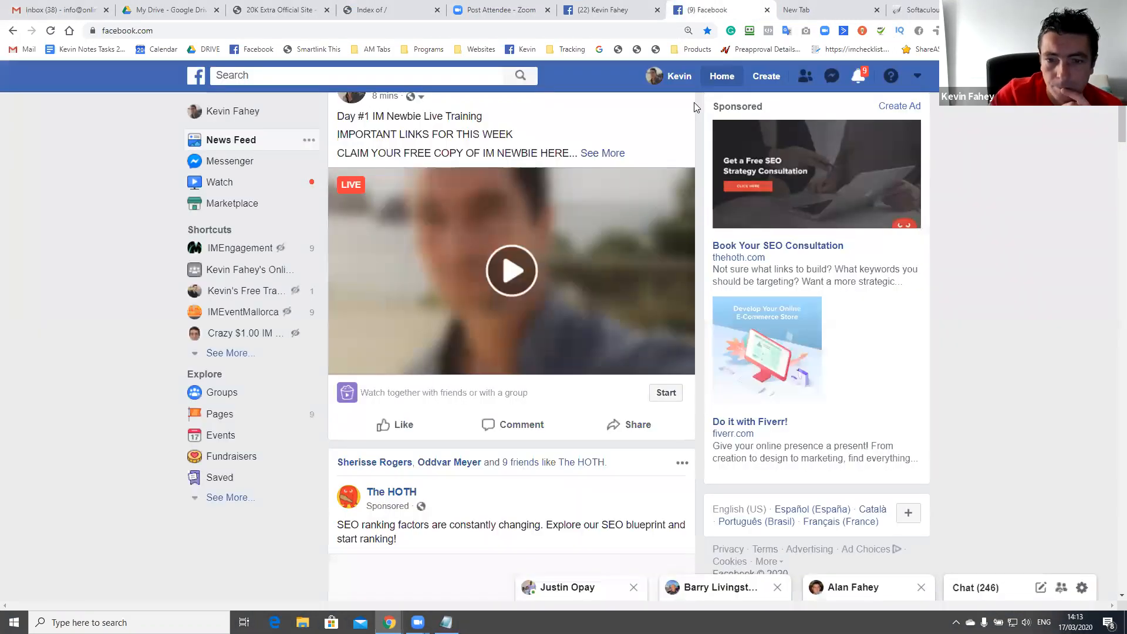
{"action": "left_click", "coordinate": [867, 74]}
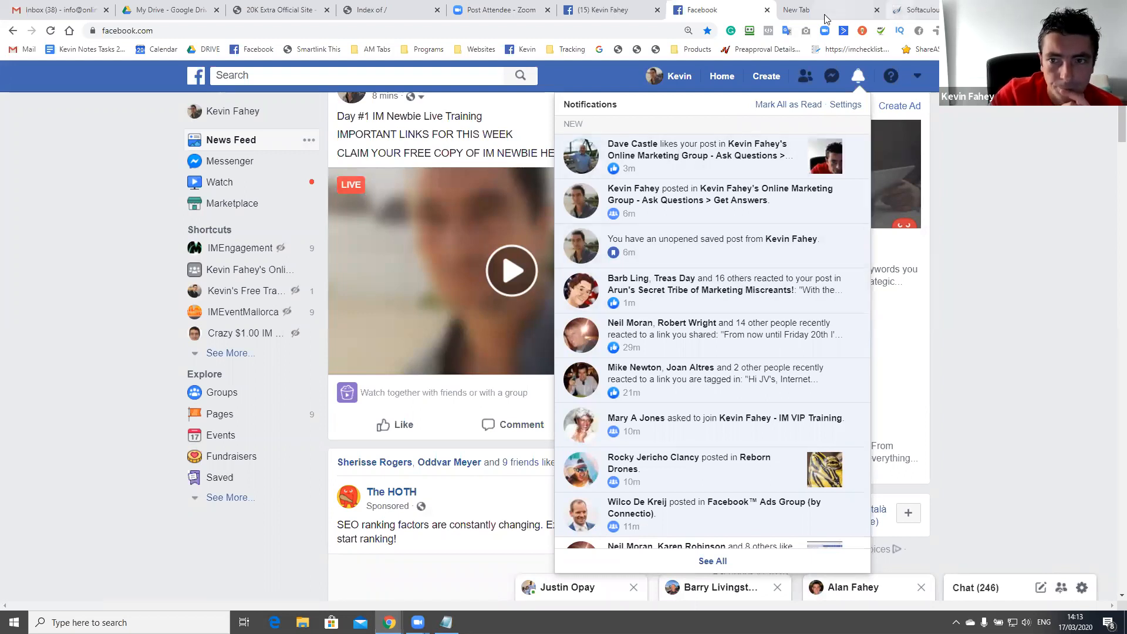
{"action": "mouse_move", "coordinate": [419, 621]}
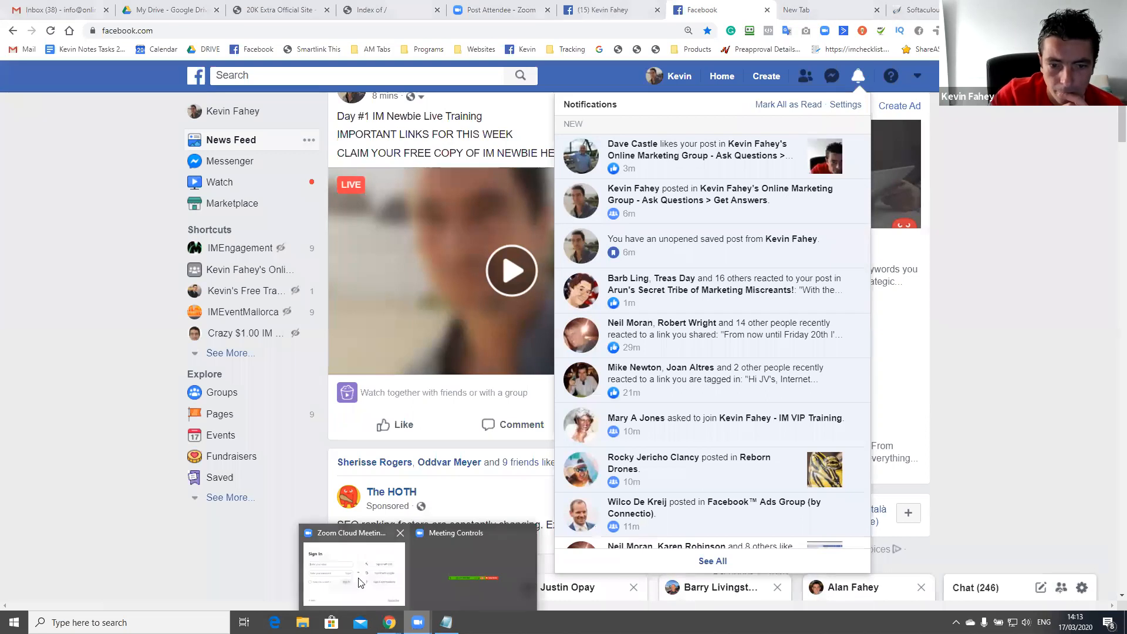
{"action": "left_click", "coordinate": [405, 600]}
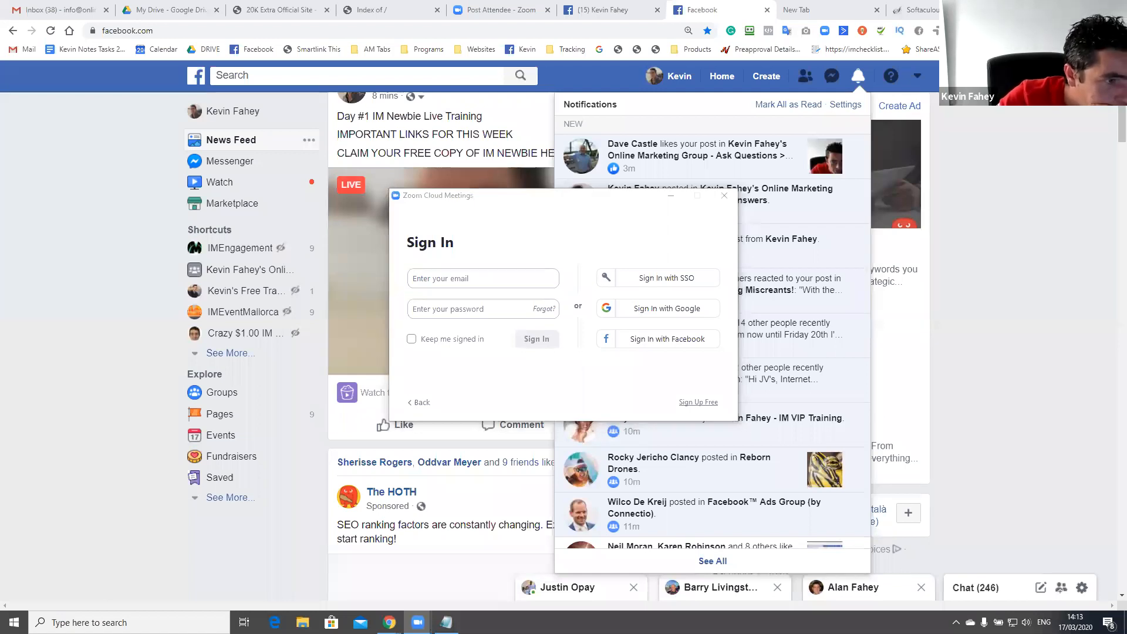
{"action": "left_click", "coordinate": [670, 196]}
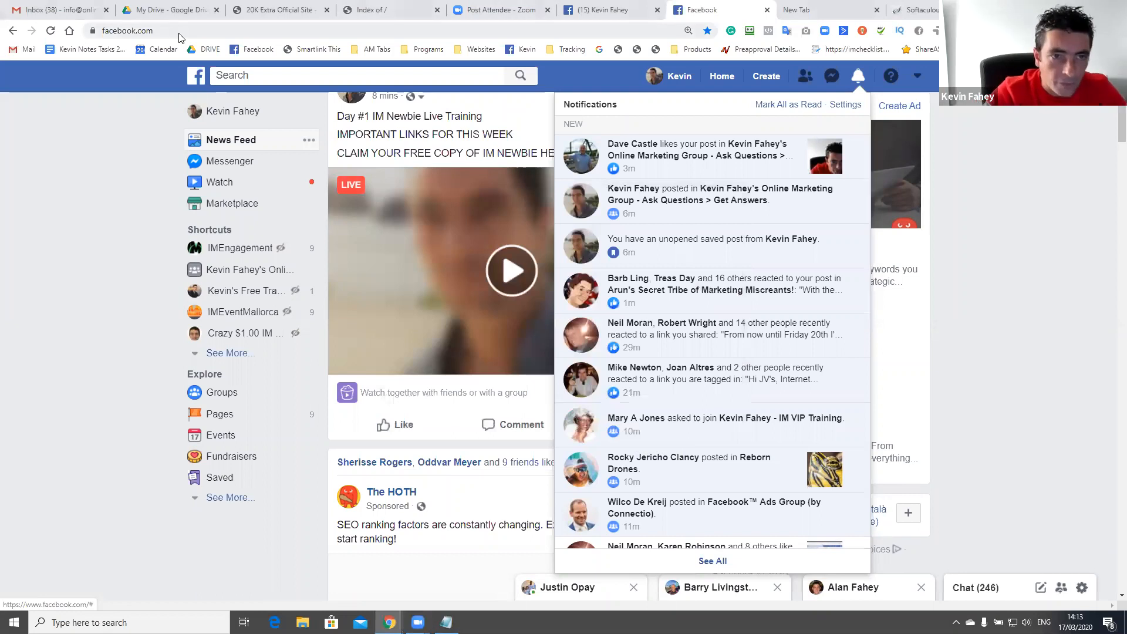
Close the 20K Extra Official Site page and minimize the browser window that contained it.
{"action": "left_click", "coordinate": [247, 10]}
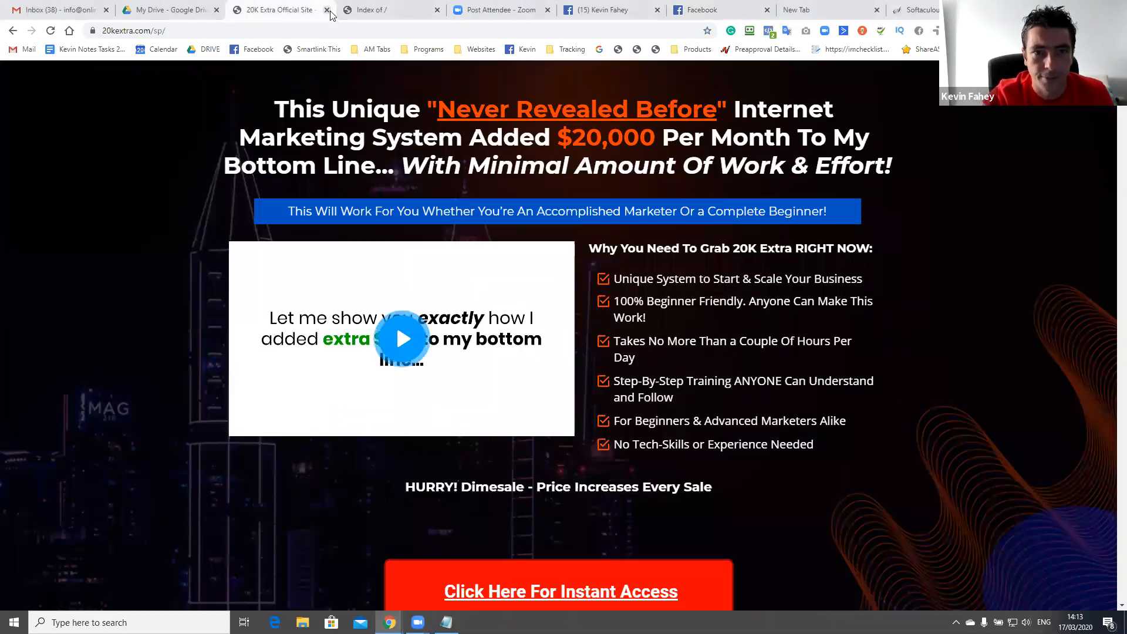
{"action": "left_click", "coordinate": [327, 10]}
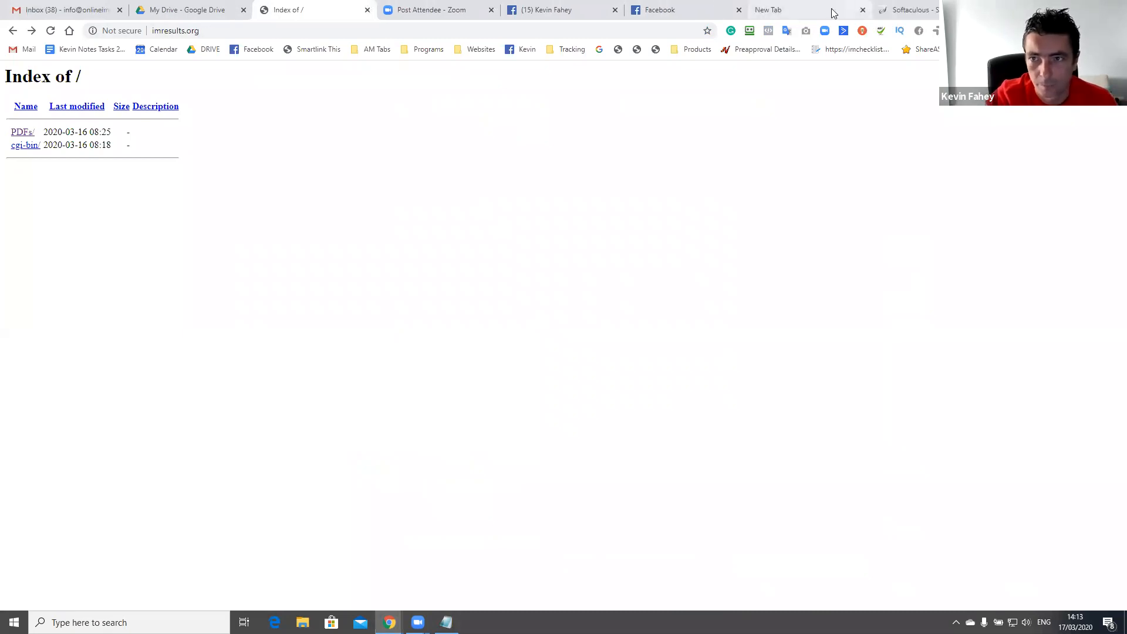
{"action": "left_click", "coordinate": [1060, 9]}
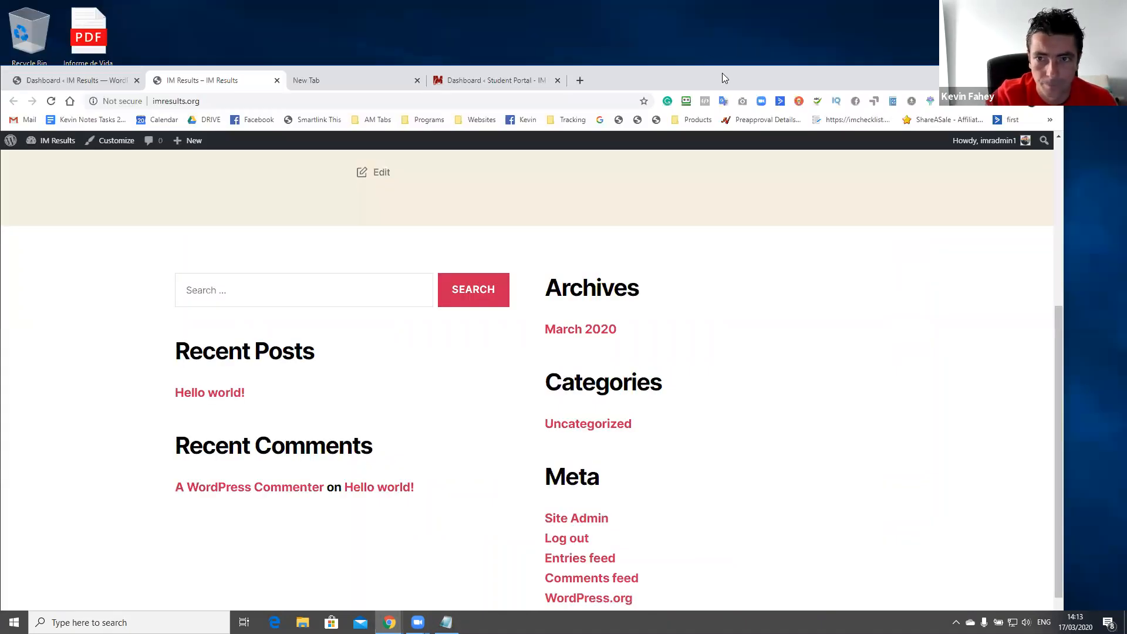
Maximize the browser window showing the IM Results site and return to its Hello world! post.
{"action": "left_click_drag", "start_coordinate": [97, 69], "coordinate": [172, 6]}
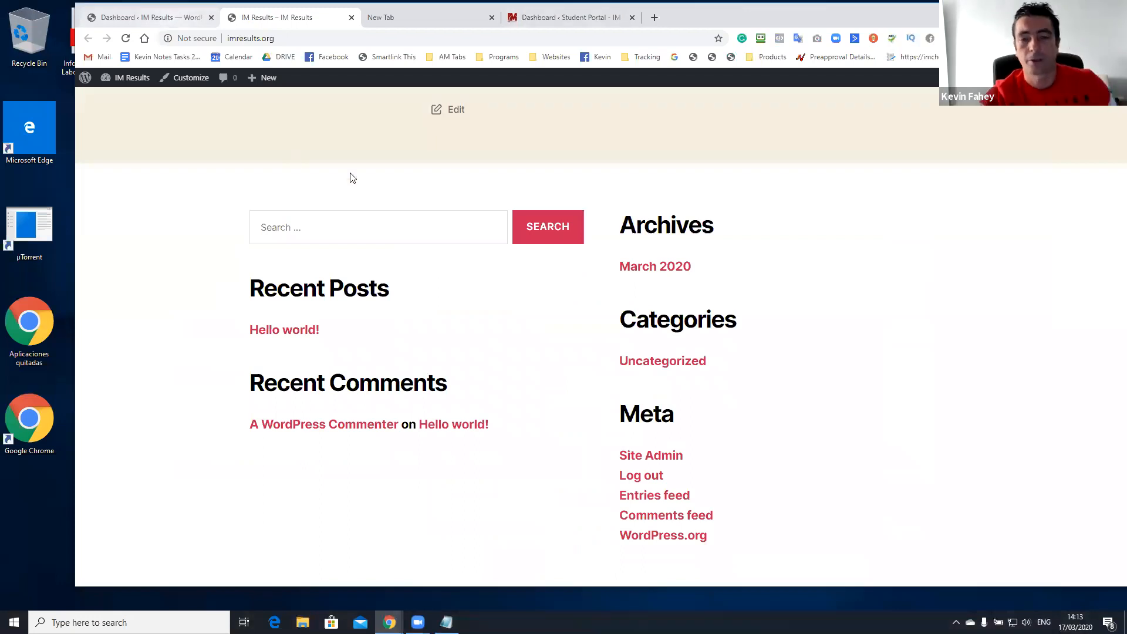
{"action": "scroll", "coordinate": [350, 176], "scroll_direction": "up", "scroll_amount": 3}
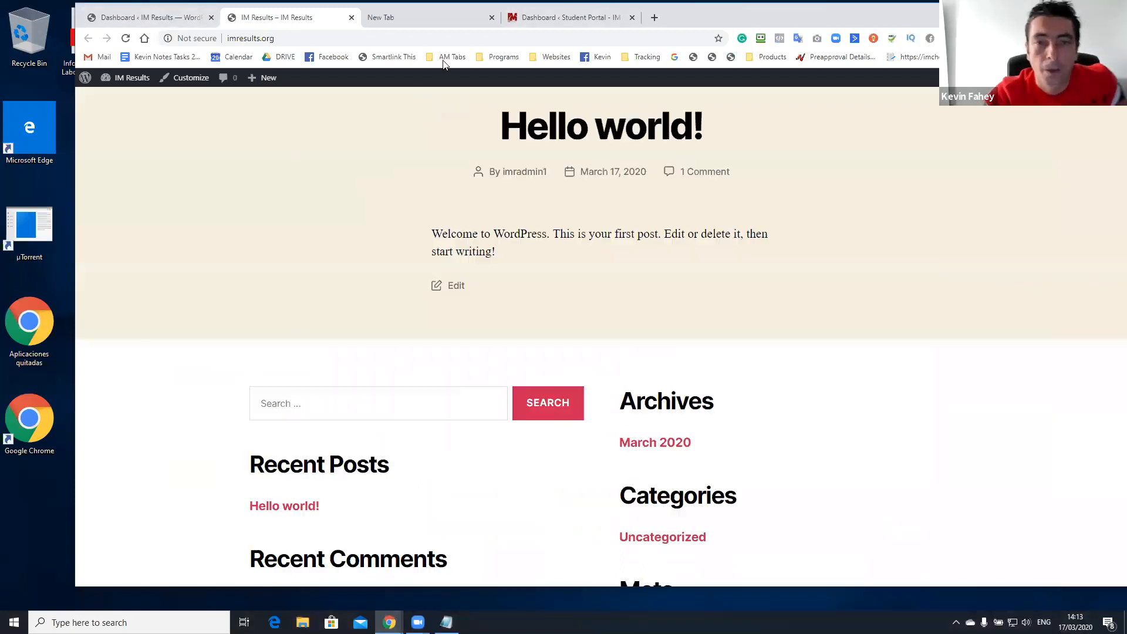
{"action": "double_click", "coordinate": [727, 15]}
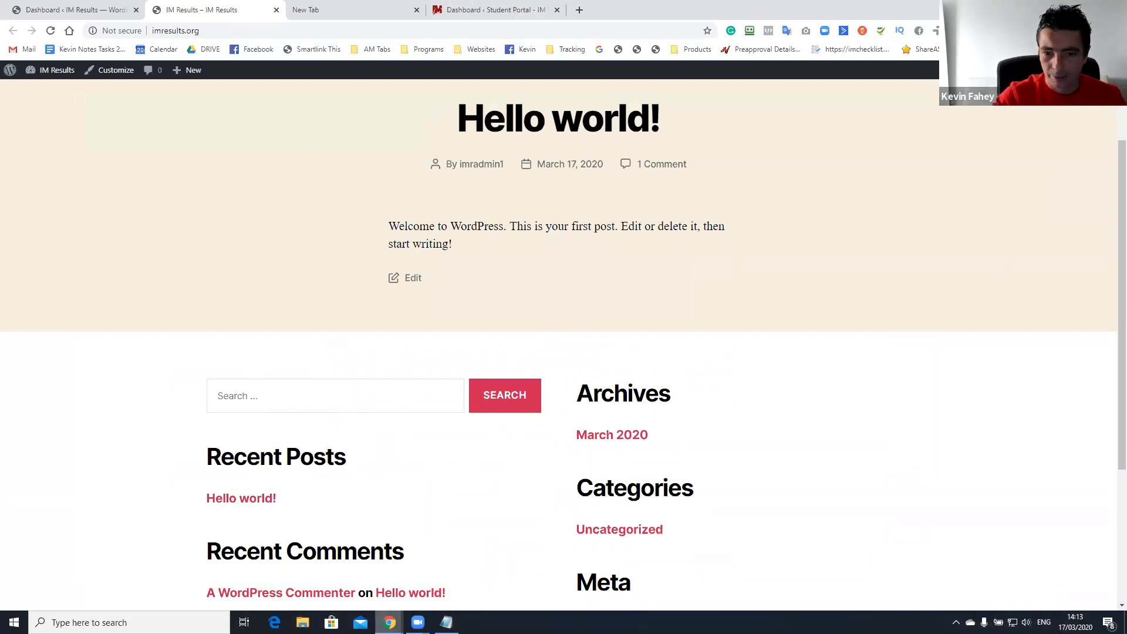
{"action": "mouse_move", "coordinate": [391, 621]}
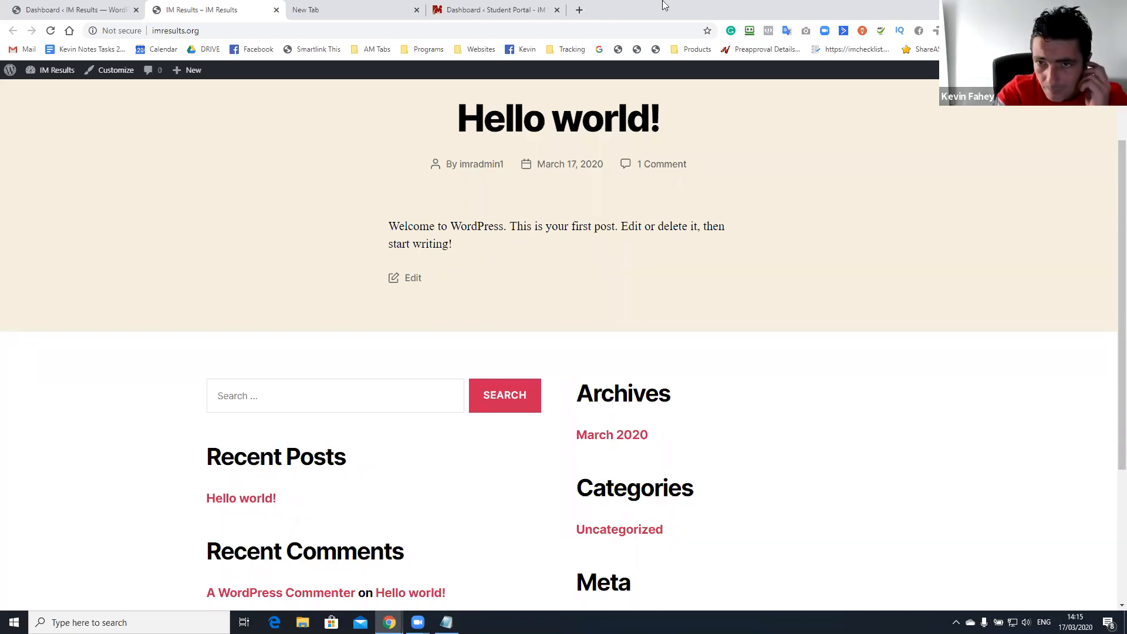
Find the saved Thrivethemes - 1 login in RoboForm by searching for "thr", and open the Thrive Themes member login page.
{"action": "left_click", "coordinate": [751, 31]}
{"action": "type", "text": "thr"}
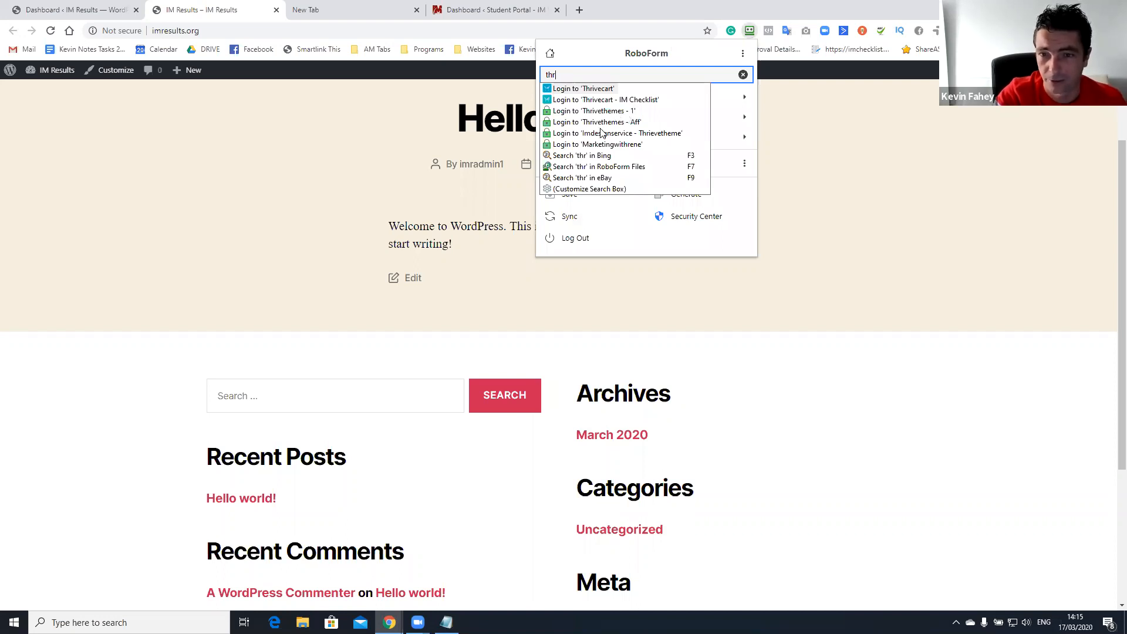
{"action": "left_click", "coordinate": [612, 112]}
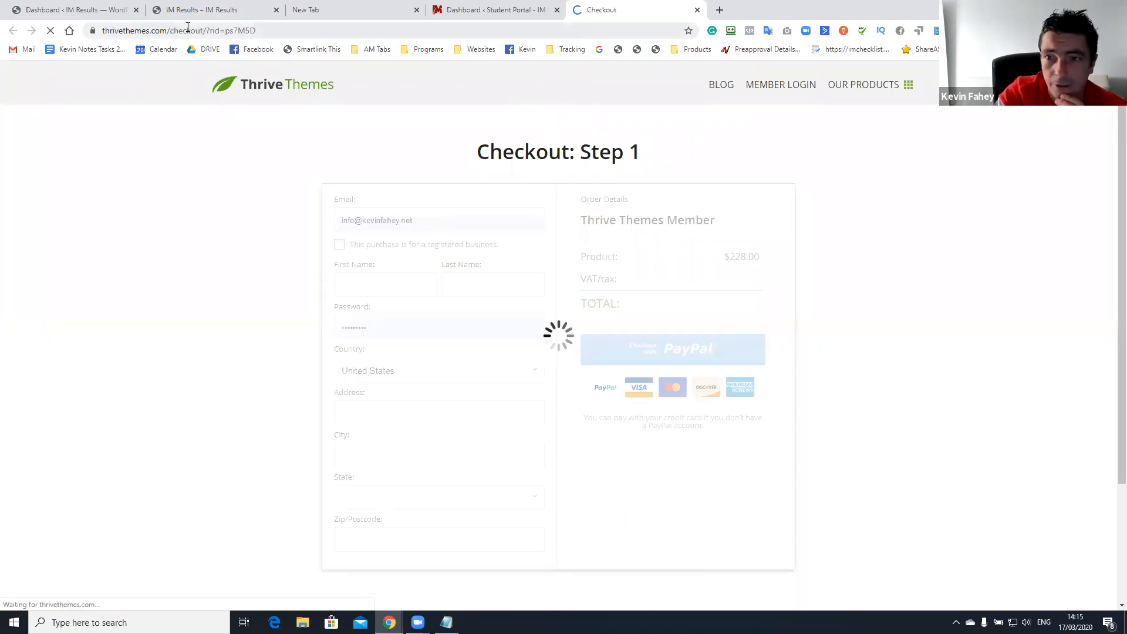
{"action": "left_click", "coordinate": [770, 87]}
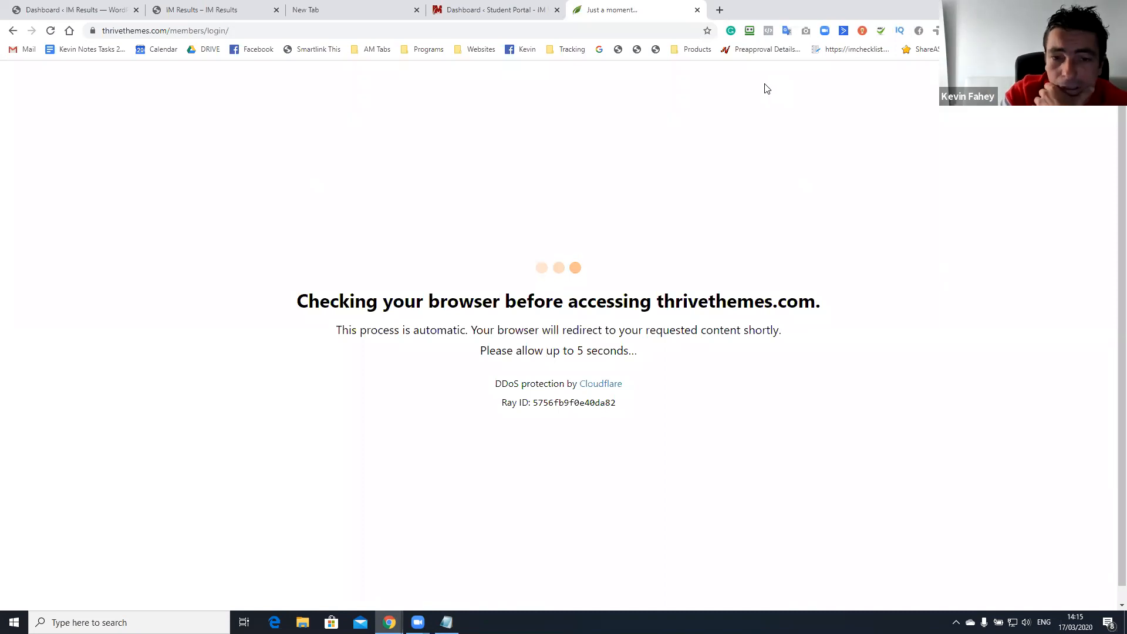
Open the IM Newbie course from the training modules on the IM VIP Training student portal.
{"action": "left_click", "coordinate": [483, 12]}
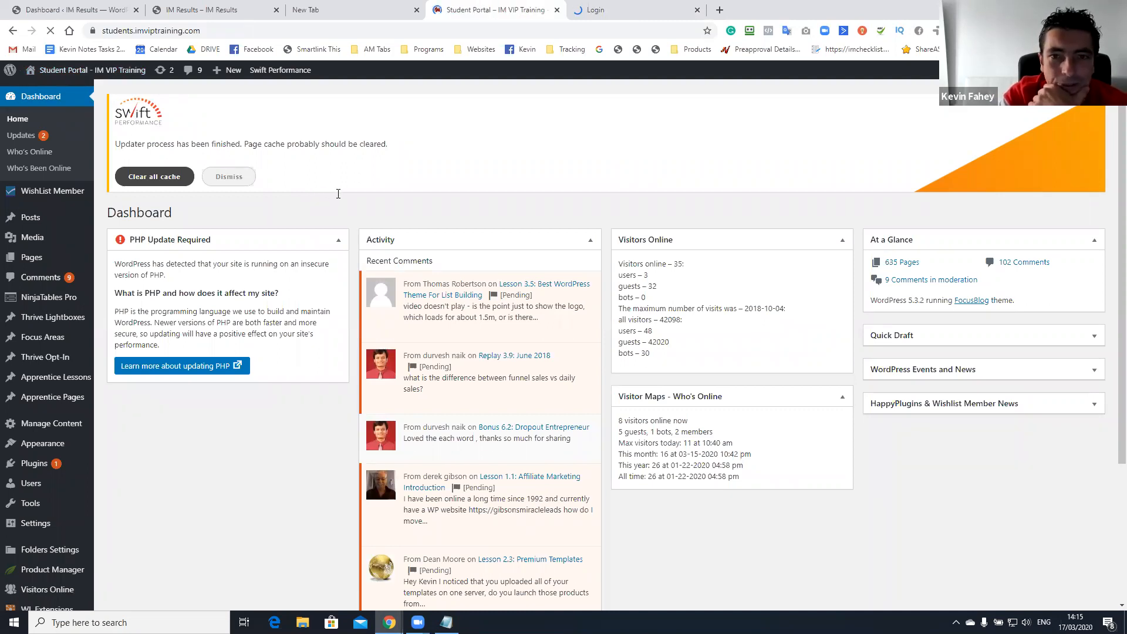
{"action": "scroll", "coordinate": [476, 254], "scroll_direction": "down", "scroll_amount": 6}
{"action": "scroll", "coordinate": [379, 280], "scroll_direction": "down", "scroll_amount": 15}
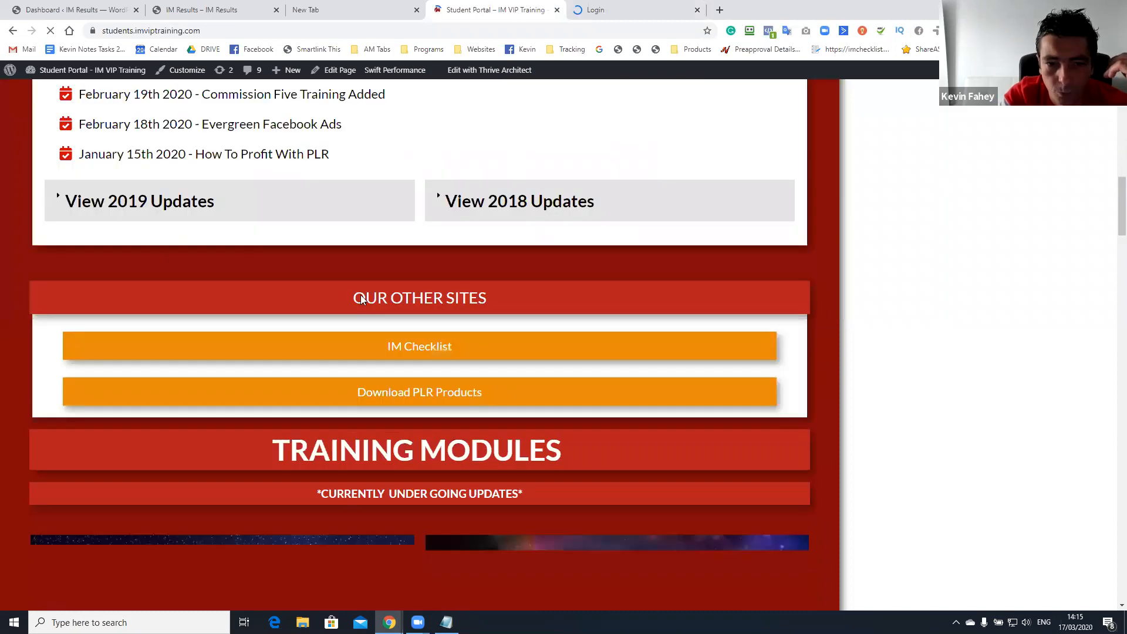
{"action": "scroll", "coordinate": [332, 336], "scroll_direction": "down", "scroll_amount": 8}
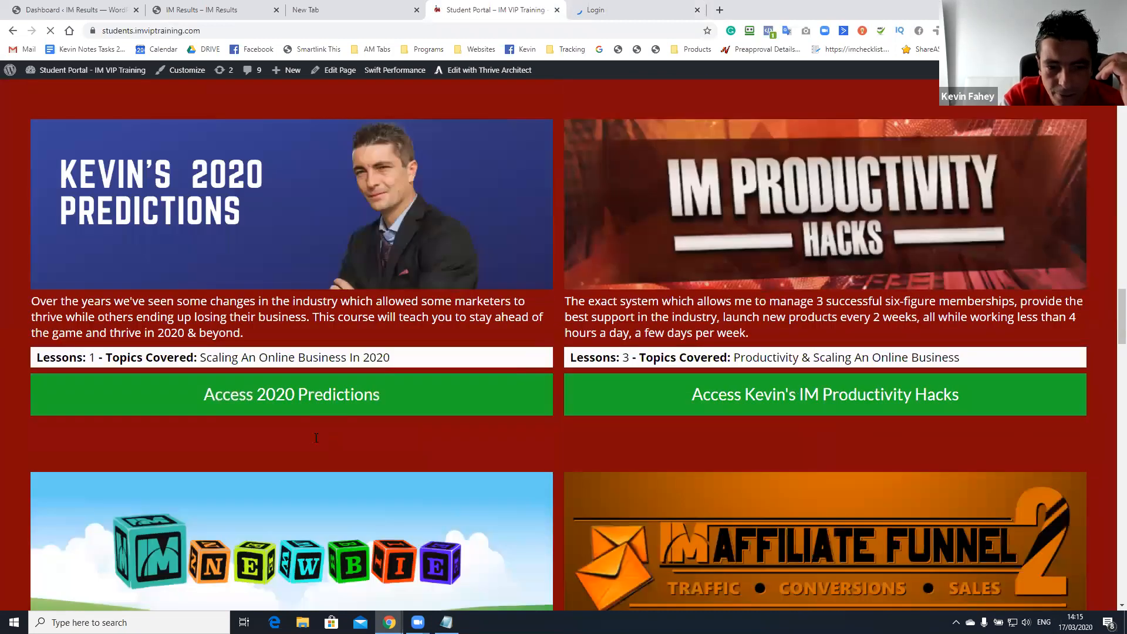
{"action": "left_click", "coordinate": [322, 589]}
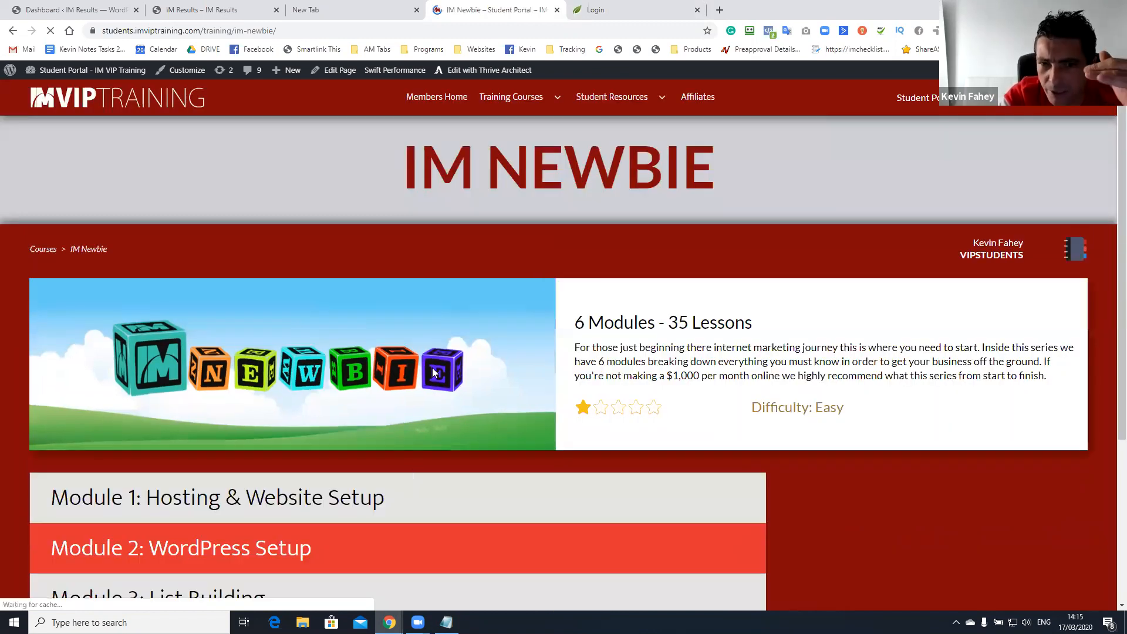
Review the IM Newbie course overview and expand Module 1: Hosting & Website Setup to show its lessons.
{"action": "scroll", "coordinate": [397, 299], "scroll_direction": "down", "scroll_amount": 4}
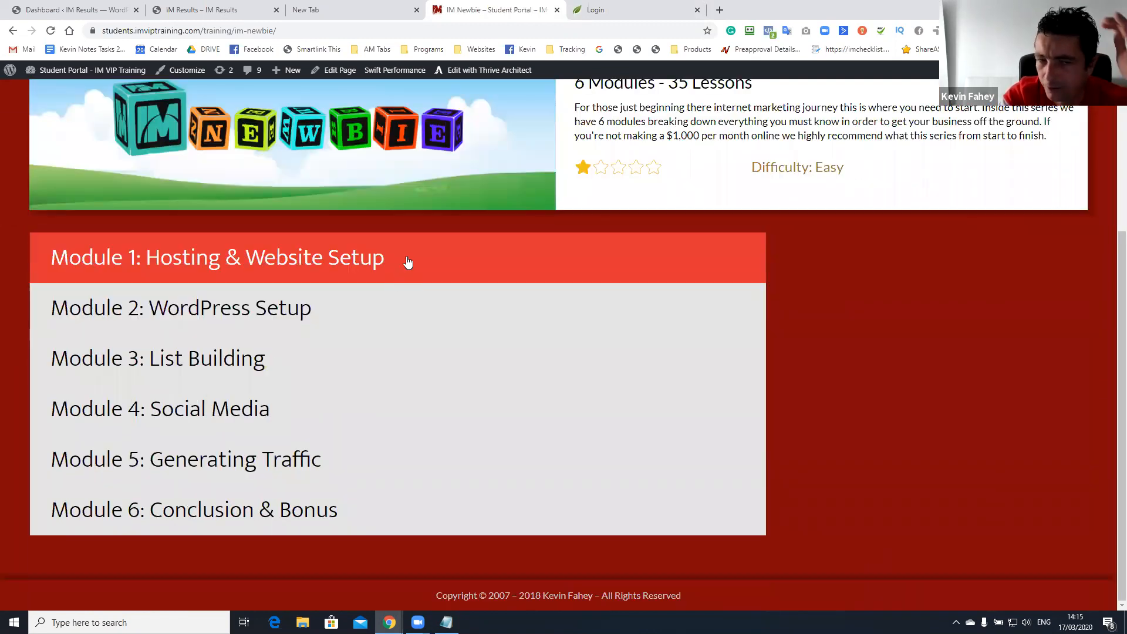
{"action": "scroll", "coordinate": [392, 235], "scroll_direction": "up", "scroll_amount": 3}
{"action": "scroll", "coordinate": [483, 254], "scroll_direction": "up", "scroll_amount": 1}
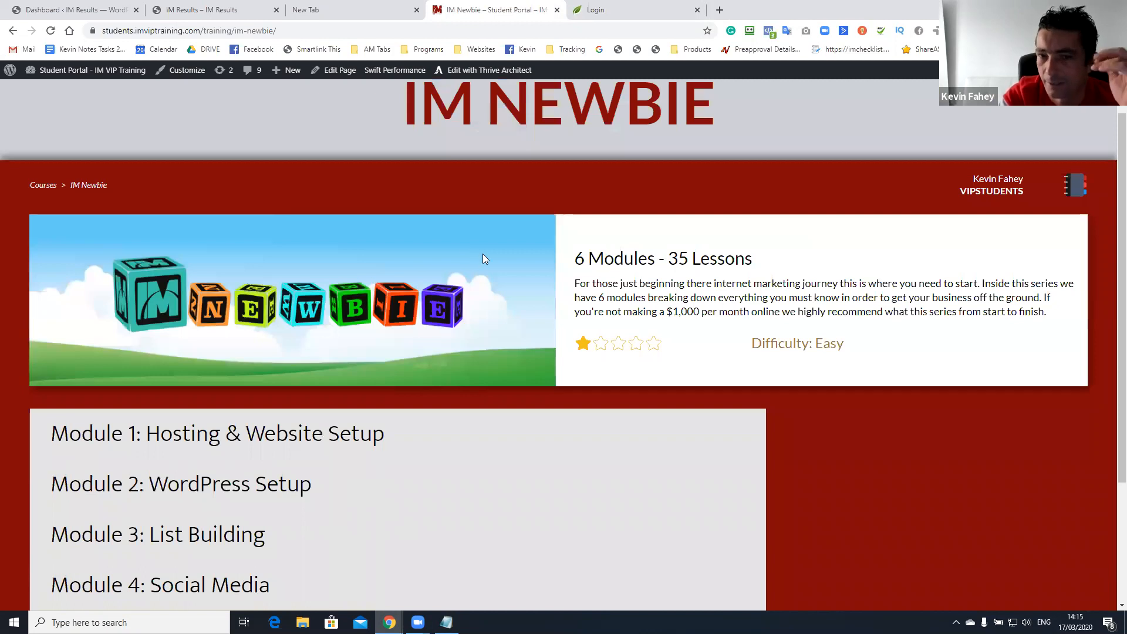
{"action": "scroll", "coordinate": [587, 212], "scroll_direction": "down", "scroll_amount": 3}
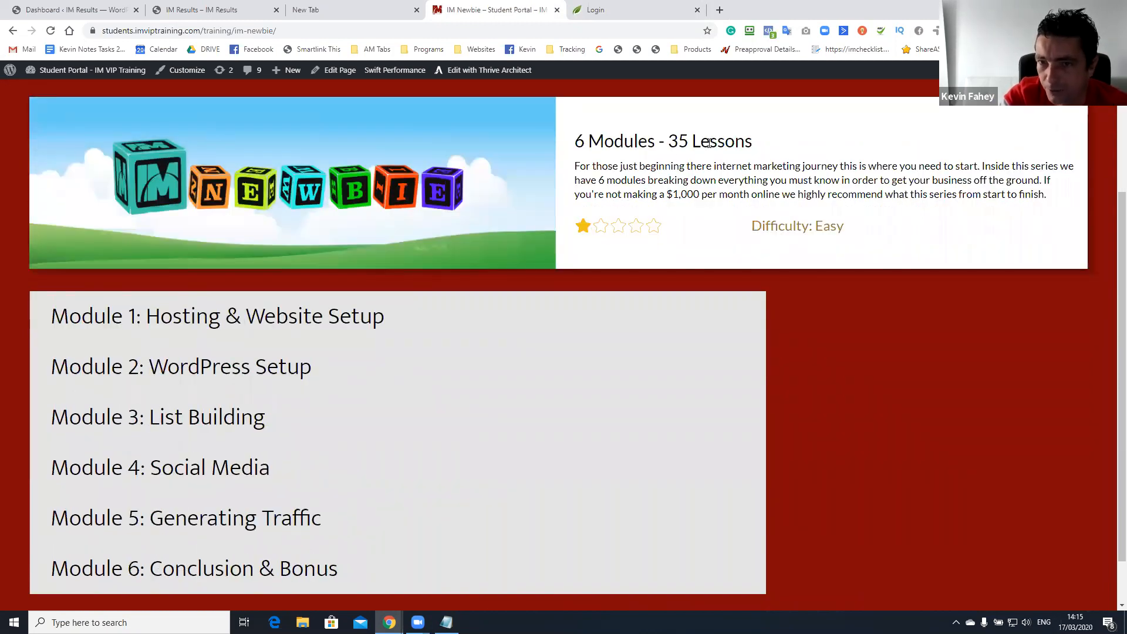
{"action": "left_click_drag", "start_coordinate": [753, 142], "coordinate": [686, 143]}
{"action": "left_click", "coordinate": [322, 297]}
{"action": "scroll", "coordinate": [288, 286], "scroll_direction": "down", "scroll_amount": 2}
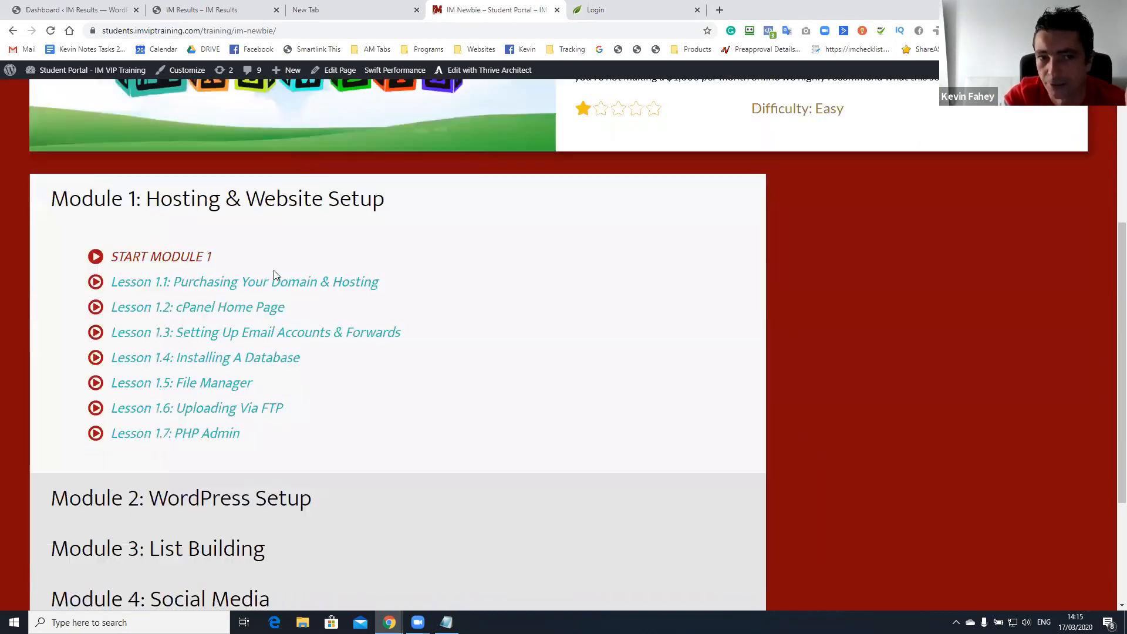
Expand Module 2: WordPress Setup and highlight the Installing WordPress title of Lesson 2.1.
{"action": "left_click_drag", "start_coordinate": [146, 209], "coordinate": [355, 219]}
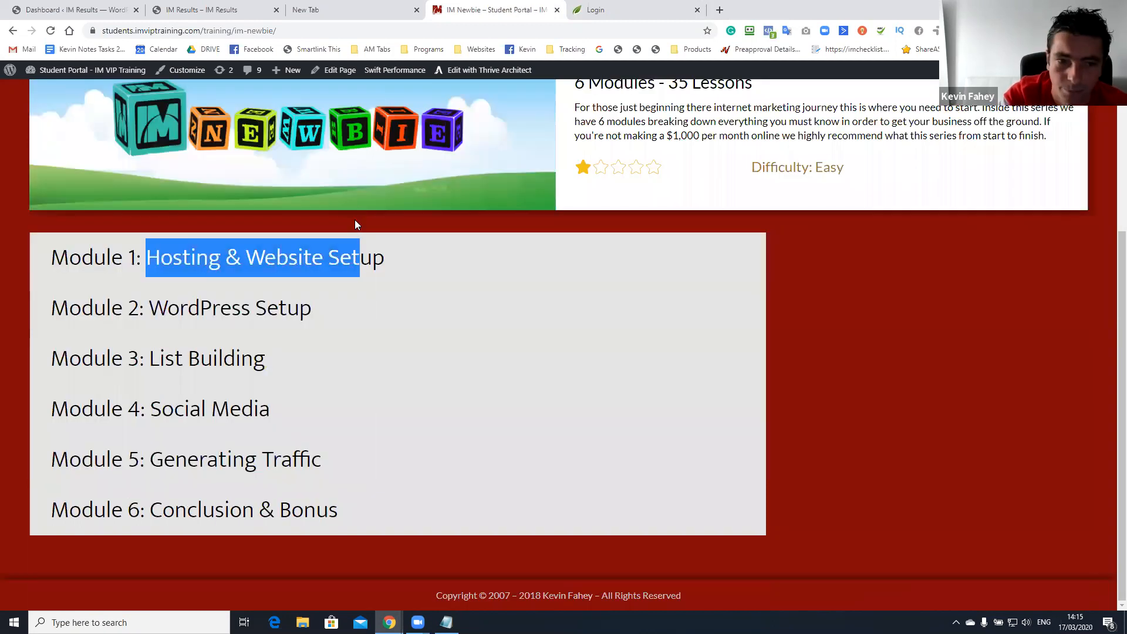
{"action": "left_click", "coordinate": [279, 299]}
{"action": "scroll", "coordinate": [294, 293], "scroll_direction": "down", "scroll_amount": 1}
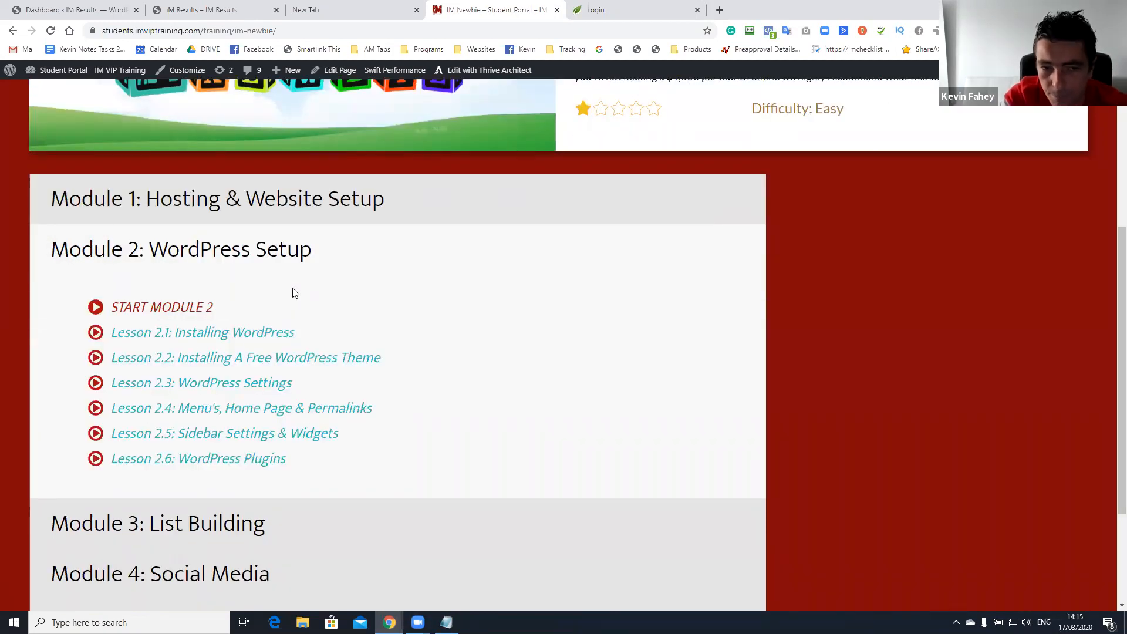
{"action": "left_click_drag", "start_coordinate": [298, 336], "coordinate": [175, 343]}
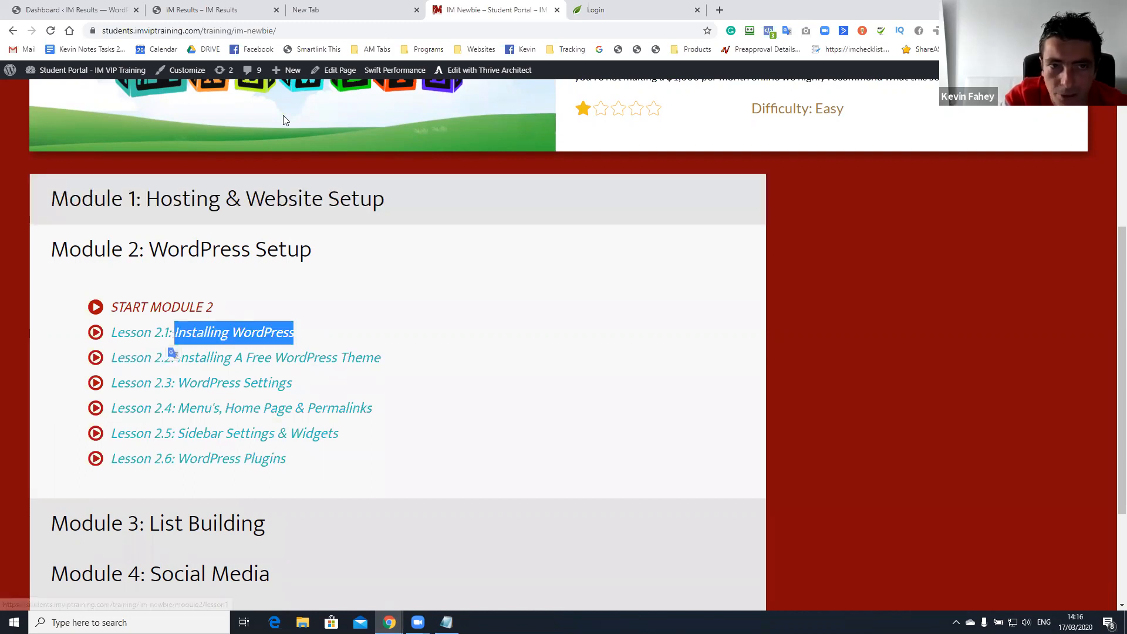
Place the IM Results dashboard tab beside the Thrive Themes login tab and open the site's installed themes.
{"action": "left_click_drag", "start_coordinate": [107, 7], "coordinate": [505, 10]}
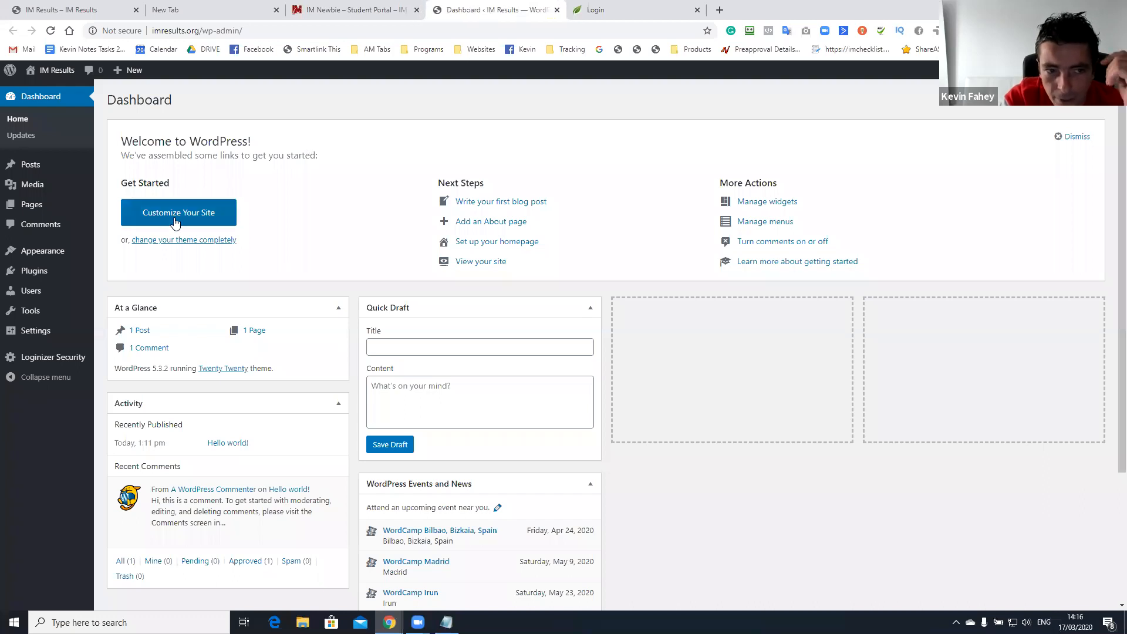
{"action": "mouse_move", "coordinate": [62, 257]}
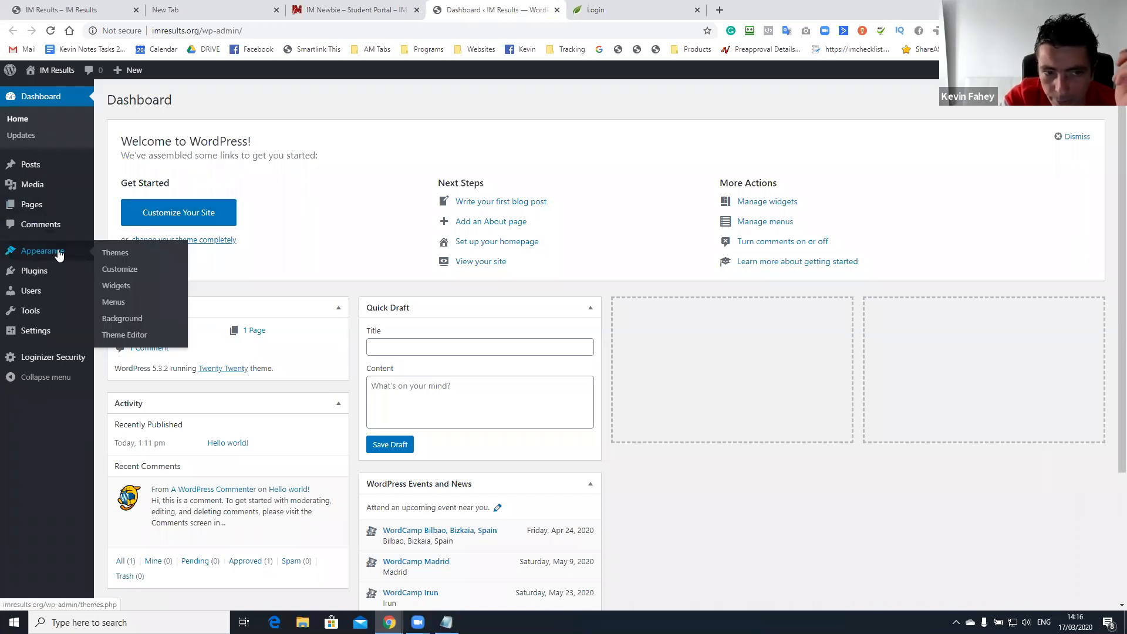
{"action": "left_click", "coordinate": [113, 256]}
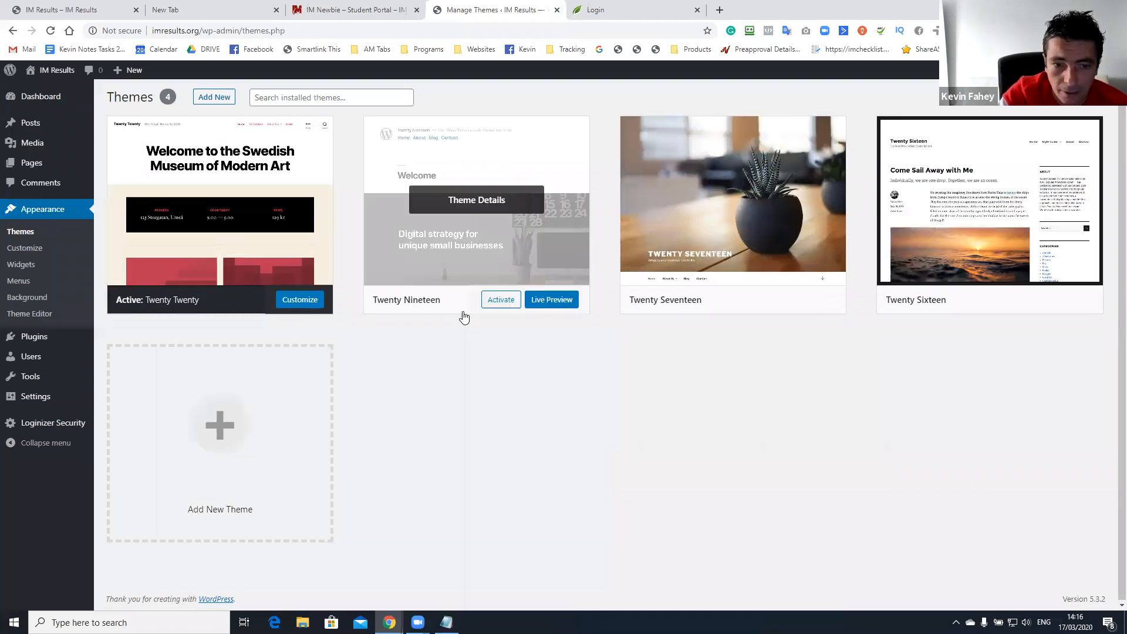
Search the installed themes for "result" and "marketing", and clear the search to list all installed themes again.
{"action": "left_click", "coordinate": [358, 100]}
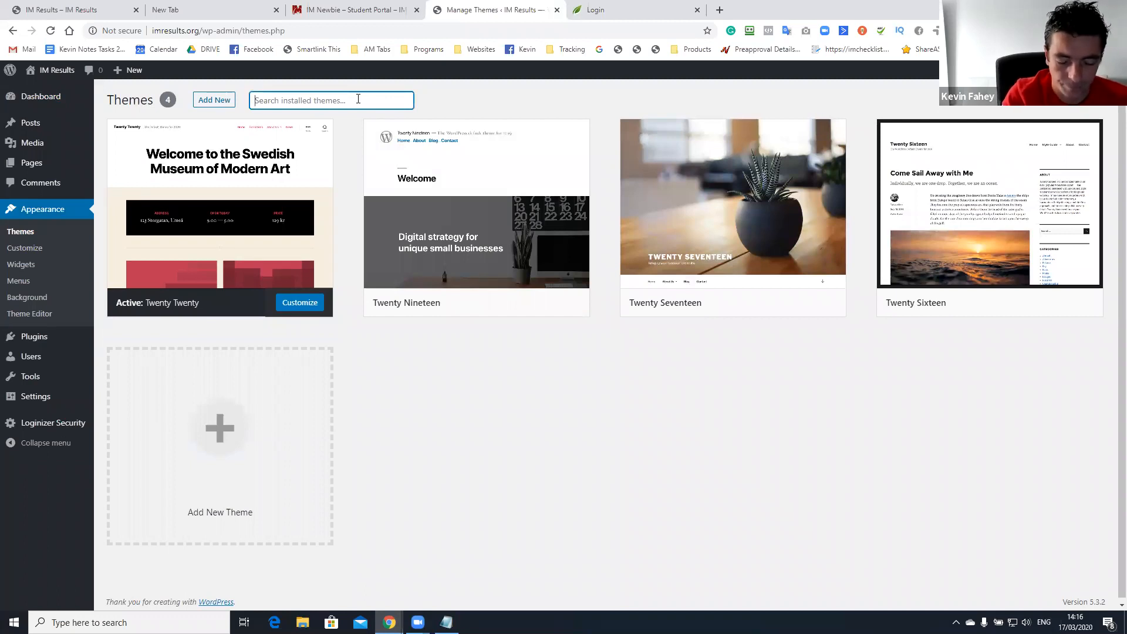
{"action": "type", "text": "result"}
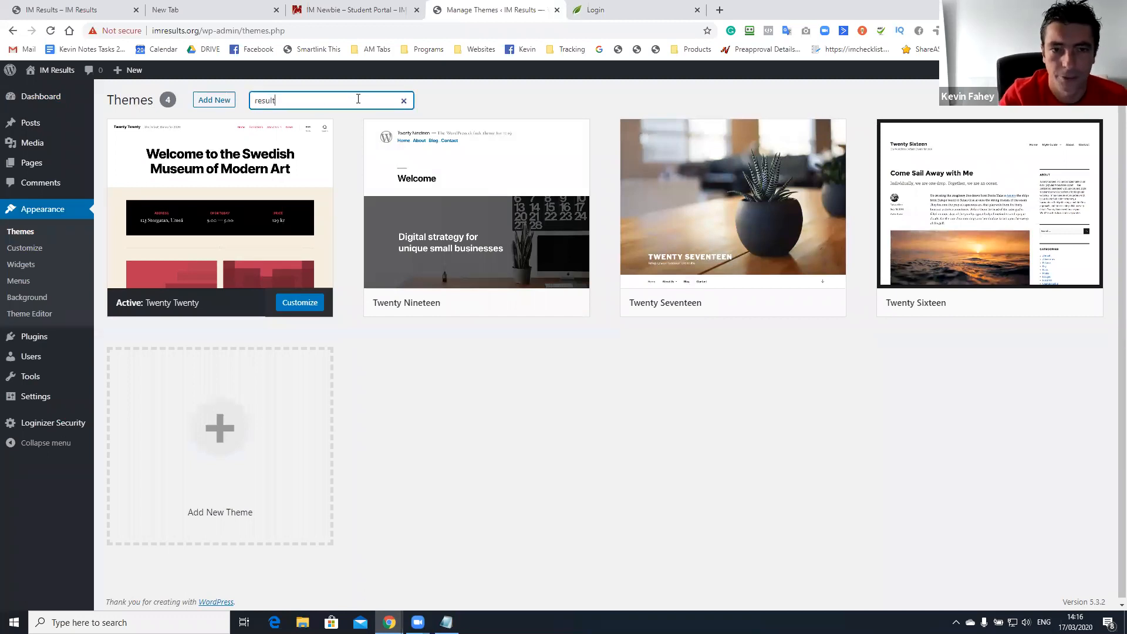
{"action": "key", "text": "ctrl+a"}
{"action": "type", "text": "ma"}
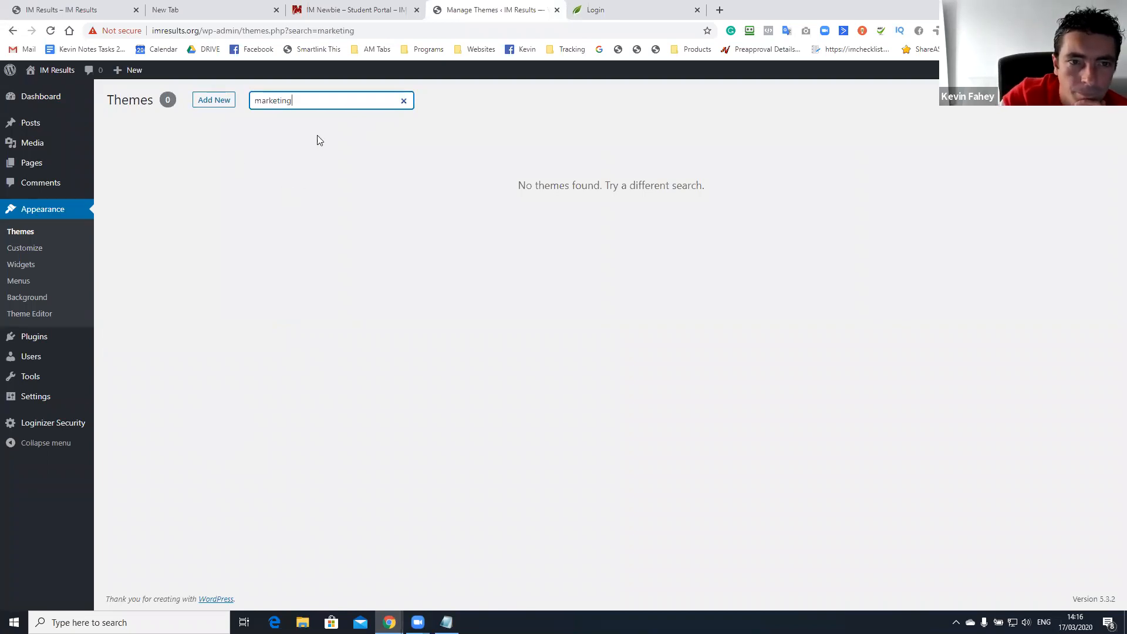
{"action": "double_click", "coordinate": [294, 101]}
{"action": "left_click", "coordinate": [358, 175]}
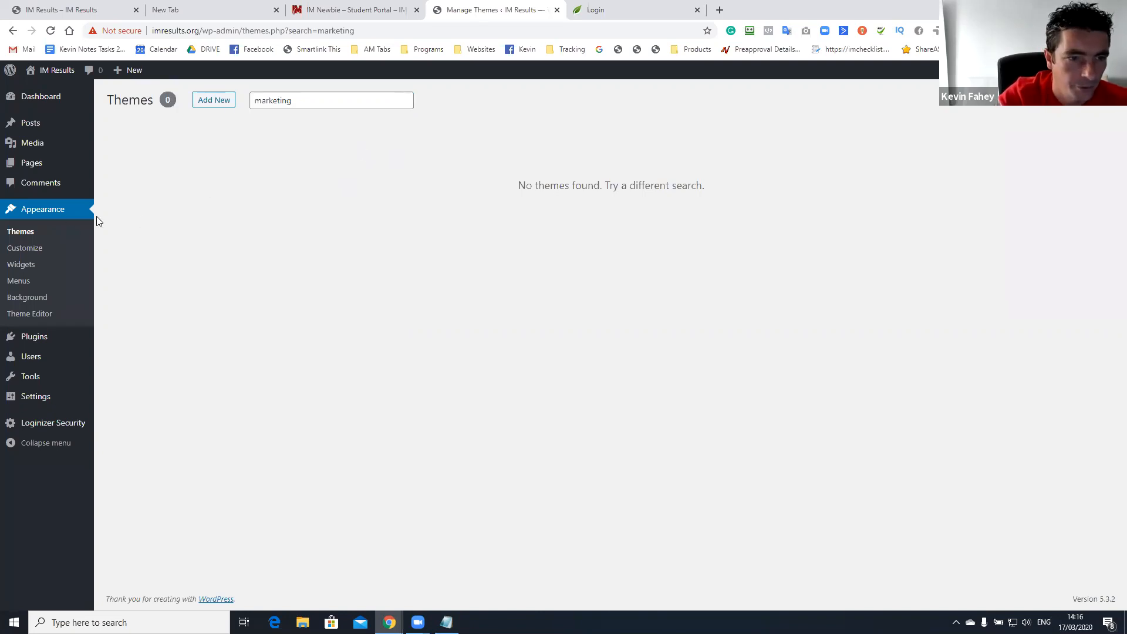
{"action": "left_click_drag", "start_coordinate": [309, 113], "coordinate": [219, 110]}
{"action": "key", "text": "BackSpace"}
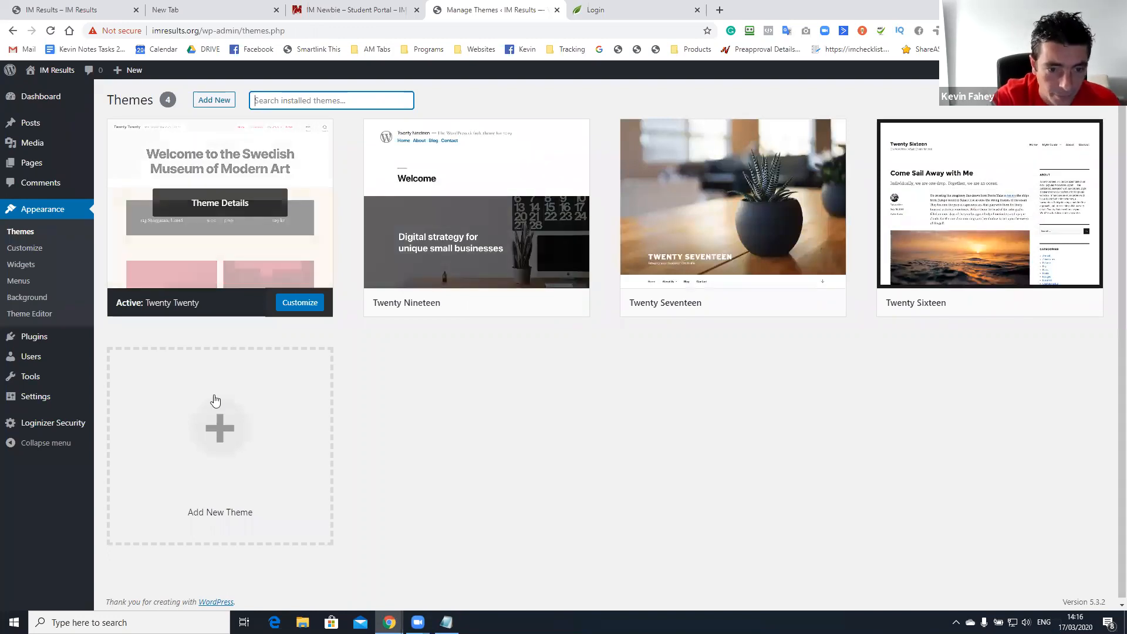
Start adding a new theme to the site, search the available themes for "marketing" and browse the matching designs.
{"action": "left_click", "coordinate": [231, 421]}
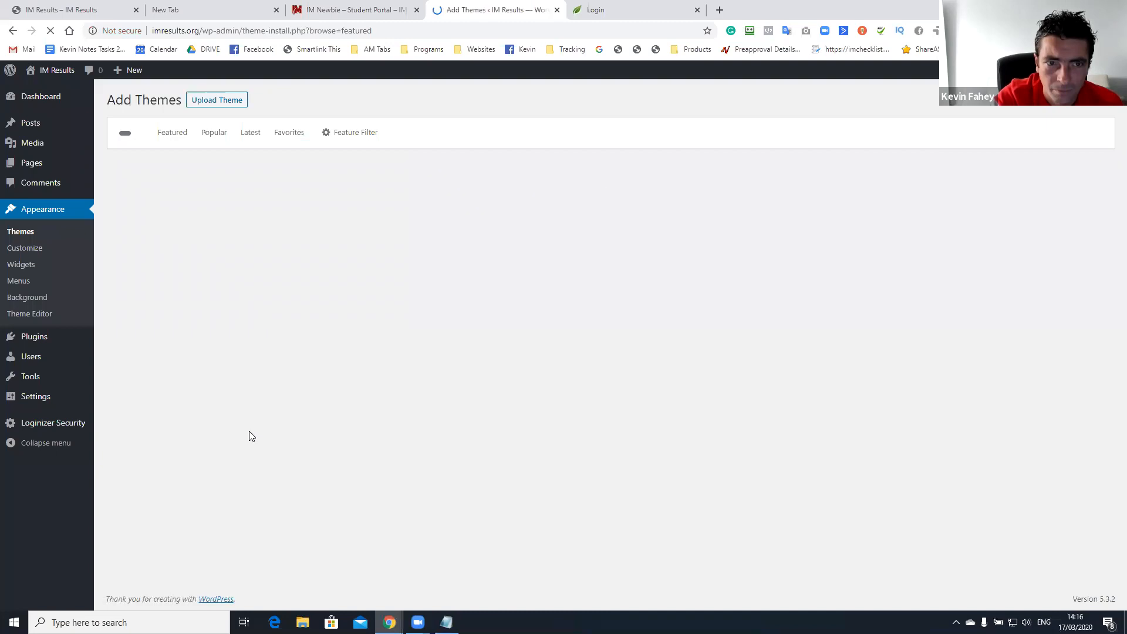
{"action": "scroll", "coordinate": [584, 259], "scroll_direction": "down", "scroll_amount": 5}
{"action": "scroll", "coordinate": [822, 206], "scroll_direction": "up", "scroll_amount": 5}
{"action": "left_click", "coordinate": [959, 134]}
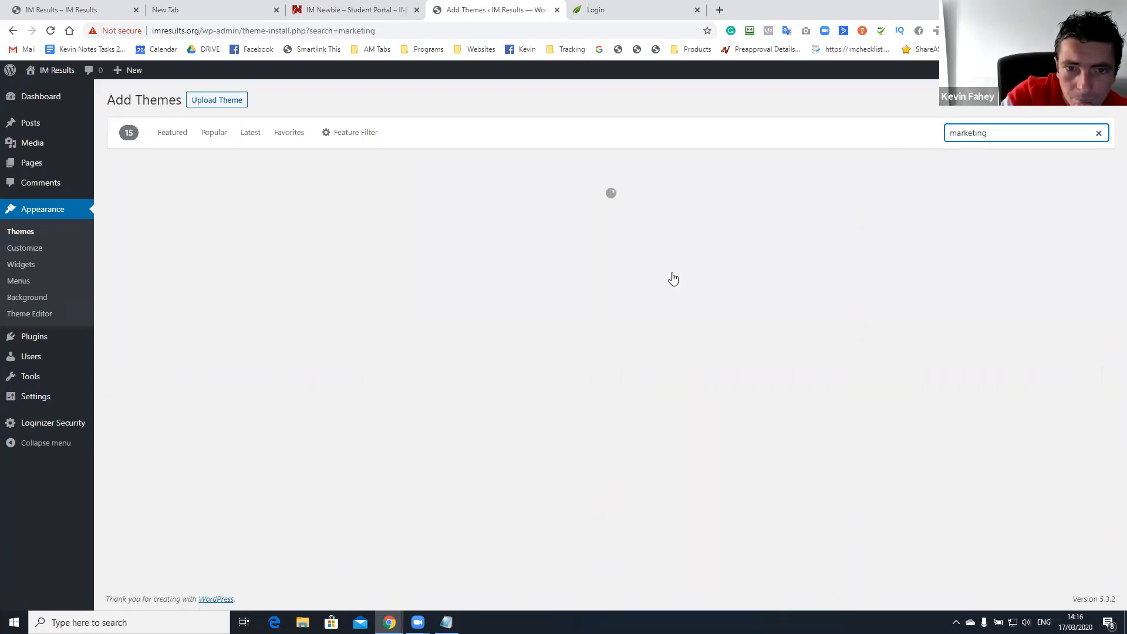
{"action": "scroll", "coordinate": [711, 271], "scroll_direction": "down", "scroll_amount": 1}
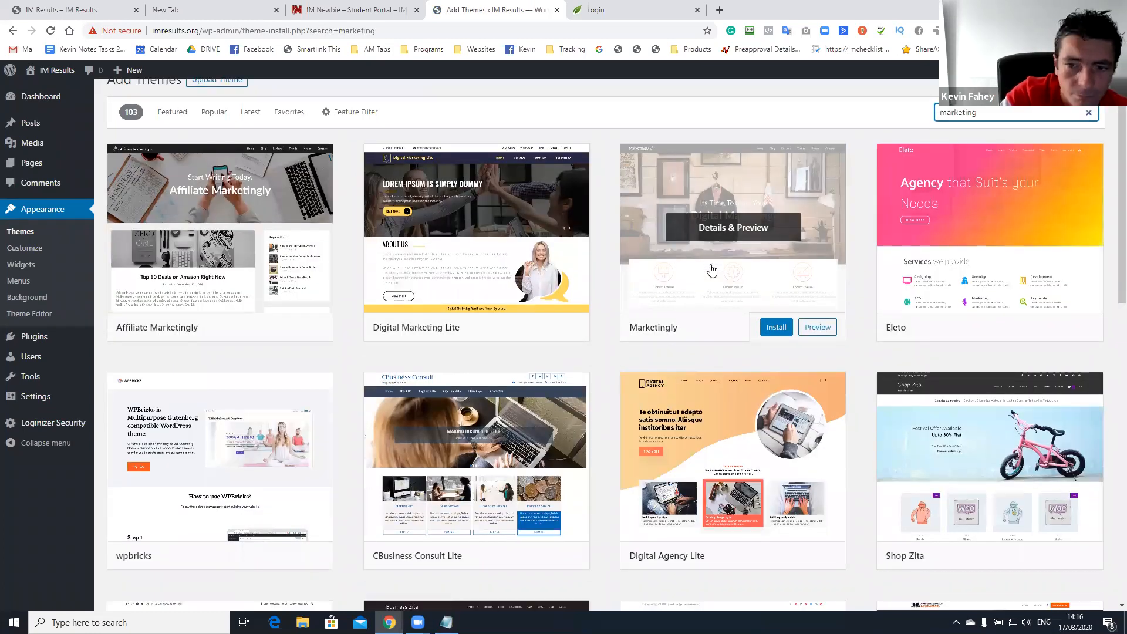
{"action": "scroll", "coordinate": [712, 270], "scroll_direction": "down", "scroll_amount": 3}
{"action": "scroll", "coordinate": [677, 330], "scroll_direction": "down", "scroll_amount": 4}
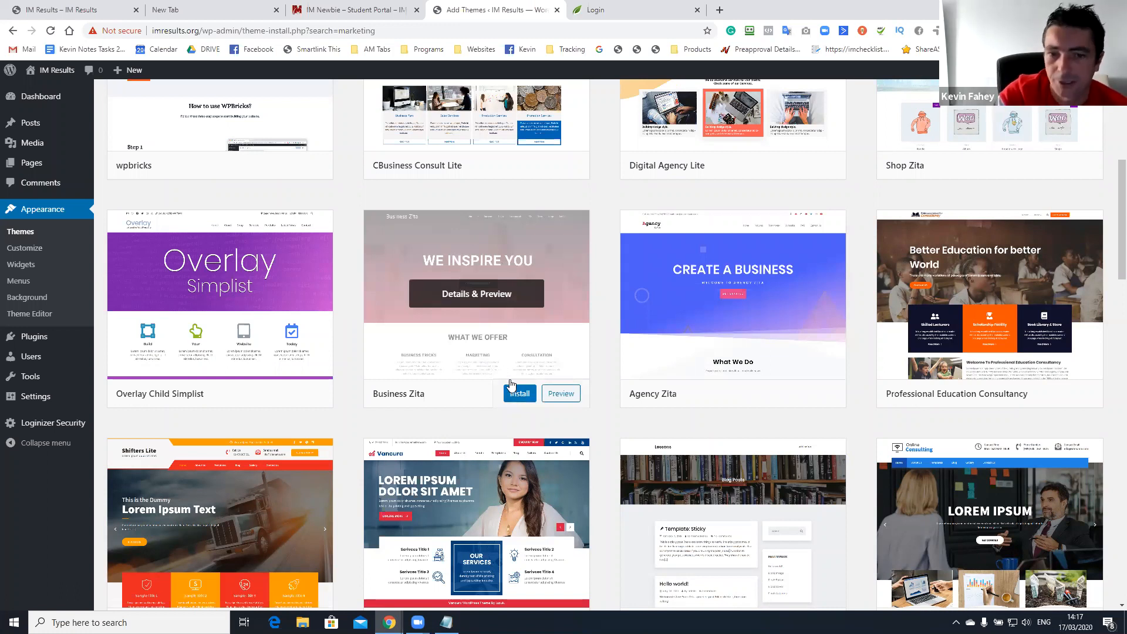
Install the Business Zita theme and activate it on the IM Results site.
{"action": "left_click", "coordinate": [522, 398]}
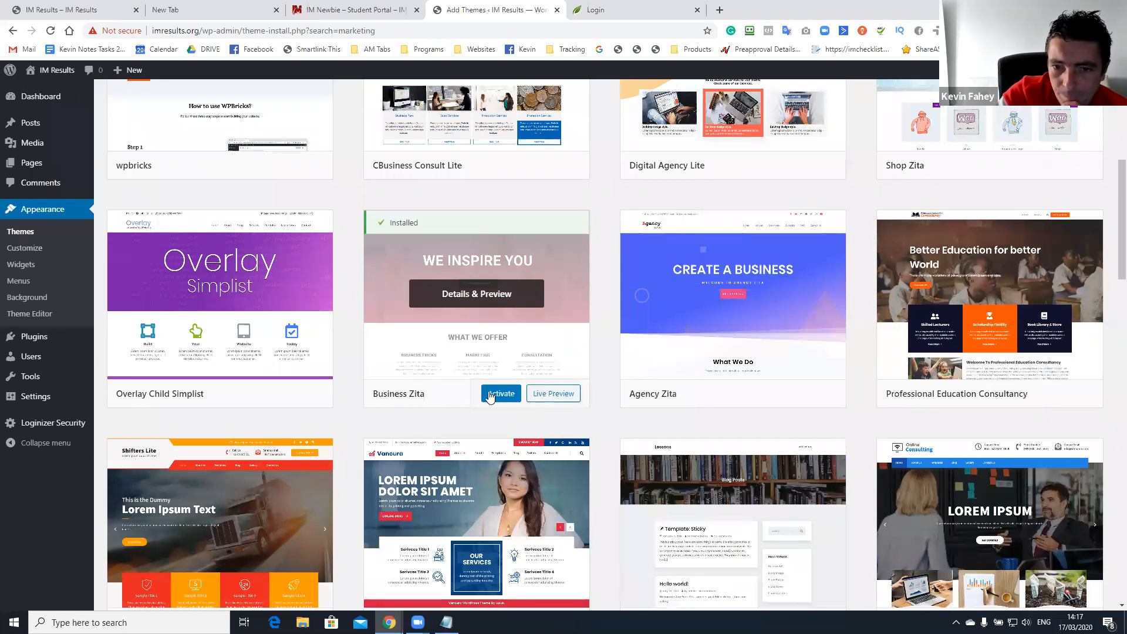
{"action": "left_click", "coordinate": [491, 396]}
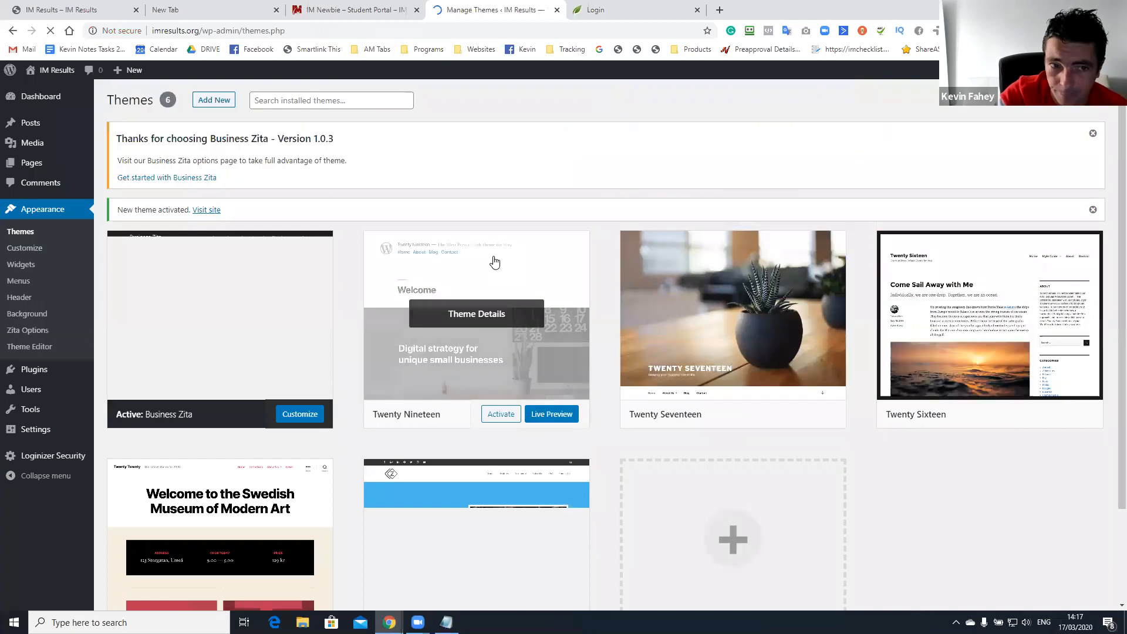
{"action": "scroll", "coordinate": [344, 72], "scroll_direction": "down", "scroll_amount": 2}
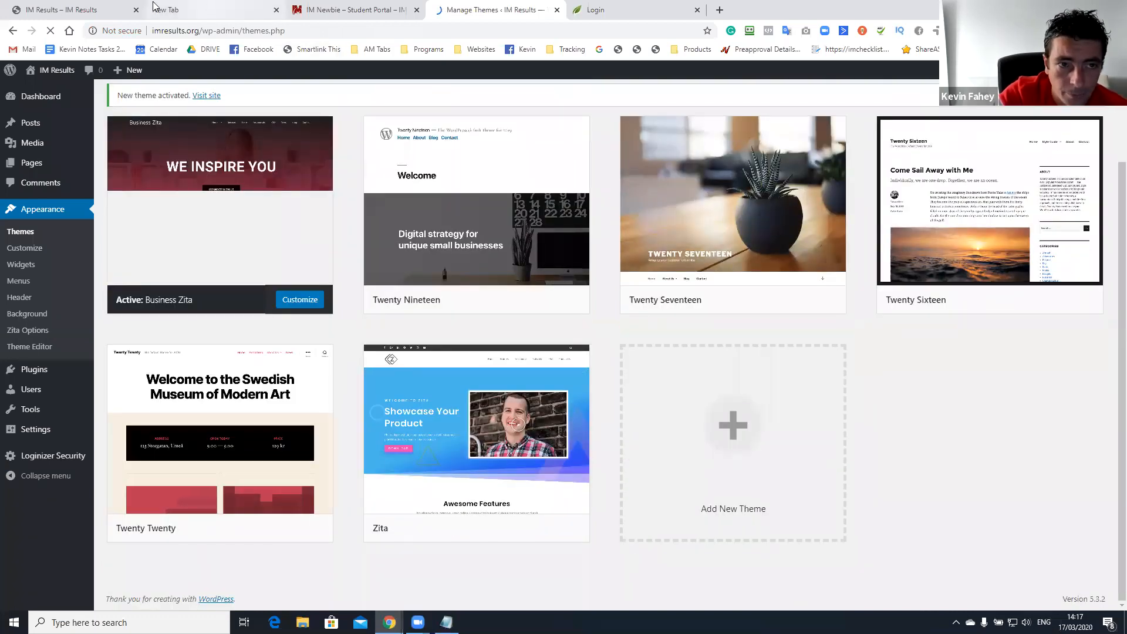
Load imresults.org in the empty browser tab, place that tab last, and review the homepage and its site title under the new theme.
{"action": "left_click", "coordinate": [190, 12]}
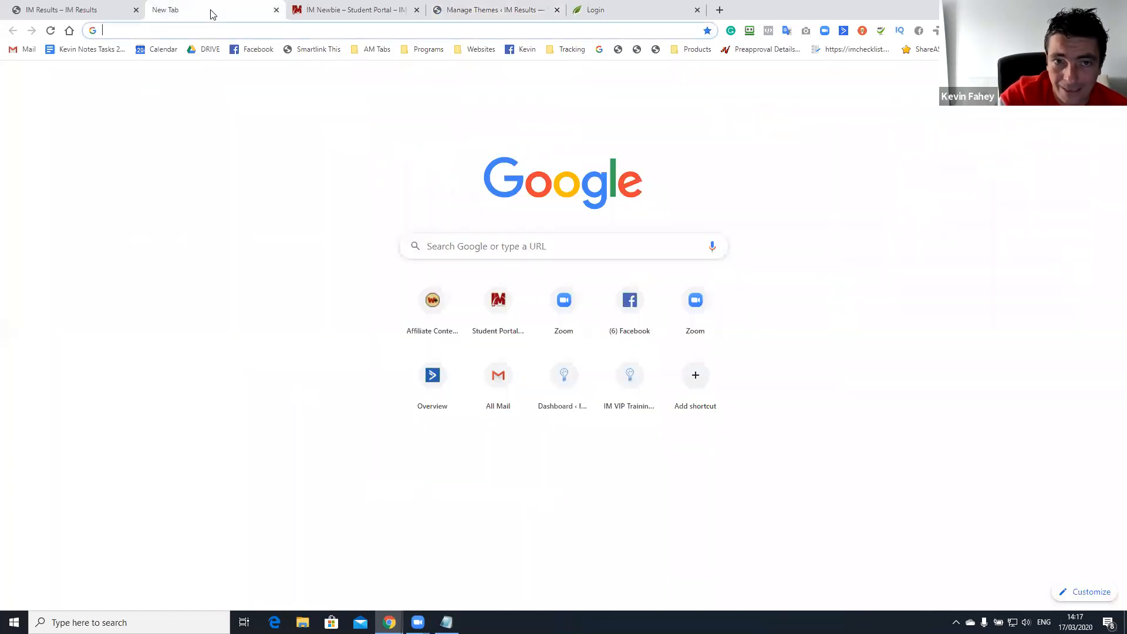
{"action": "type", "text": "imresults.org"}
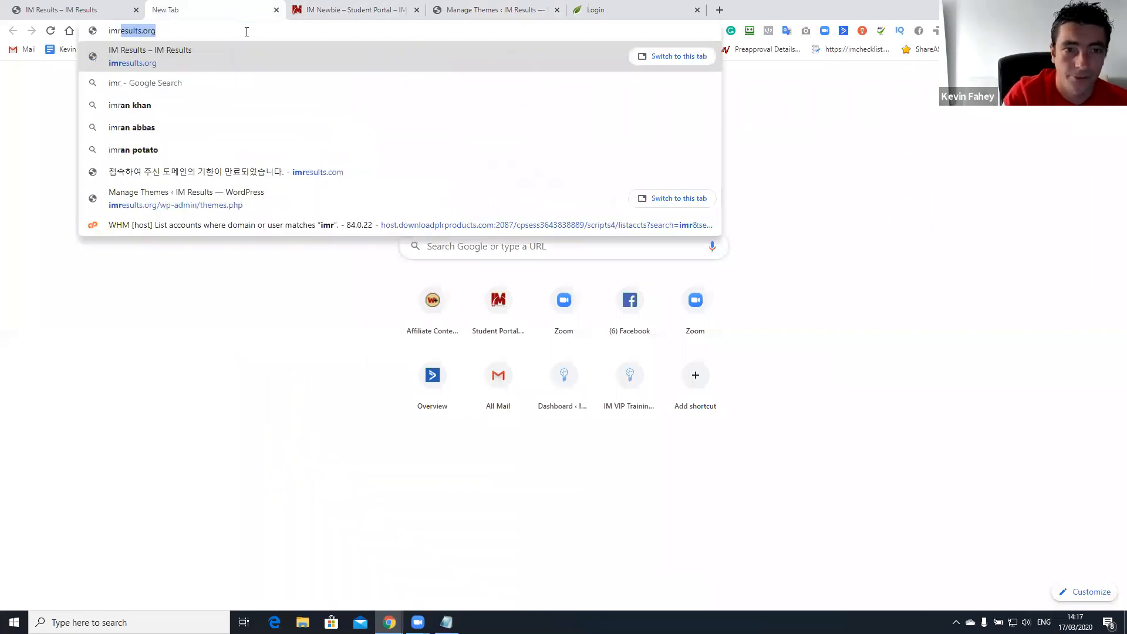
{"action": "key", "text": "Return"}
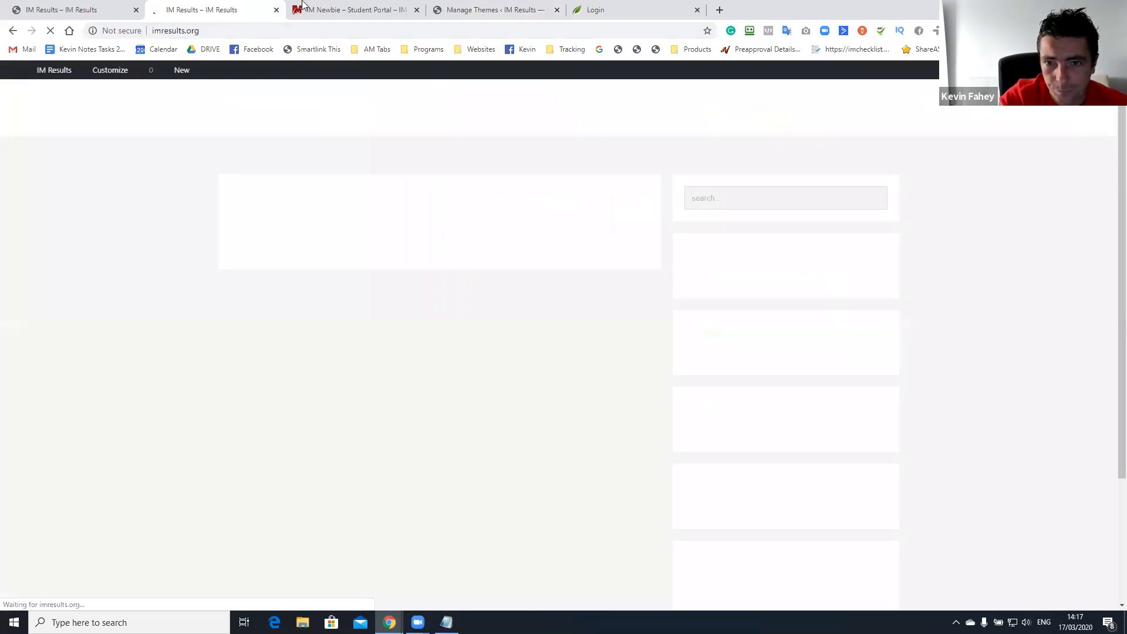
{"action": "left_click_drag", "start_coordinate": [235, 10], "coordinate": [628, 11]}
{"action": "scroll", "coordinate": [712, 235], "scroll_direction": "down", "scroll_amount": 3}
{"action": "scroll", "coordinate": [727, 309], "scroll_direction": "up", "scroll_amount": 3}
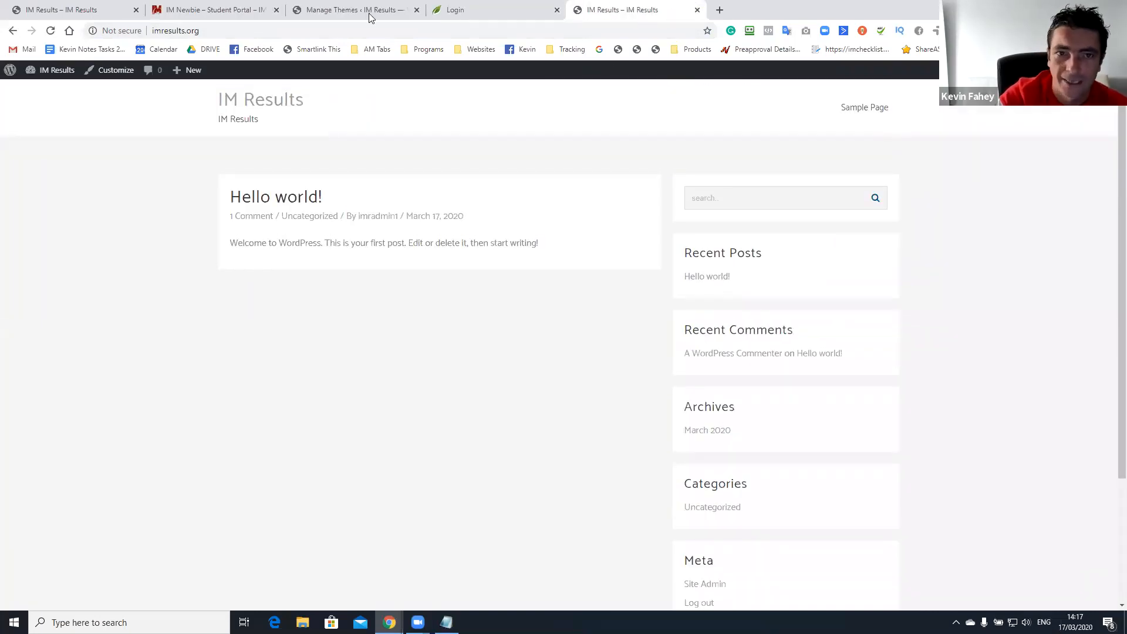
{"action": "left_click_drag", "start_coordinate": [361, 119], "coordinate": [209, 111]}
{"action": "left_click", "coordinate": [215, 106]}
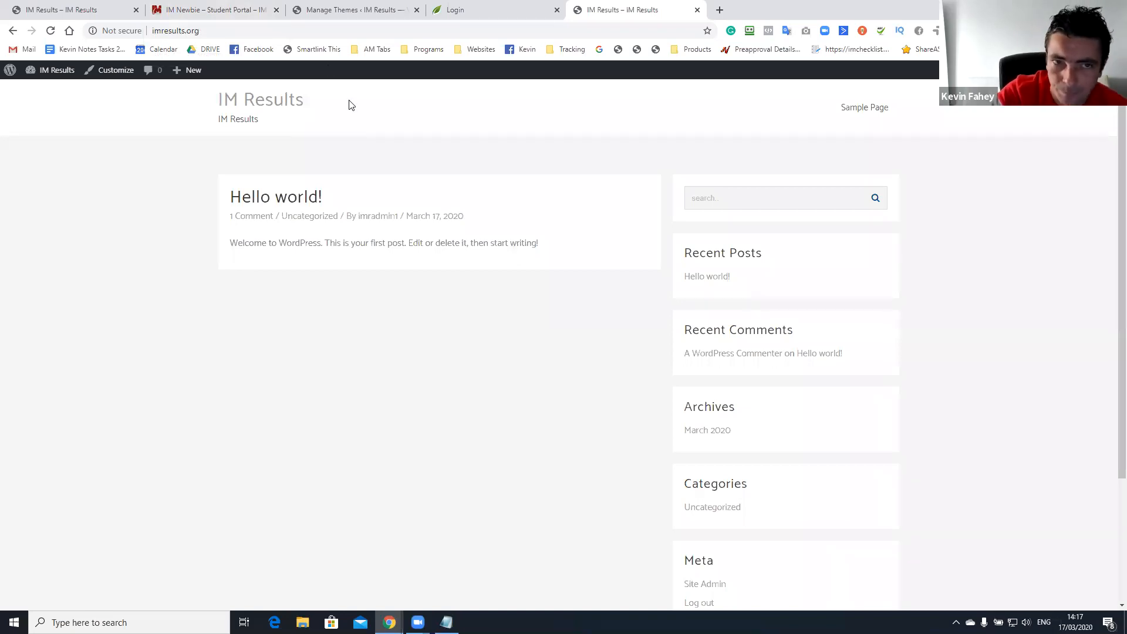
Log in to the Thrive Themes member account with the prefilled credentials and download the Thrive Product Manager plugin.
{"action": "left_click", "coordinate": [329, 10]}
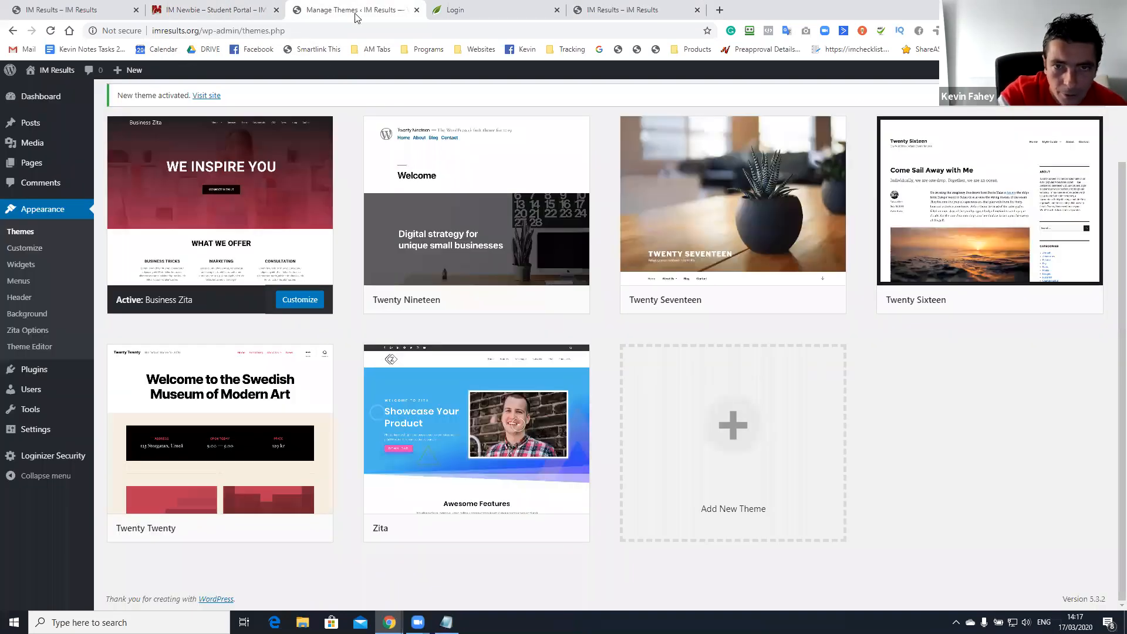
{"action": "left_click", "coordinate": [473, 9]}
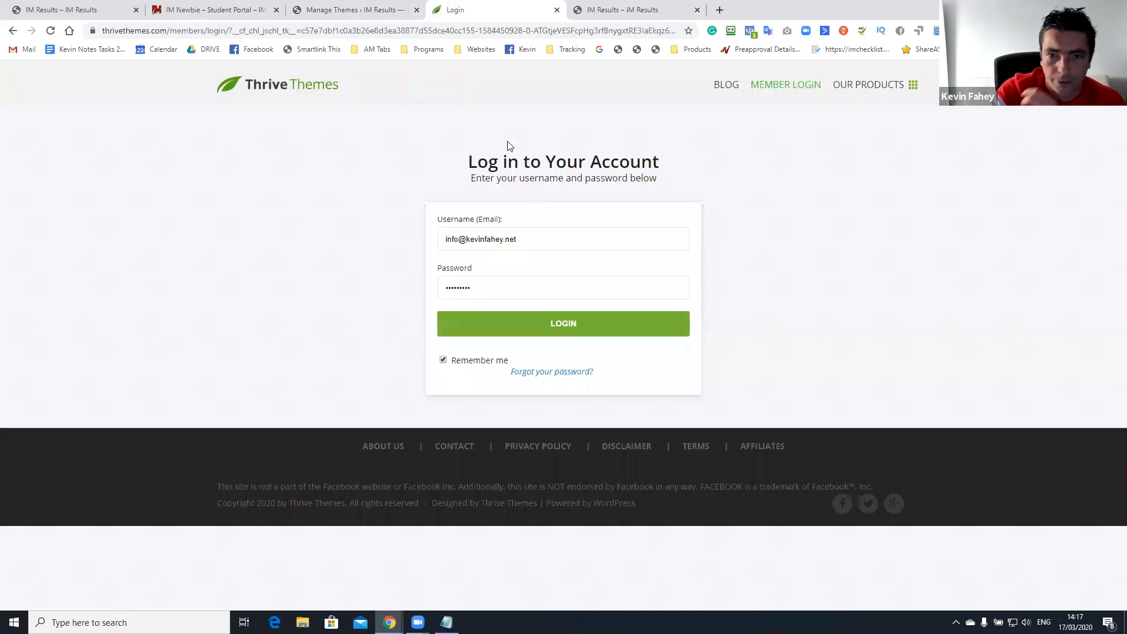
{"action": "left_click", "coordinate": [573, 329]}
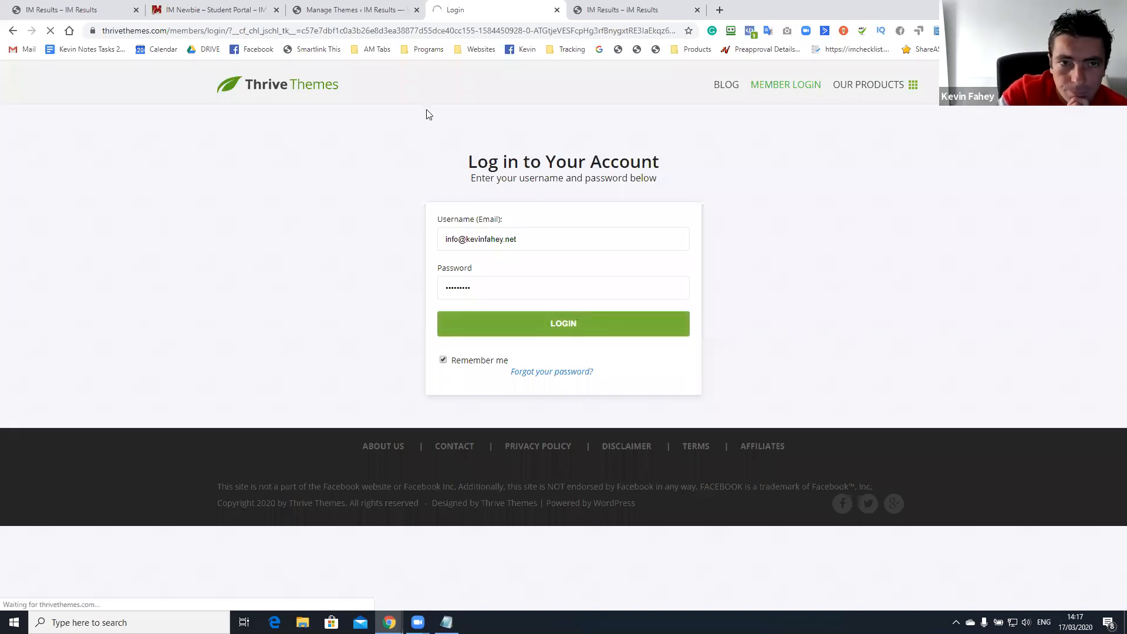
{"action": "left_click", "coordinate": [240, 7]}
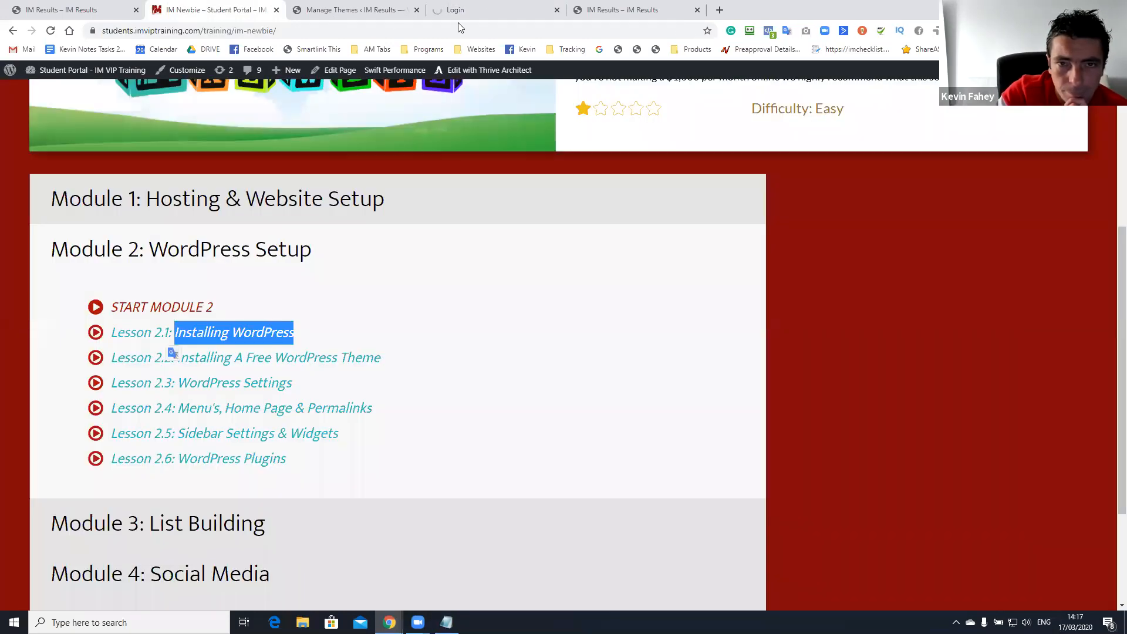
{"action": "left_click", "coordinate": [491, 10]}
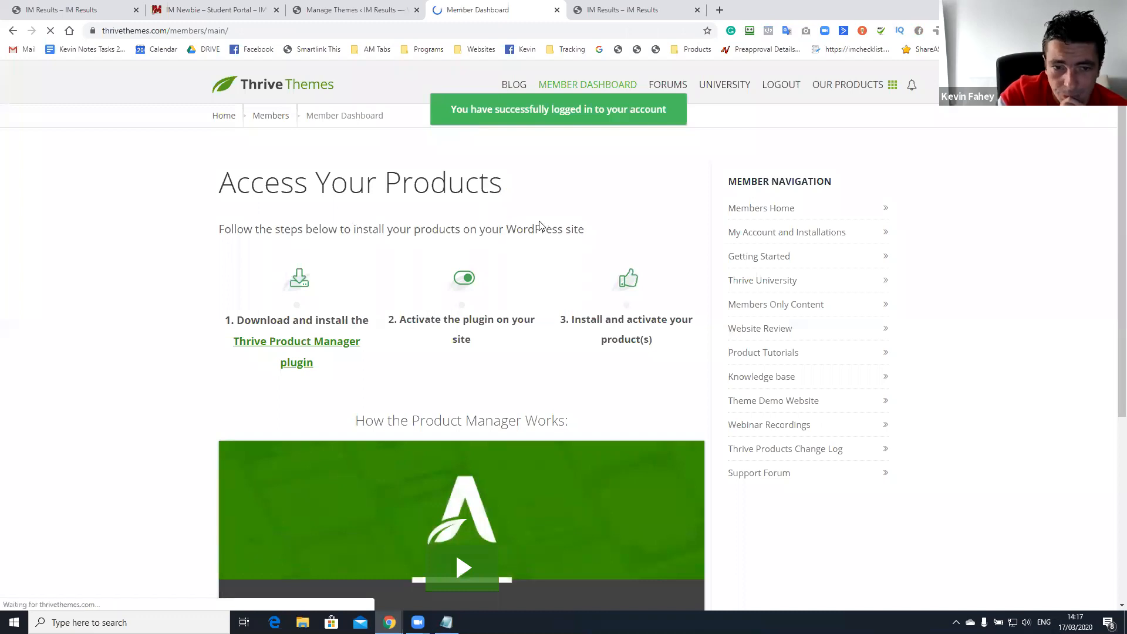
{"action": "left_click", "coordinate": [294, 342]}
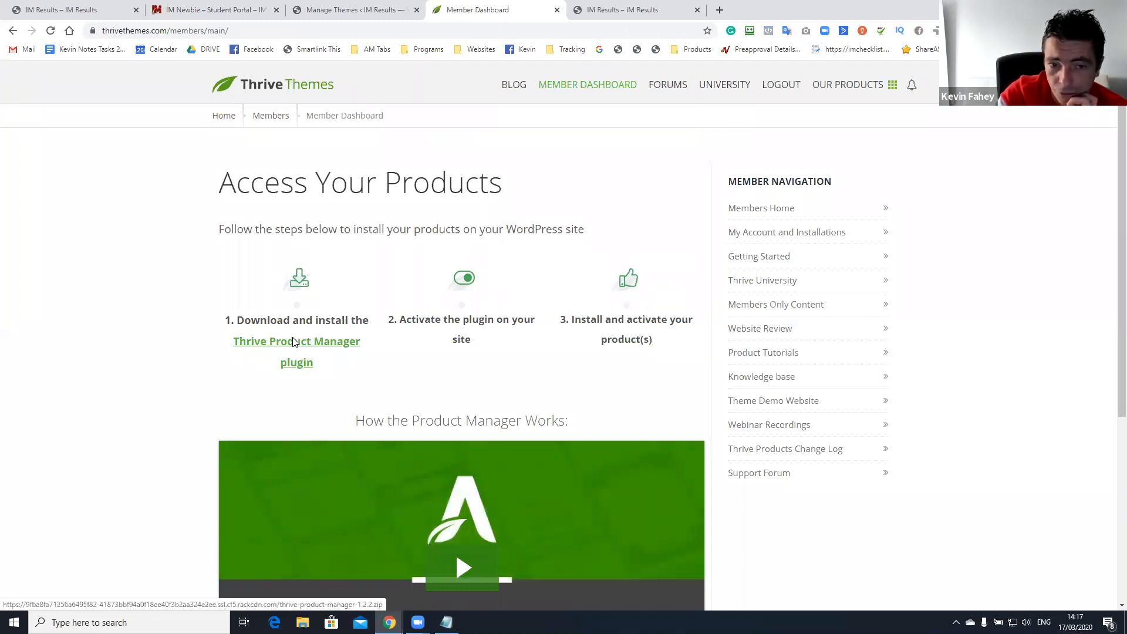
{"action": "left_click", "coordinate": [367, 262]}
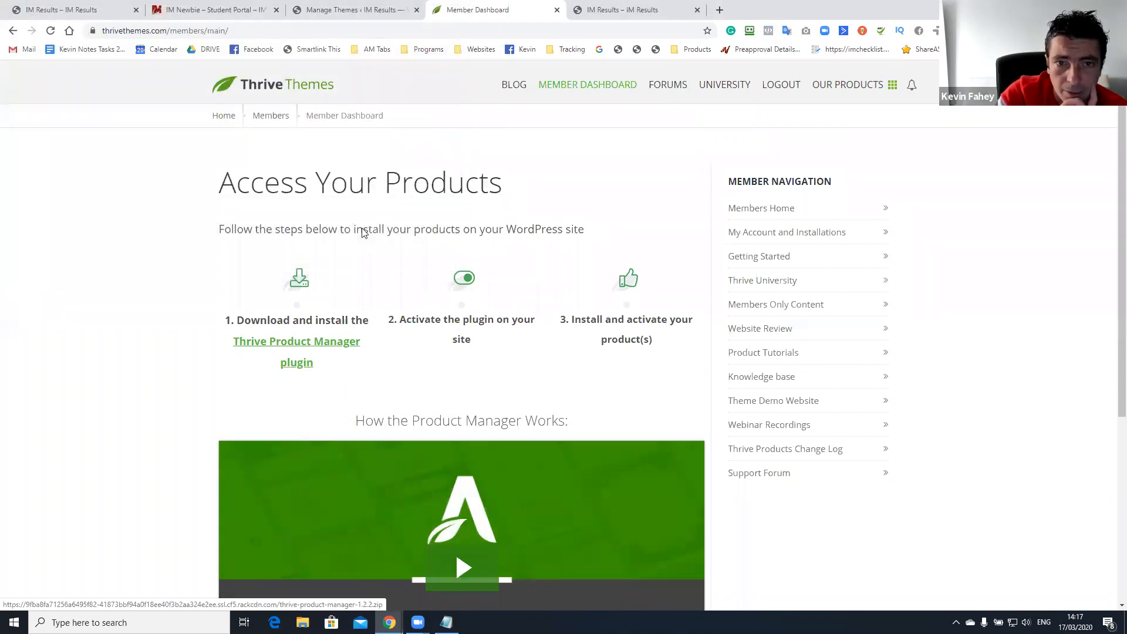
Upload the downloaded Thrive Product Manager 1.2.2 zip as a new plugin on the IM Results site, install it and activate it.
{"action": "left_click", "coordinate": [316, 11]}
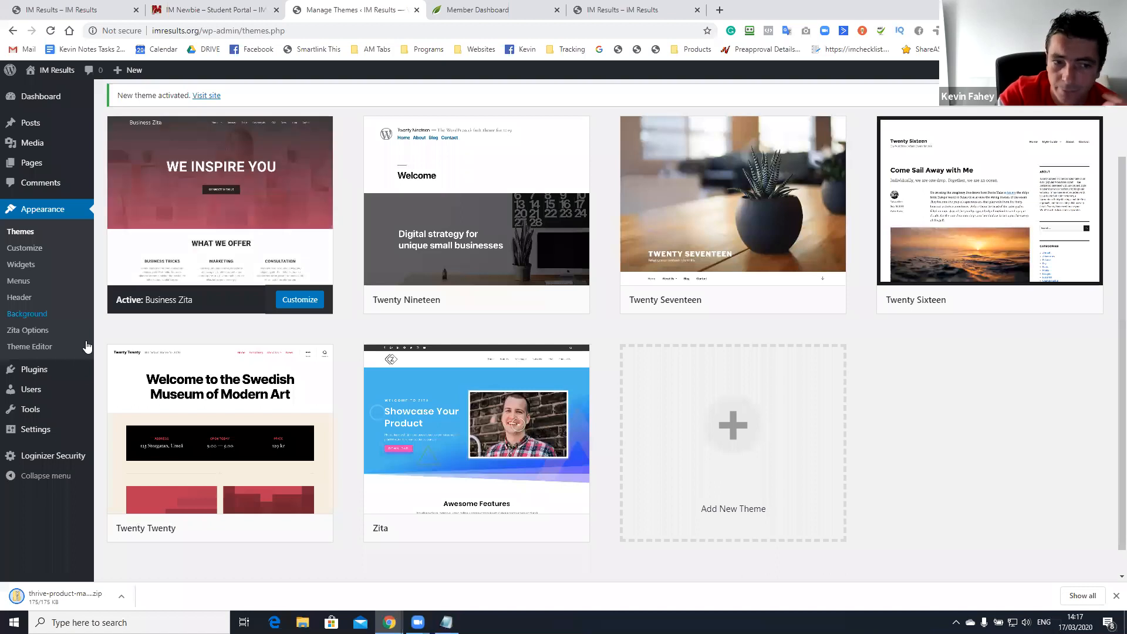
{"action": "mouse_move", "coordinate": [54, 376]}
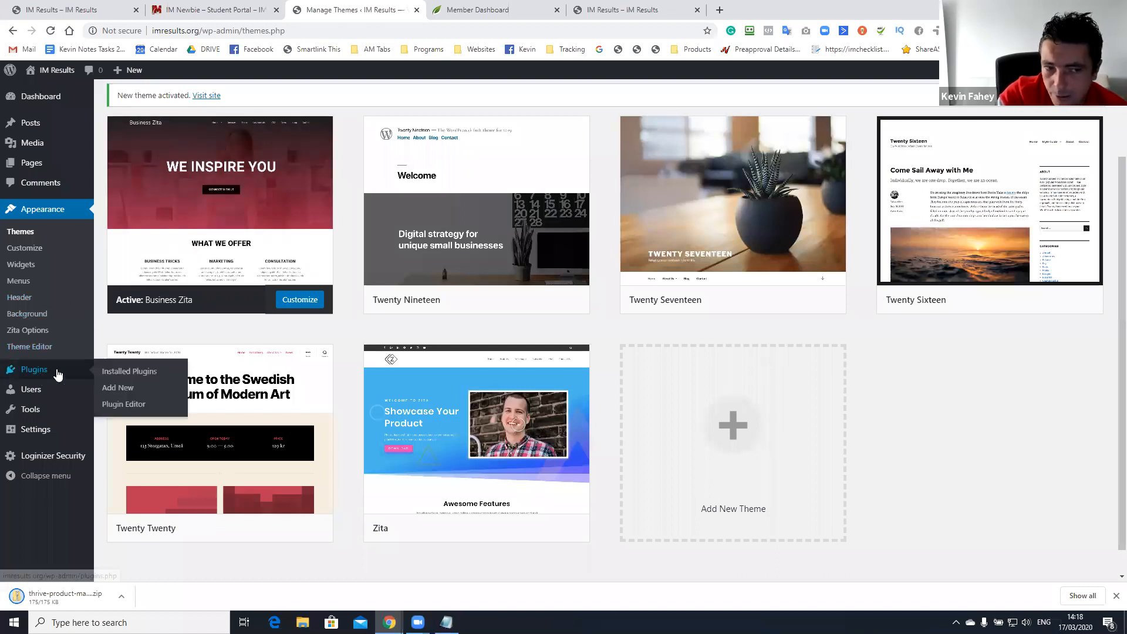
{"action": "left_click", "coordinate": [120, 392]}
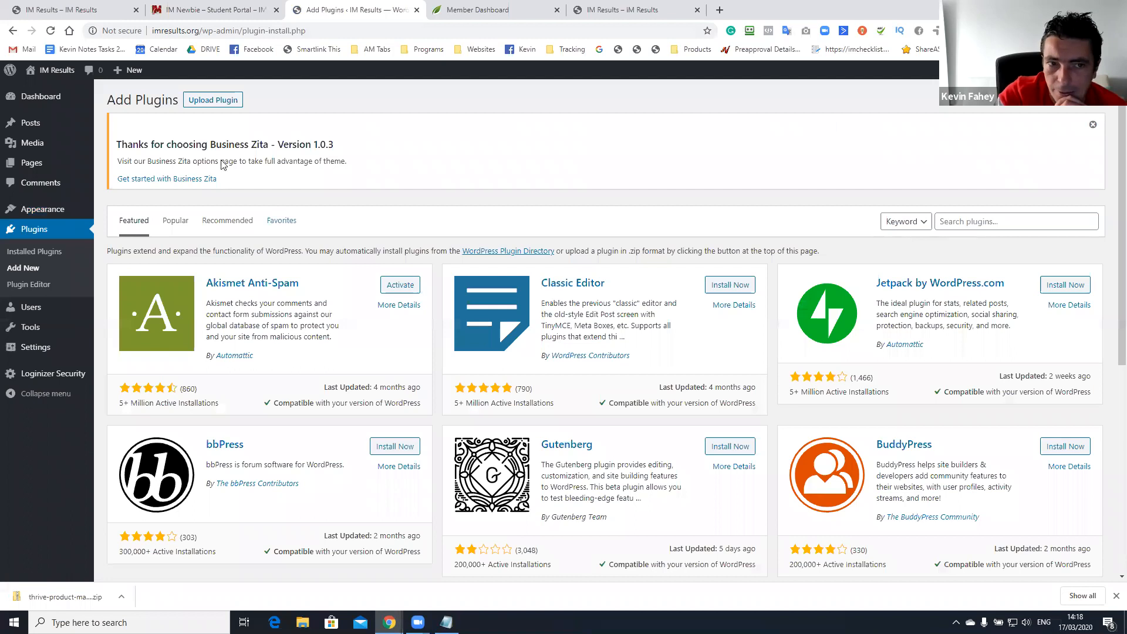
{"action": "left_click", "coordinate": [220, 108]}
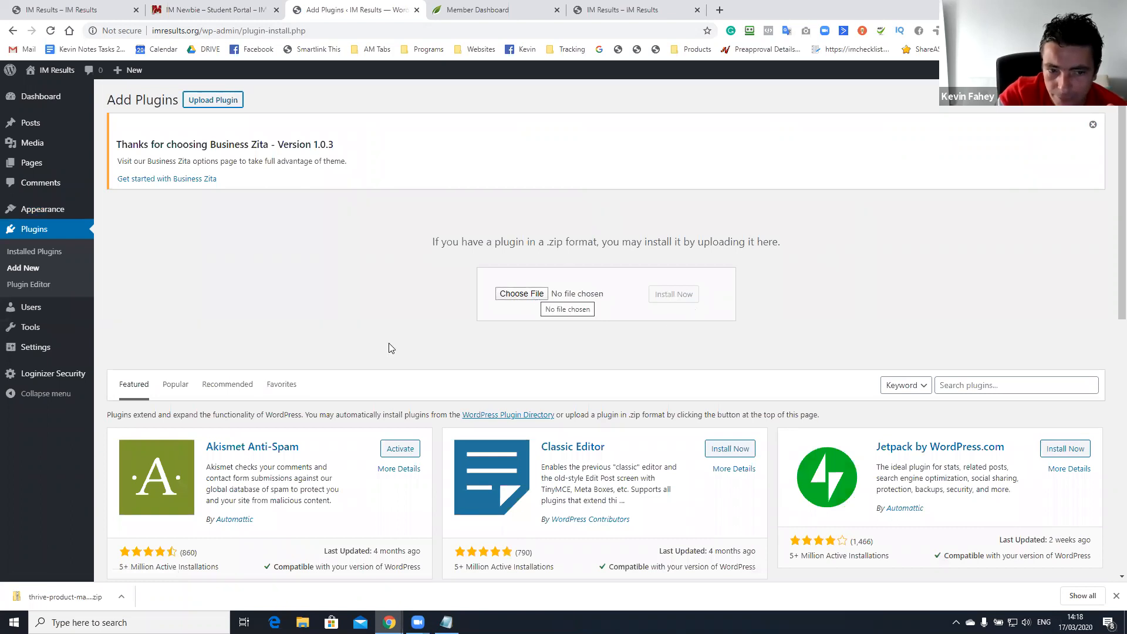
{"action": "left_click_drag", "start_coordinate": [69, 608], "coordinate": [515, 298]}
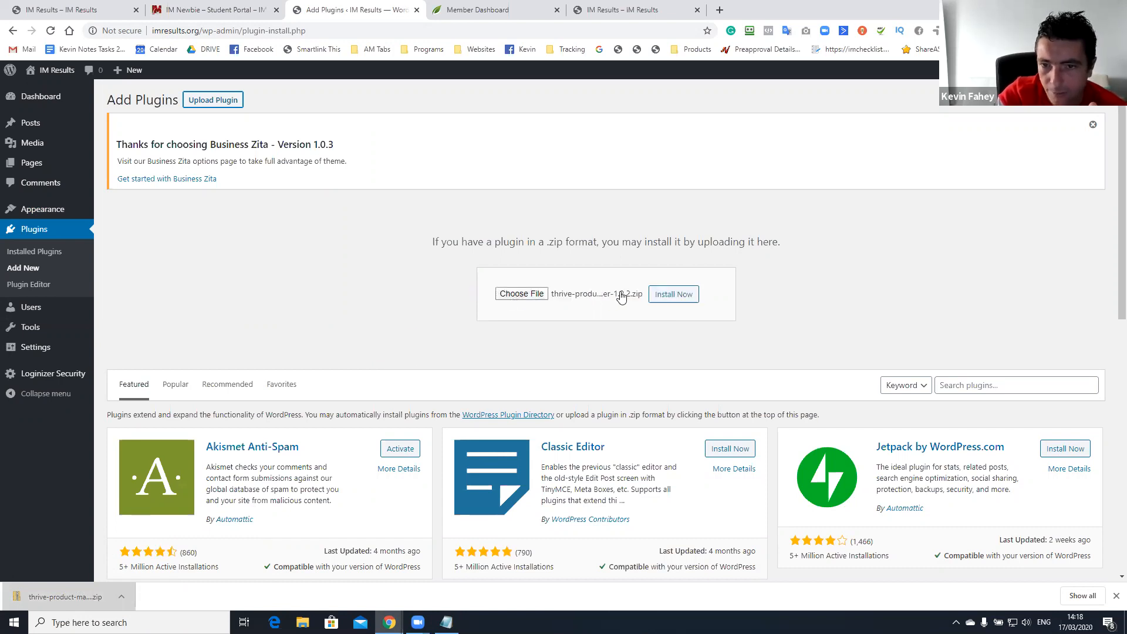
{"action": "left_click", "coordinate": [671, 300]}
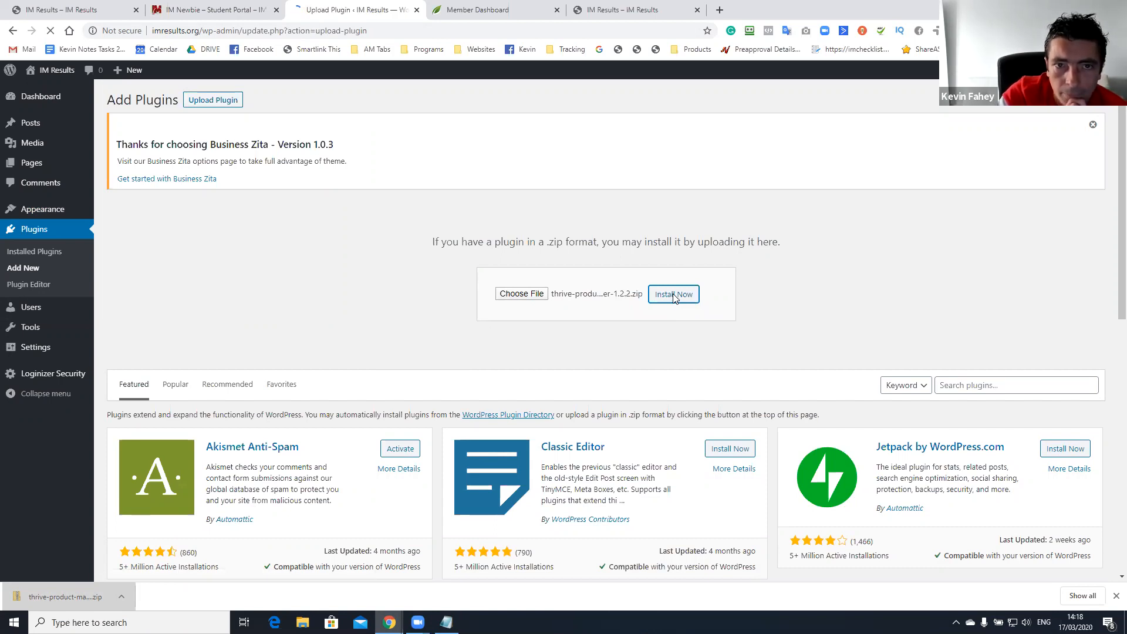
{"action": "left_click", "coordinate": [144, 257]}
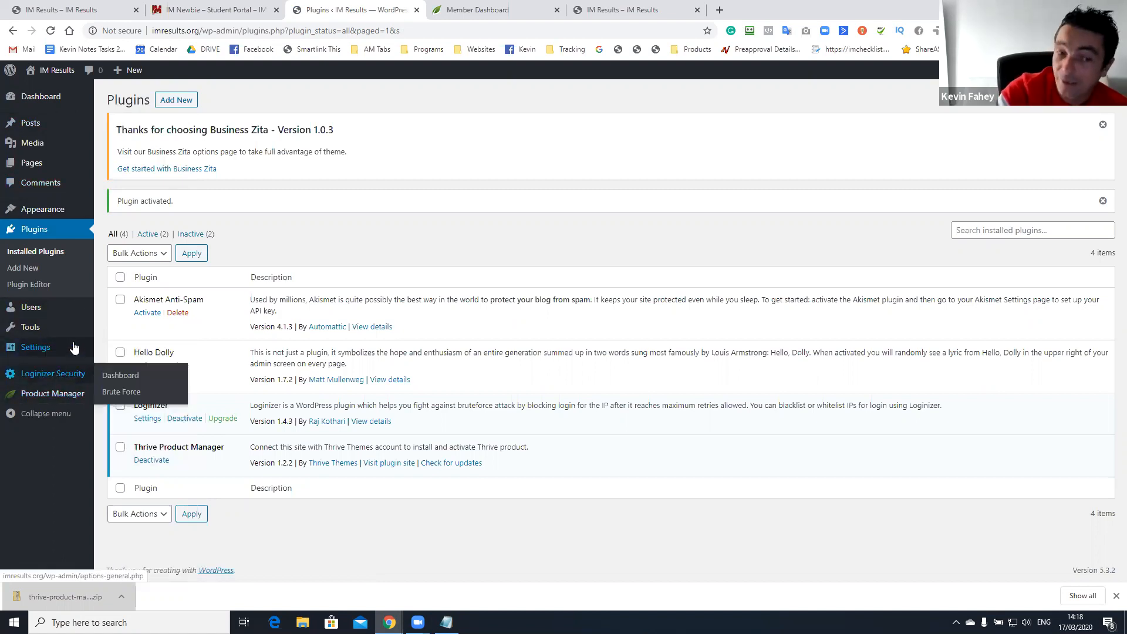
Connect the Thrive Product Manager to the Thrive Themes account and install the Thrive Leads and Thrive Architect plugins.
{"action": "mouse_move", "coordinate": [70, 351]}
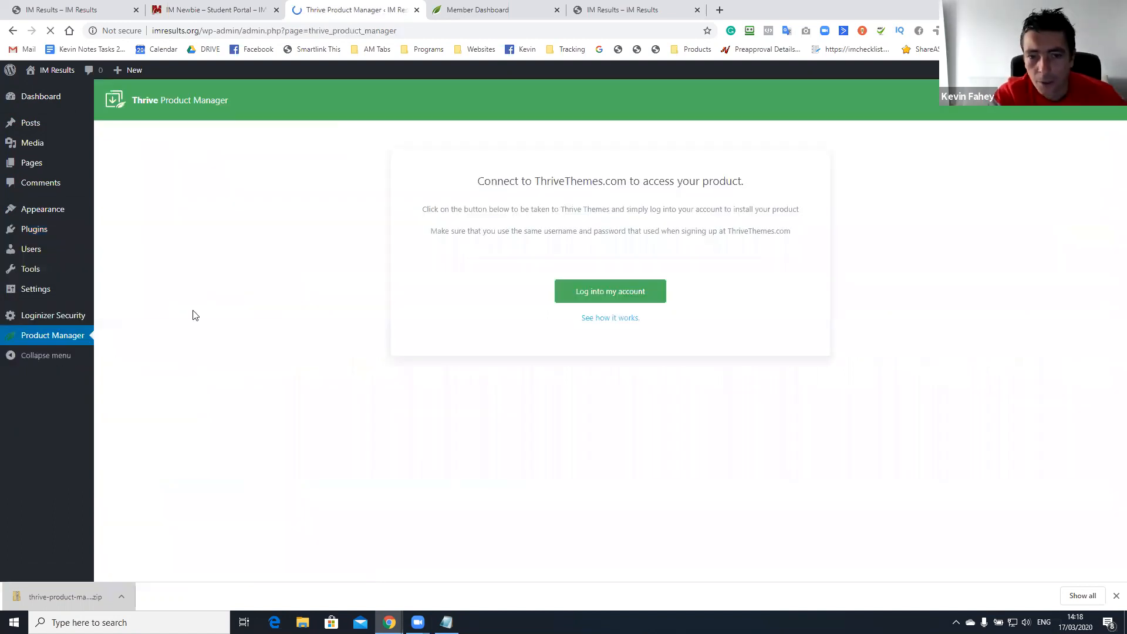
{"action": "left_click", "coordinate": [589, 299]}
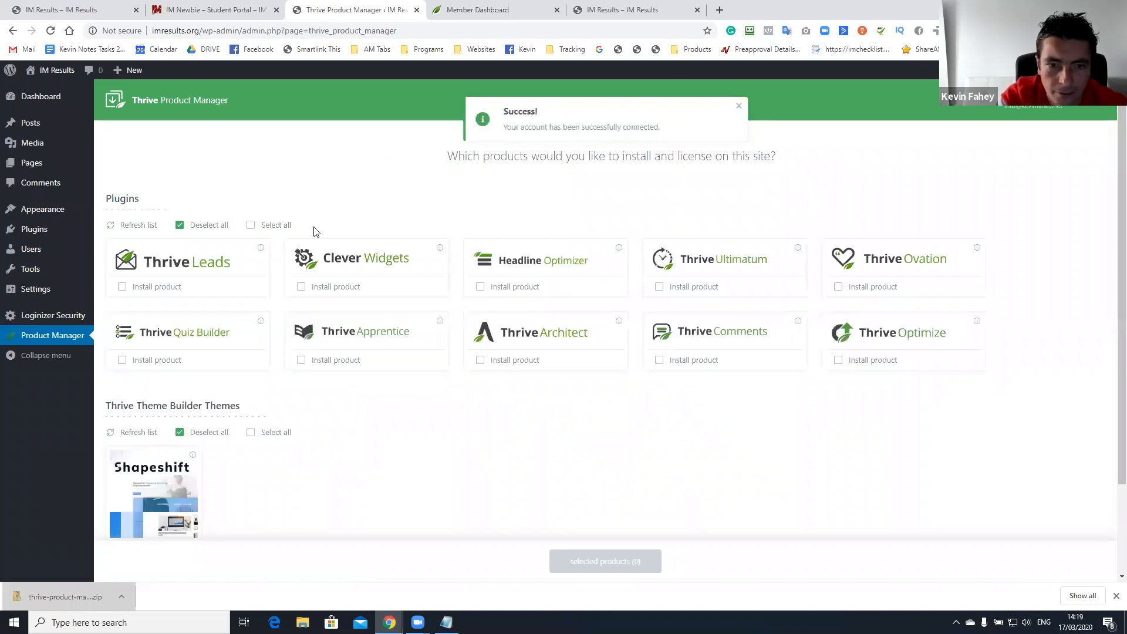
{"action": "left_click", "coordinate": [125, 289]}
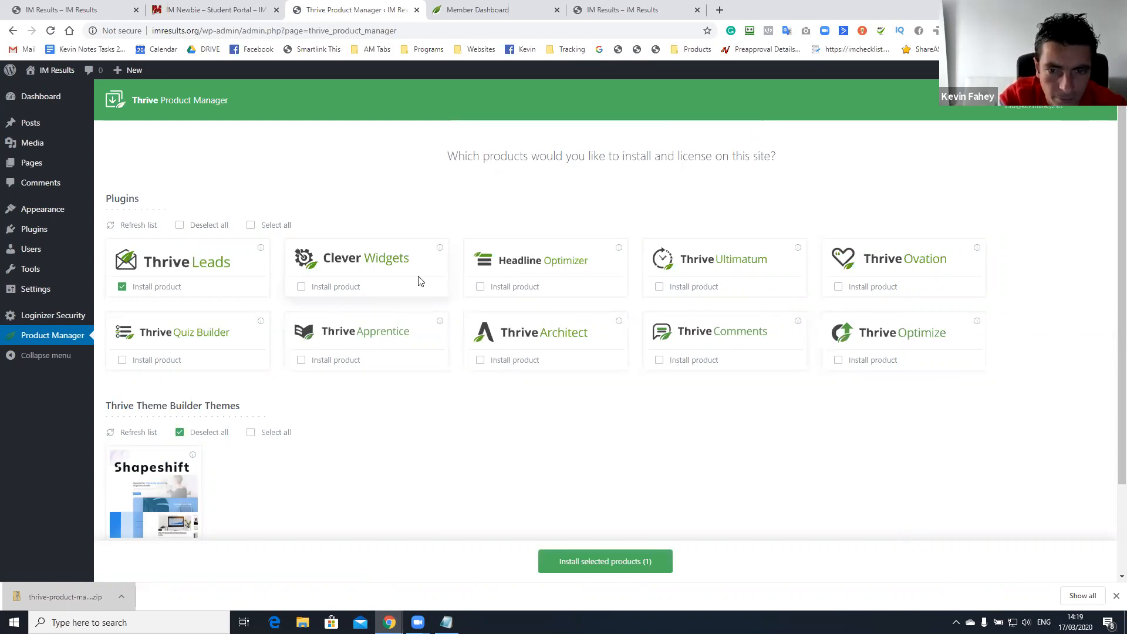
{"action": "scroll", "coordinate": [526, 303], "scroll_direction": "down", "scroll_amount": 2}
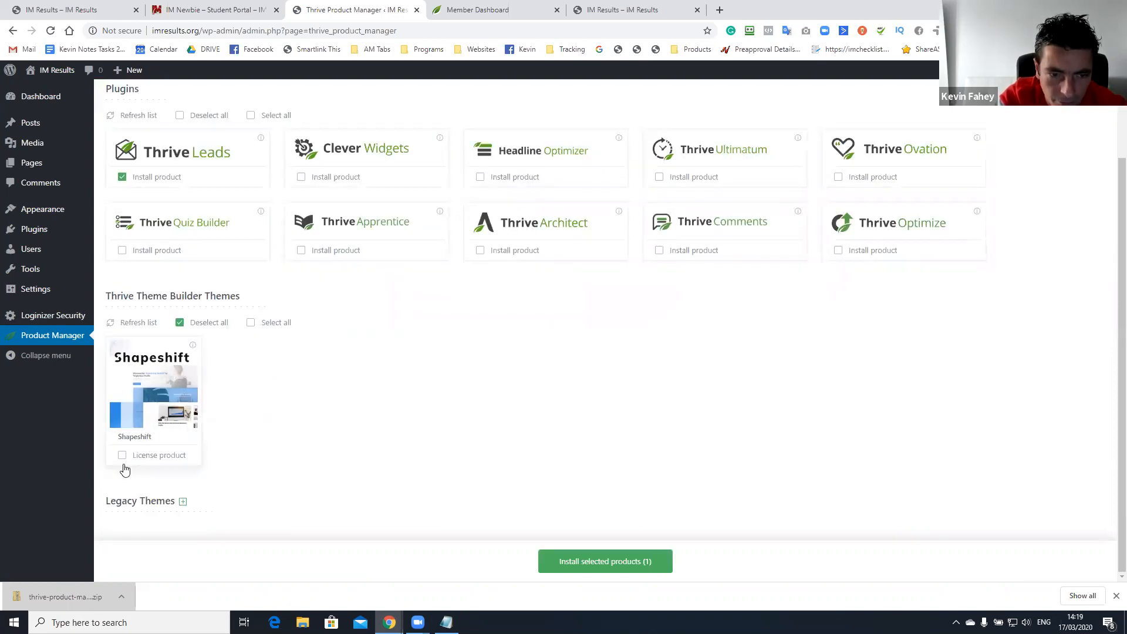
{"action": "scroll", "coordinate": [167, 359], "scroll_direction": "up", "scroll_amount": 2}
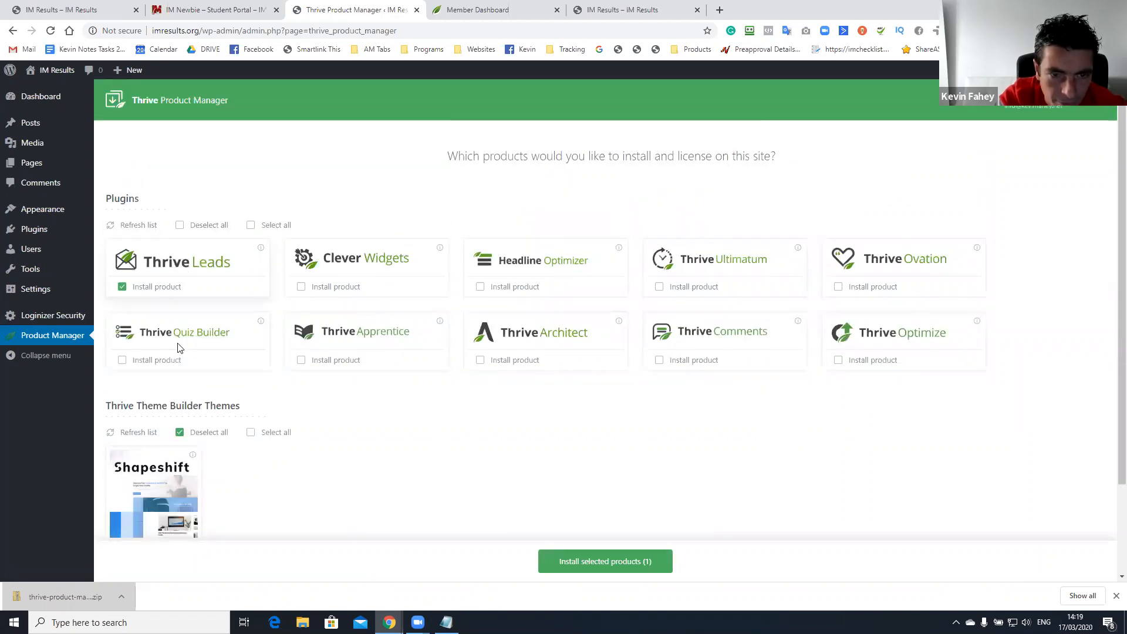
{"action": "left_click", "coordinate": [511, 362]}
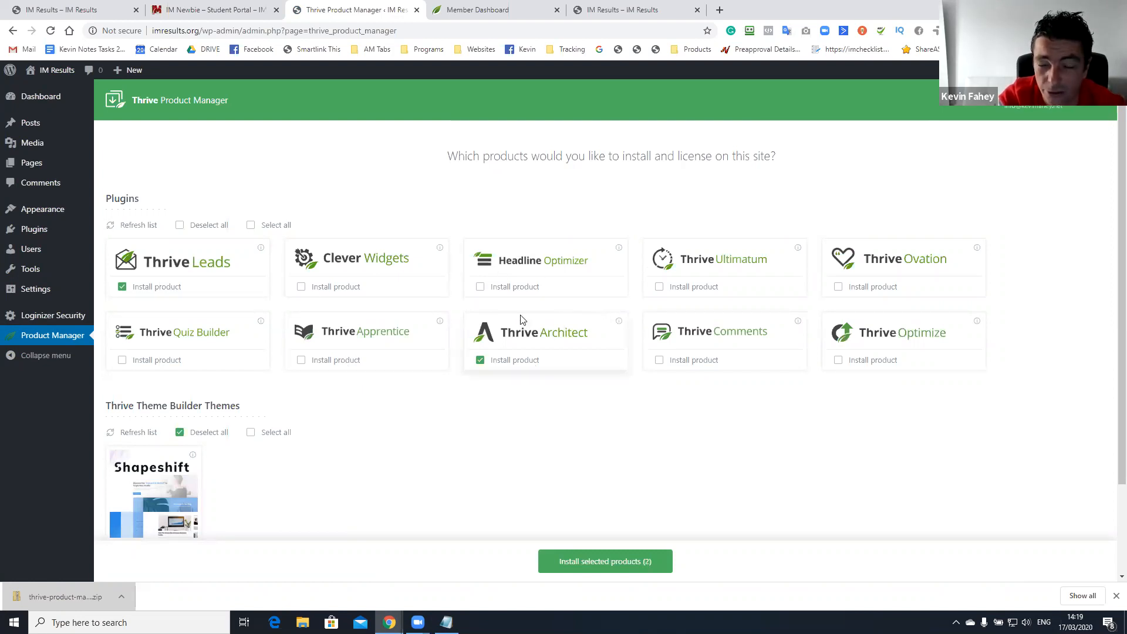
{"action": "left_click", "coordinate": [606, 562]}
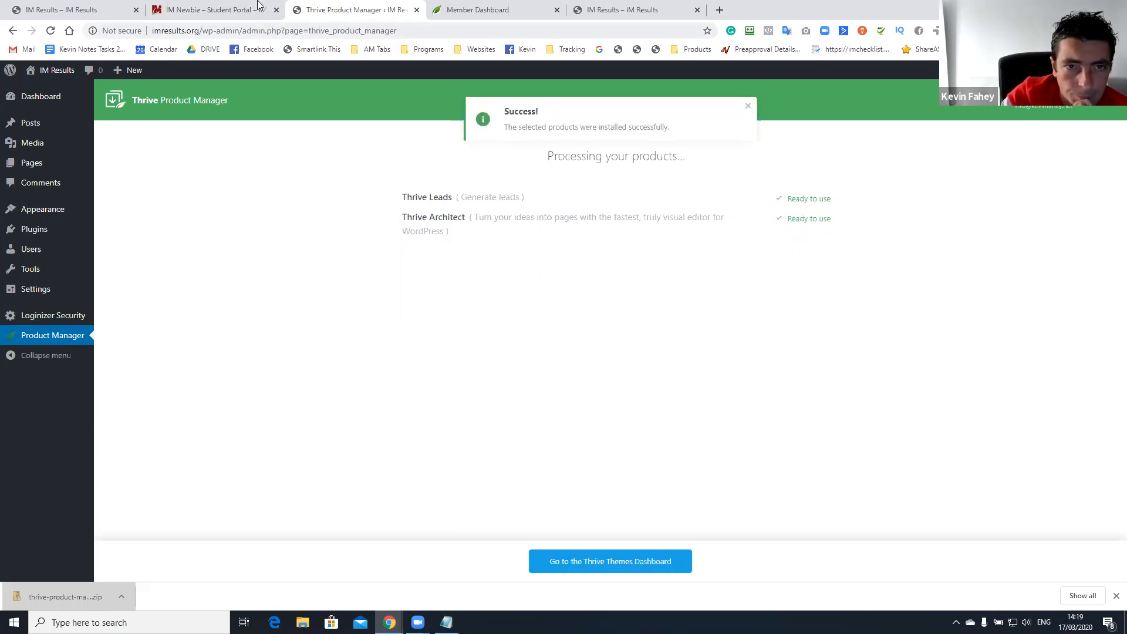
Review the Module 2: WordPress Setup lesson list in the student portal and return to the IM Results admin.
{"action": "left_click", "coordinate": [229, 6]}
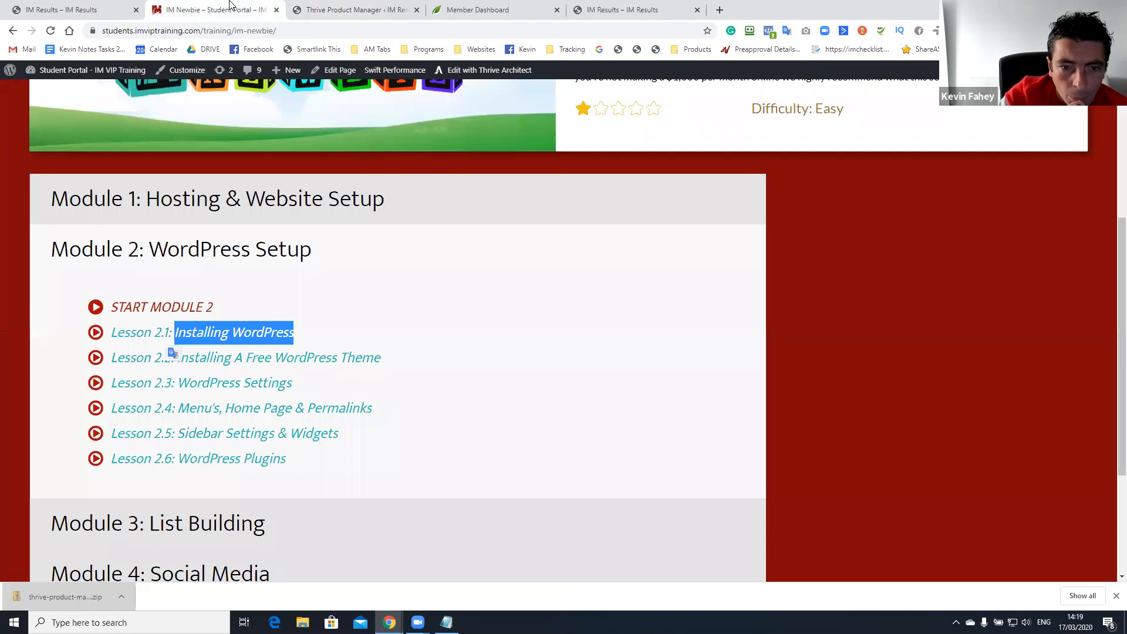
{"action": "left_click", "coordinate": [338, 16]}
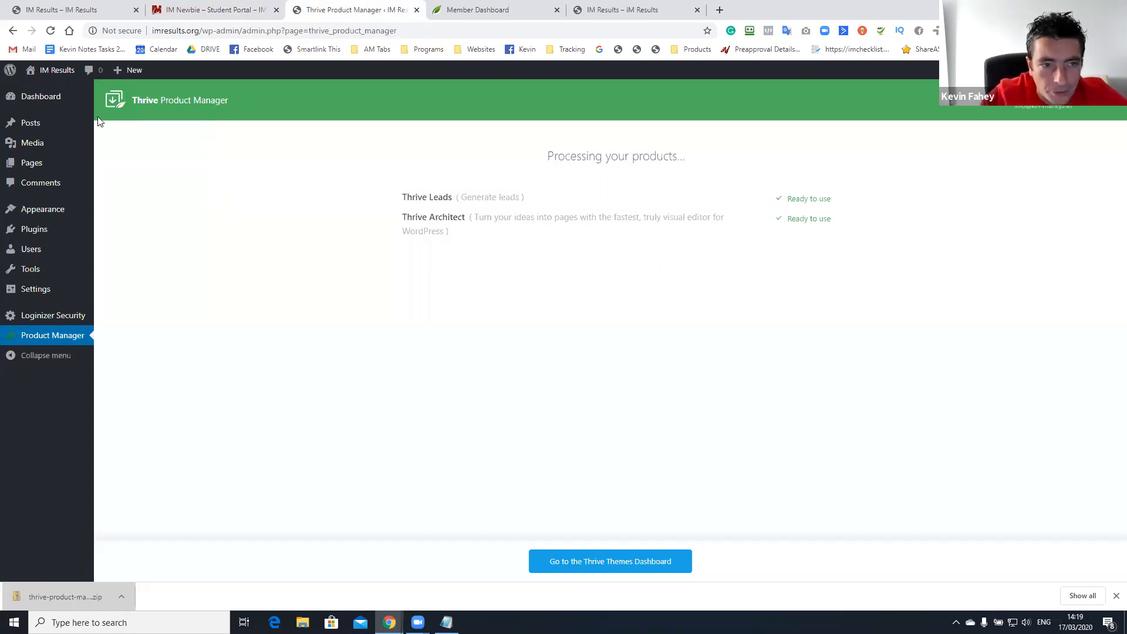
{"action": "mouse_move", "coordinate": [83, 105]}
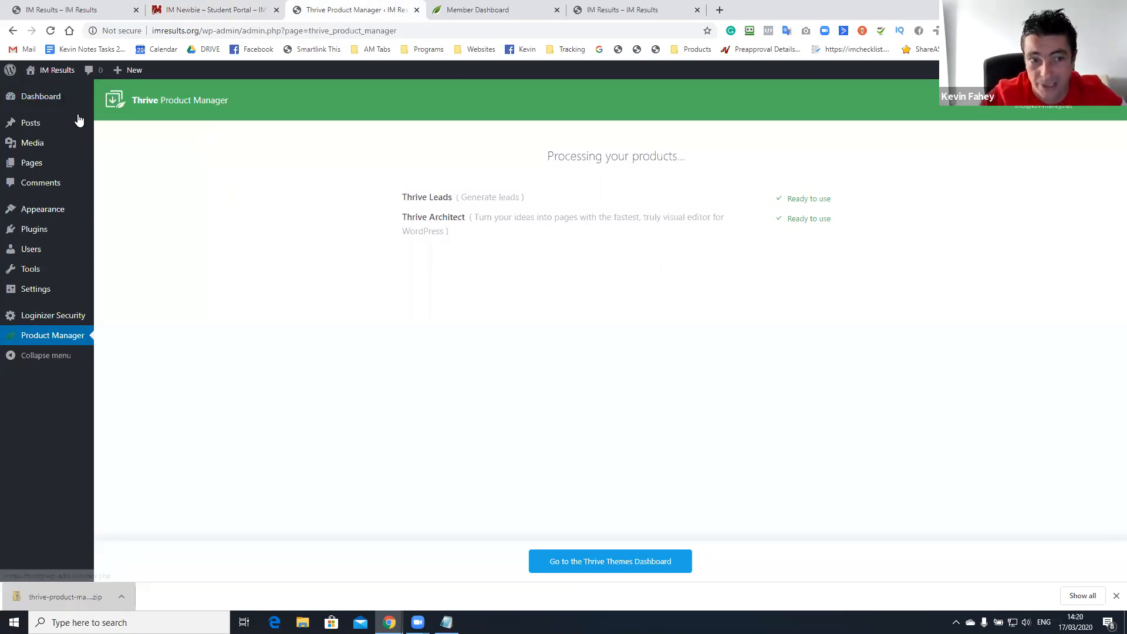
{"action": "mouse_move", "coordinate": [71, 128]}
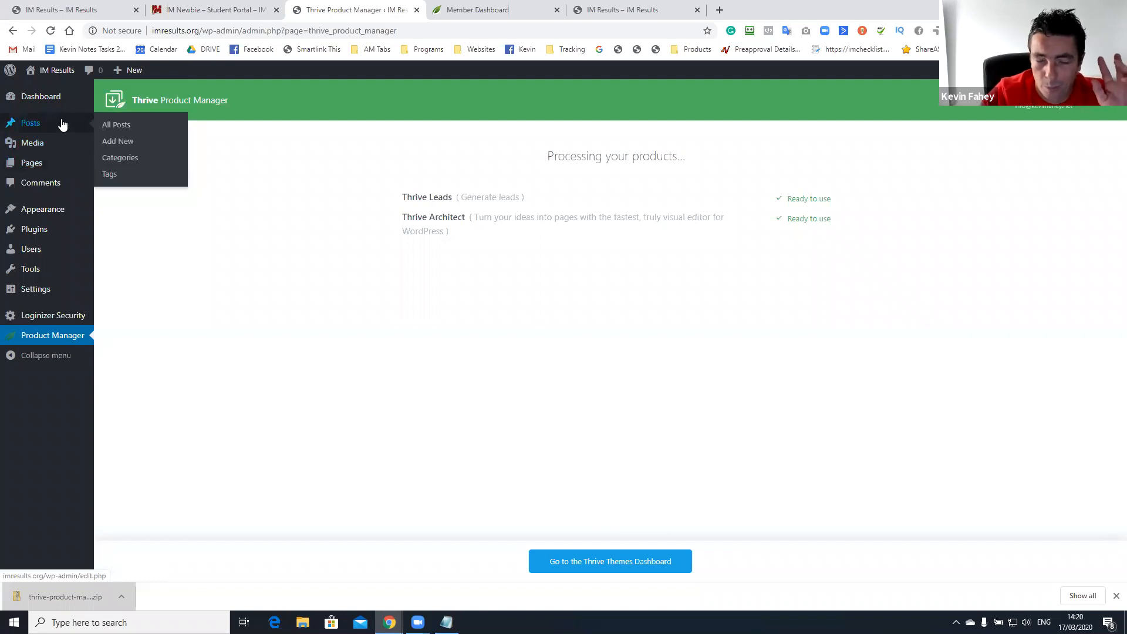
Create a new page titled Home on the IM Results site and publish it.
{"action": "mouse_move", "coordinate": [48, 161]}
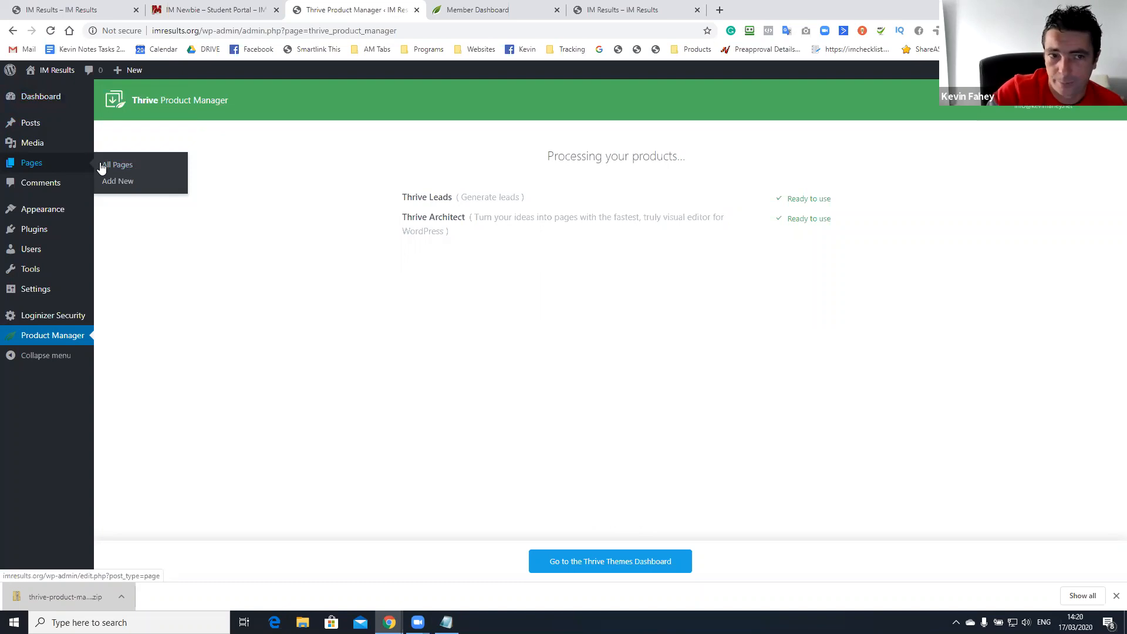
{"action": "left_click", "coordinate": [120, 171]}
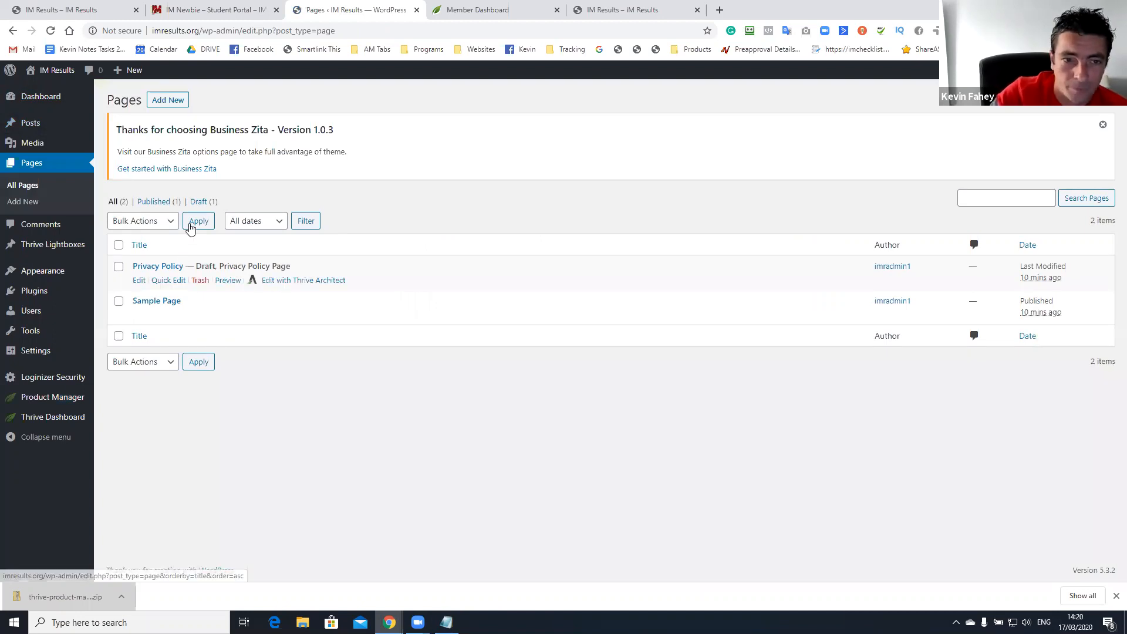
{"action": "left_click", "coordinate": [171, 101]}
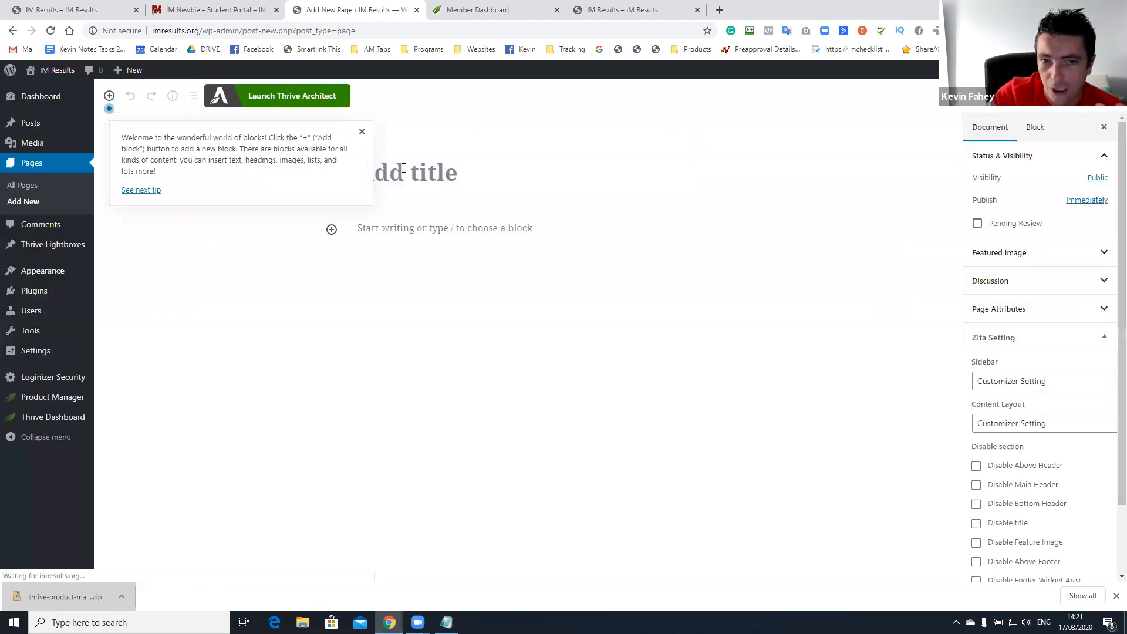
{"action": "left_click", "coordinate": [405, 168]}
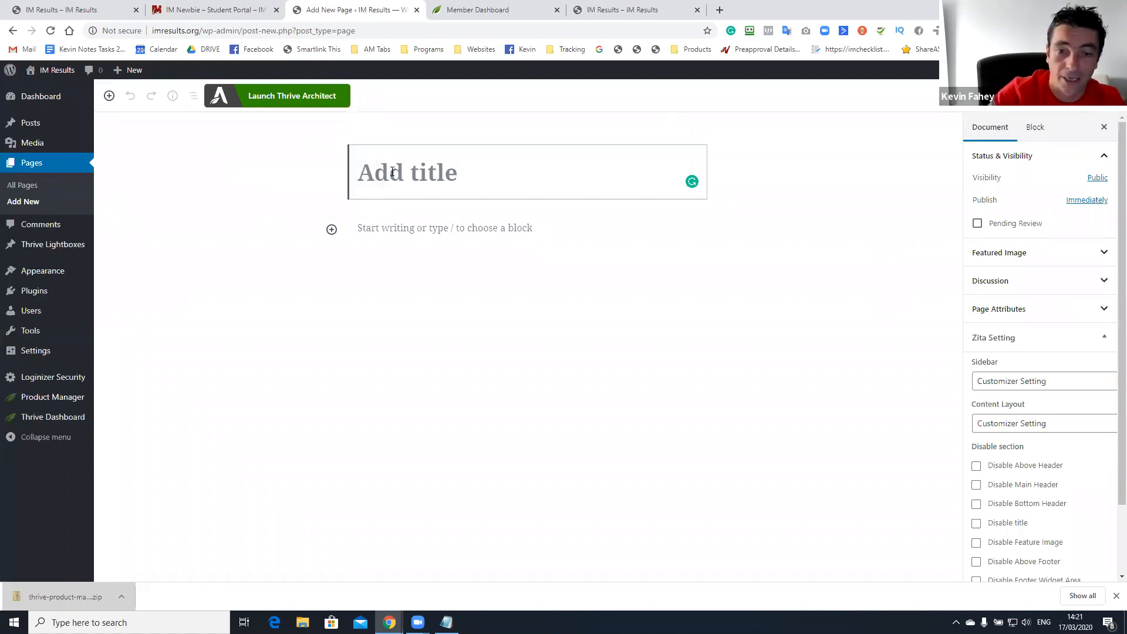
{"action": "type", "text": "Home"}
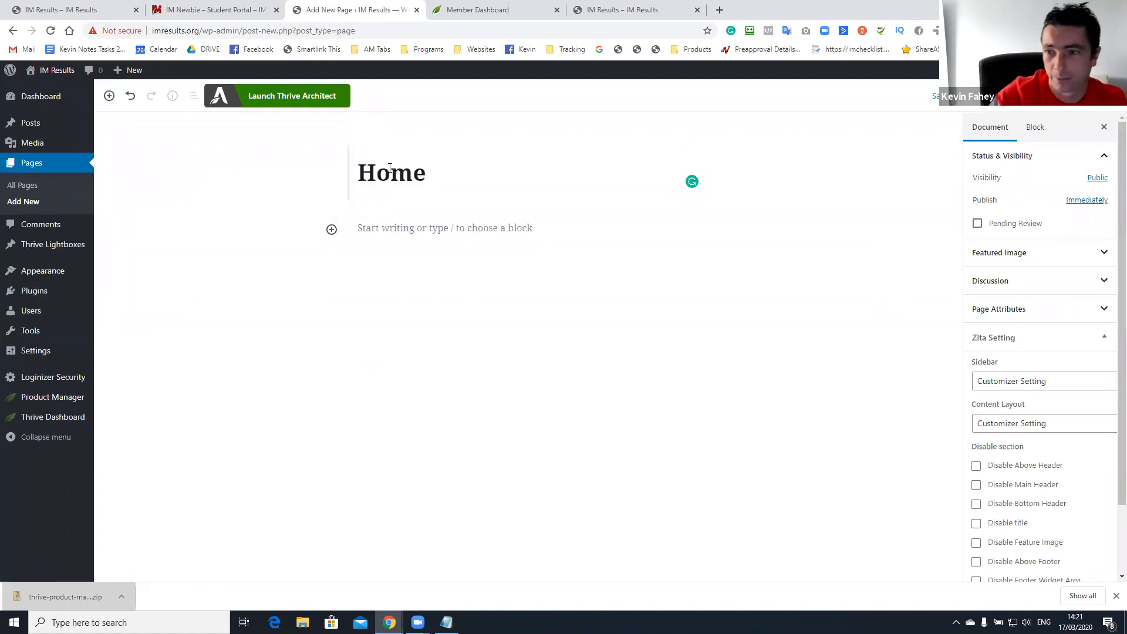
{"action": "left_click", "coordinate": [1042, 96]}
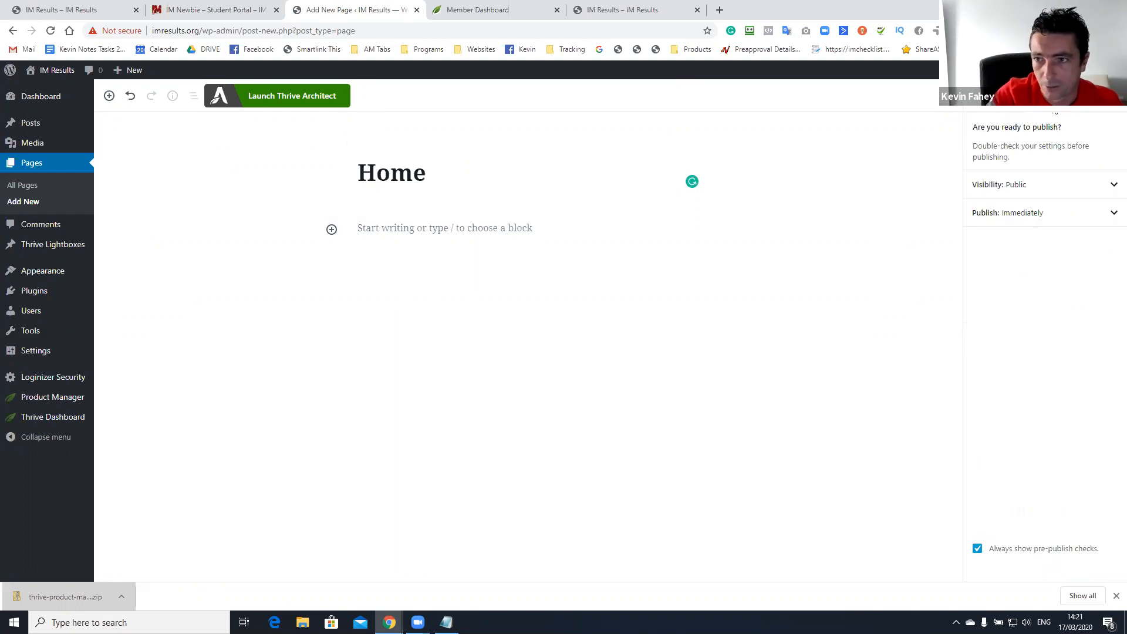
{"action": "left_click", "coordinate": [975, 101]}
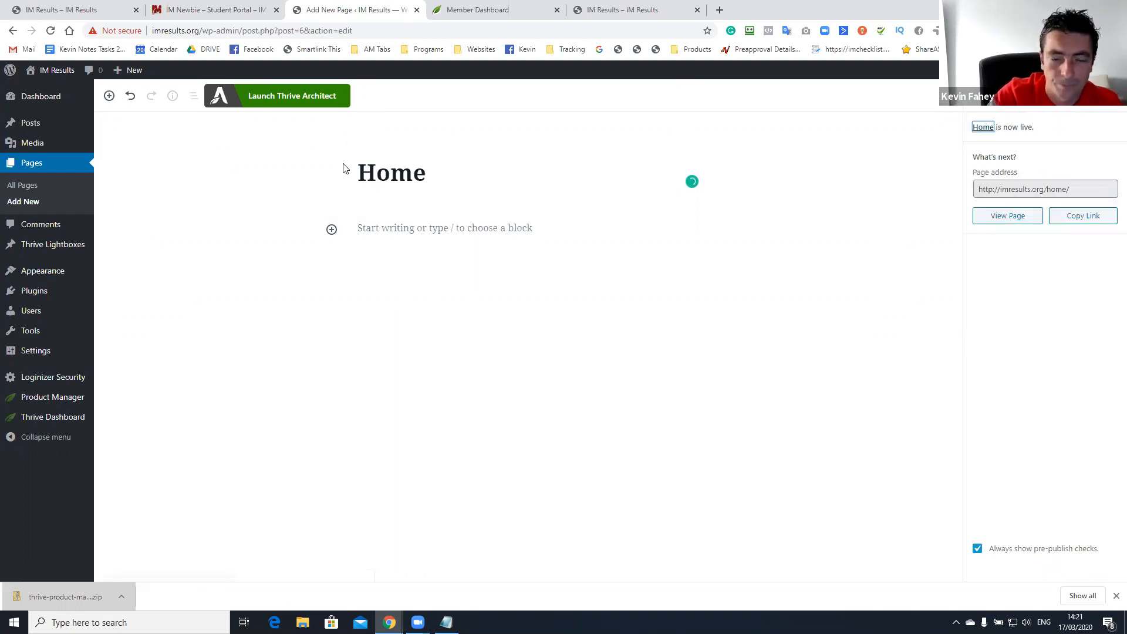
Return to the list of all pages, add a page titled About and publish it.
{"action": "left_click", "coordinate": [24, 185]}
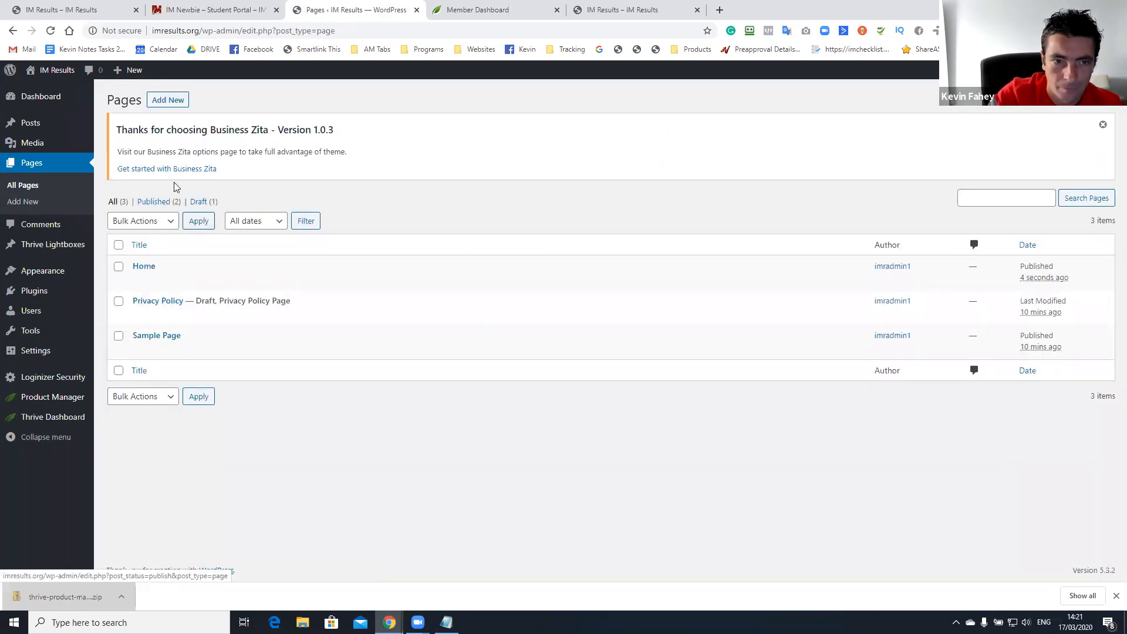
{"action": "left_click", "coordinate": [171, 101]}
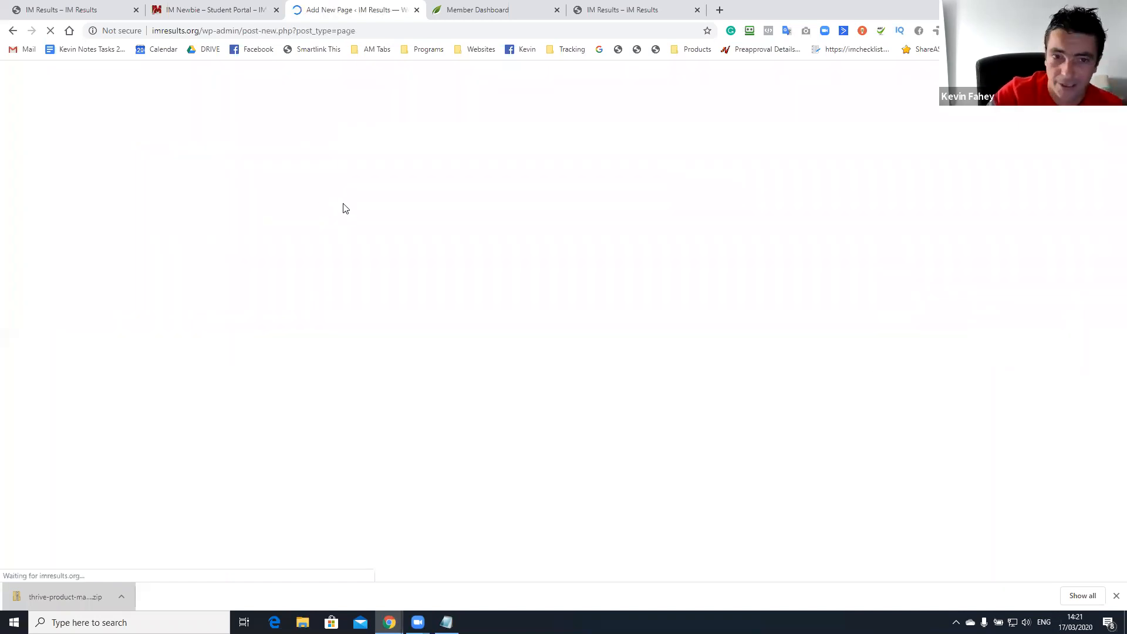
{"action": "type", "text": "About"}
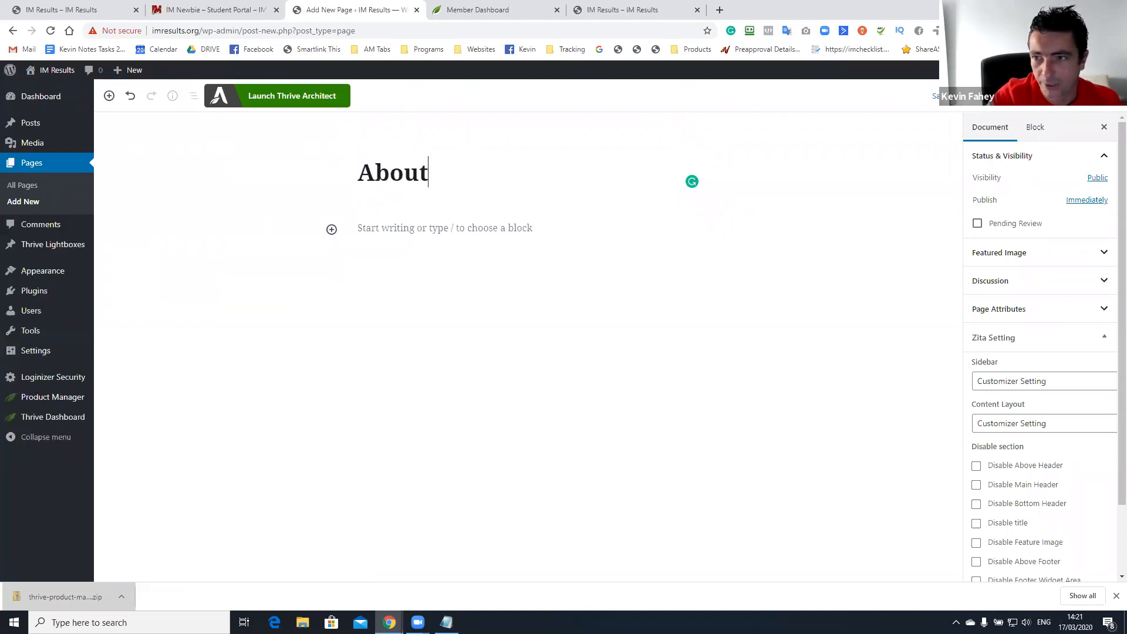
{"action": "left_click", "coordinate": [1051, 96]}
{"action": "left_click", "coordinate": [1069, 101]}
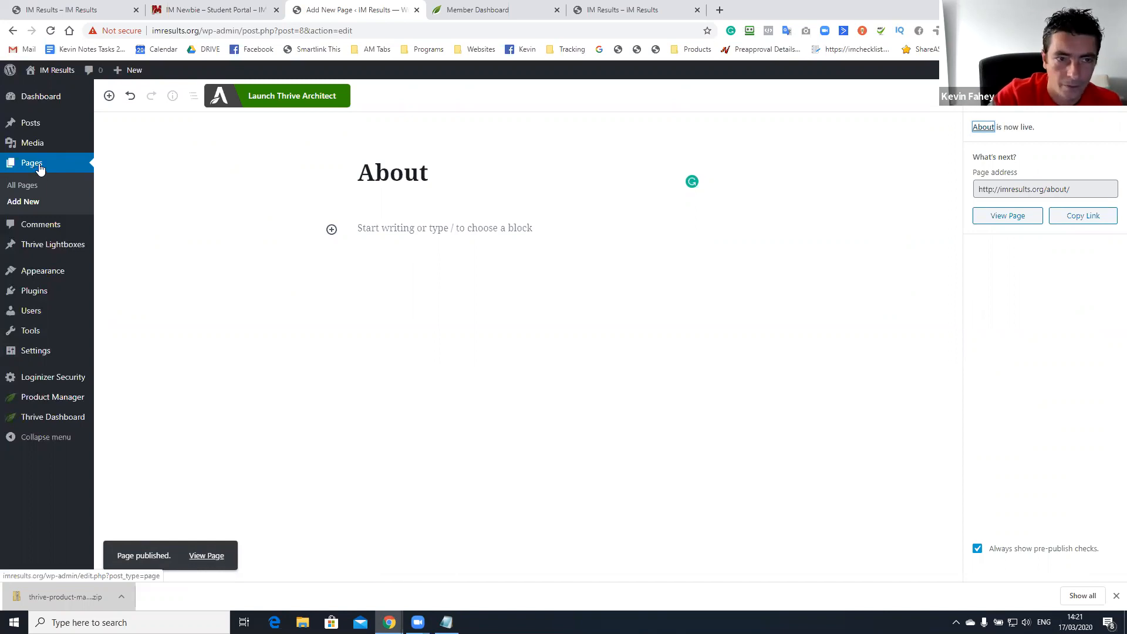
Add another page titled Contact from the list of all pages and publish it.
{"action": "left_click", "coordinate": [34, 186]}
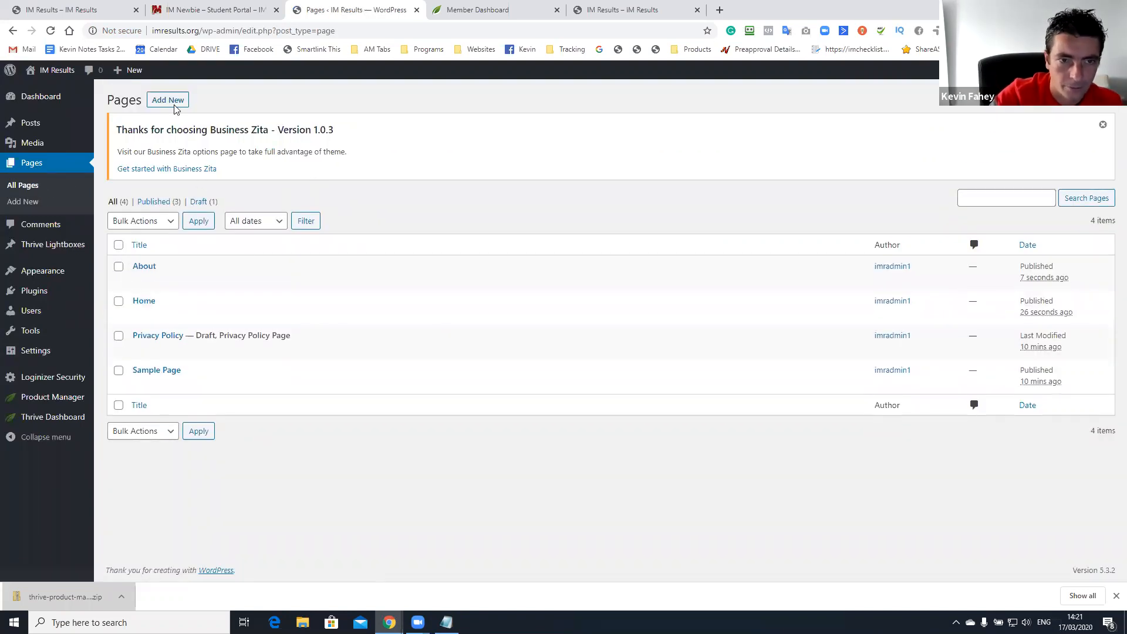
{"action": "left_click", "coordinate": [174, 104]}
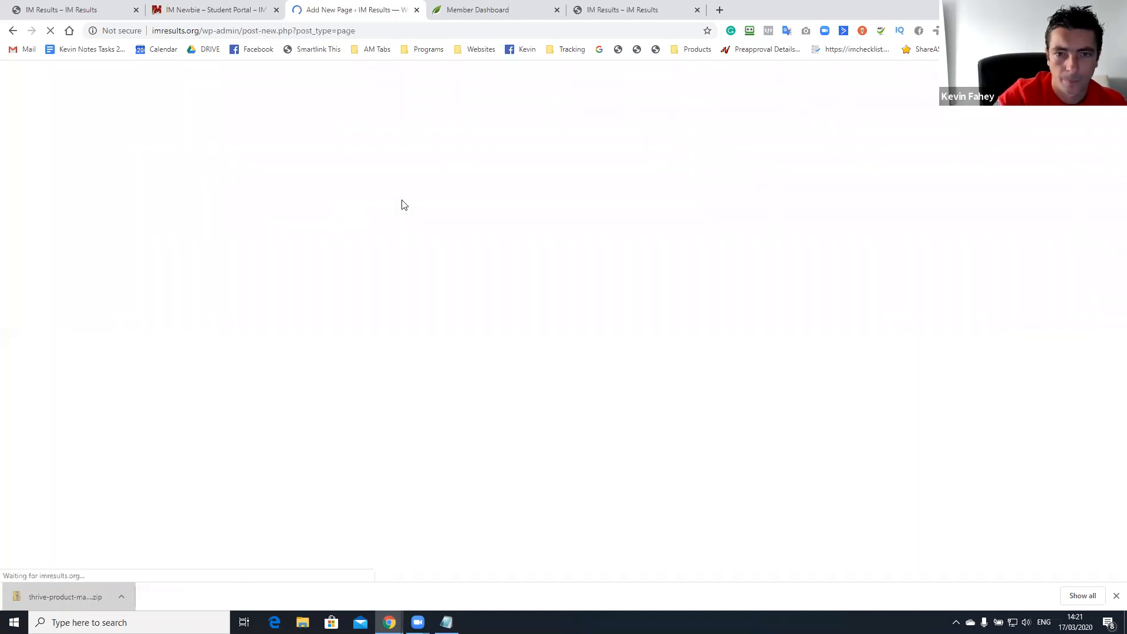
{"action": "left_click", "coordinate": [405, 185]}
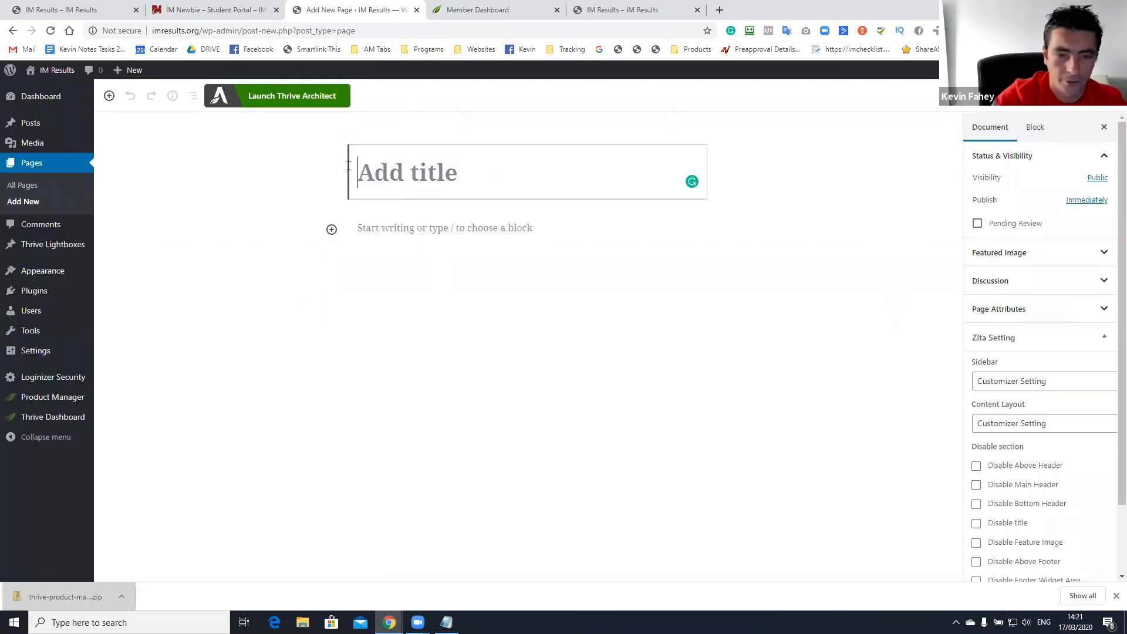
{"action": "type", "text": "Contact"}
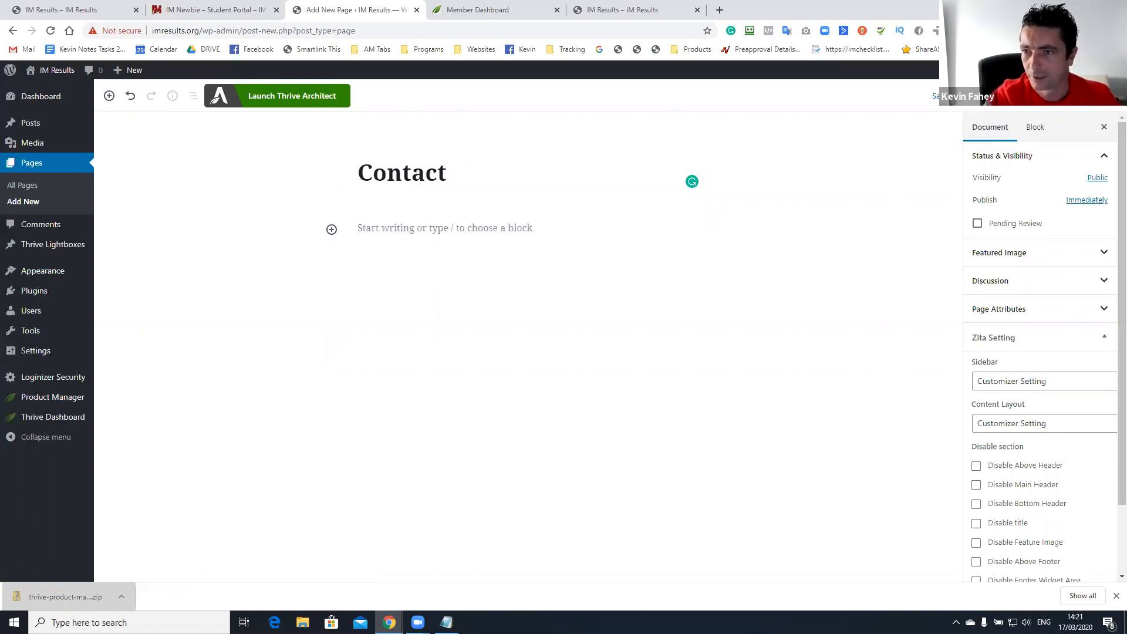
{"action": "left_click", "coordinate": [1091, 96]}
{"action": "left_click", "coordinate": [1051, 96]}
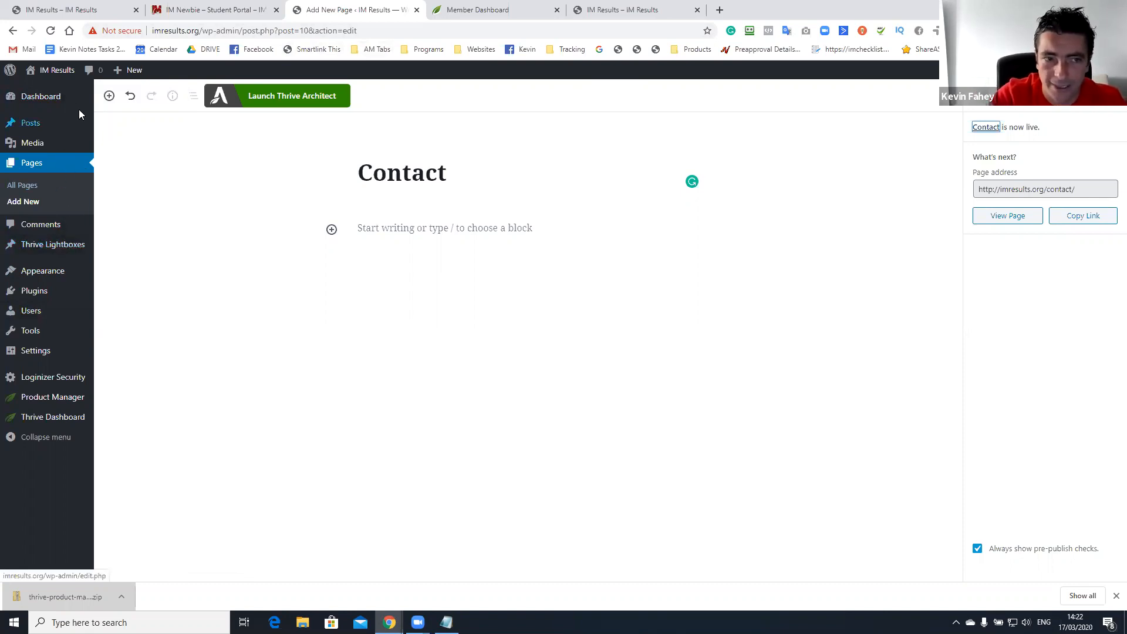
Open the media upload page in a new browser tab and highlight part of the maximum upload file size.
{"action": "mouse_move", "coordinate": [50, 146]}
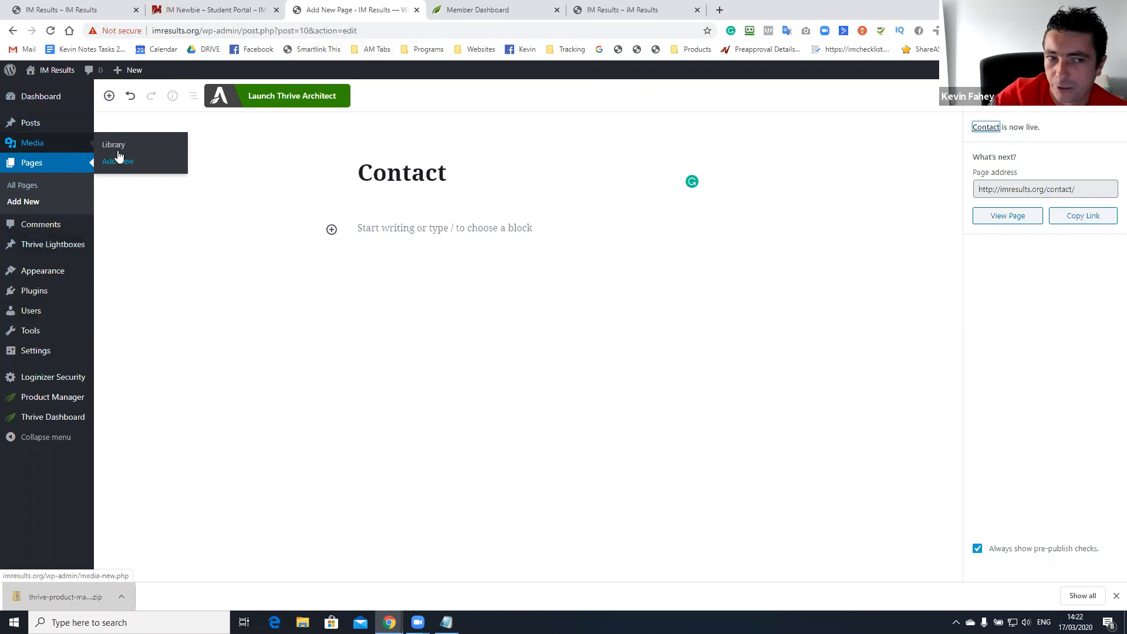
{"action": "right_click", "coordinate": [130, 170]}
{"action": "left_click", "coordinate": [159, 173]}
{"action": "left_click", "coordinate": [490, 10]}
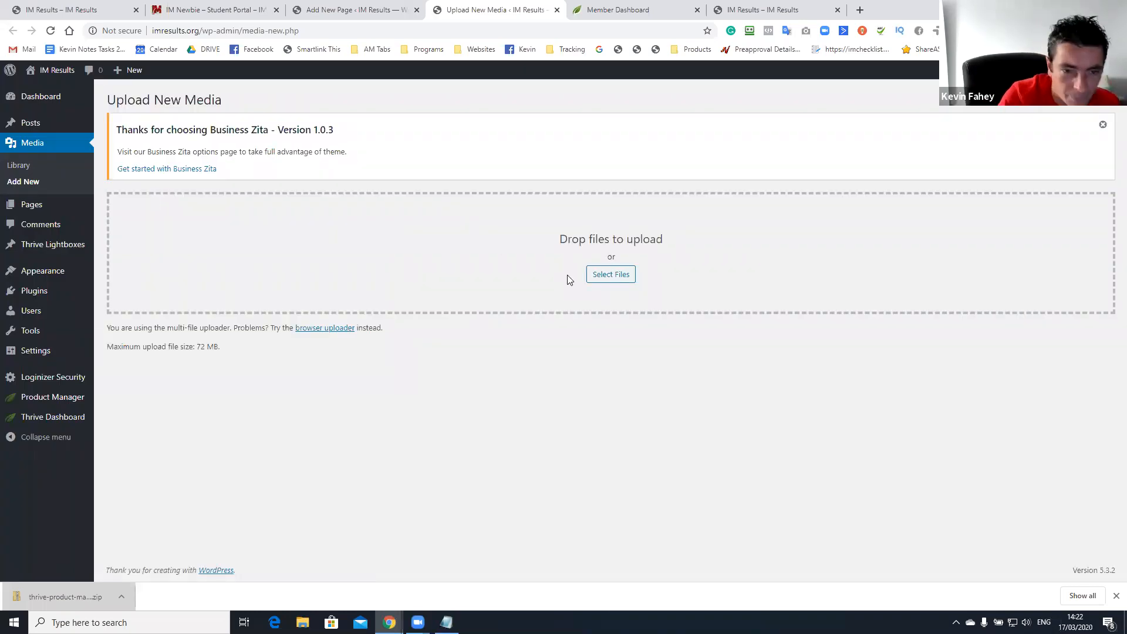
{"action": "mouse_move", "coordinate": [200, 346]}
{"action": "left_mouse_down"}
{"action": "mouse_move", "coordinate": [216, 347]}
{"action": "mouse_move", "coordinate": [204, 347]}
{"action": "left_mouse_up"}
{"action": "left_click", "coordinate": [204, 343]}
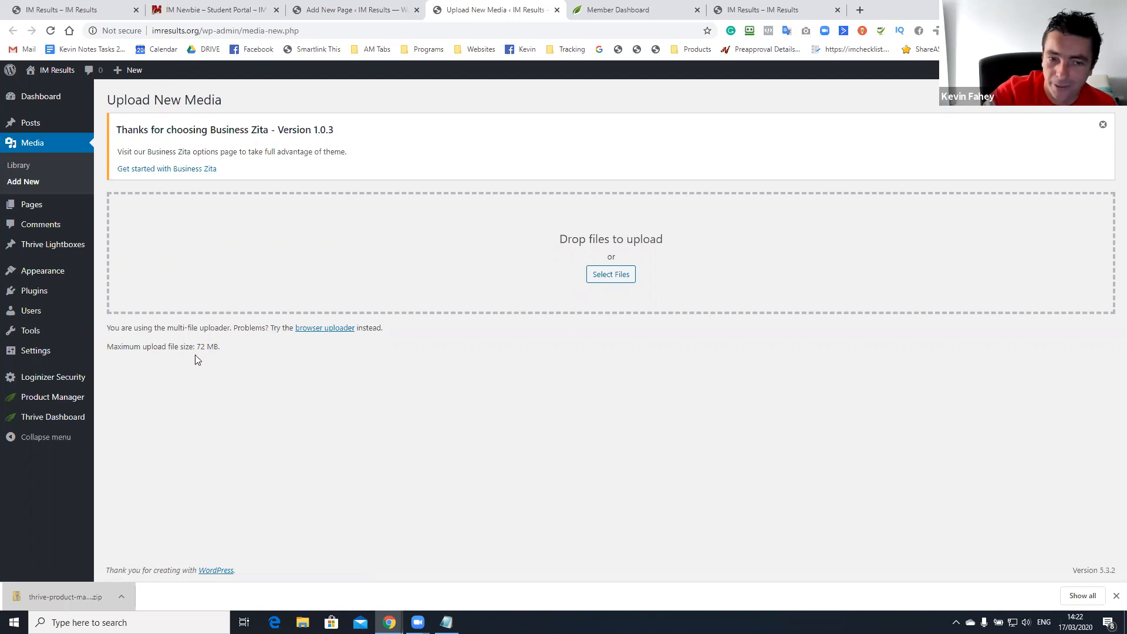
{"action": "left_click_drag", "start_coordinate": [197, 347], "coordinate": [201, 347]}
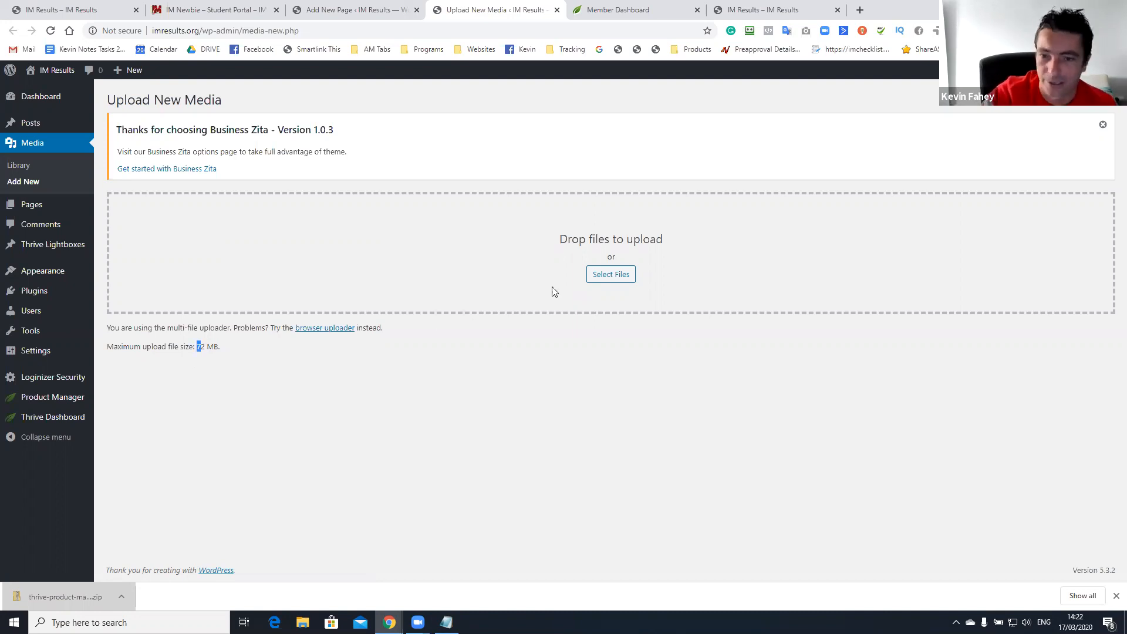
Upload the fbads PDF from the 8 IM Traffic folder to the media library and open its edit page.
{"action": "left_click", "coordinate": [589, 273]}
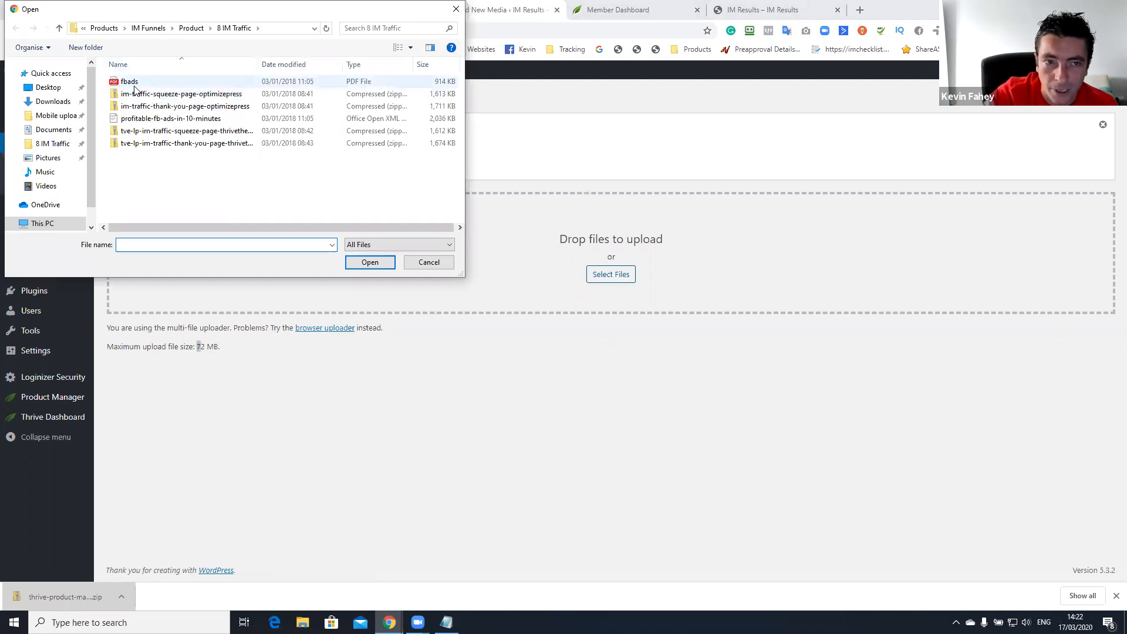
{"action": "double_click", "coordinate": [133, 81]}
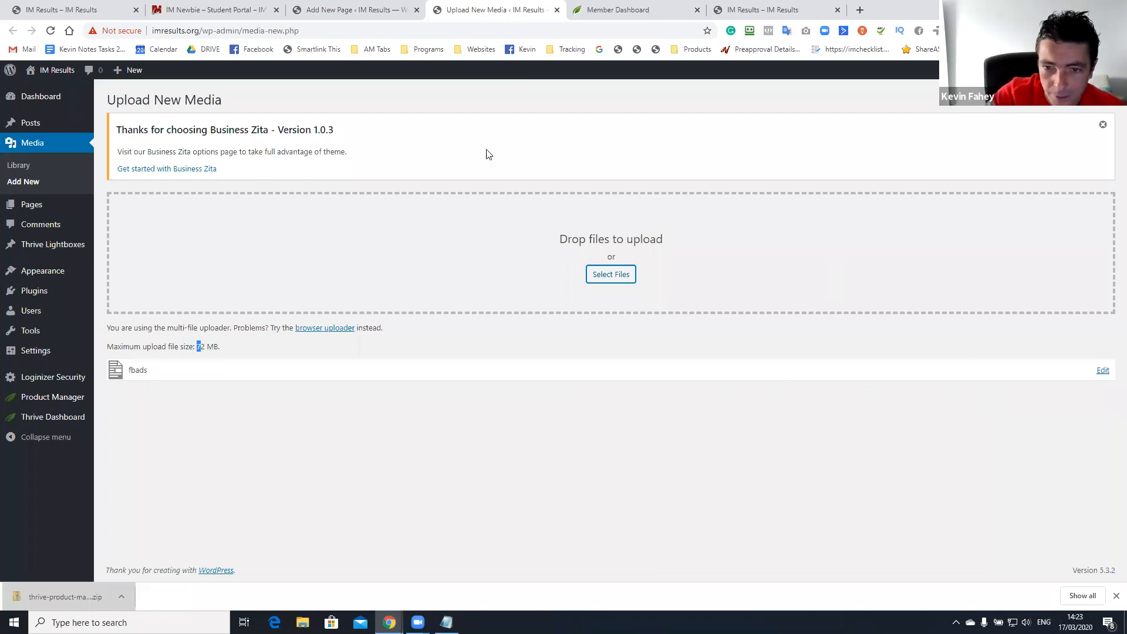
{"action": "left_click", "coordinate": [1102, 371]}
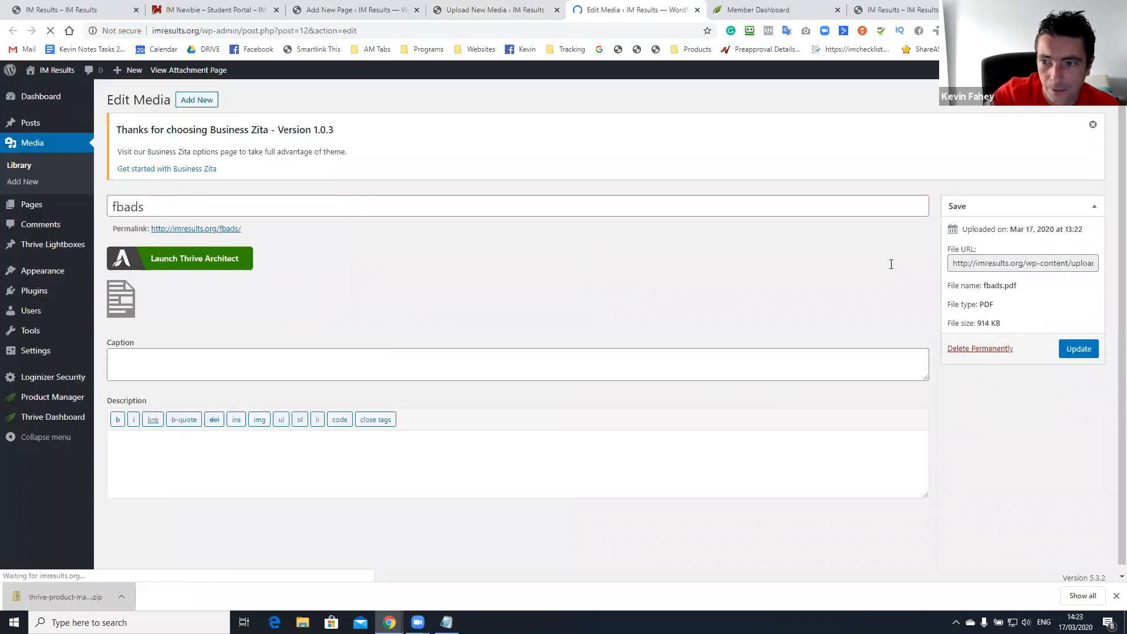
Copy the file URL of fbads.pdf, open it in the same browser tab and look over the PDF.
{"action": "left_click", "coordinate": [1010, 267]}
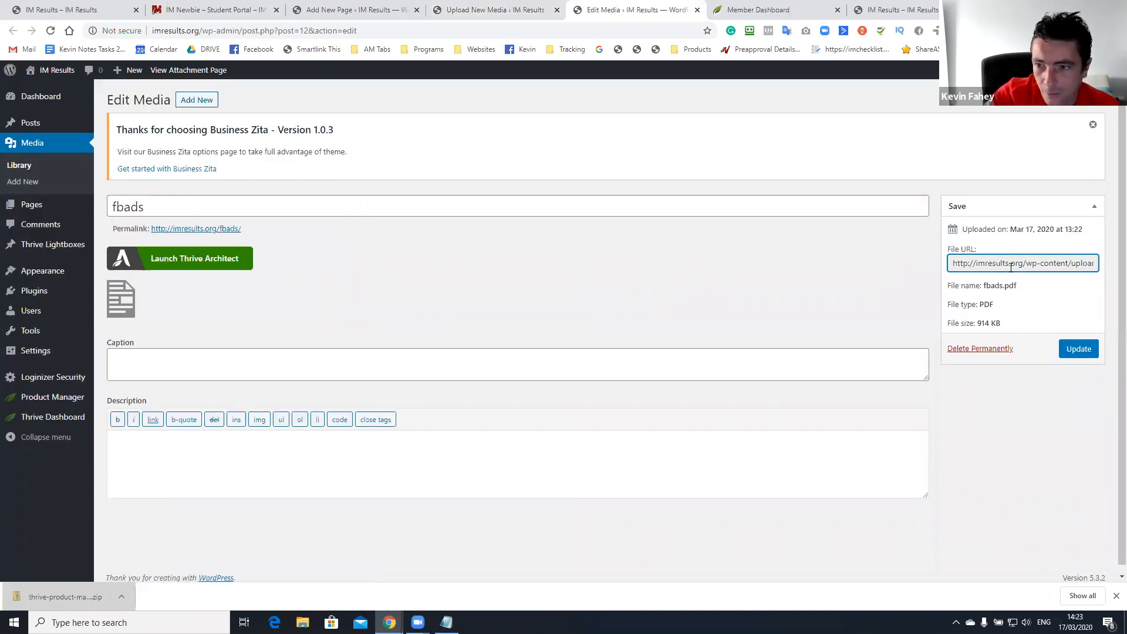
{"action": "triple_click", "coordinate": [1045, 267]}
{"action": "key", "text": "ctrl+c"}
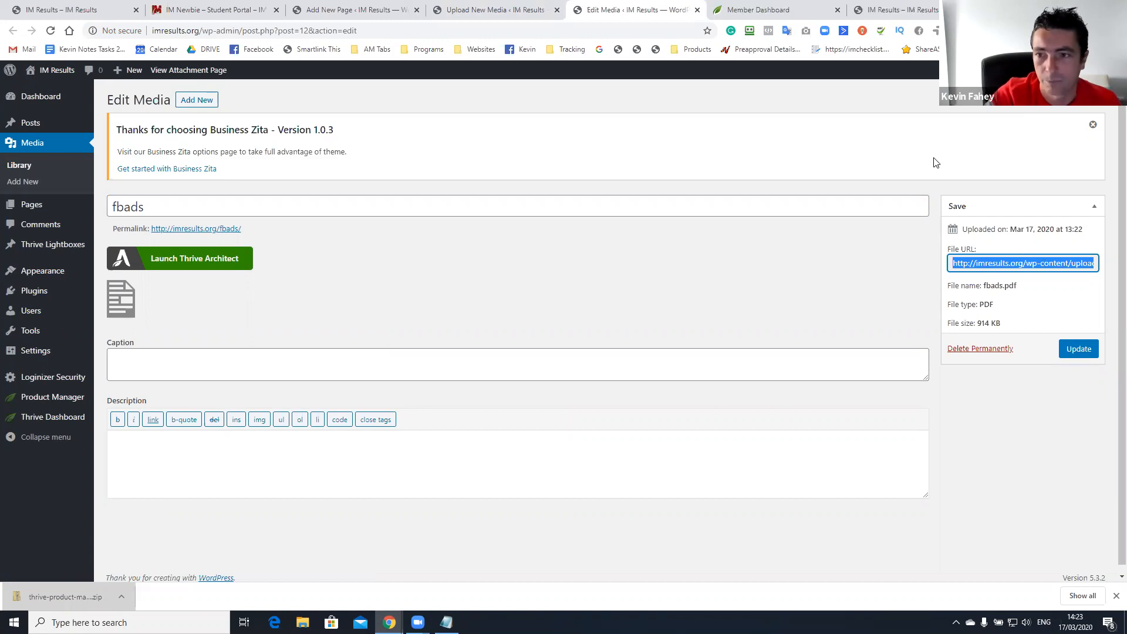
{"action": "left_click", "coordinate": [633, 25]}
{"action": "key", "text": "ctrl+v"}
{"action": "key", "text": "Return"}
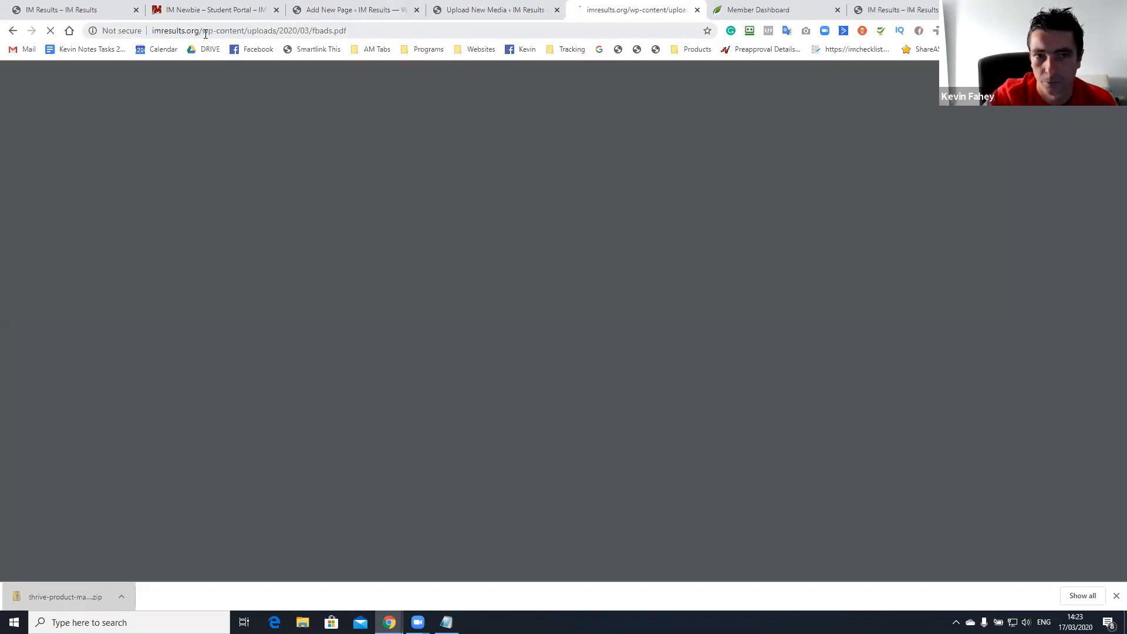
{"action": "left_click_drag", "start_coordinate": [203, 31], "coordinate": [365, 34]}
{"action": "scroll", "coordinate": [512, 195], "scroll_direction": "down", "scroll_amount": 6}
{"action": "scroll", "coordinate": [512, 195], "scroll_direction": "up", "scroll_amount": 6}
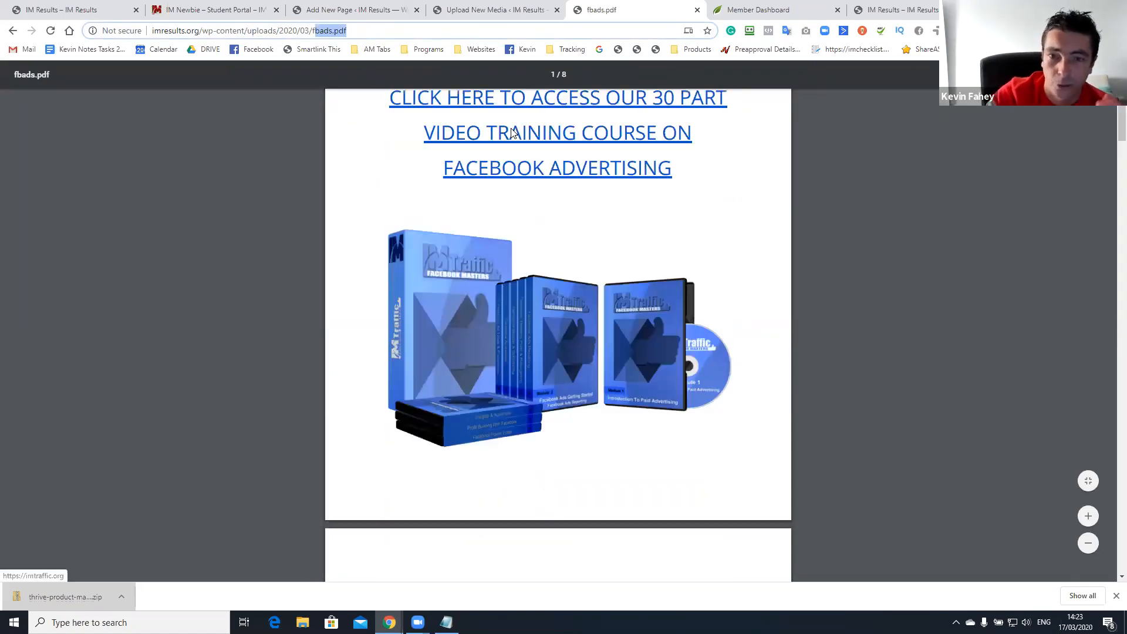
Return to the media upload page, open the theme customizer in a new browser tab and place that tab beside it.
{"action": "left_click", "coordinate": [519, 18]}
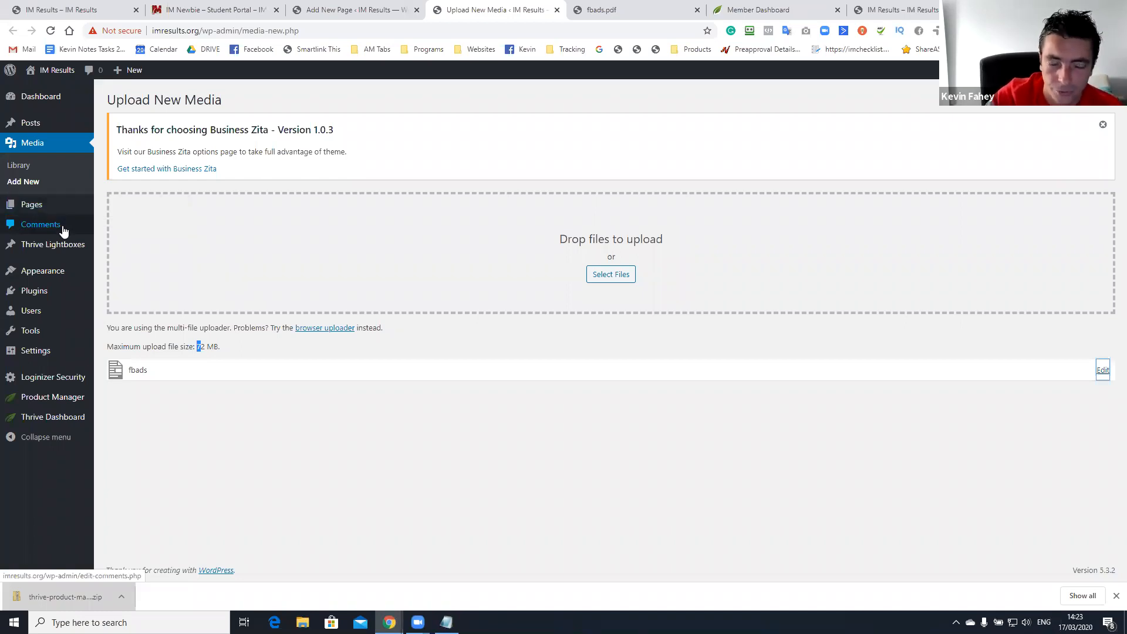
{"action": "mouse_move", "coordinate": [66, 249]}
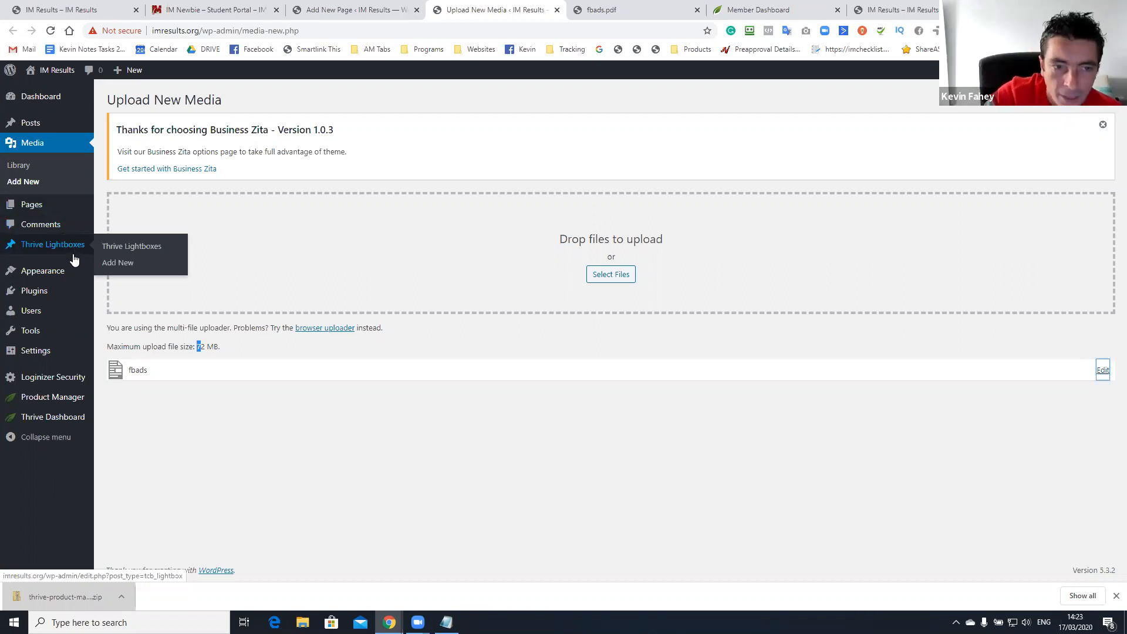
{"action": "mouse_move", "coordinate": [75, 274]}
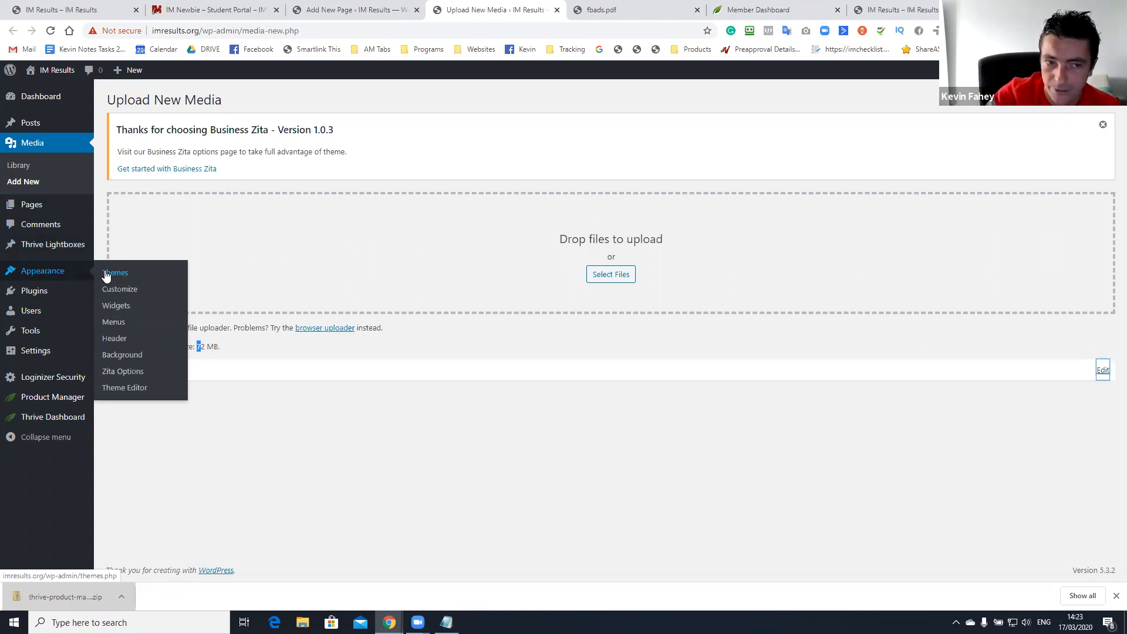
{"action": "right_click", "coordinate": [134, 294]}
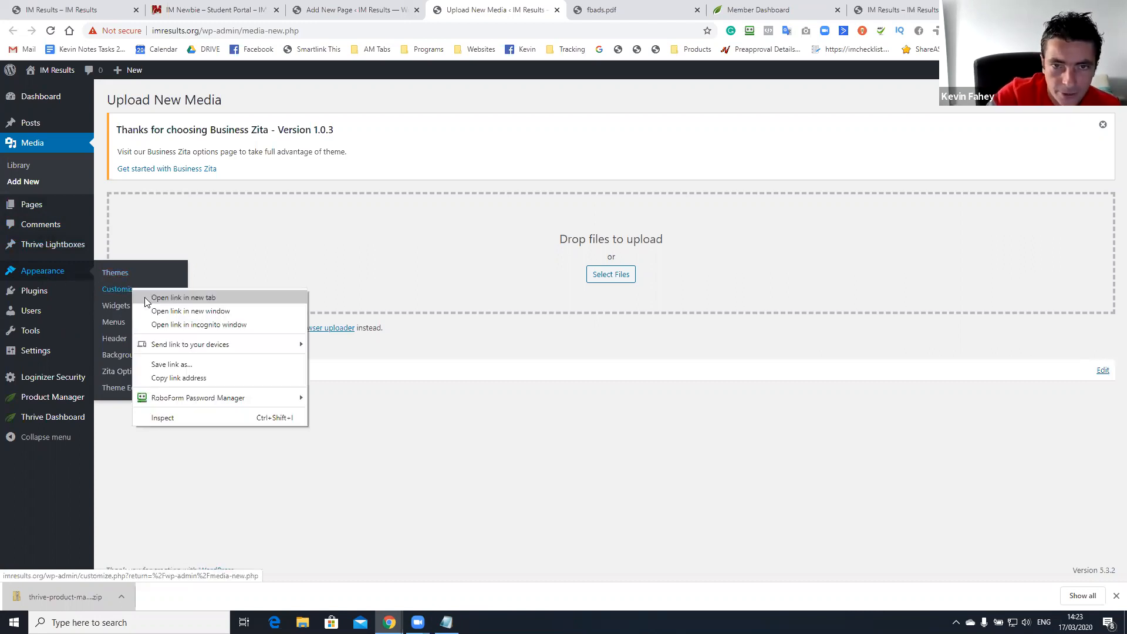
{"action": "left_click", "coordinate": [176, 298]}
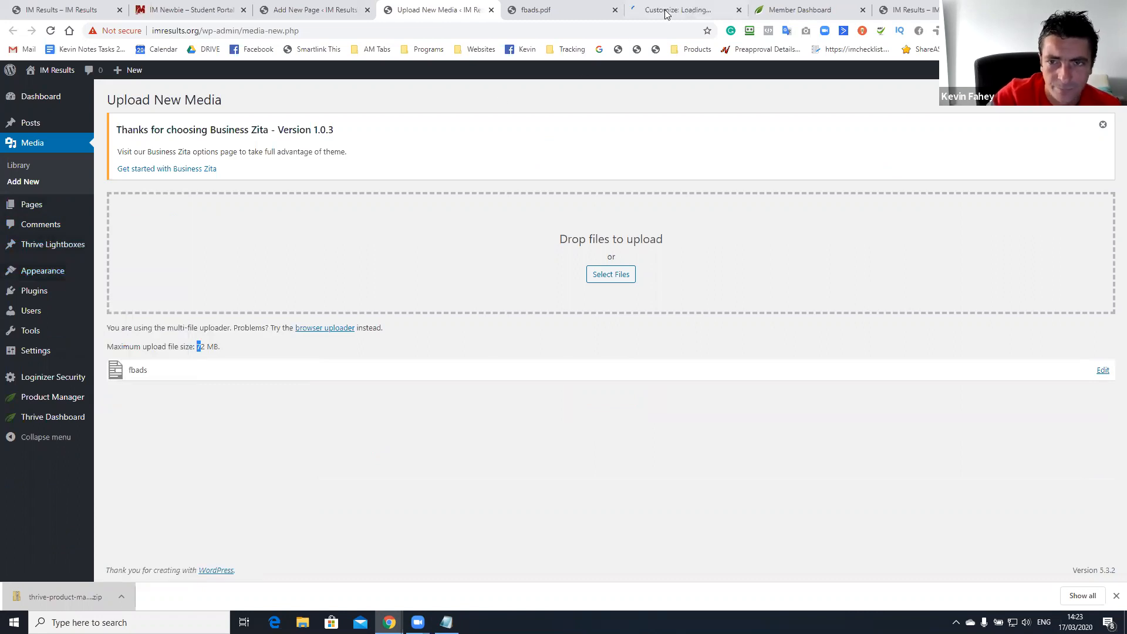
{"action": "left_click_drag", "start_coordinate": [657, 10], "coordinate": [543, 12]}
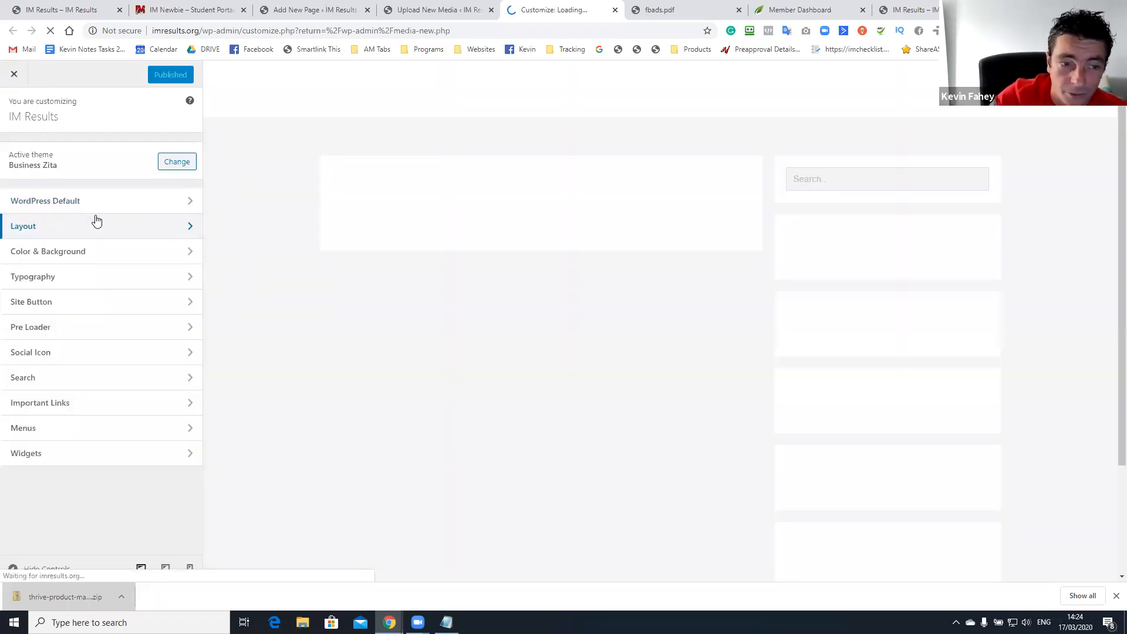
Set the homepage to display a static page in the WordPress Default settings, with Home as the homepage.
{"action": "left_click", "coordinate": [101, 203]}
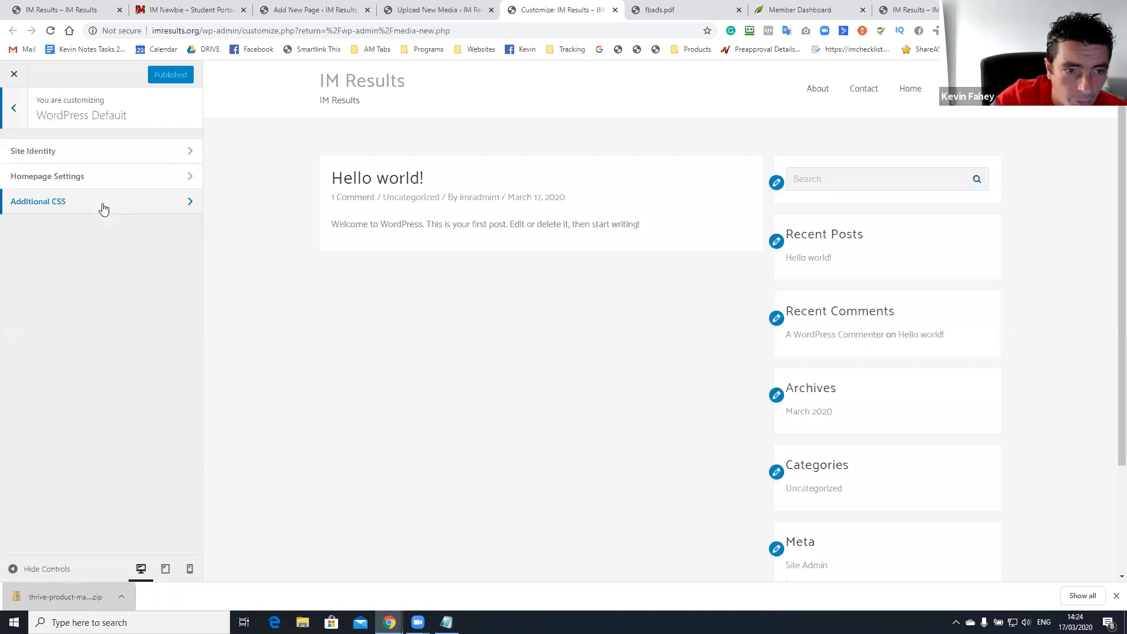
{"action": "left_click", "coordinate": [87, 179]}
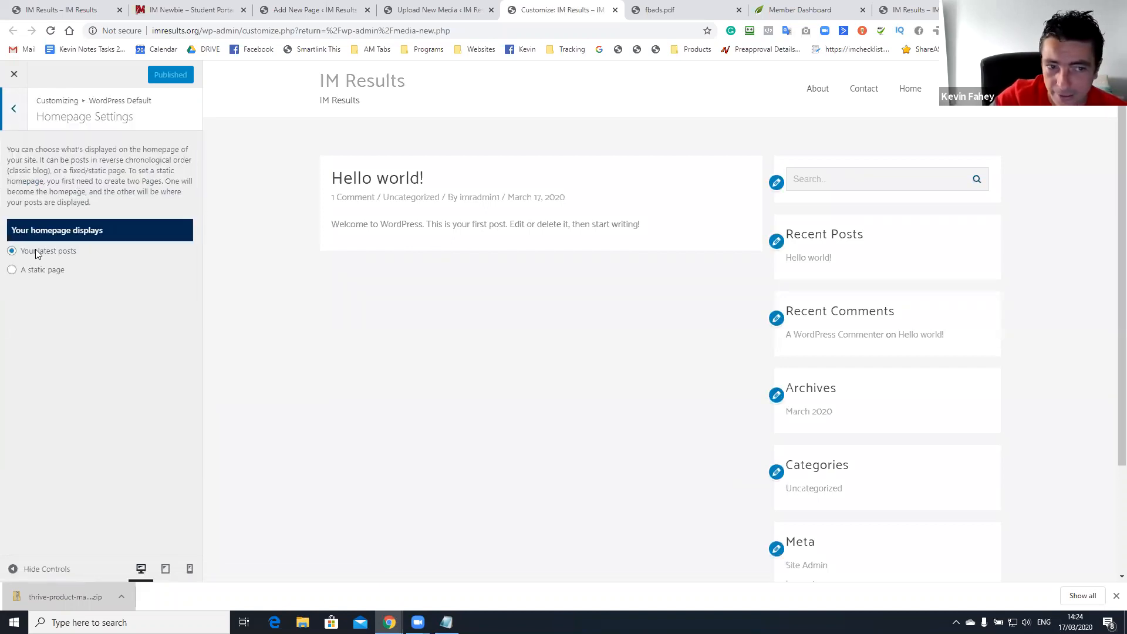
{"action": "left_click", "coordinate": [12, 271]}
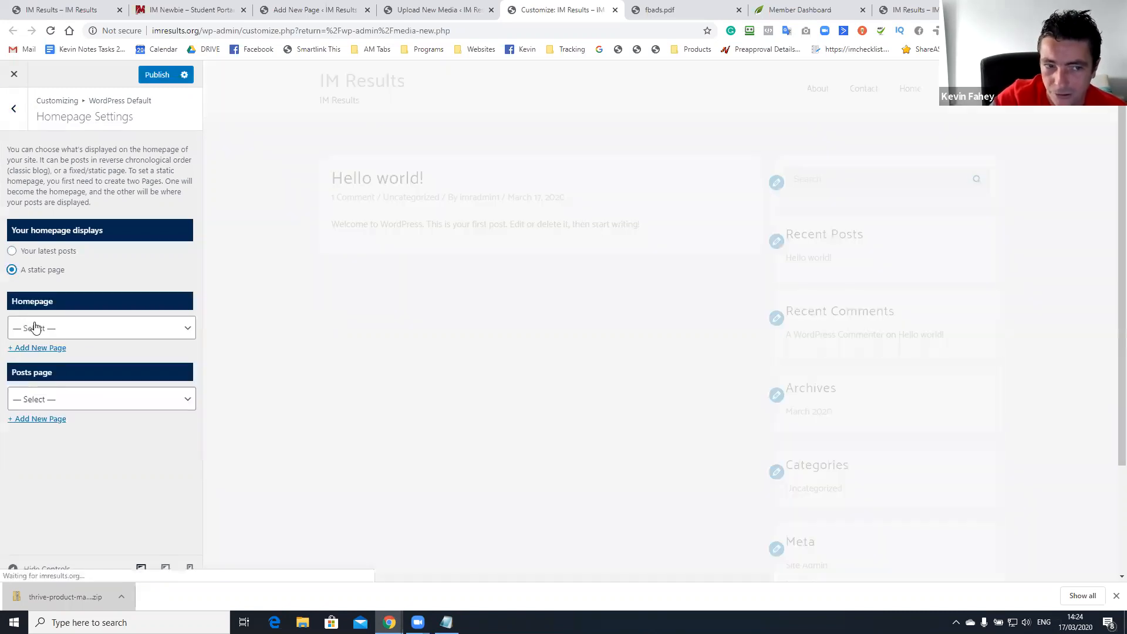
{"action": "left_click", "coordinate": [34, 327]}
{"action": "left_click", "coordinate": [37, 382]}
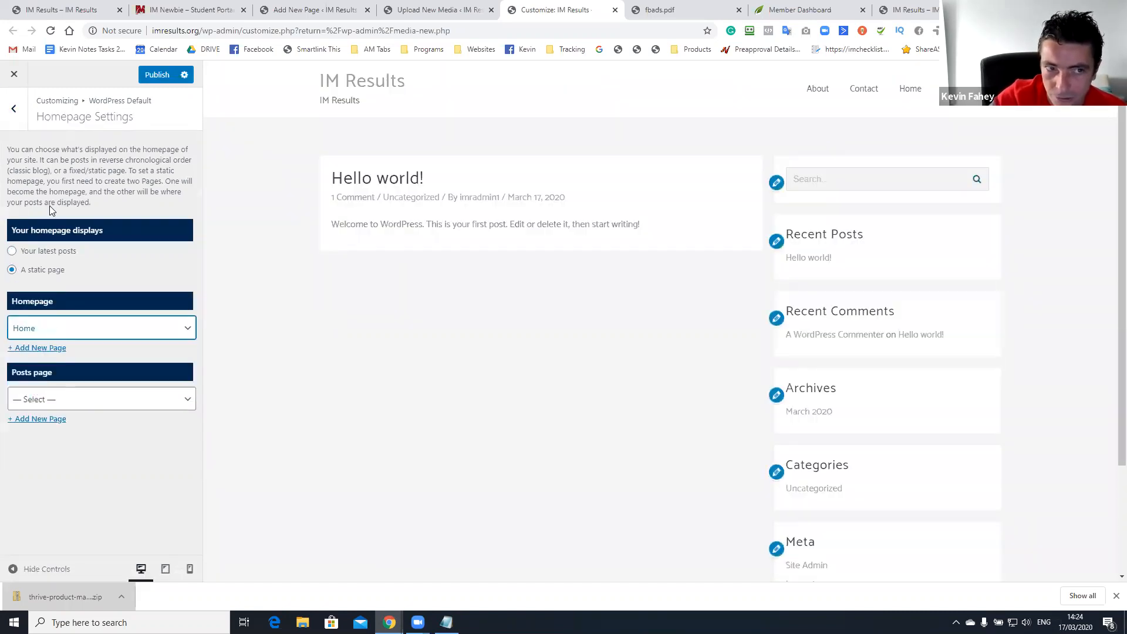
{"action": "left_click", "coordinate": [13, 74]}
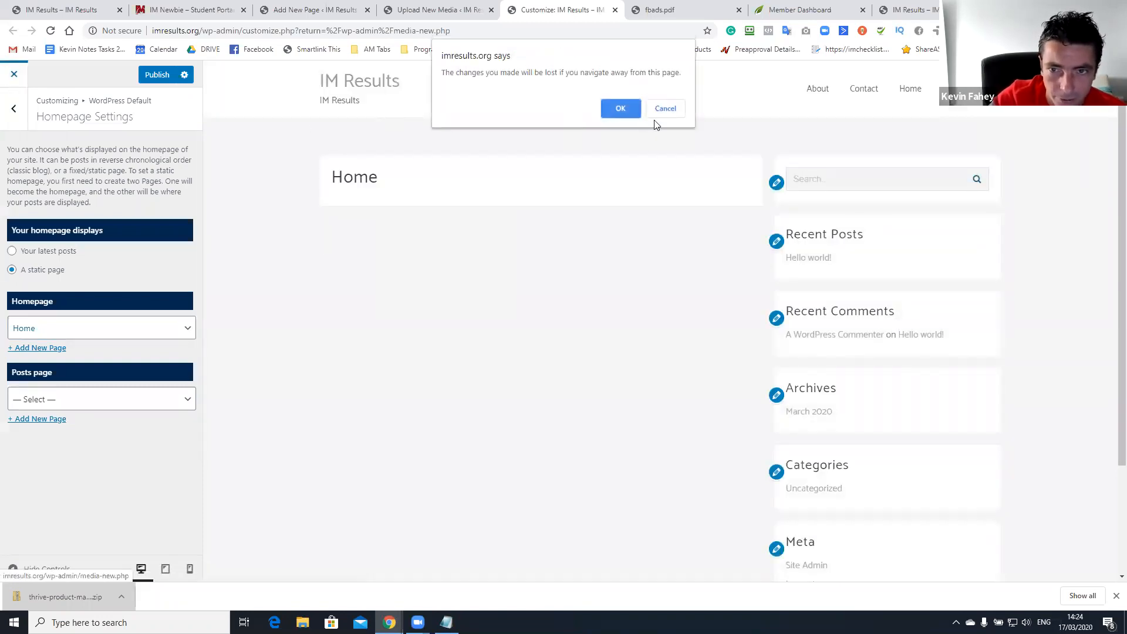
{"action": "key", "text": "Escape"}
Look through the Layout and Color & Background sections of the customizer, and leave it without saving the changes.
{"action": "left_click", "coordinate": [19, 111]}
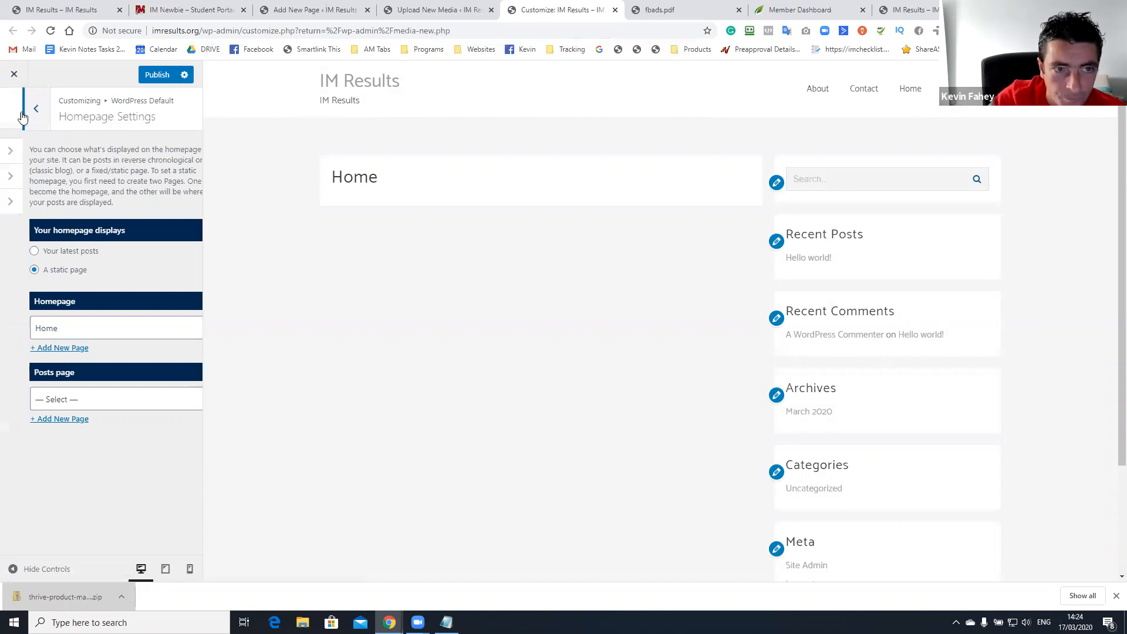
{"action": "left_click", "coordinate": [18, 113]}
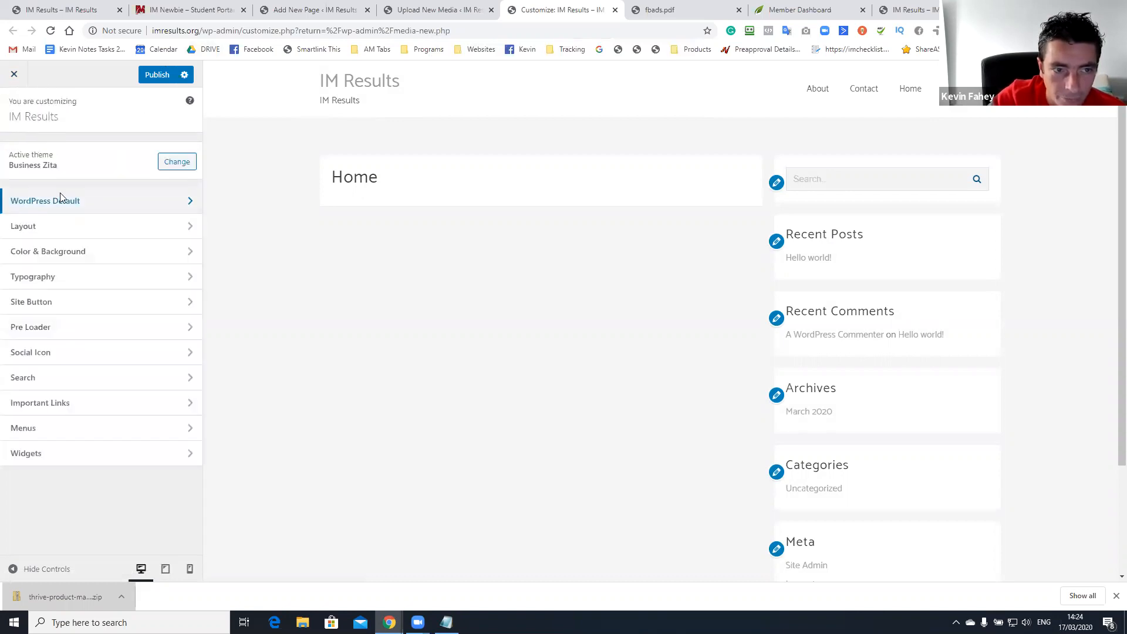
{"action": "left_click", "coordinate": [110, 234]}
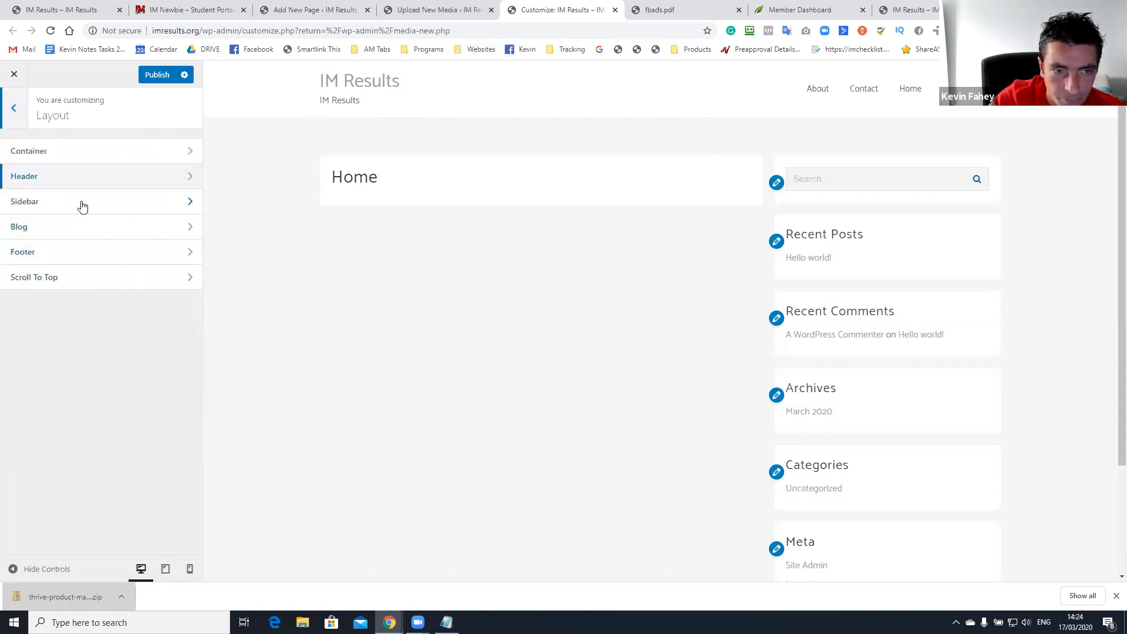
{"action": "left_click", "coordinate": [10, 115]}
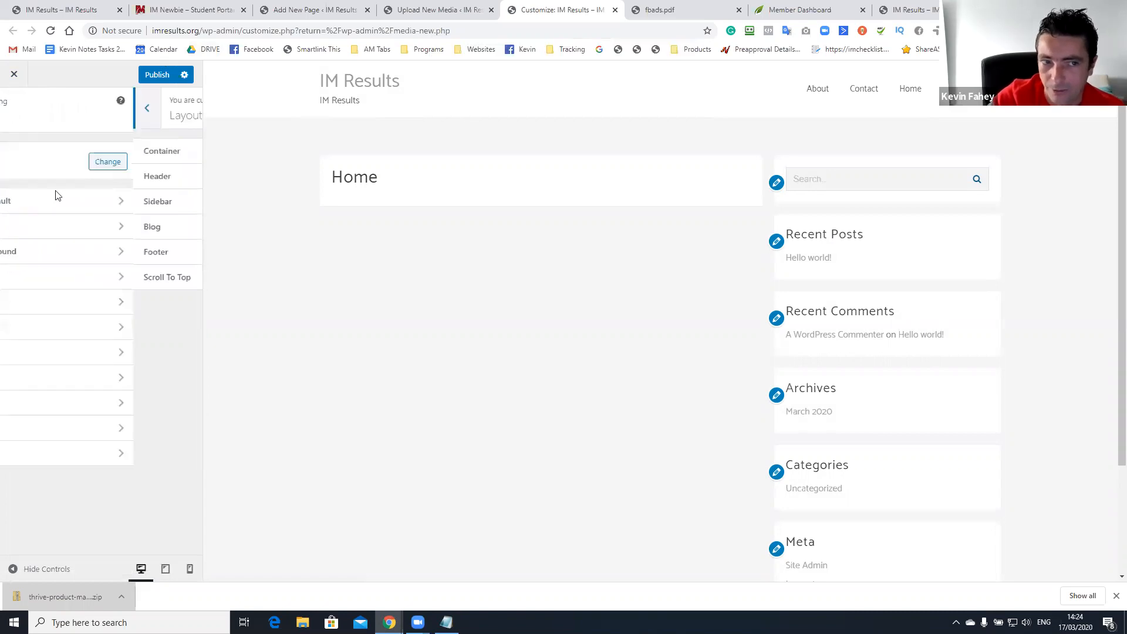
{"action": "left_click", "coordinate": [103, 251]}
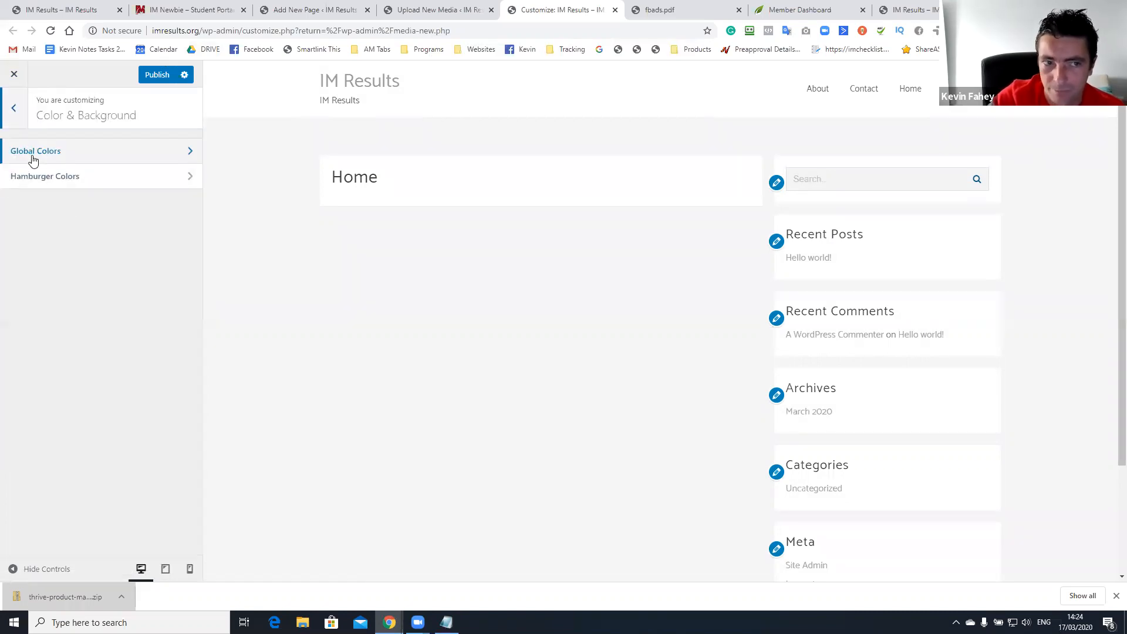
{"action": "left_click", "coordinate": [14, 114]}
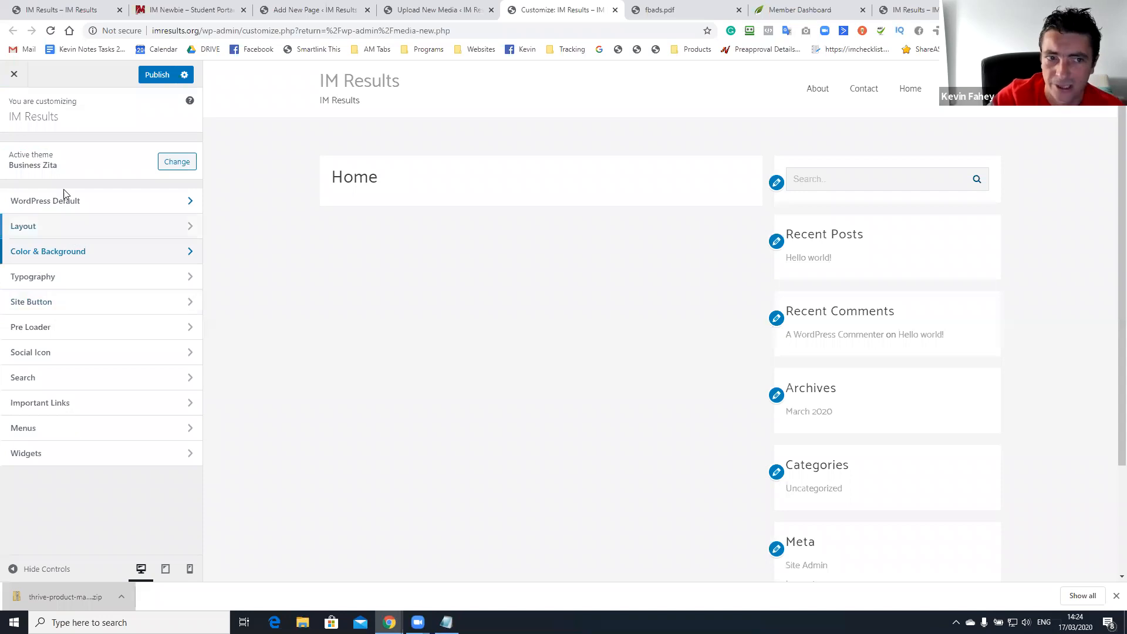
{"action": "left_click", "coordinate": [15, 77]}
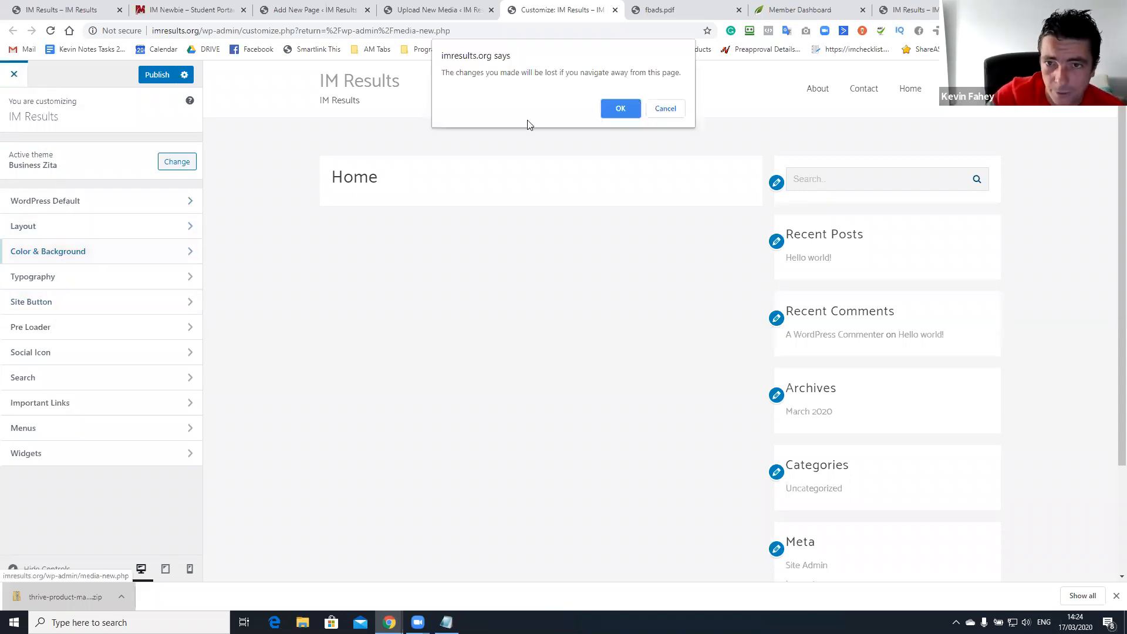
{"action": "left_click", "coordinate": [625, 108]}
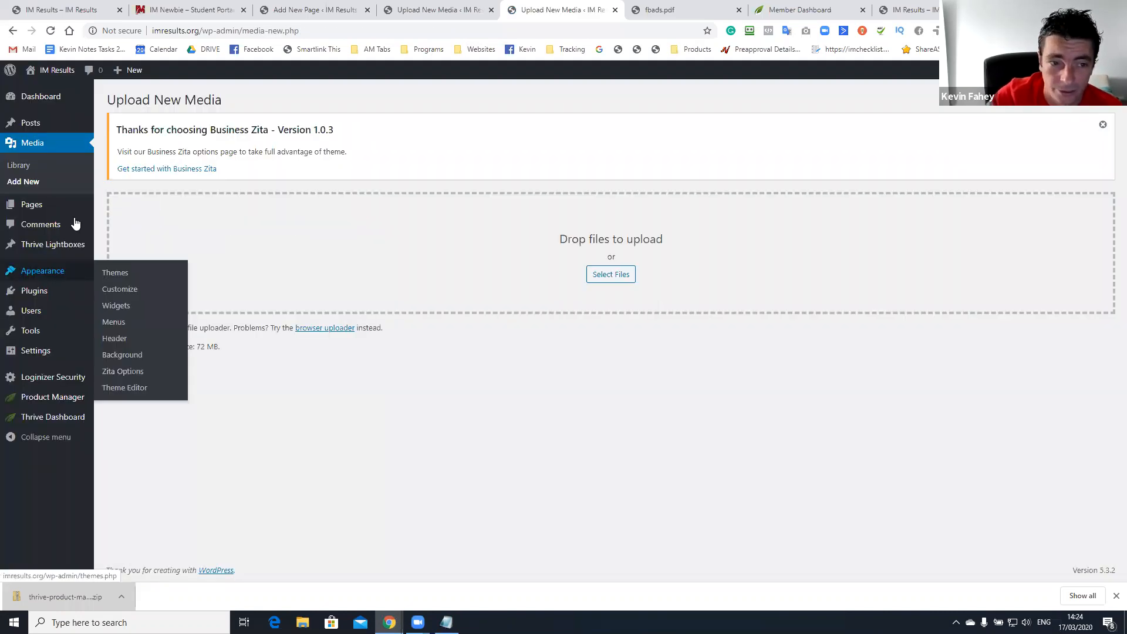
From the Contact page editor, open the live site in a new browser tab and move it before the fbads.pdf tab.
{"action": "mouse_move", "coordinate": [71, 271]}
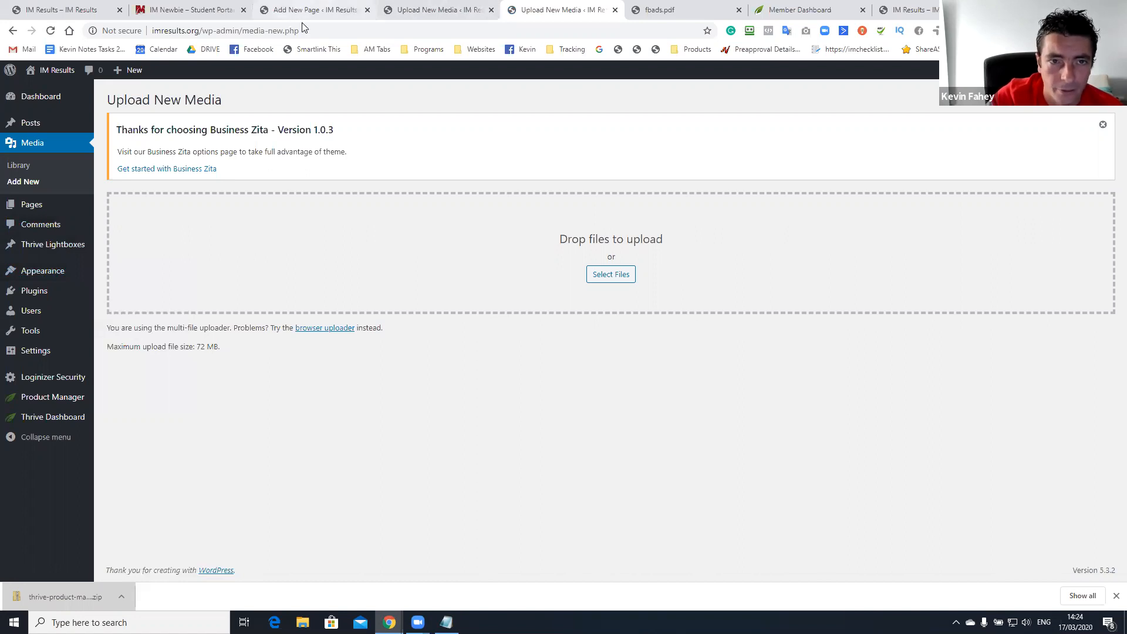
{"action": "left_click", "coordinate": [311, 9]}
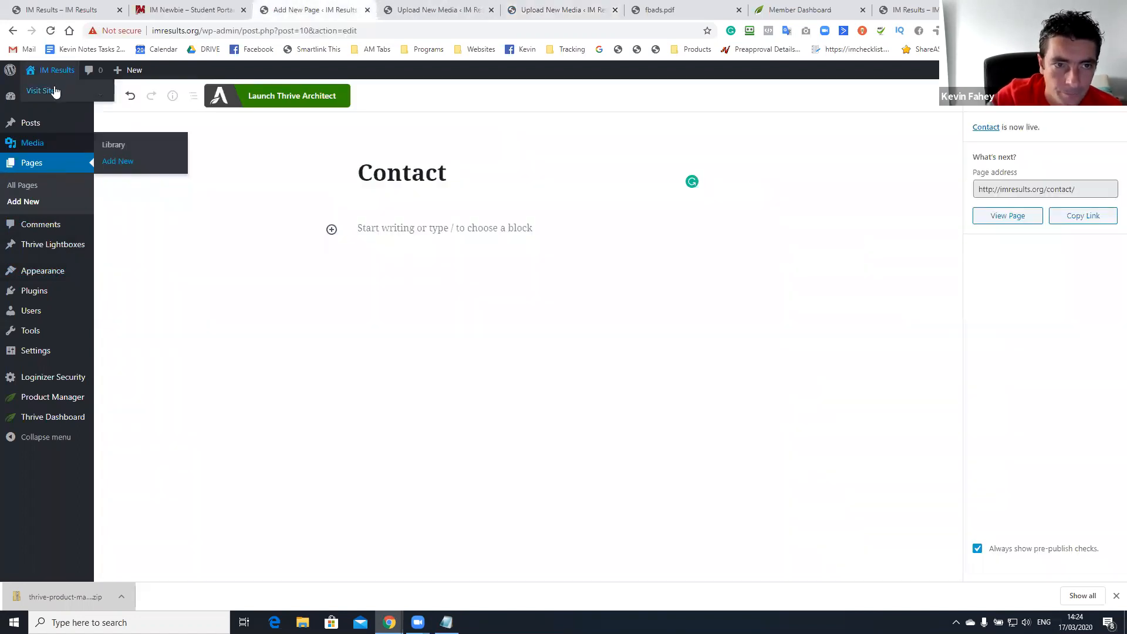
{"action": "right_click", "coordinate": [54, 89]}
{"action": "left_click", "coordinate": [75, 104]}
{"action": "left_click_drag", "start_coordinate": [370, 9], "coordinate": [625, 11]}
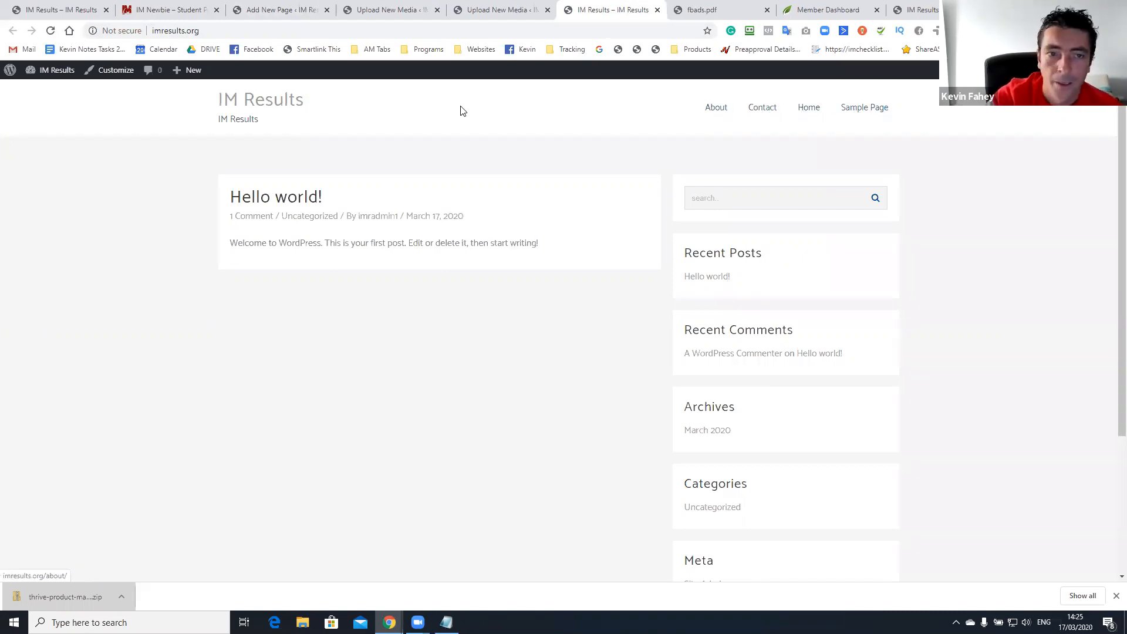
Examine the live homepage's site title, Hello world! post and sidebar sections, highlighting part of the sidebar.
{"action": "left_click_drag", "start_coordinate": [300, 102], "coordinate": [366, 94]}
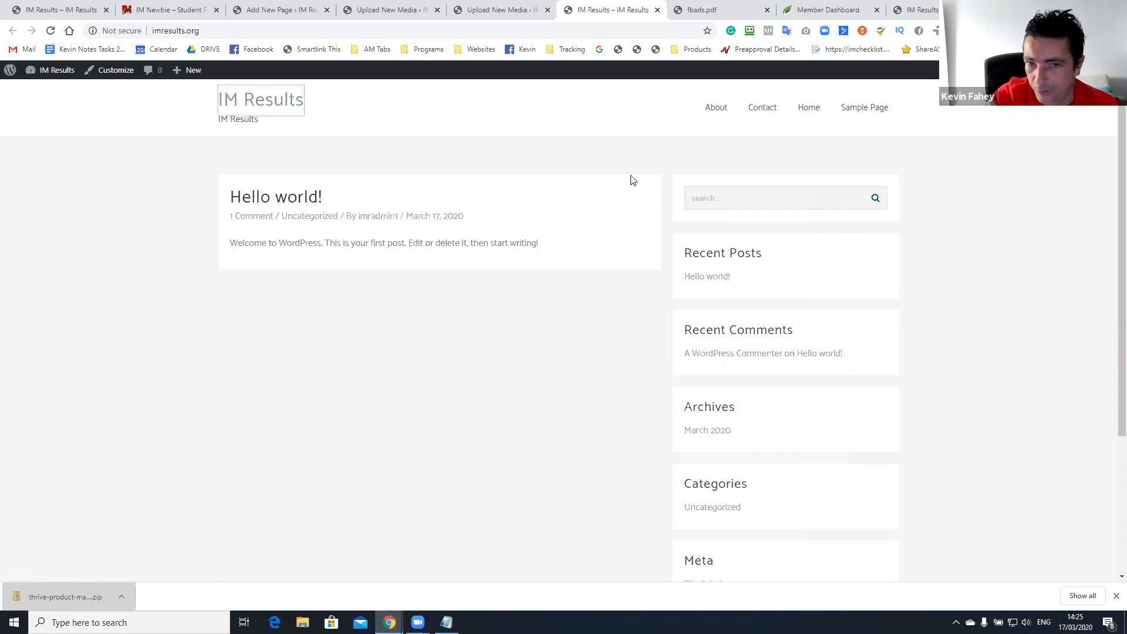
{"action": "left_click_drag", "start_coordinate": [239, 189], "coordinate": [676, 198]}
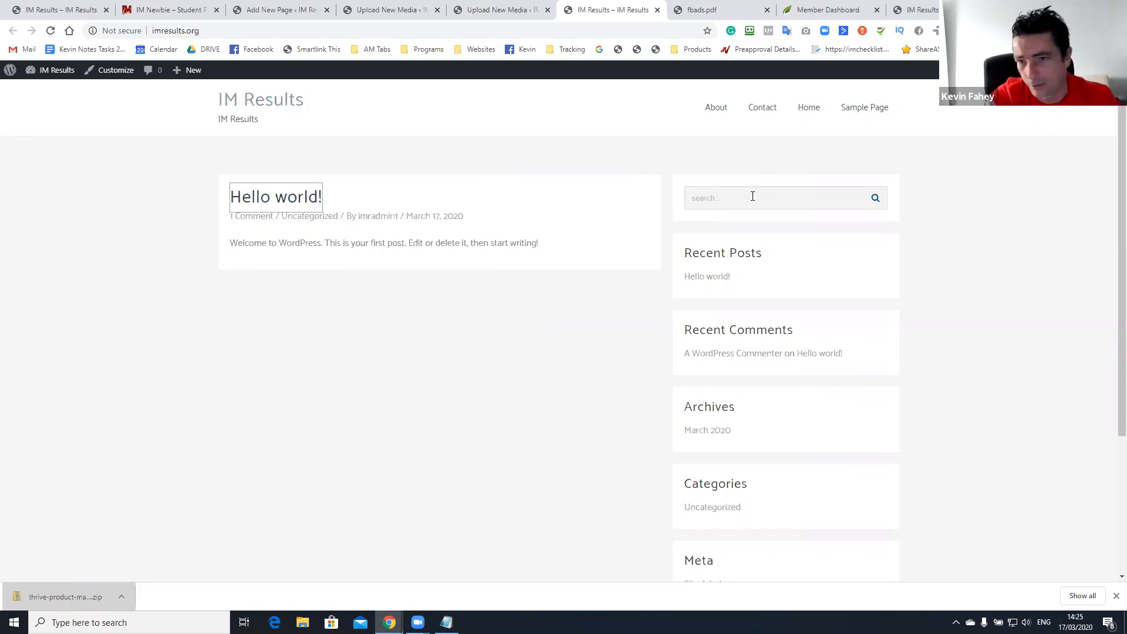
{"action": "scroll", "coordinate": [754, 201], "scroll_direction": "down", "scroll_amount": 1}
{"action": "left_click_drag", "start_coordinate": [727, 190], "coordinate": [808, 374]}
{"action": "scroll", "coordinate": [809, 389], "scroll_direction": "down", "scroll_amount": 2}
{"action": "scroll", "coordinate": [805, 373], "scroll_direction": "up", "scroll_amount": 3}
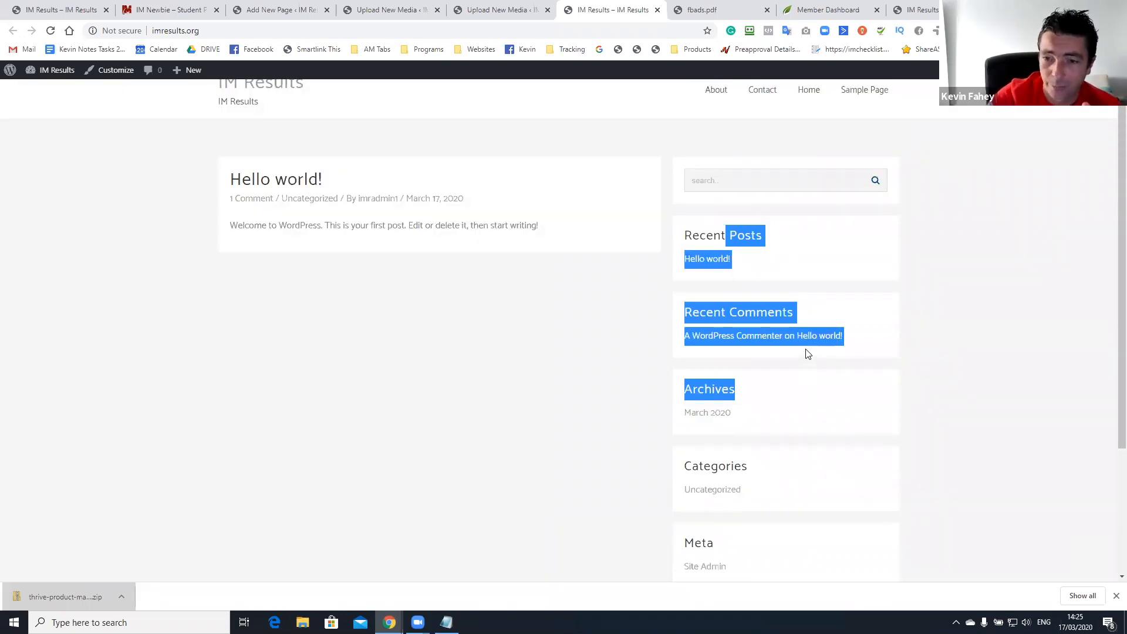
{"action": "left_click", "coordinate": [767, 292]}
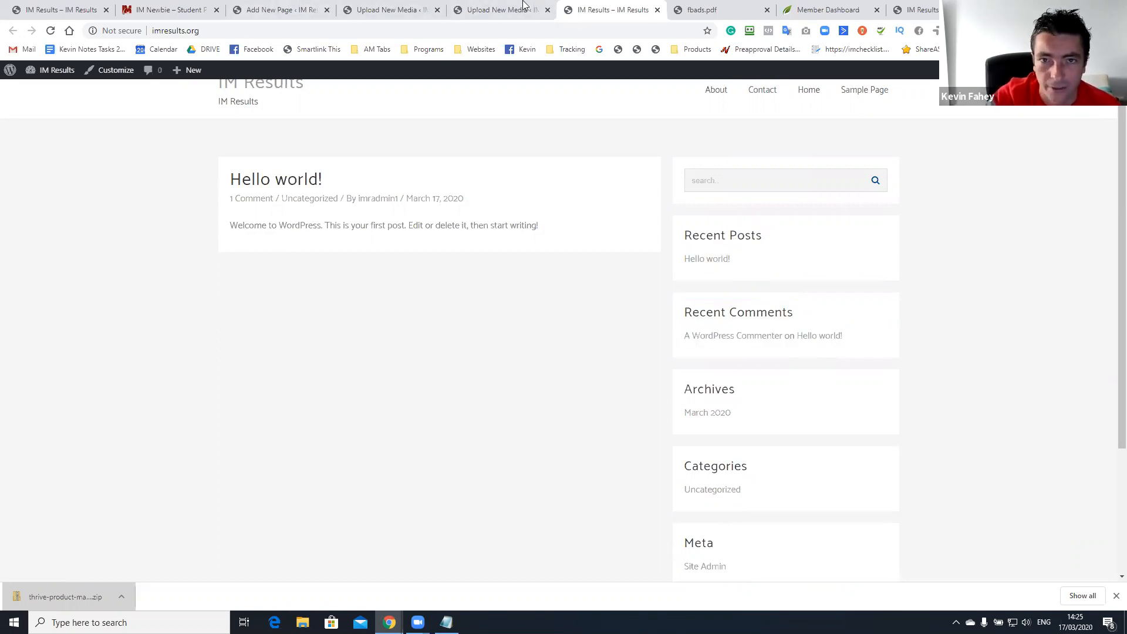
Return to the second media upload tab and open the site's Widgets page.
{"action": "left_click", "coordinate": [495, 9]}
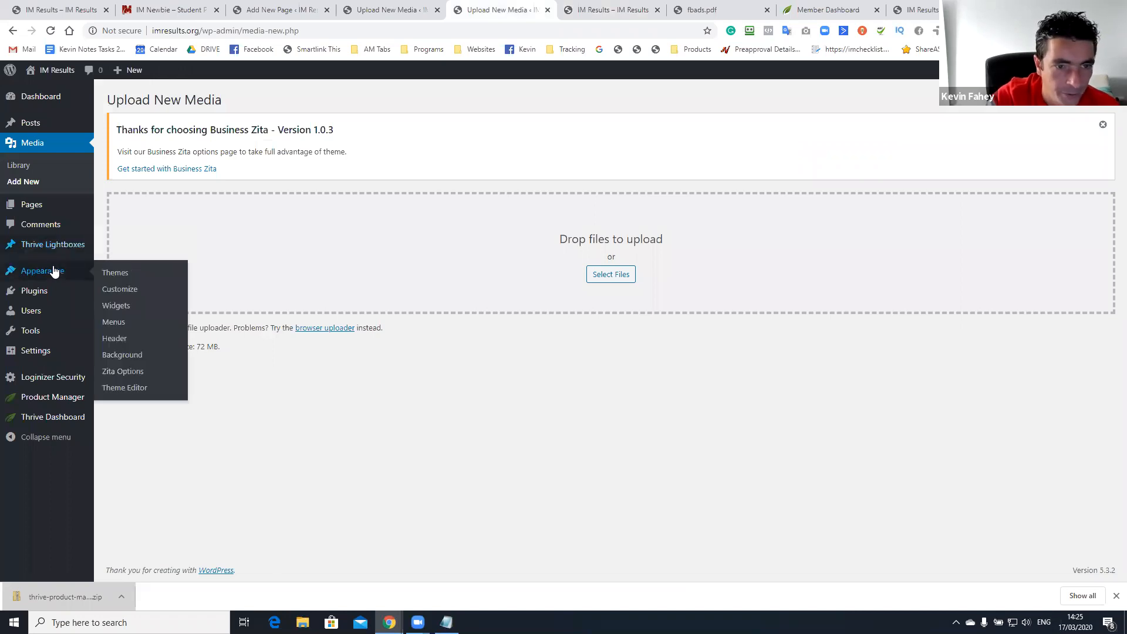
{"action": "left_click", "coordinate": [124, 306]}
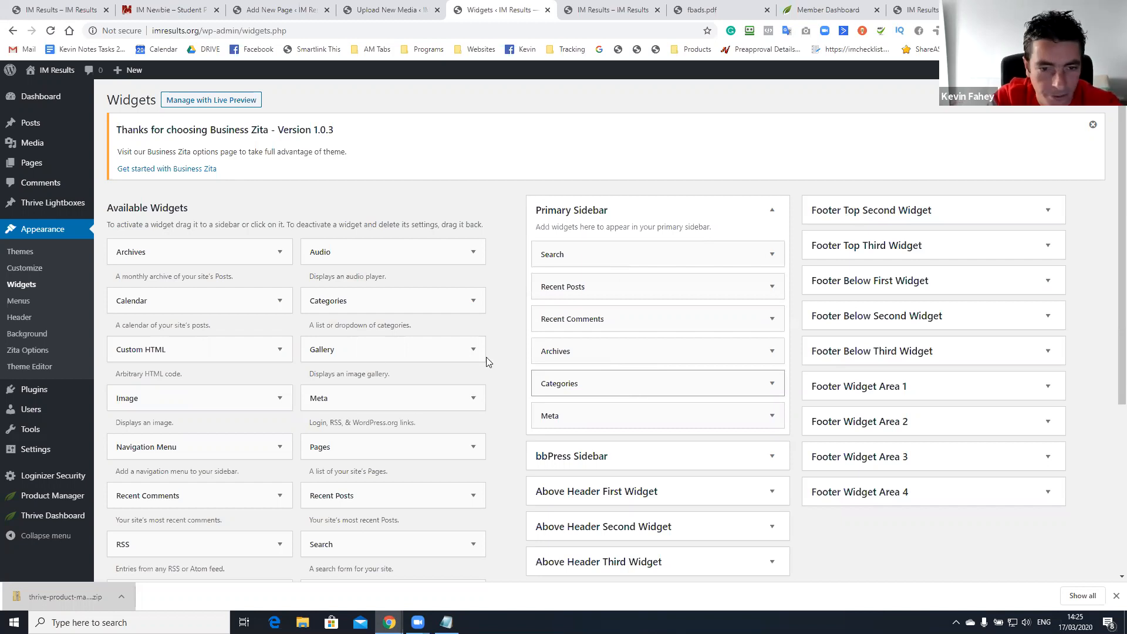
Add the Navigation Menu and Tag Cloud widgets to the Primary Sidebar above the Search widget.
{"action": "scroll", "coordinate": [241, 346], "scroll_direction": "down", "scroll_amount": 4}
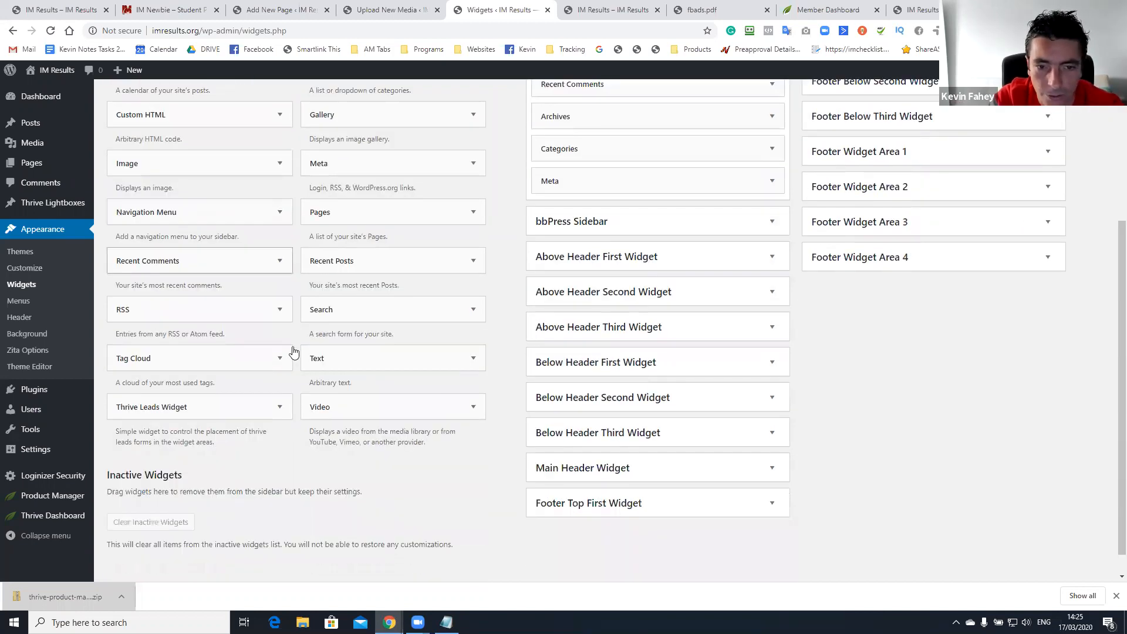
{"action": "scroll", "coordinate": [402, 378], "scroll_direction": "up", "scroll_amount": 5}
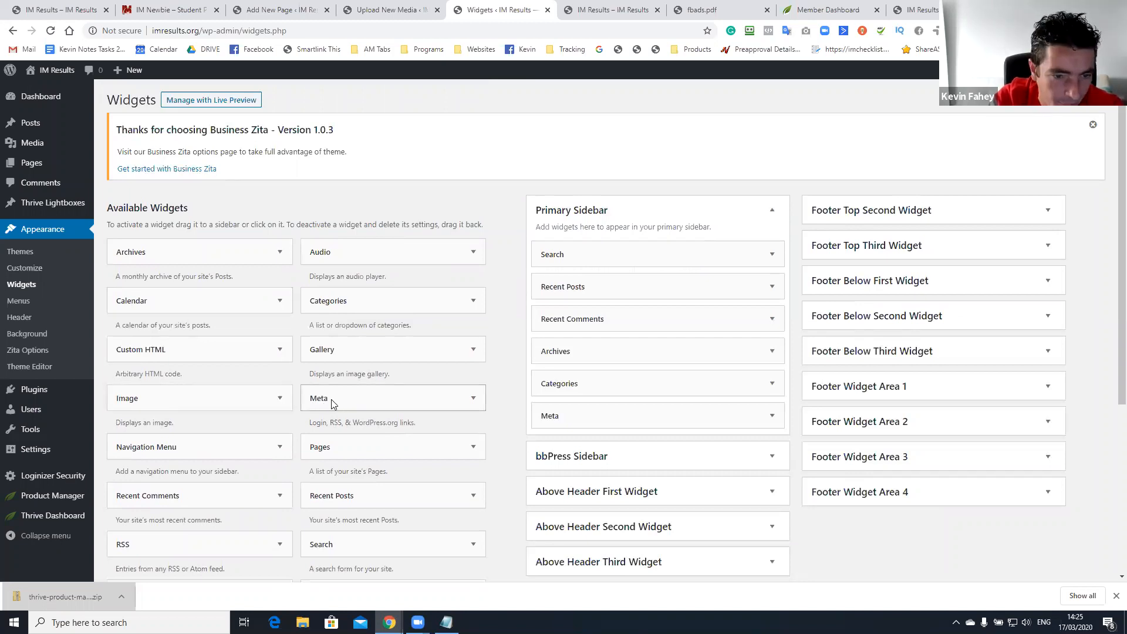
{"action": "scroll", "coordinate": [229, 461], "scroll_direction": "down", "scroll_amount": 3}
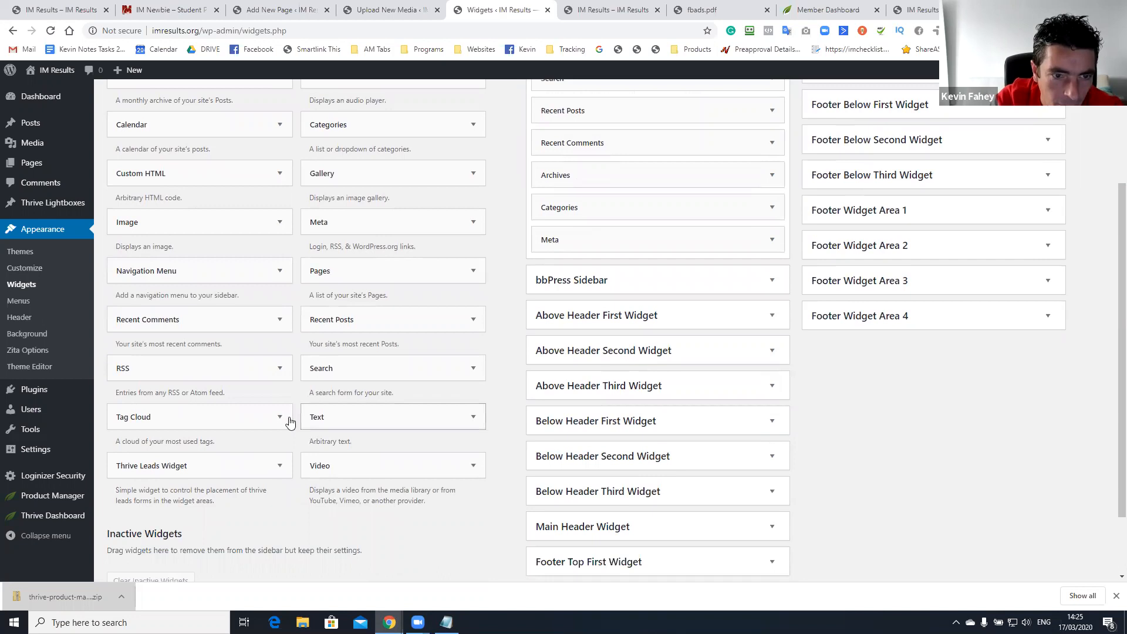
{"action": "scroll", "coordinate": [241, 370], "scroll_direction": "up", "scroll_amount": 1}
{"action": "left_click_drag", "start_coordinate": [226, 333], "coordinate": [644, 185]}
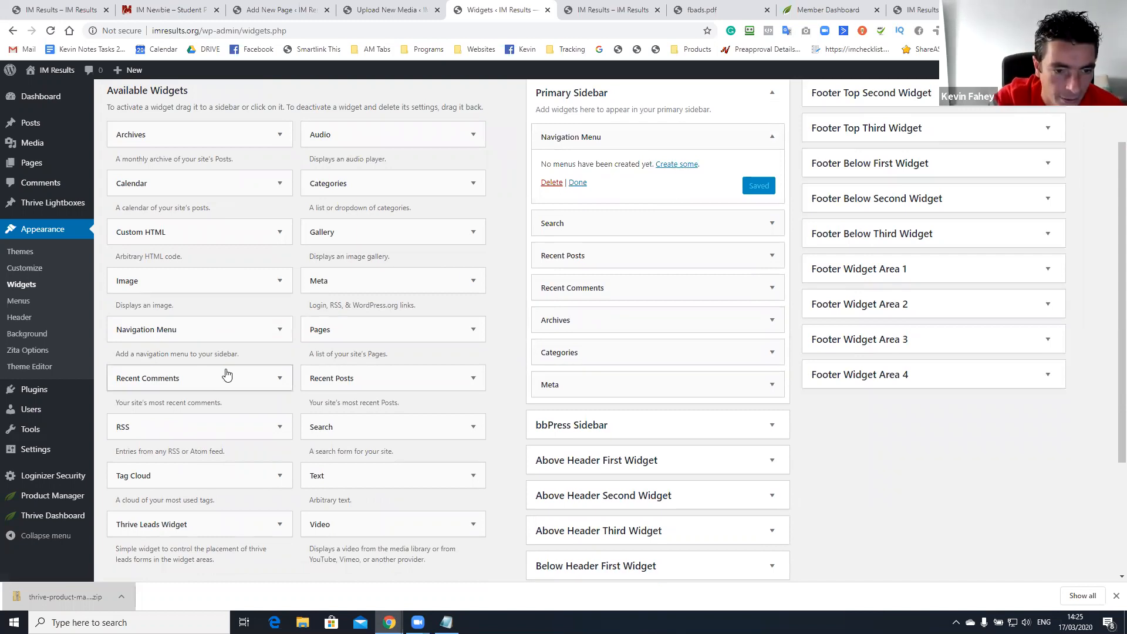
{"action": "left_click_drag", "start_coordinate": [218, 472], "coordinate": [692, 211]}
{"action": "scroll", "coordinate": [693, 211], "scroll_direction": "up", "scroll_amount": 1}
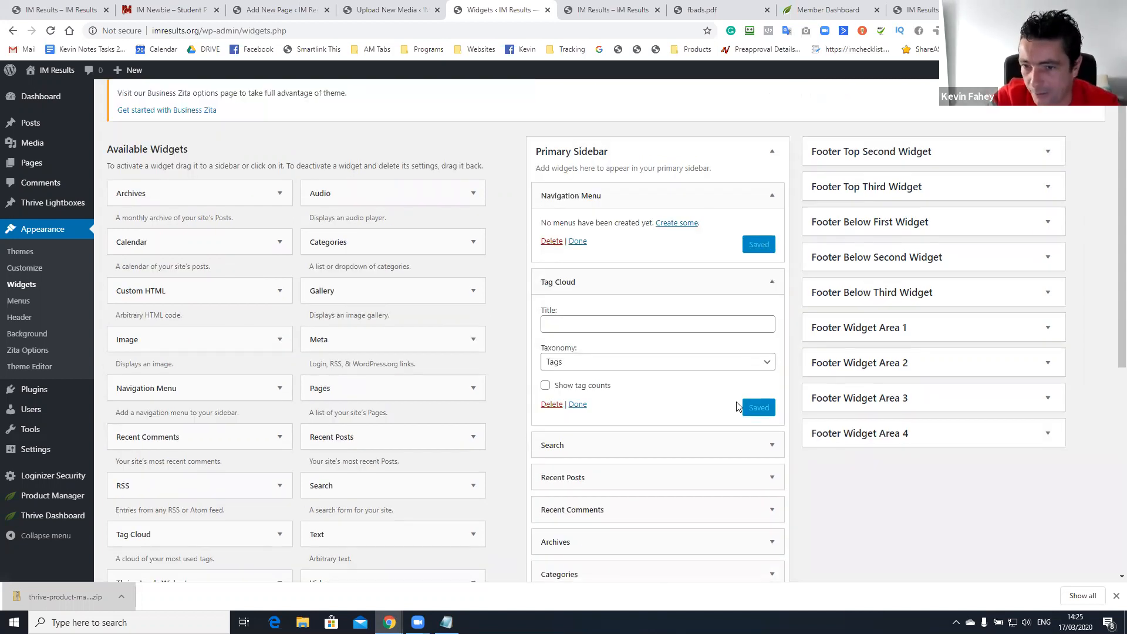
Check the sidebar sections on the live homepage after adding the two widgets.
{"action": "left_click", "coordinate": [625, 14]}
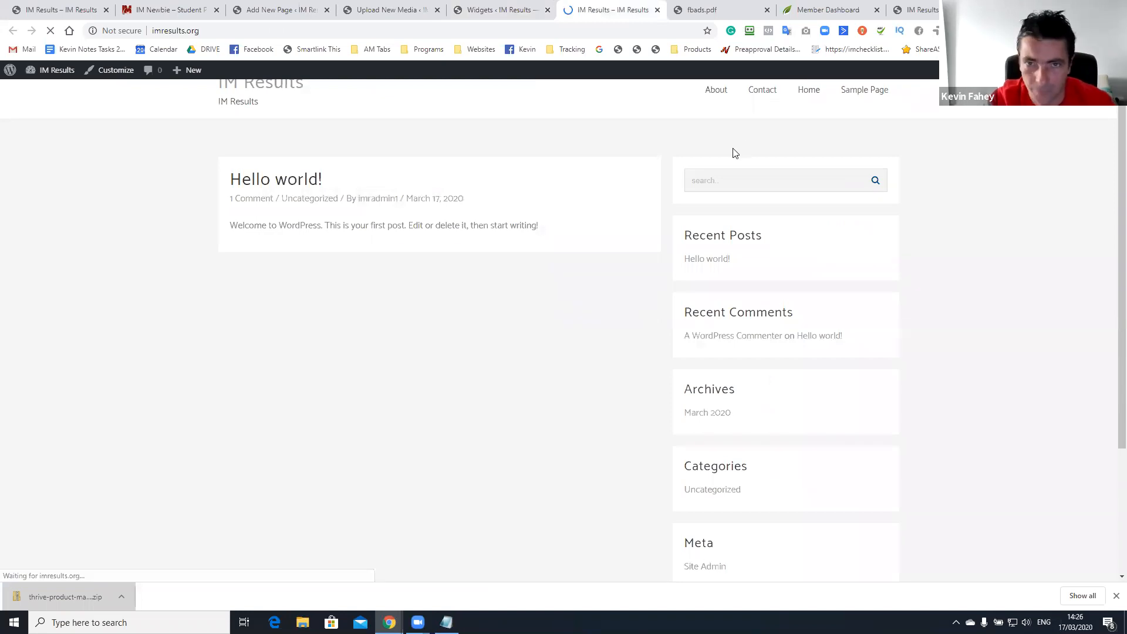
{"action": "scroll", "coordinate": [738, 325], "scroll_direction": "down", "scroll_amount": 3}
{"action": "scroll", "coordinate": [728, 294], "scroll_direction": "up", "scroll_amount": 4}
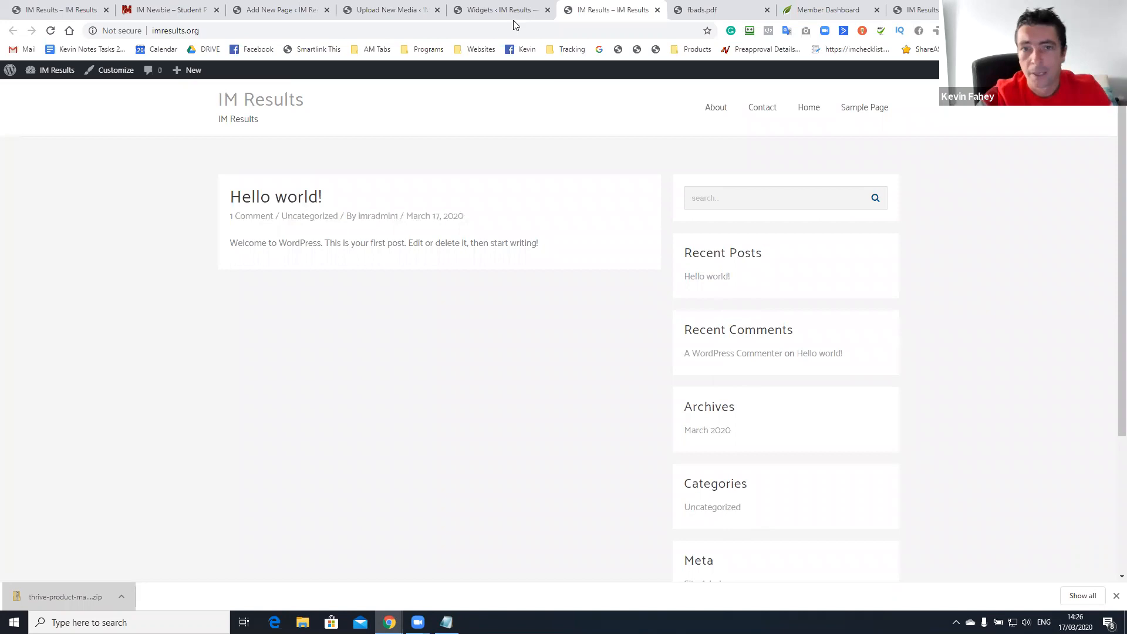
Back on the Widgets page, delete the Meta, Archives and Recent Comments widgets from the Primary Sidebar.
{"action": "left_click", "coordinate": [497, 7]}
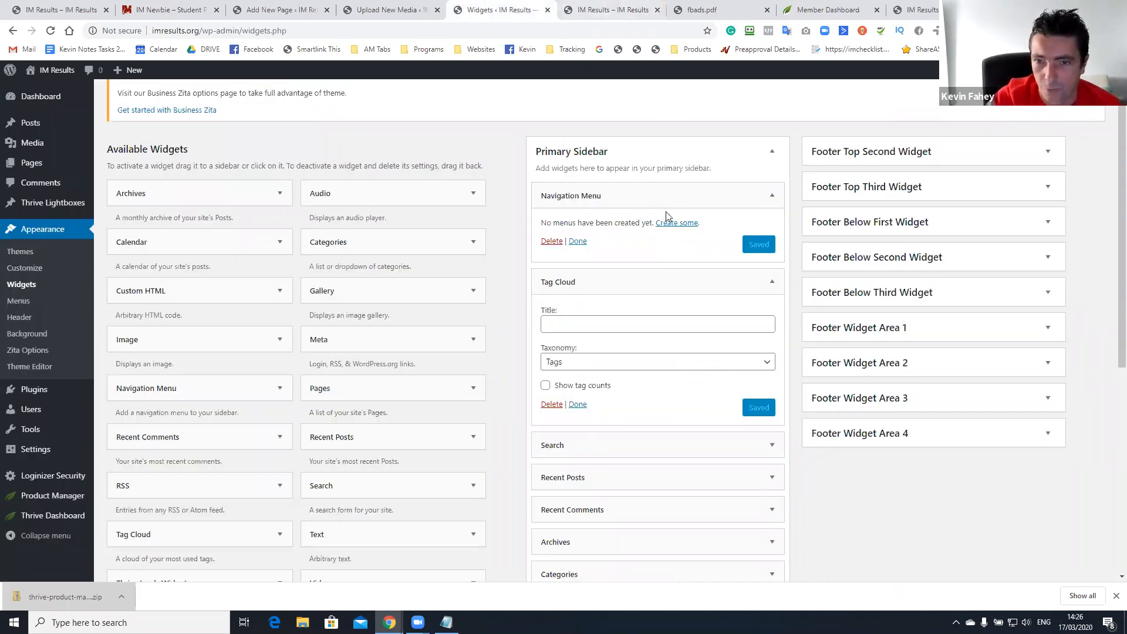
{"action": "scroll", "coordinate": [679, 211], "scroll_direction": "down", "scroll_amount": 3}
{"action": "scroll", "coordinate": [678, 203], "scroll_direction": "down", "scroll_amount": 1}
{"action": "left_click", "coordinate": [772, 372]}
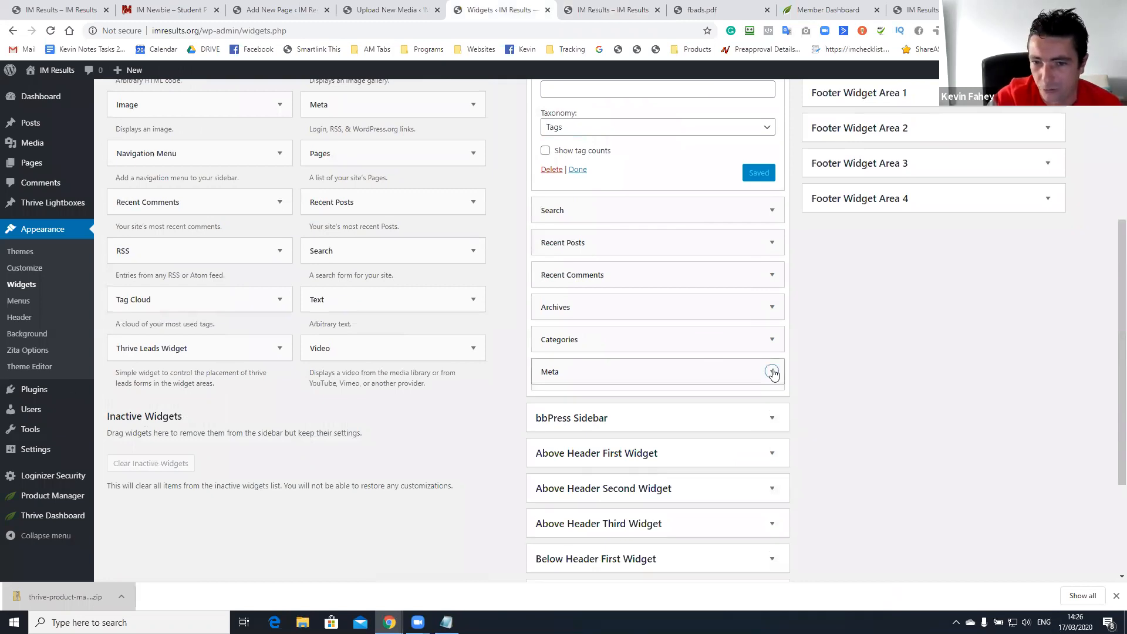
{"action": "scroll", "coordinate": [566, 342], "scroll_direction": "down", "scroll_amount": 3}
{"action": "left_click", "coordinate": [551, 261]}
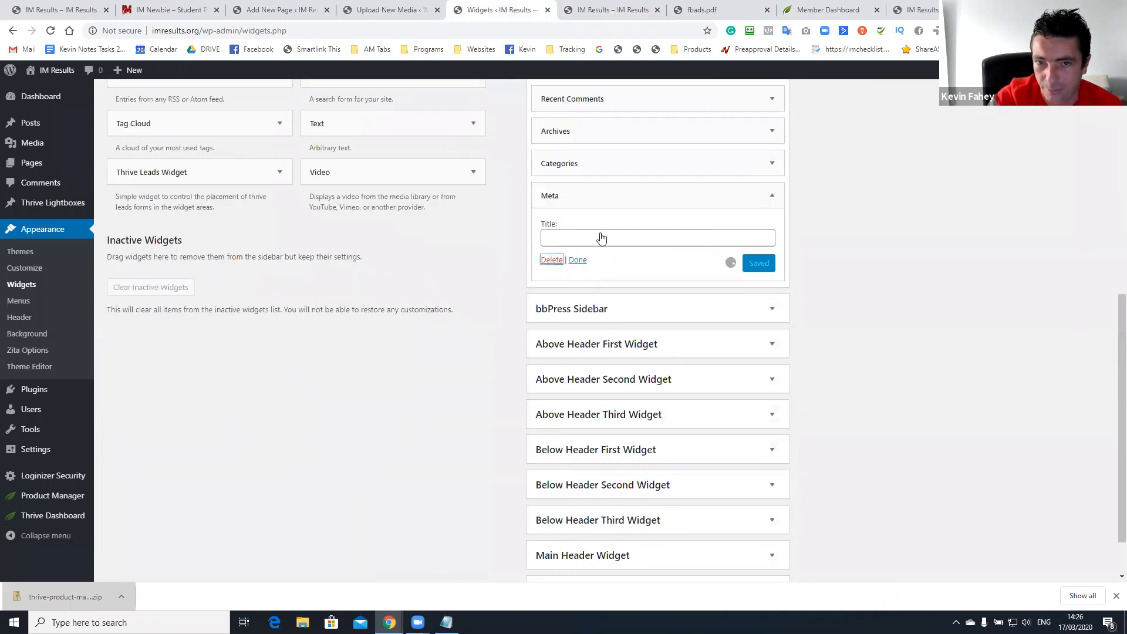
{"action": "left_click", "coordinate": [767, 175]}
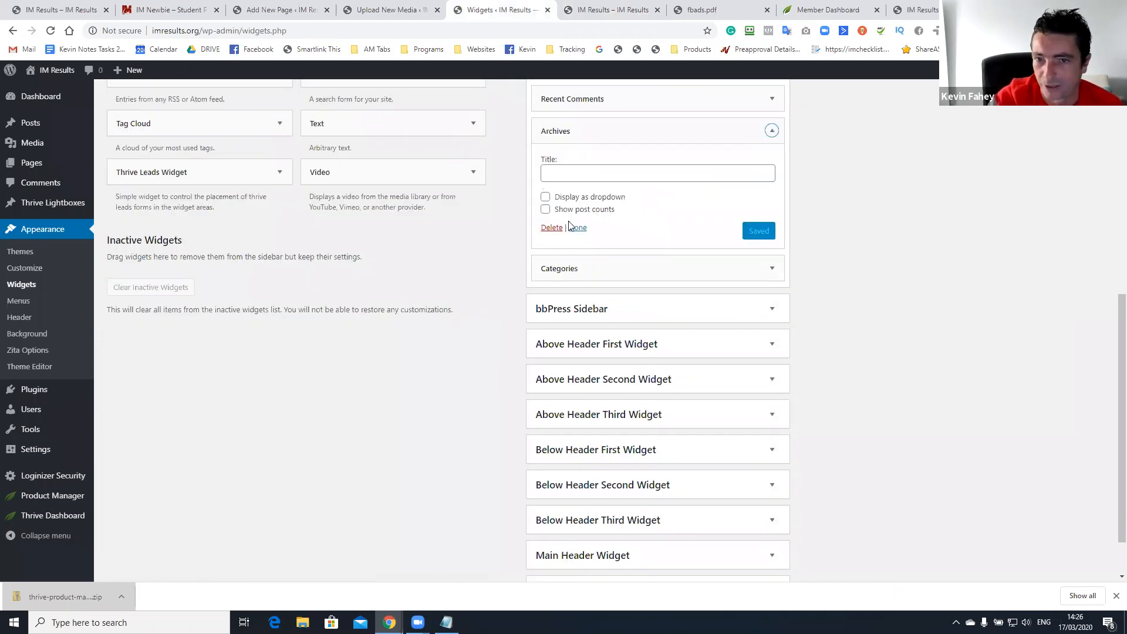
{"action": "left_click", "coordinate": [552, 230]}
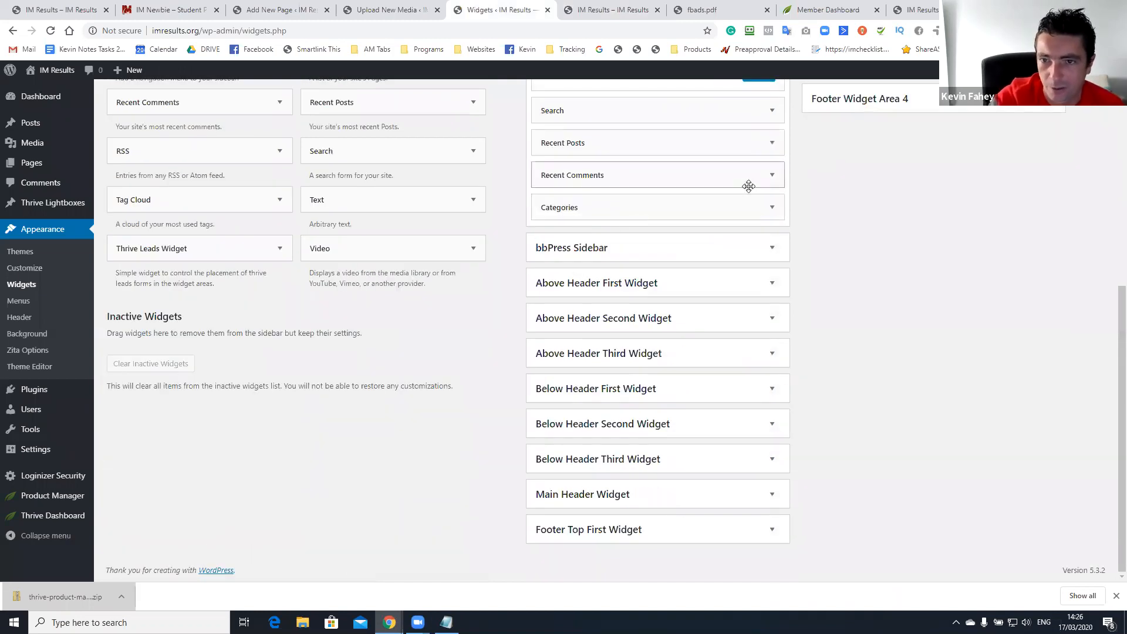
{"action": "left_click", "coordinate": [771, 174]}
{"action": "left_click", "coordinate": [552, 189]}
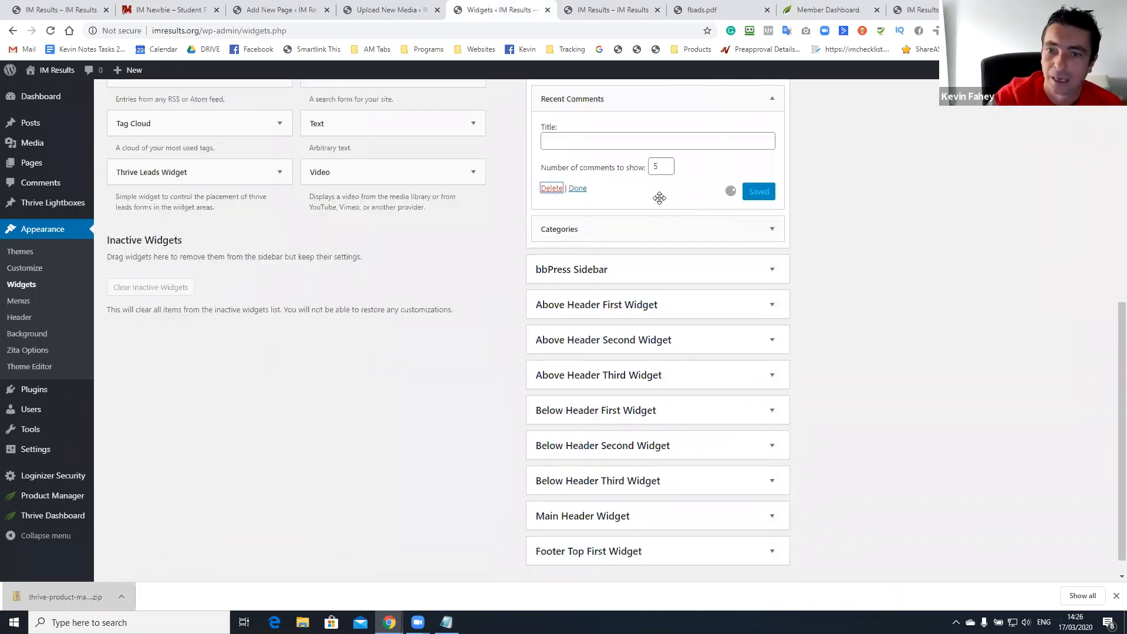
{"action": "scroll", "coordinate": [728, 186], "scroll_direction": "up", "scroll_amount": 5}
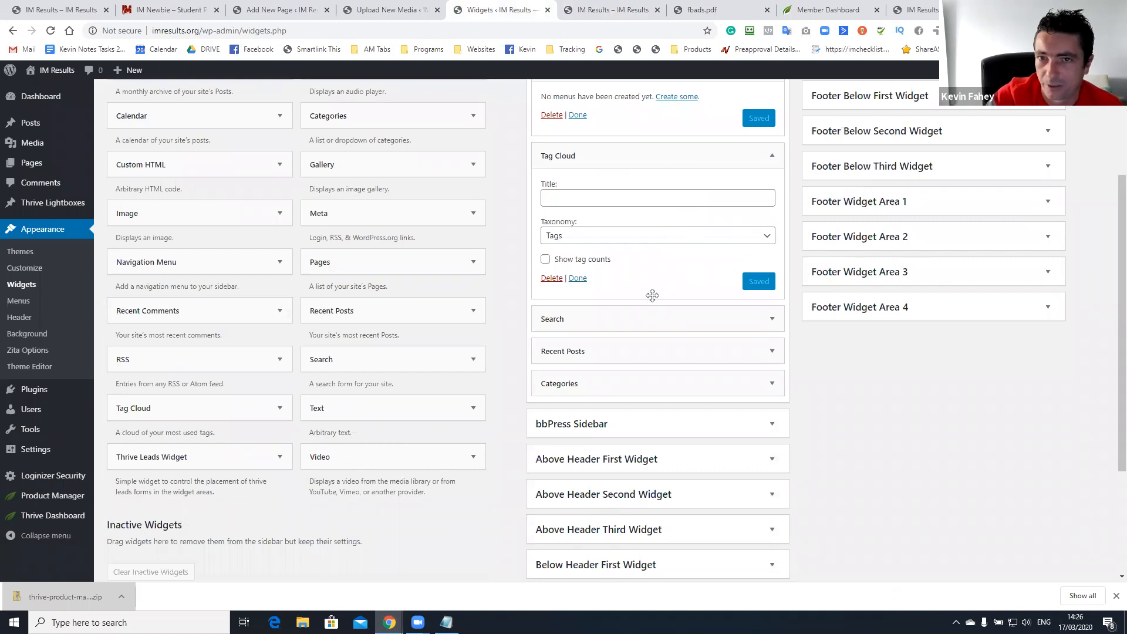
Reload the live homepage to check its sidebar after the widget deletions.
{"action": "left_click", "coordinate": [603, 10]}
{"action": "key", "text": "F5"}
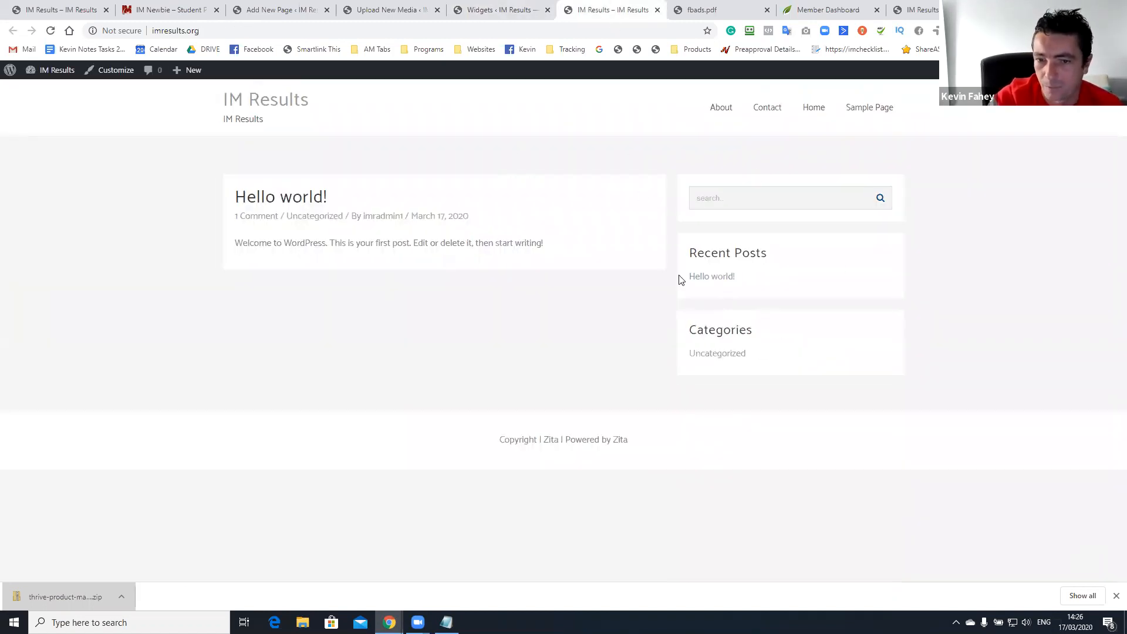
Return to the site's admin tab, go to the Menus page and create a menu named Top Menu.
{"action": "left_click", "coordinate": [552, 13]}
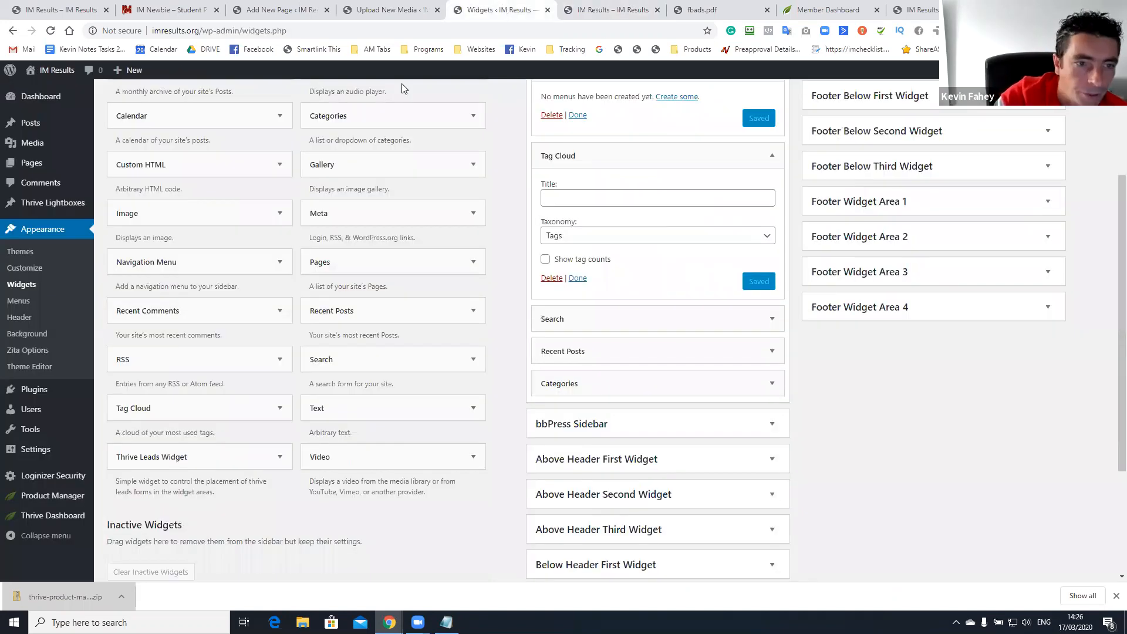
{"action": "left_click", "coordinate": [25, 303]}
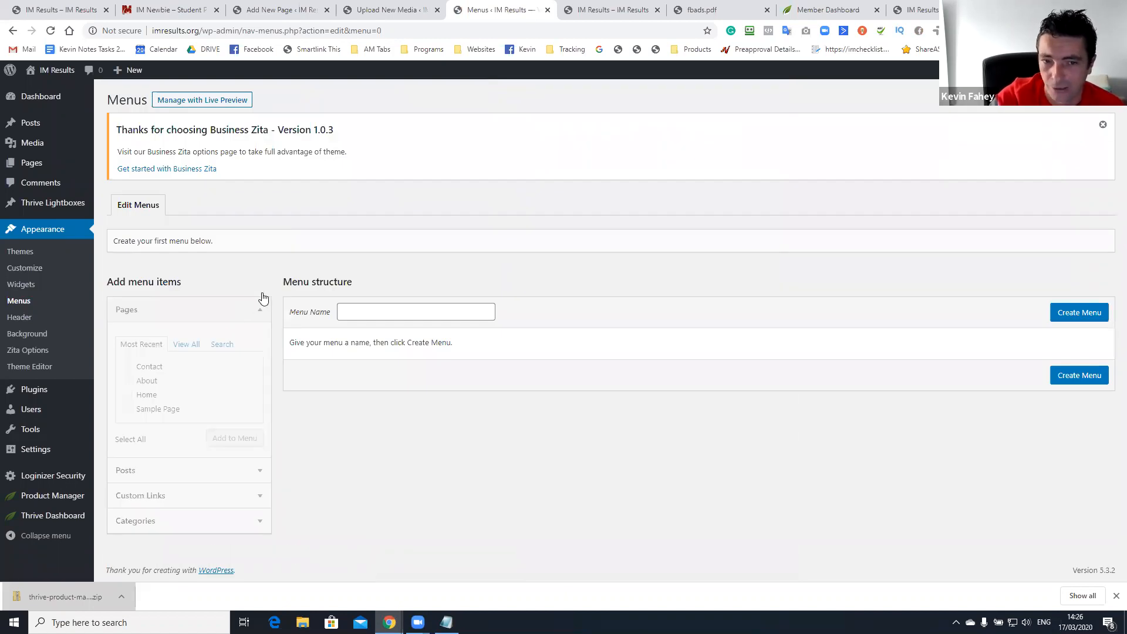
{"action": "left_click", "coordinate": [370, 312]}
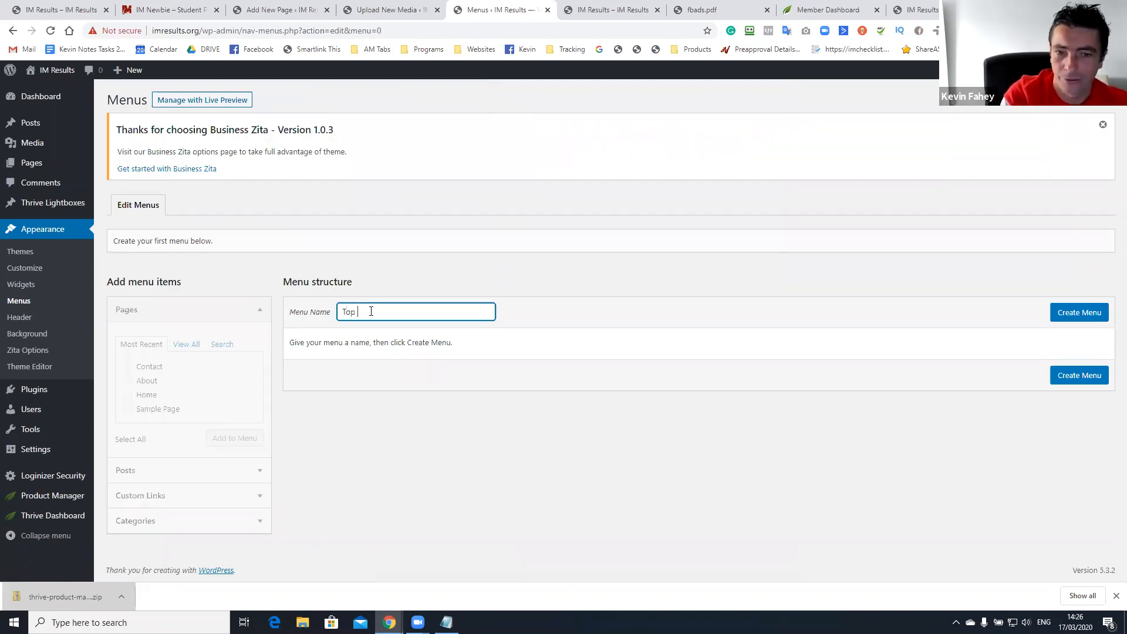
{"action": "type", "text": "Top Menu"}
{"action": "key", "text": "Return"}
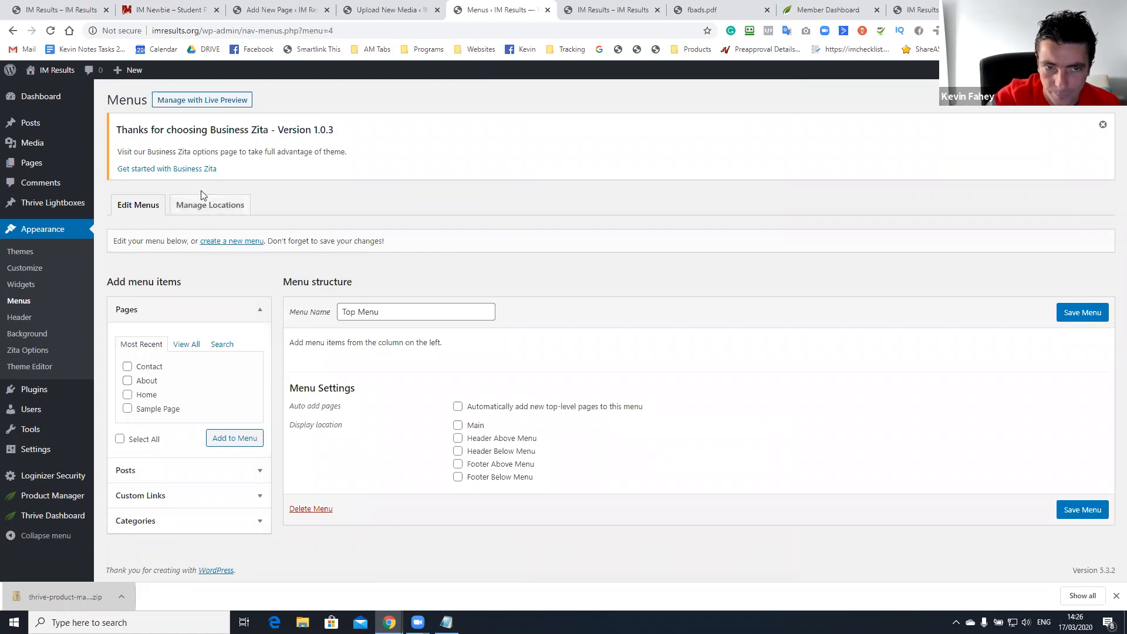
Assign Top Menu to the Header Above Menu theme location and save the change.
{"action": "left_click", "coordinate": [210, 205]}
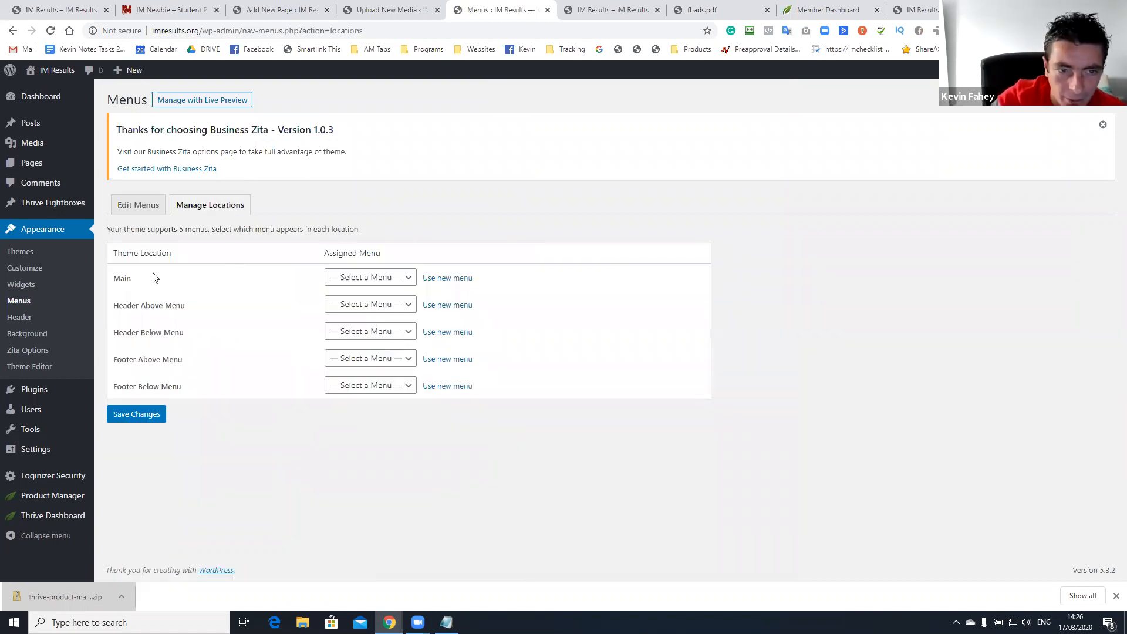
{"action": "left_click", "coordinate": [364, 306]}
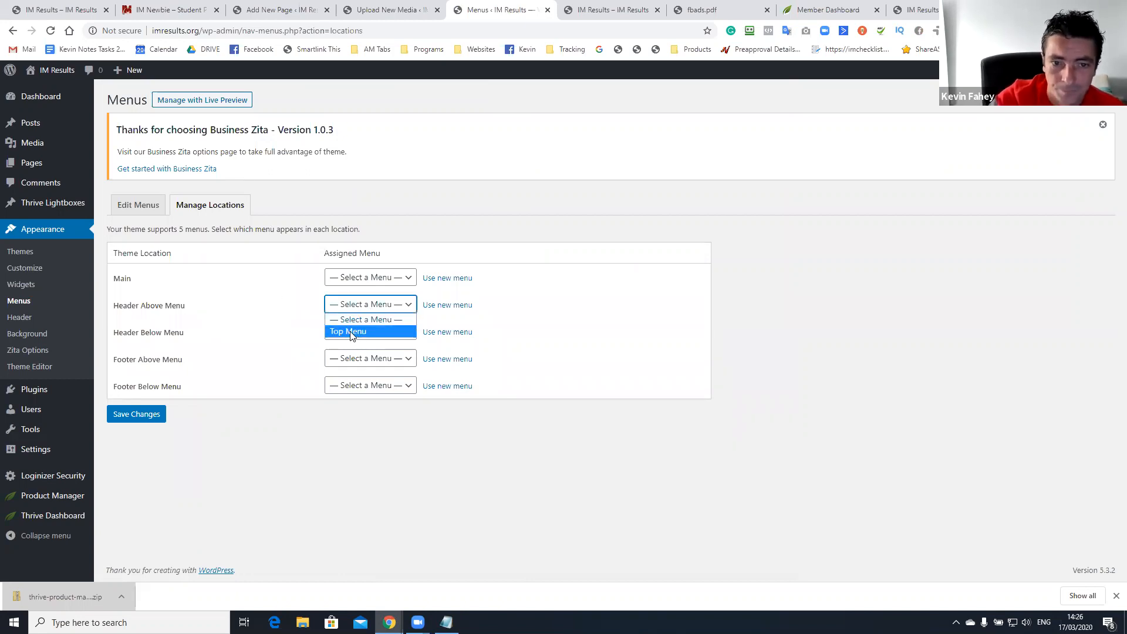
{"action": "left_click", "coordinate": [339, 332]}
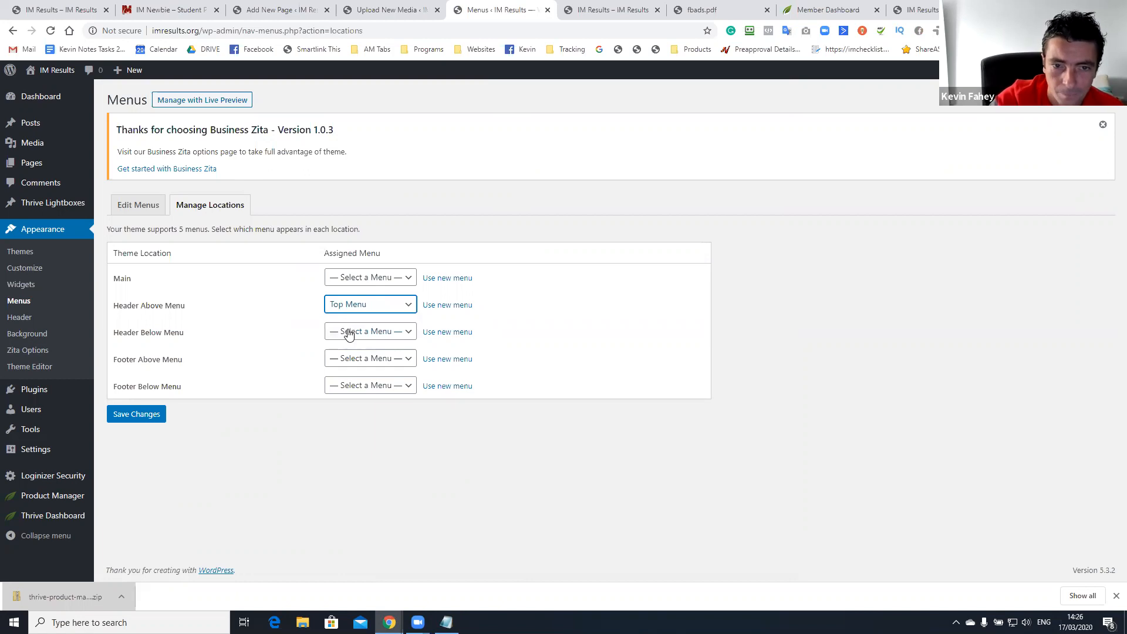
{"action": "left_click", "coordinate": [132, 414]}
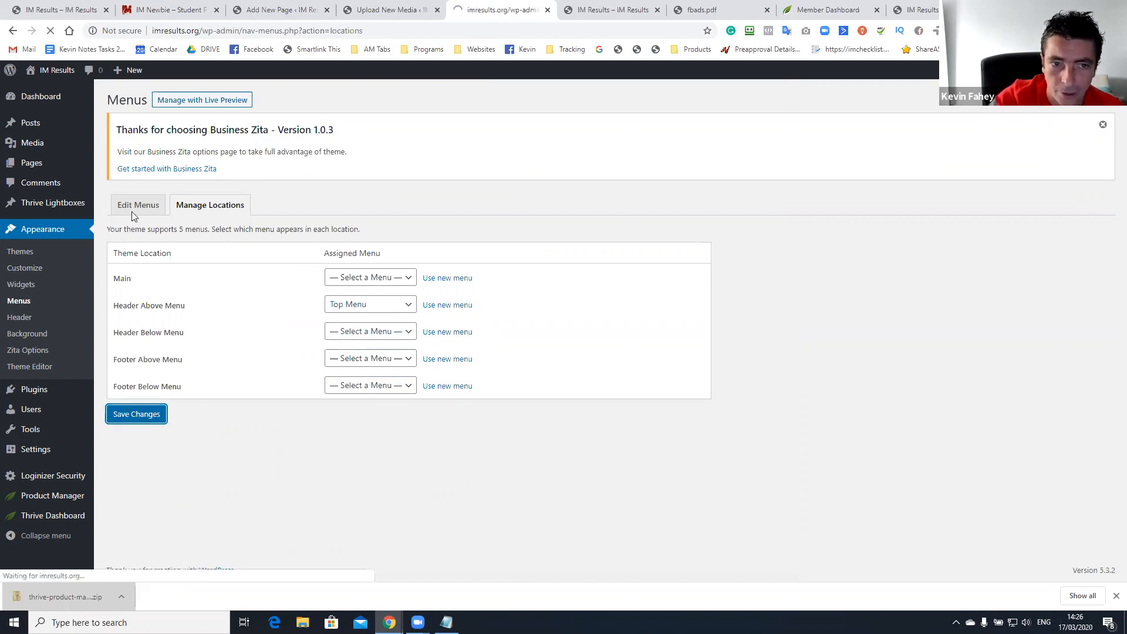
Go back to menu editing and create a second menu named Footer Menu.
{"action": "left_click", "coordinate": [144, 232]}
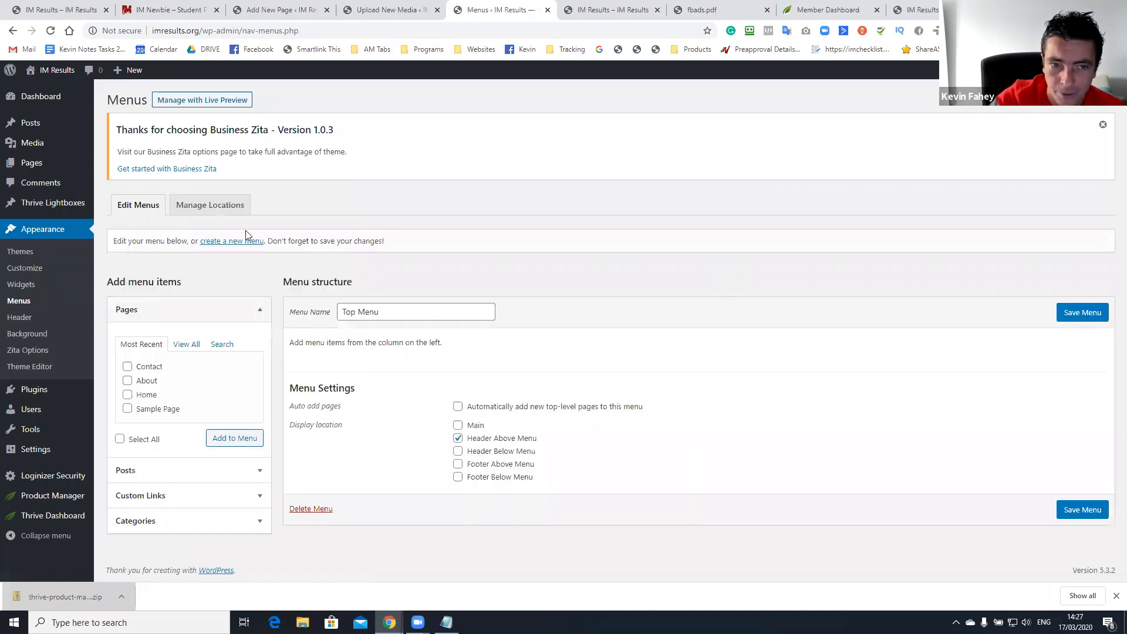
{"action": "left_click", "coordinate": [222, 242]}
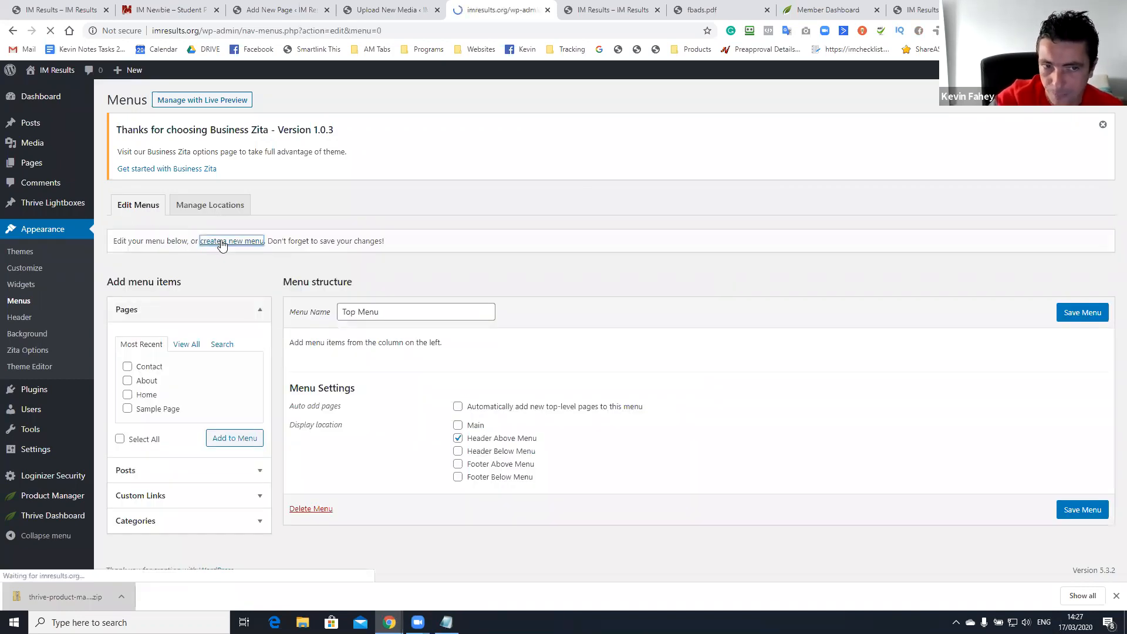
{"action": "left_click", "coordinate": [361, 311]}
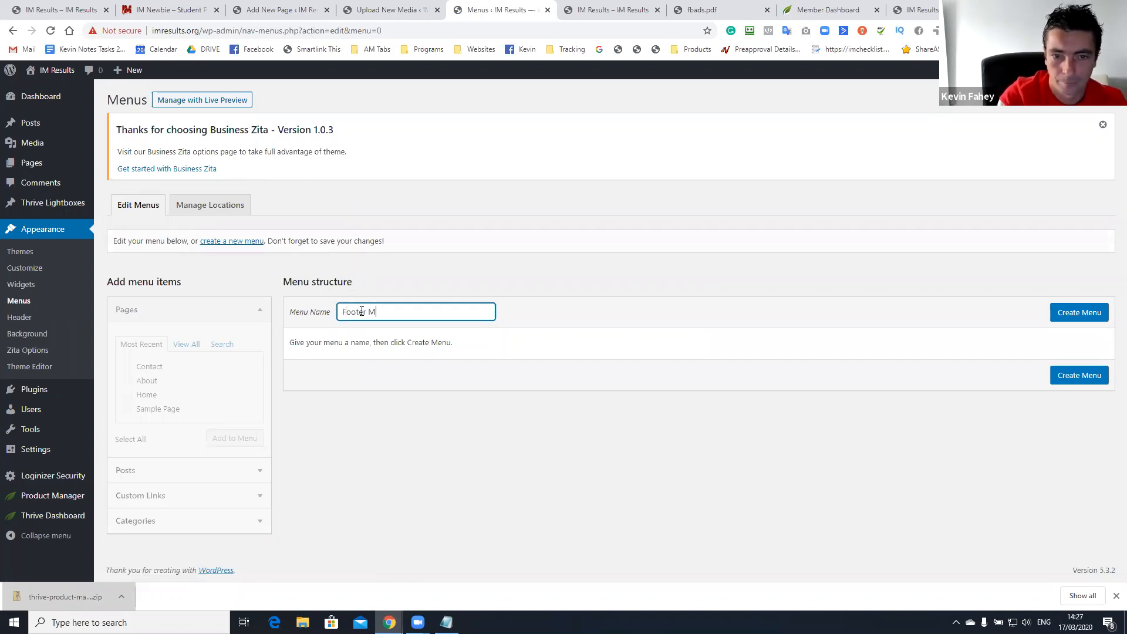
{"action": "left_click", "coordinate": [1080, 312]}
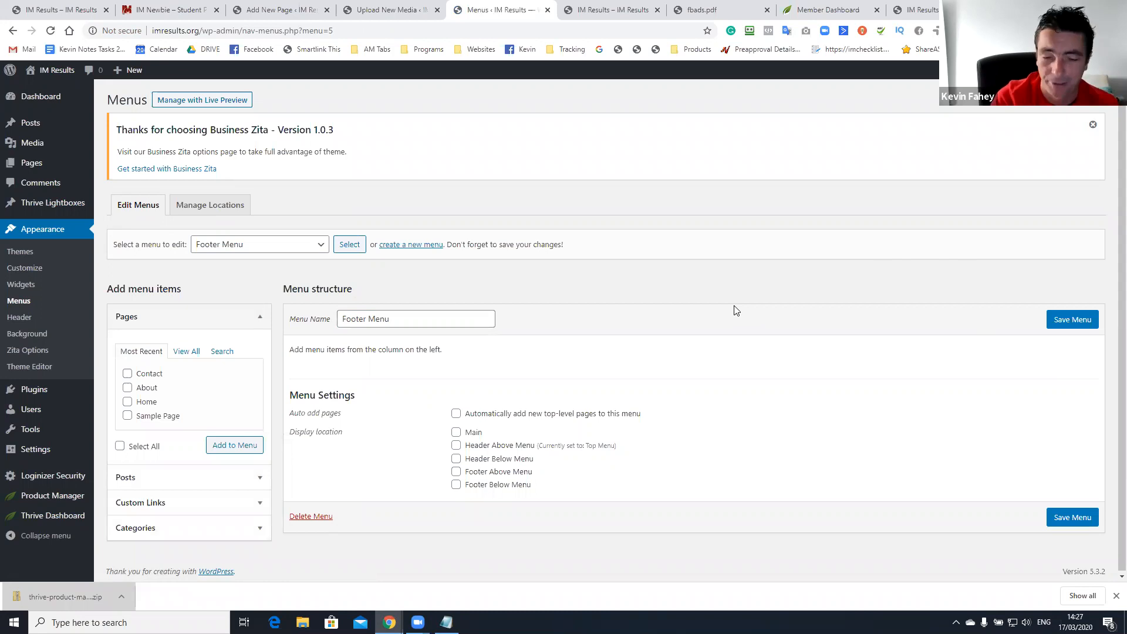
Assign Footer Menu to the Footer Above Menu theme location, save the change, and reload the live homepage.
{"action": "left_click", "coordinate": [620, 10]}
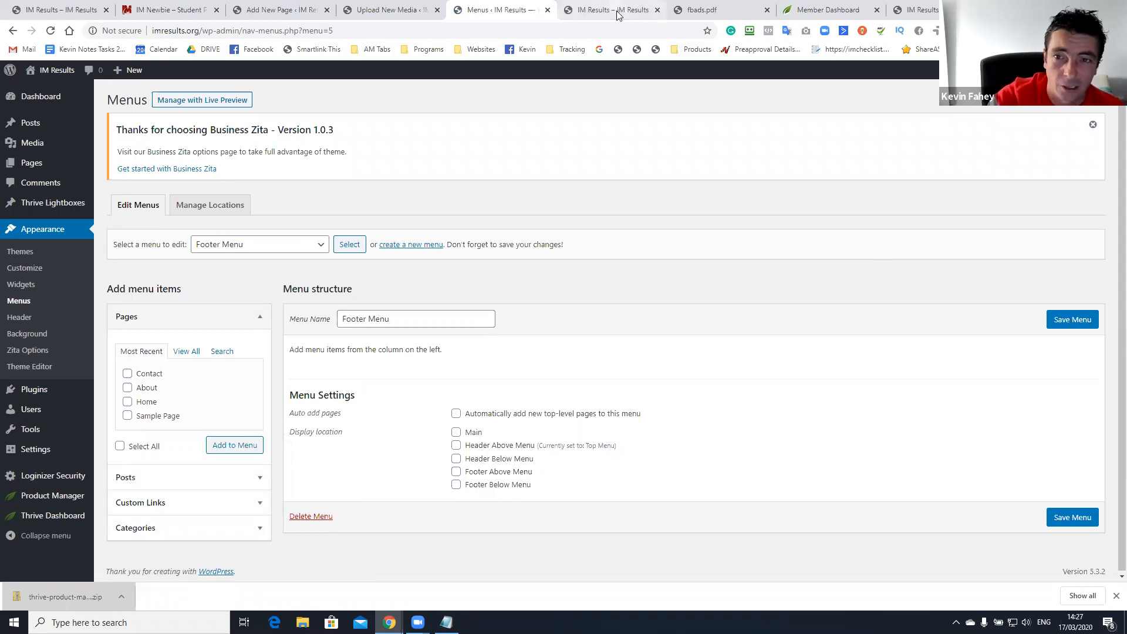
{"action": "left_click", "coordinate": [499, 10]}
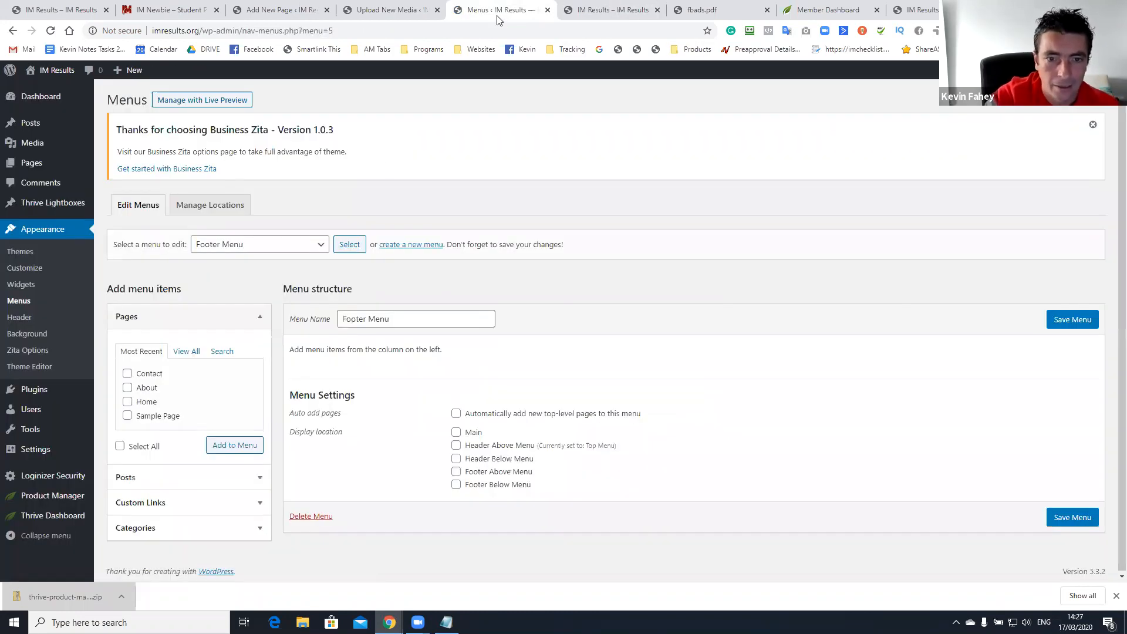
{"action": "left_click", "coordinate": [201, 205]}
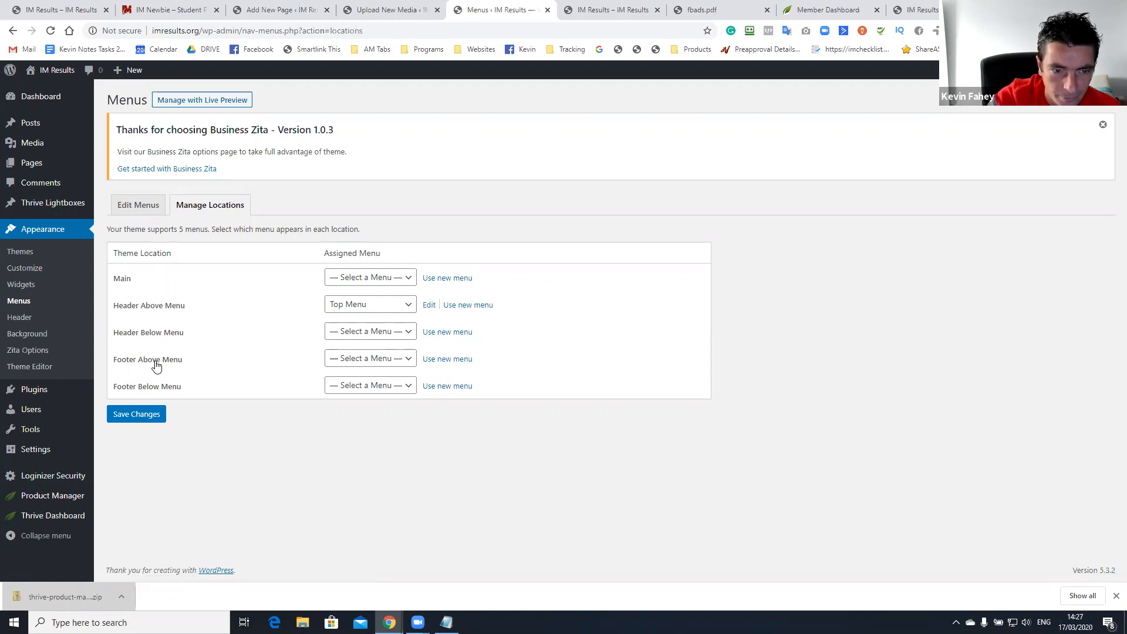
{"action": "left_click", "coordinate": [587, 8]}
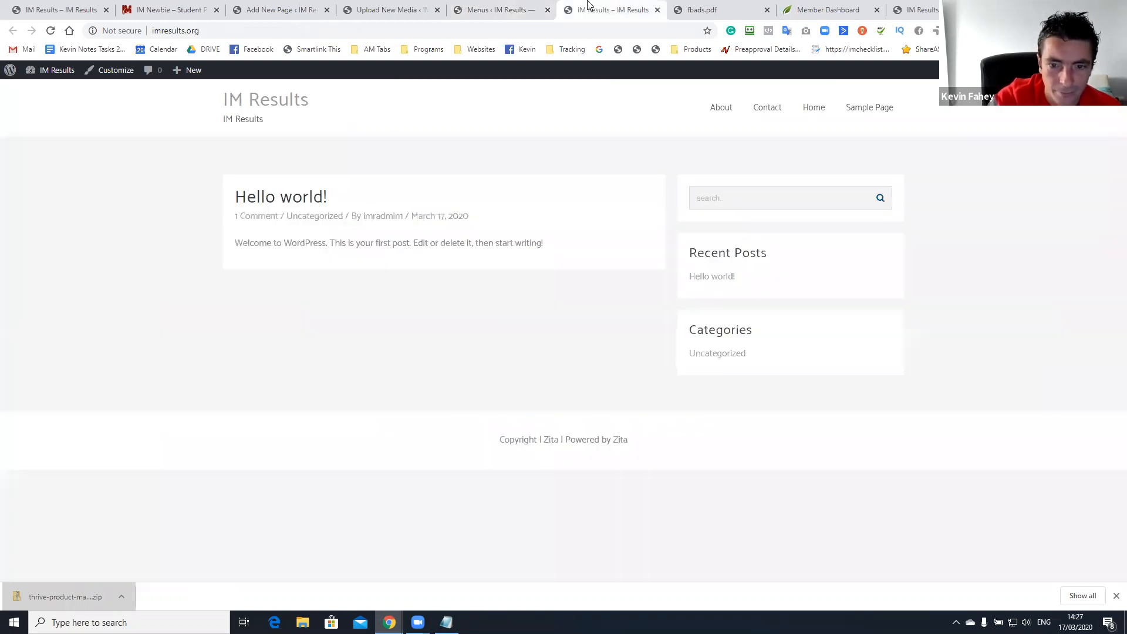
{"action": "left_click", "coordinate": [498, 10]}
{"action": "left_click", "coordinate": [367, 359]}
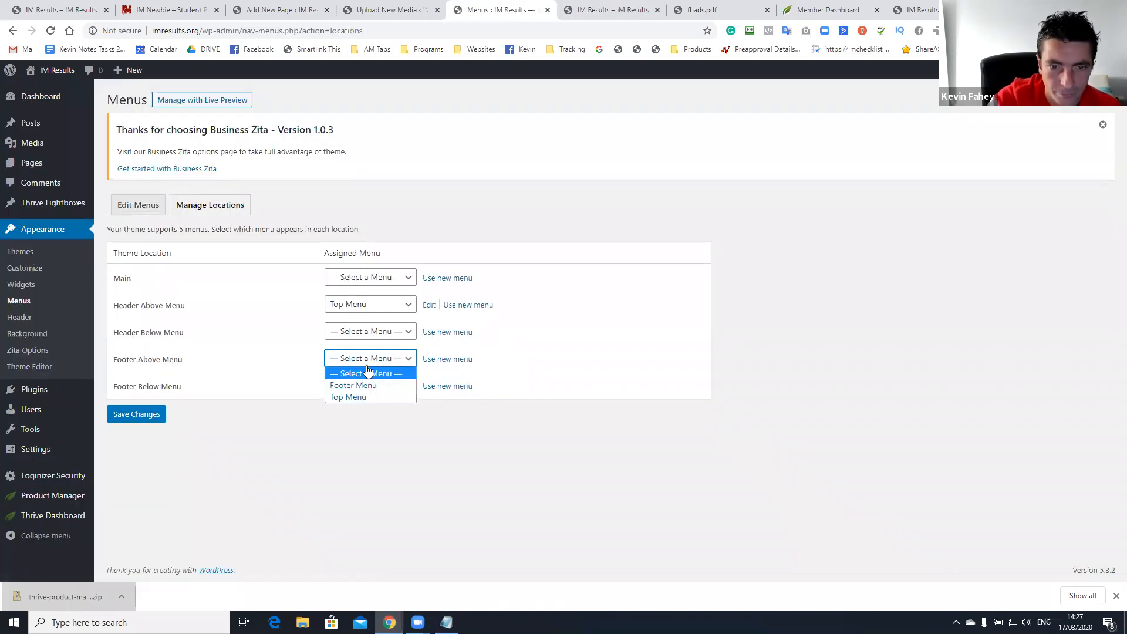
{"action": "left_click", "coordinate": [352, 385]}
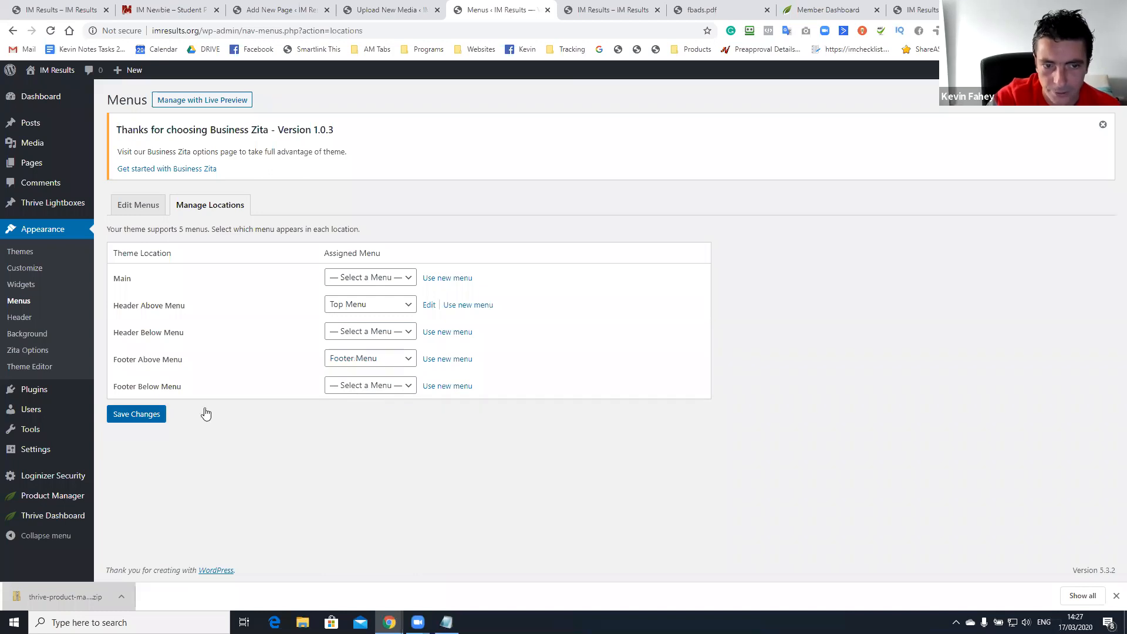
{"action": "left_click", "coordinate": [137, 415]}
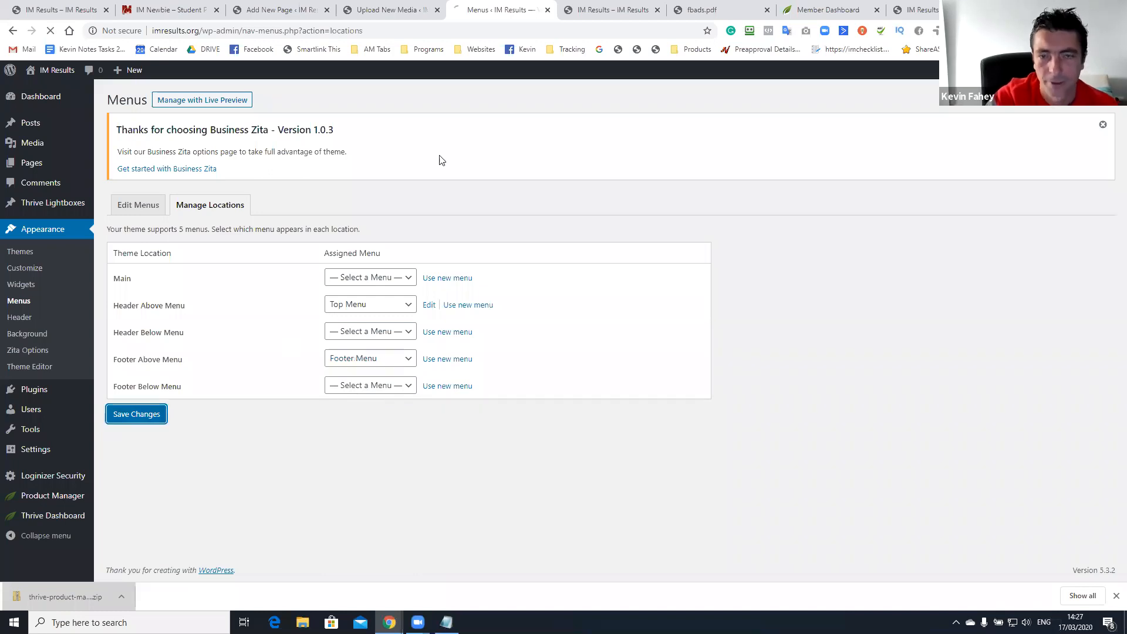
{"action": "left_click", "coordinate": [610, 11]}
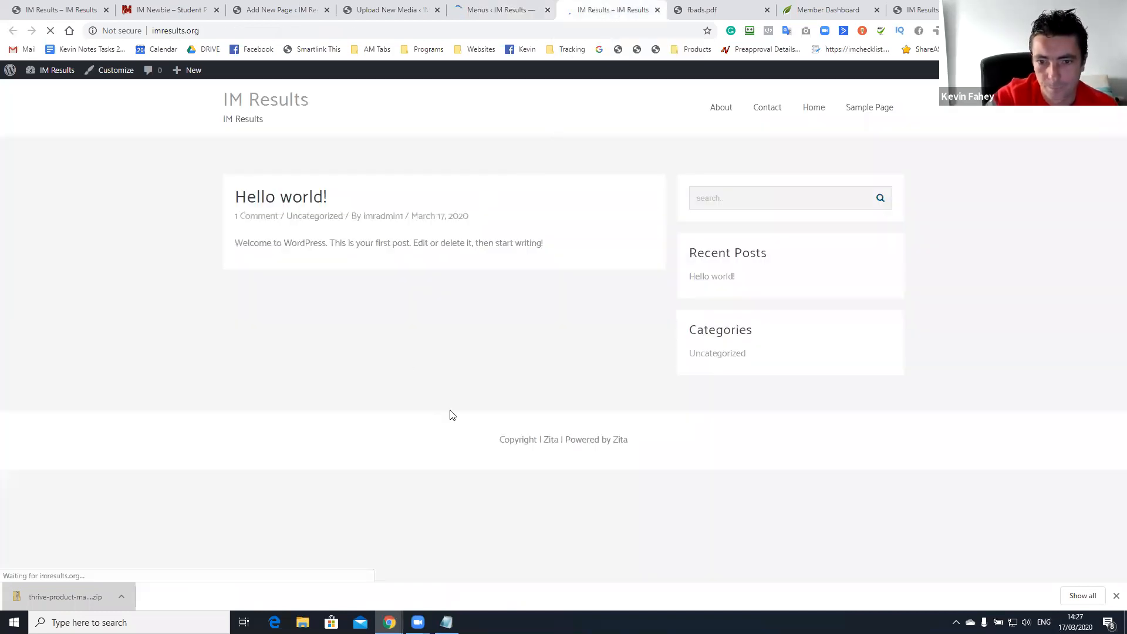
Assign Footer Menu to the Footer Below Menu theme location, save the change, and reload the live homepage.
{"action": "left_click", "coordinate": [533, 14]}
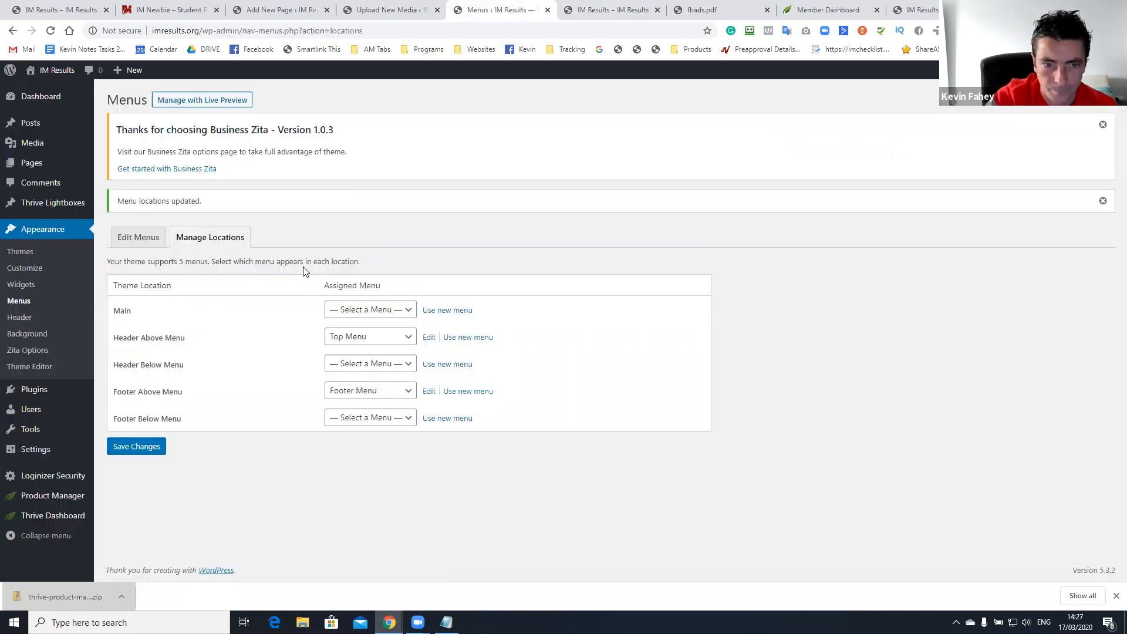
{"action": "left_click", "coordinate": [364, 419]}
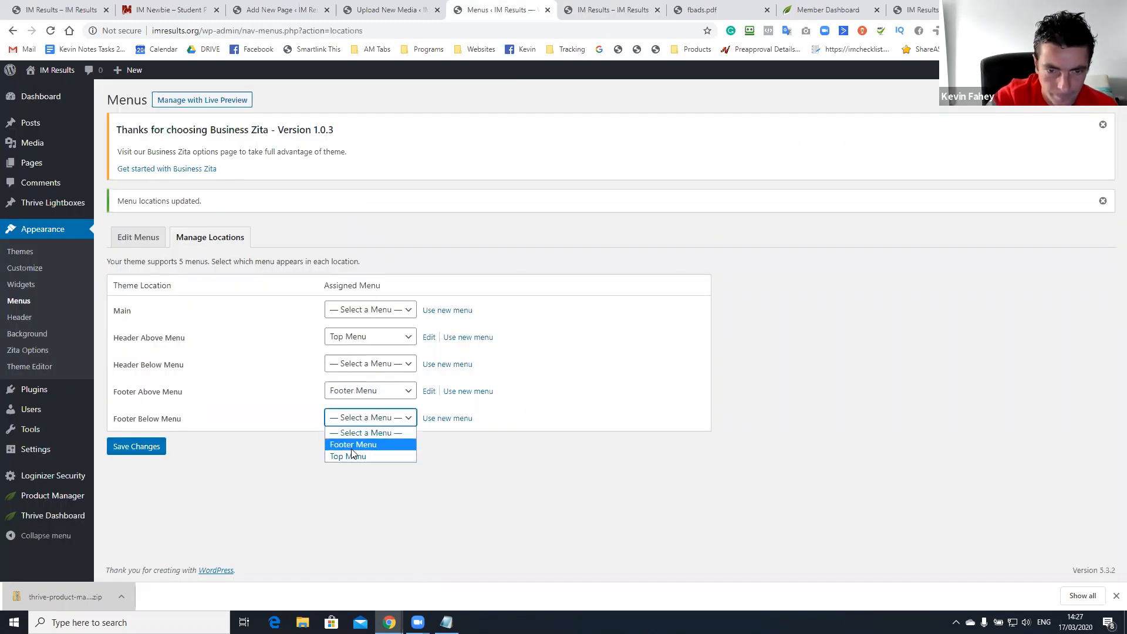
{"action": "left_click", "coordinate": [352, 446]}
{"action": "left_click", "coordinate": [144, 447]}
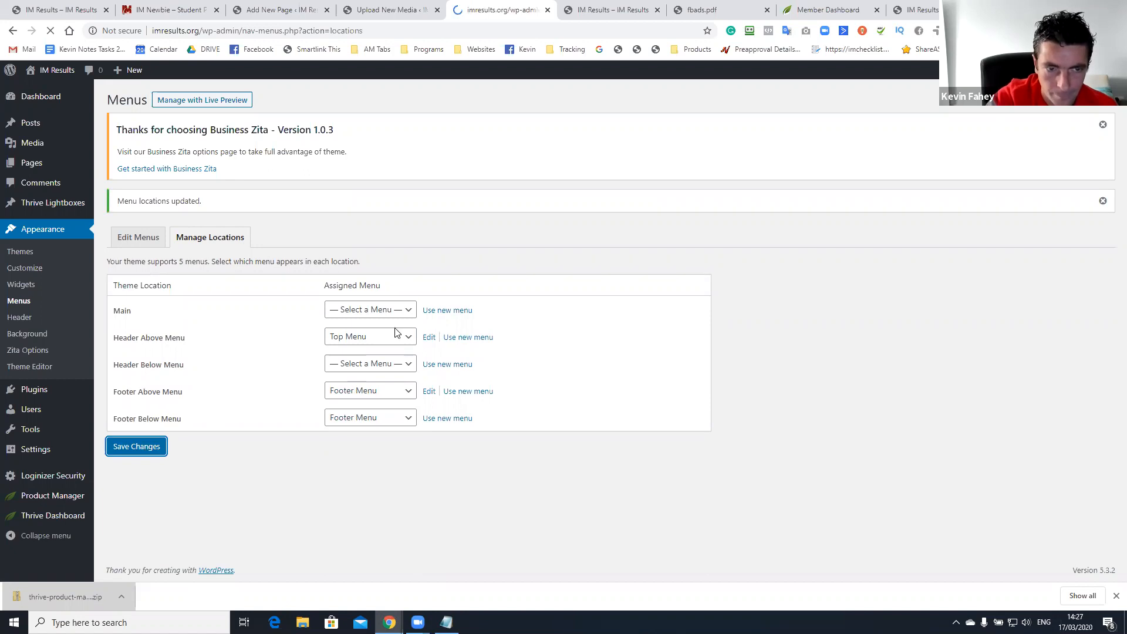
{"action": "left_click", "coordinate": [616, 11]}
{"action": "key", "text": "F5"}
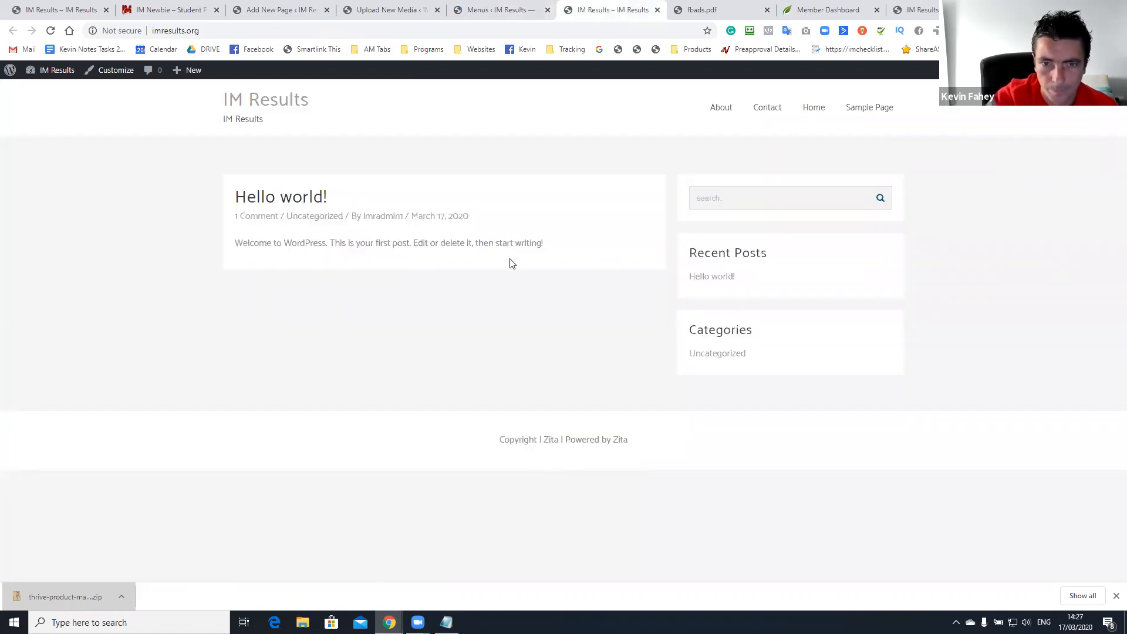
Open the Hello world! post on the live site and look through it down to the footer.
{"action": "left_click", "coordinate": [326, 197]}
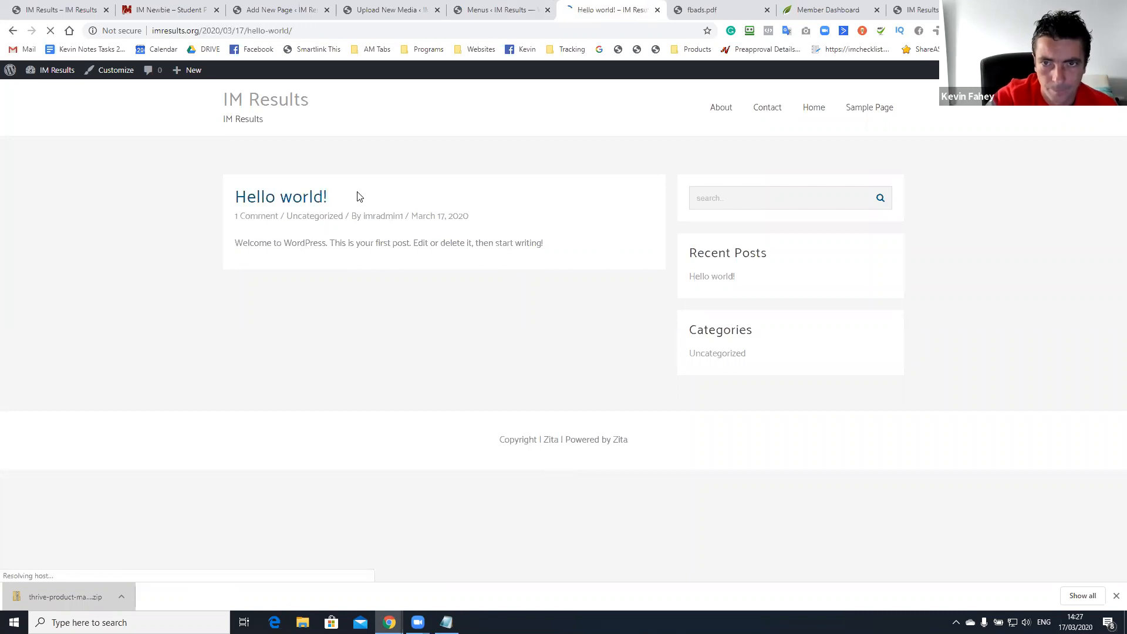
{"action": "scroll", "coordinate": [469, 217], "scroll_direction": "down", "scroll_amount": 5}
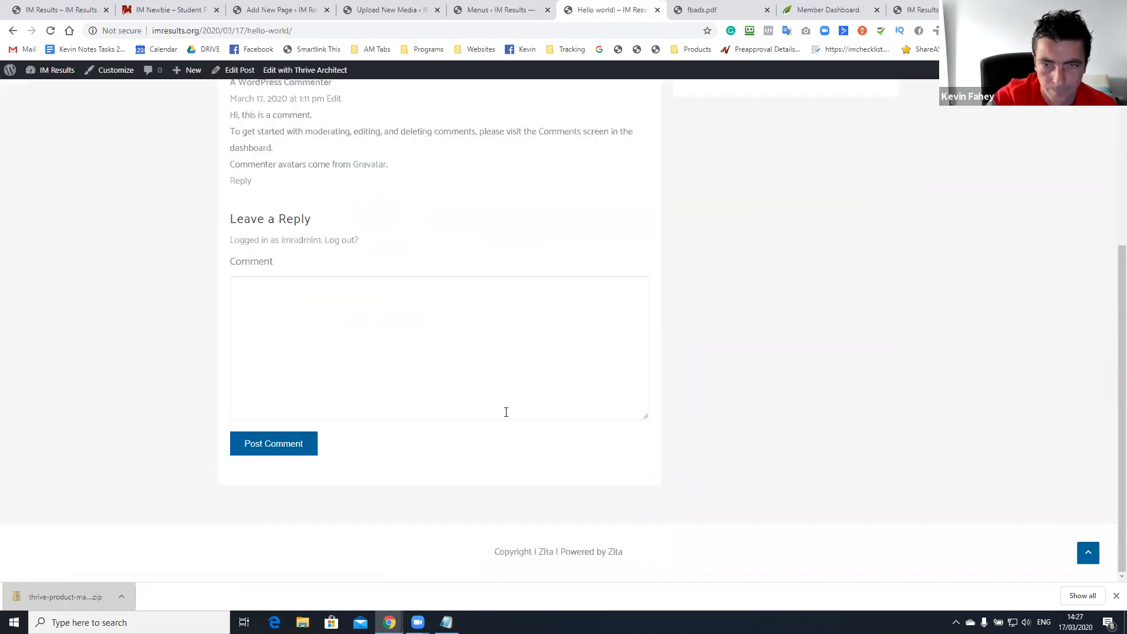
{"action": "scroll", "coordinate": [506, 413], "scroll_direction": "up", "scroll_amount": 5}
Open Footer Menu in the site admin's theme customizer and remove it from the Footer Above Menu location.
{"action": "left_click", "coordinate": [499, 10]}
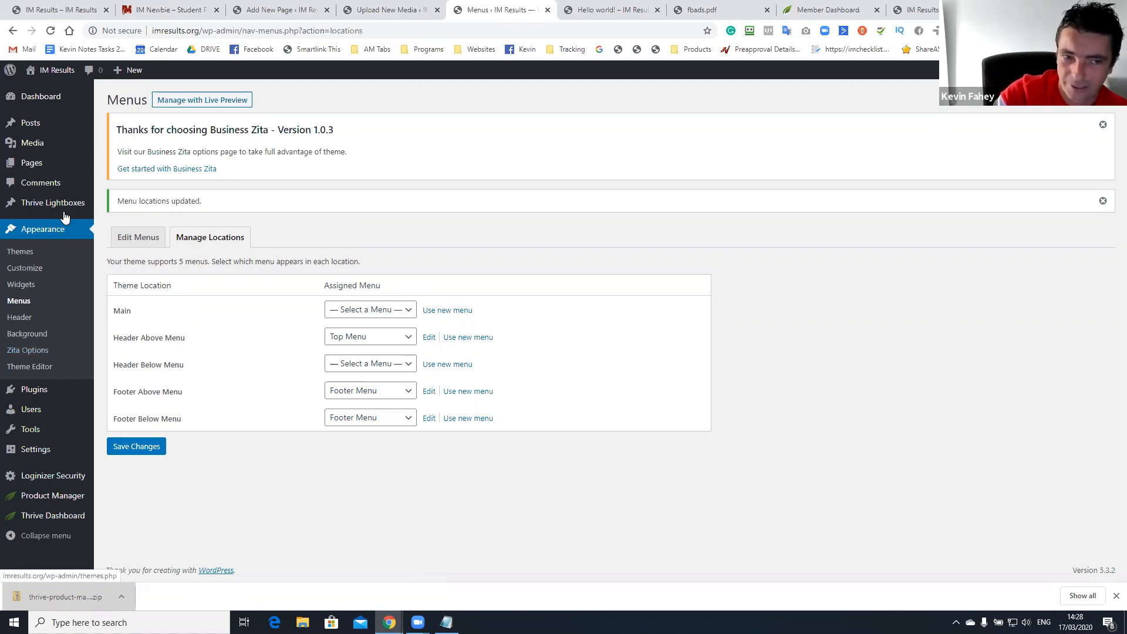
{"action": "left_click", "coordinate": [26, 268]}
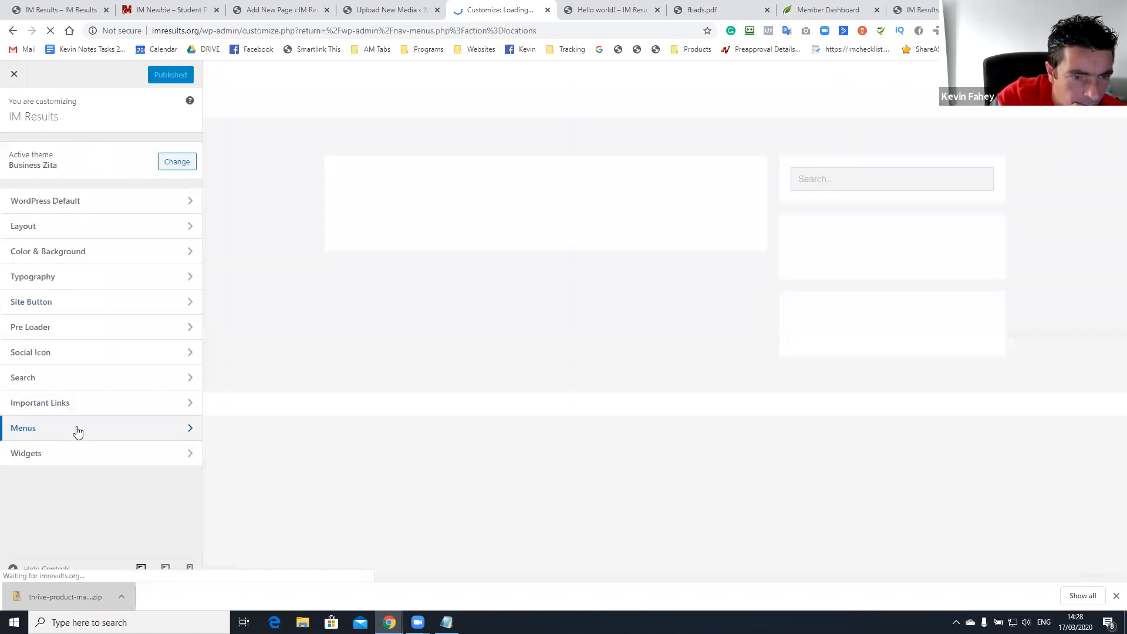
{"action": "left_click", "coordinate": [74, 429]}
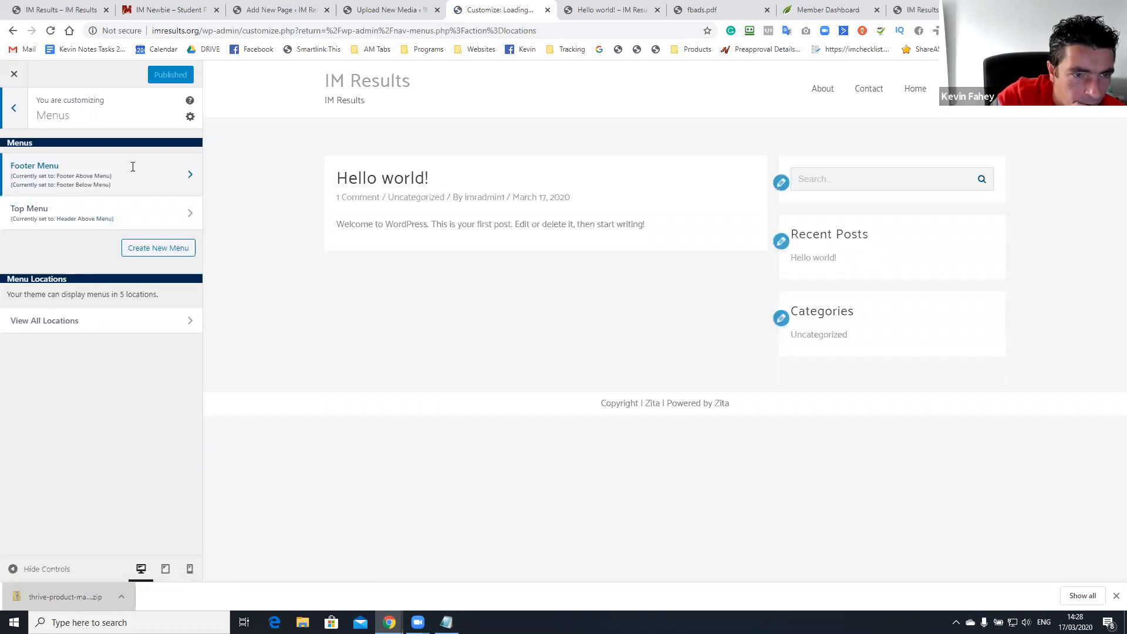
{"action": "left_click", "coordinate": [108, 173]}
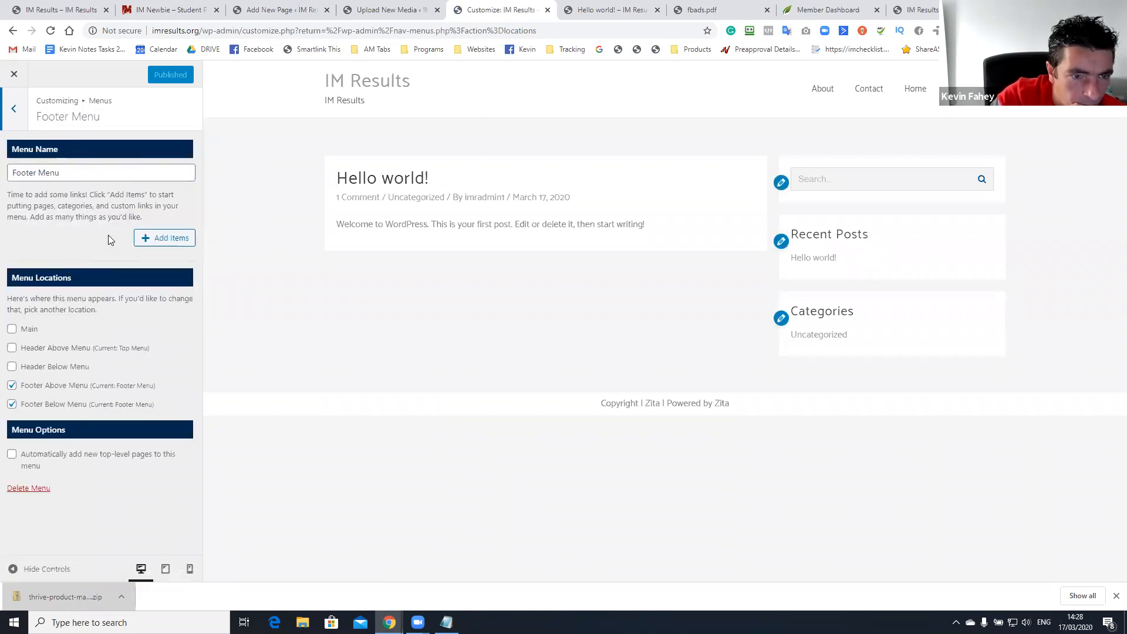
{"action": "left_click", "coordinate": [12, 387]}
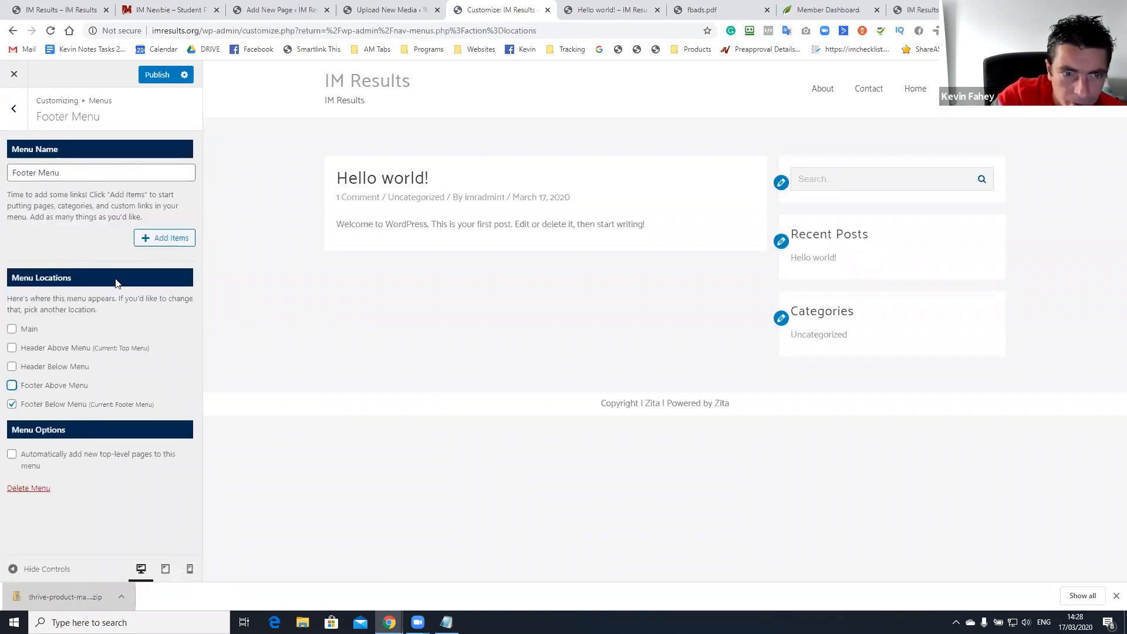
Add the Contact and About pages to Footer Menu and publish the customizer changes.
{"action": "left_click", "coordinate": [152, 241]}
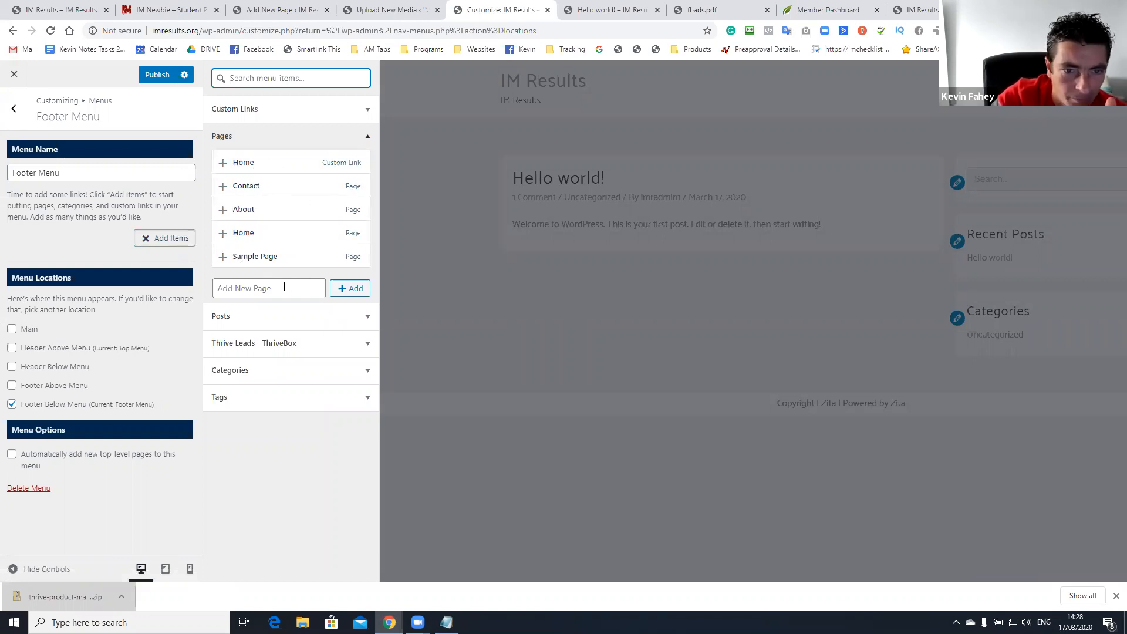
{"action": "left_click", "coordinate": [222, 186]}
{"action": "left_click", "coordinate": [224, 210]}
{"action": "left_click", "coordinate": [174, 75]}
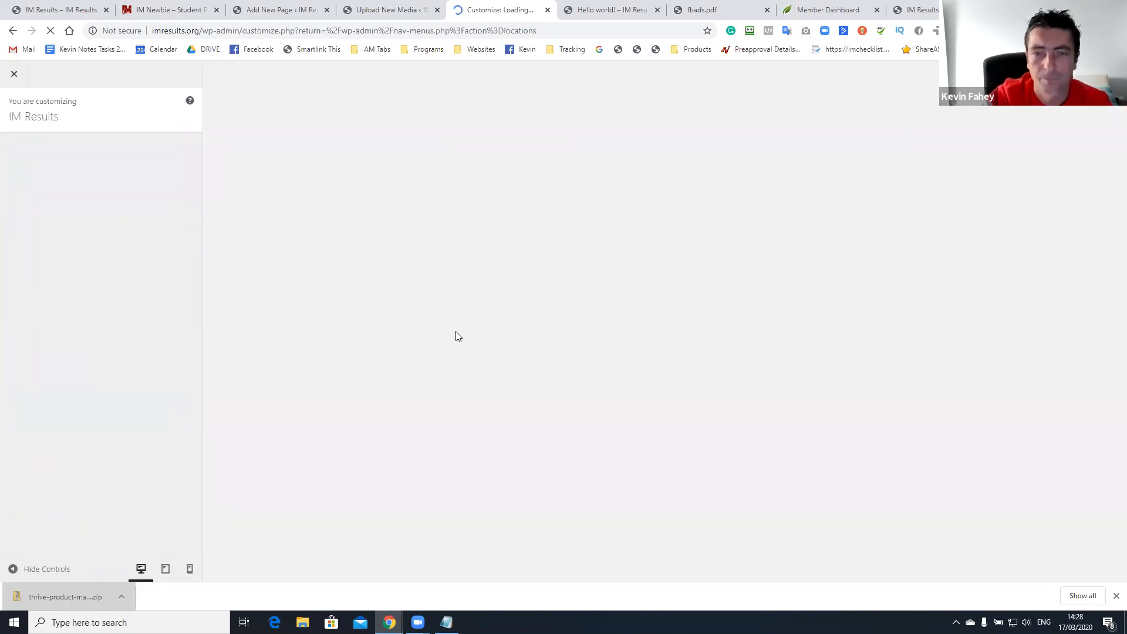
Check the footer of the live Hello world! post, and return to the customizer.
{"action": "left_click", "coordinate": [625, 16]}
{"action": "scroll", "coordinate": [611, 235], "scroll_direction": "down", "scroll_amount": 5}
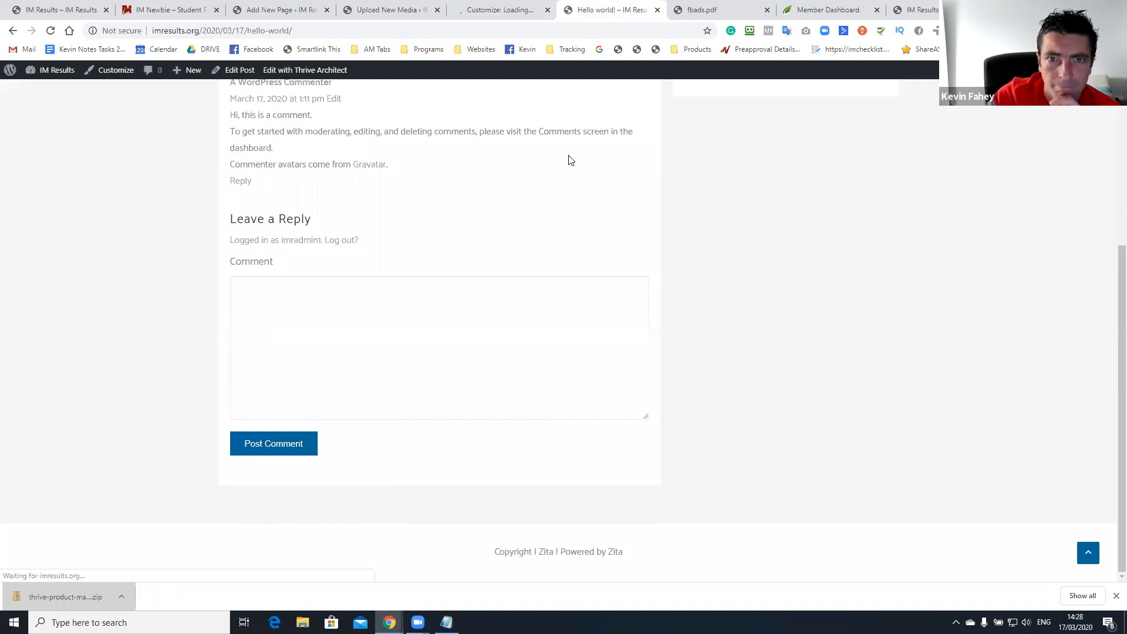
{"action": "left_click", "coordinate": [492, 7]}
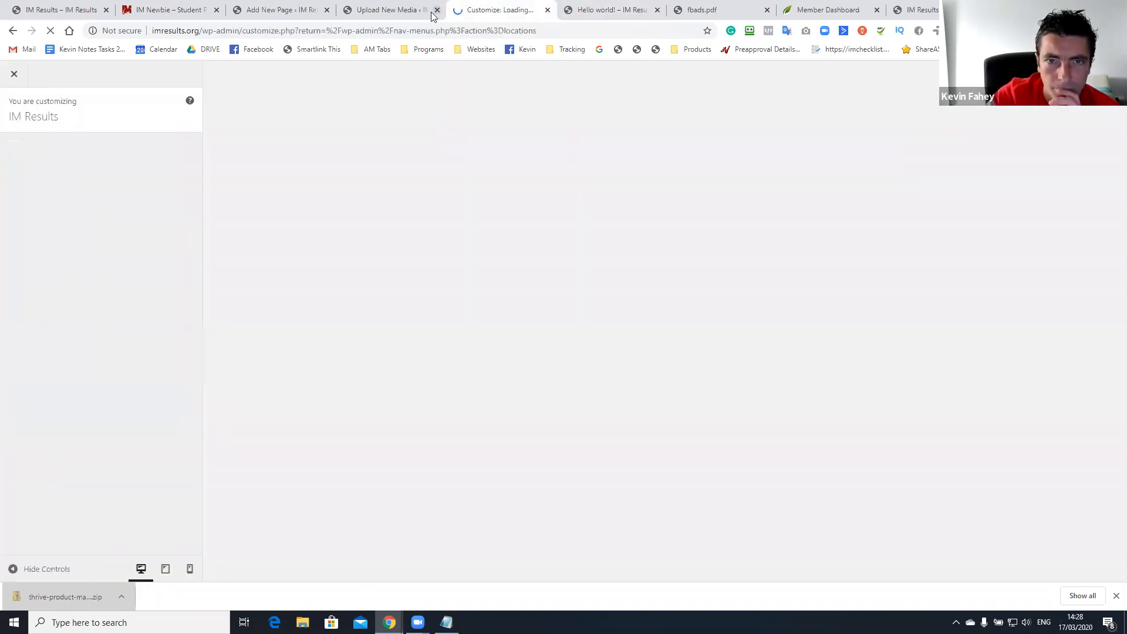
Open the Menus page from the media upload tab, assign Footer Menu to Footer Above Menu, and save the menu.
{"action": "left_click", "coordinate": [431, 13]}
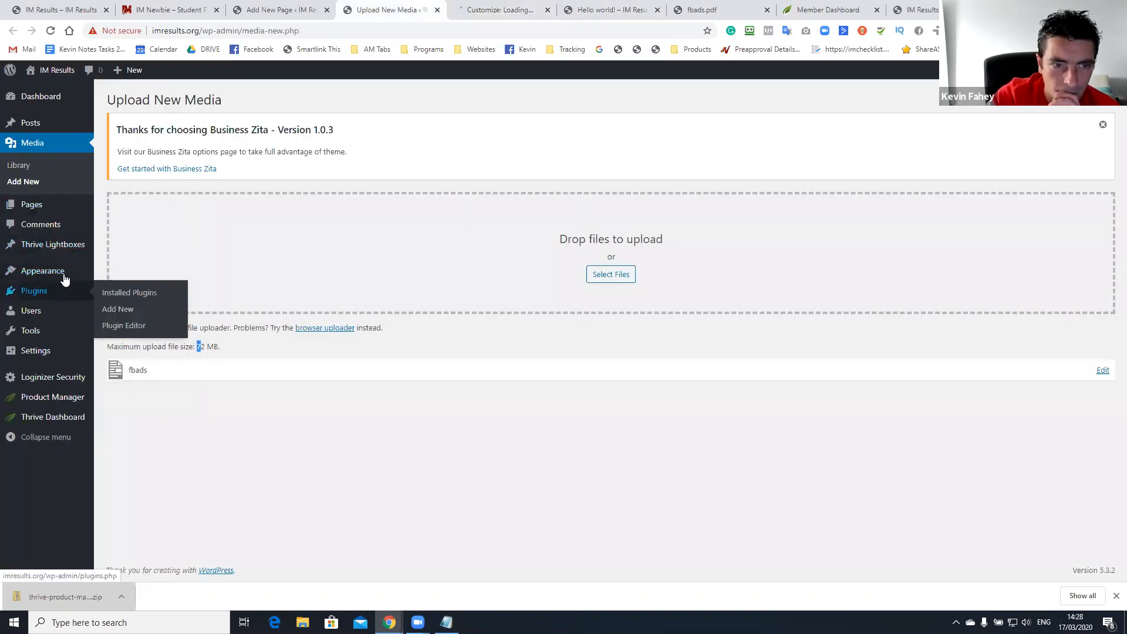
{"action": "left_click", "coordinate": [119, 323]}
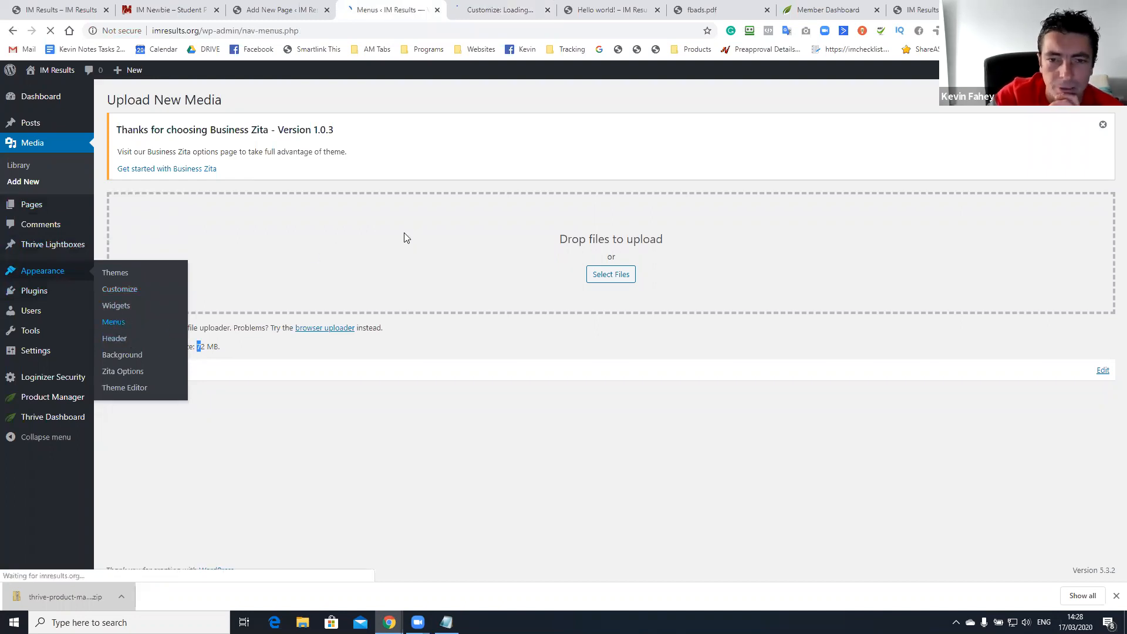
{"action": "scroll", "coordinate": [426, 243], "scroll_direction": "down", "scroll_amount": 2}
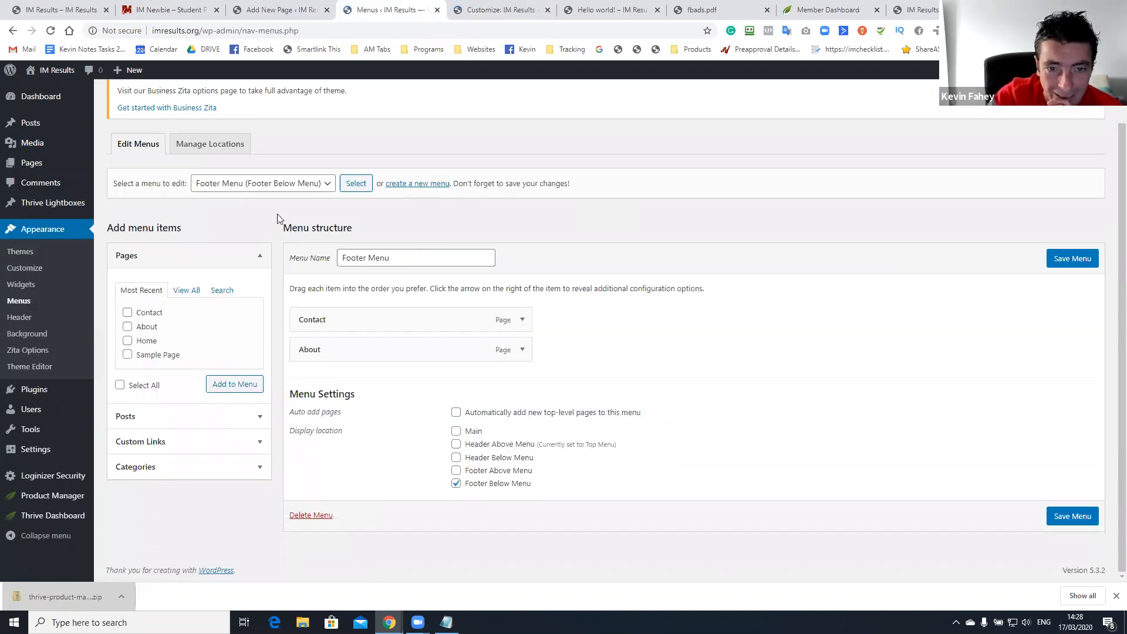
{"action": "triple_click", "coordinate": [340, 259]}
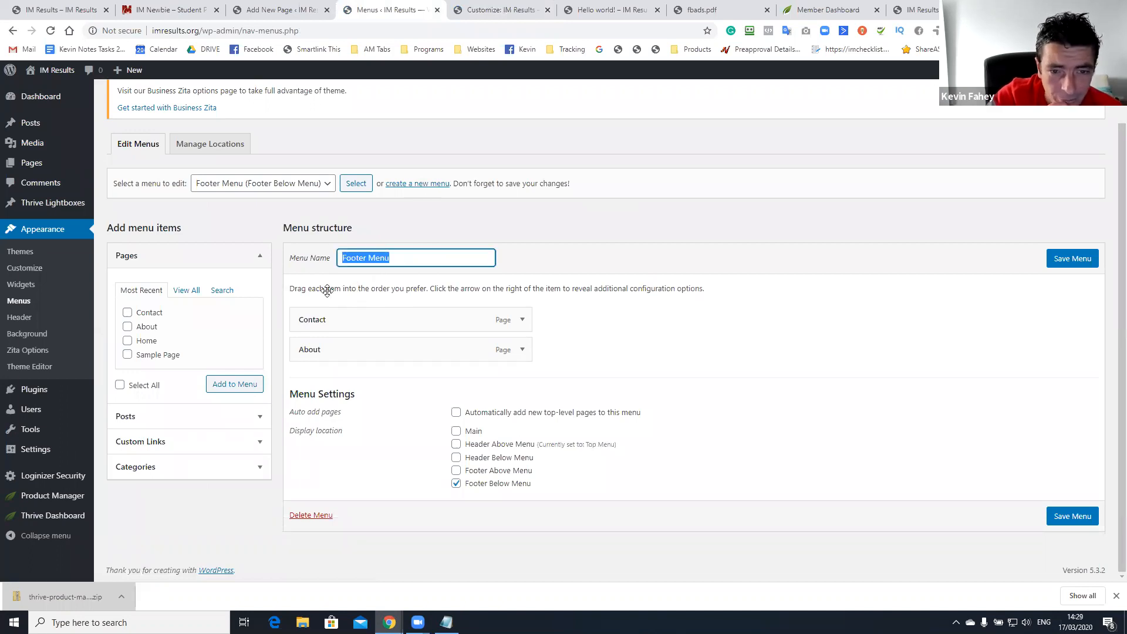
{"action": "left_click", "coordinate": [456, 470]}
{"action": "left_click", "coordinate": [1073, 516]}
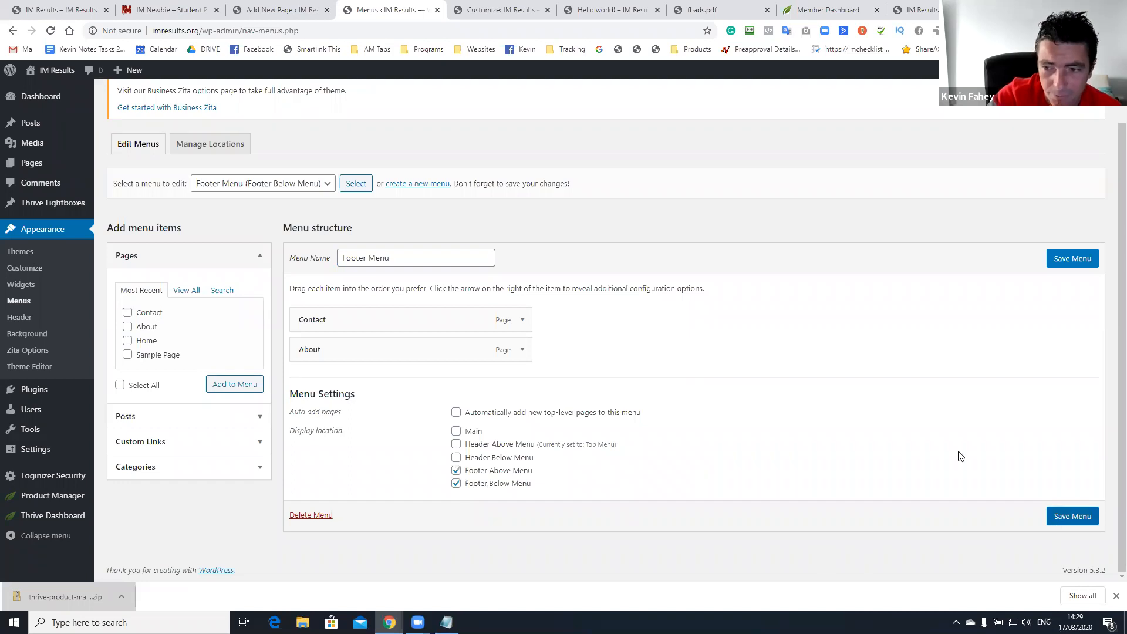
Close the downloads bar, reload the live Hello world! post, and check its footer and header for the menu links.
{"action": "left_click", "coordinate": [645, 5]}
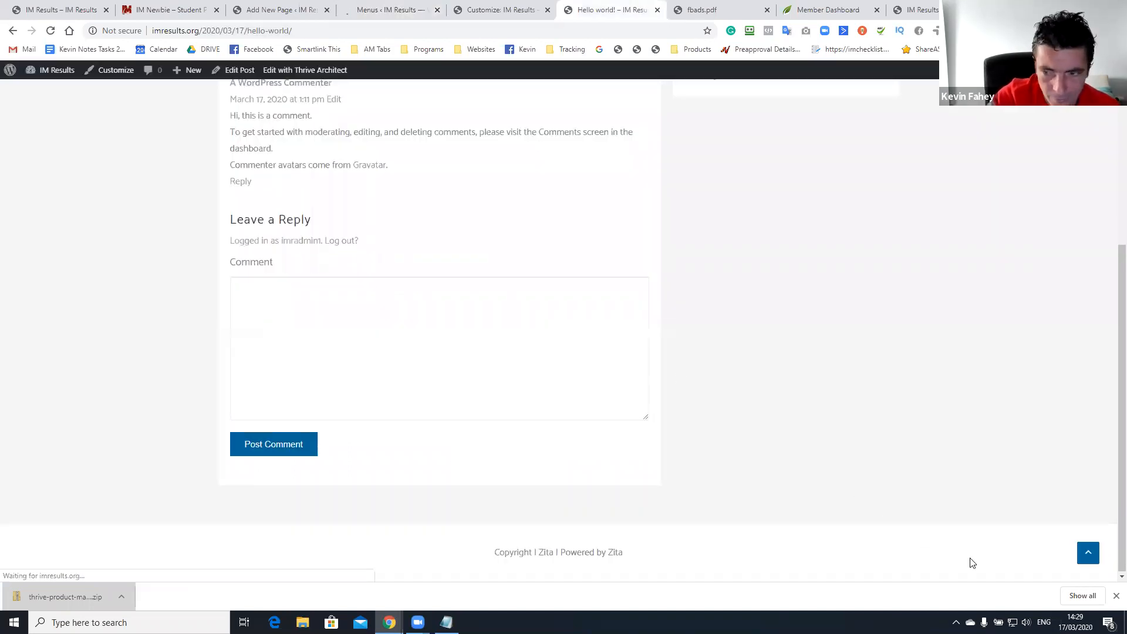
{"action": "left_click", "coordinate": [1115, 596]}
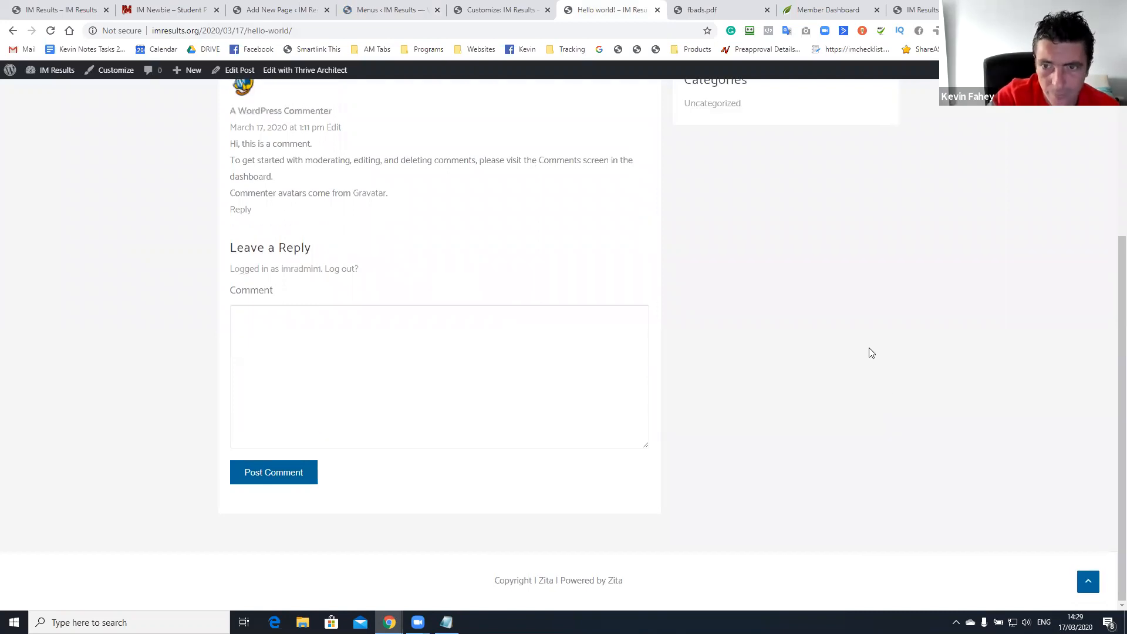
{"action": "scroll", "coordinate": [871, 340], "scroll_direction": "up", "scroll_amount": 4}
{"action": "scroll", "coordinate": [863, 320], "scroll_direction": "down", "scroll_amount": 4}
{"action": "key", "text": "F5"}
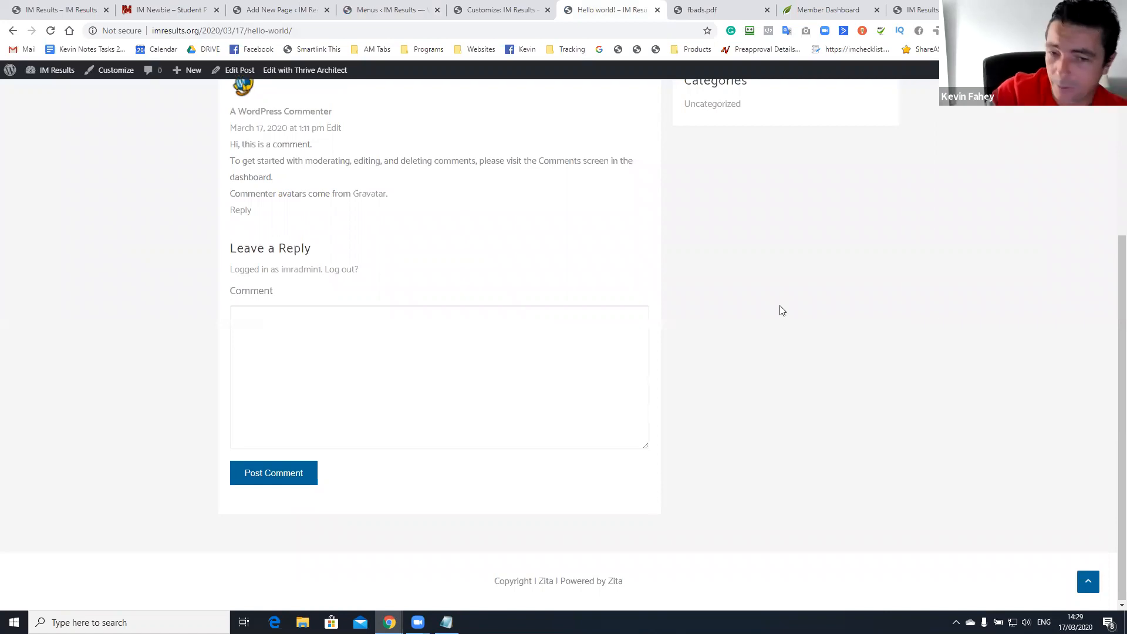
{"action": "scroll", "coordinate": [707, 231], "scroll_direction": "up", "scroll_amount": 4}
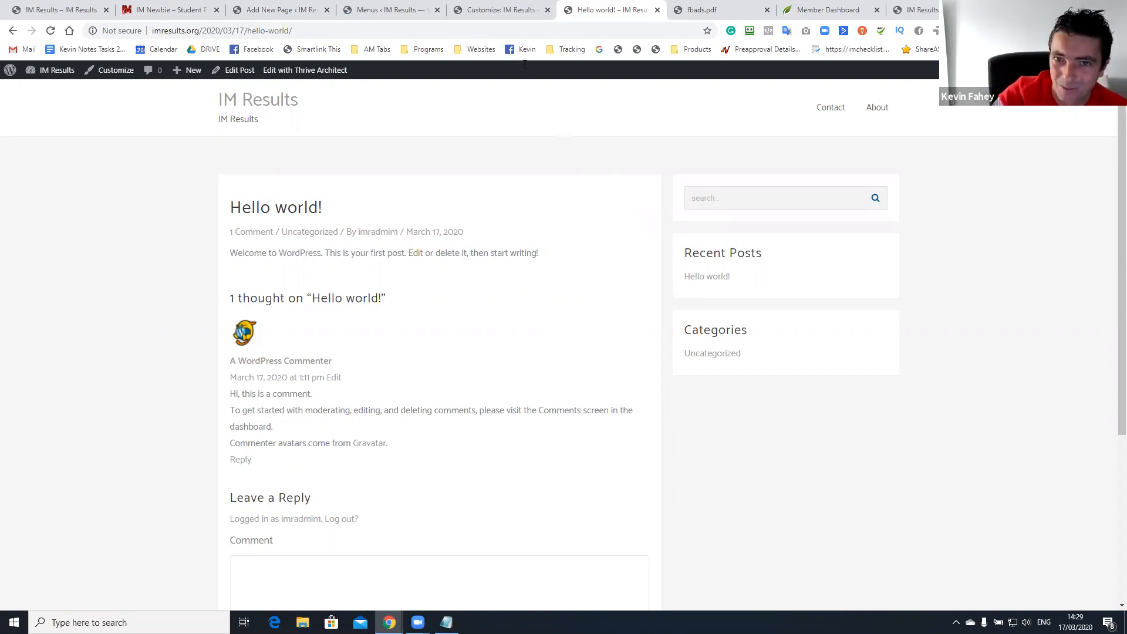
{"action": "left_click", "coordinate": [505, 10]}
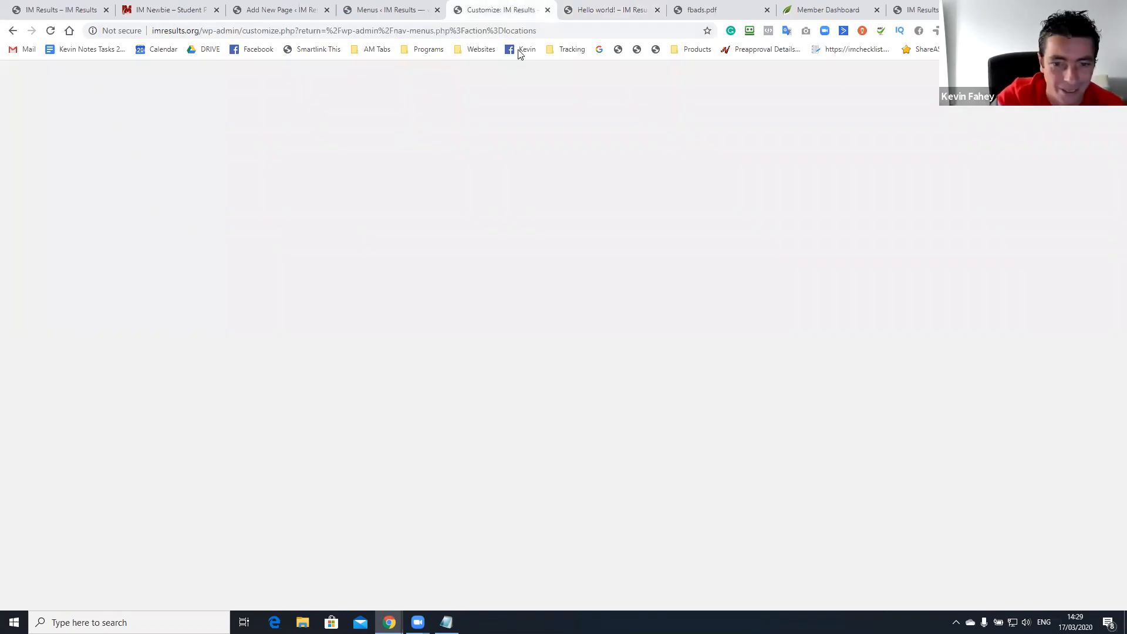
{"action": "right_click", "coordinate": [571, 158]}
{"action": "left_click", "coordinate": [450, 342]}
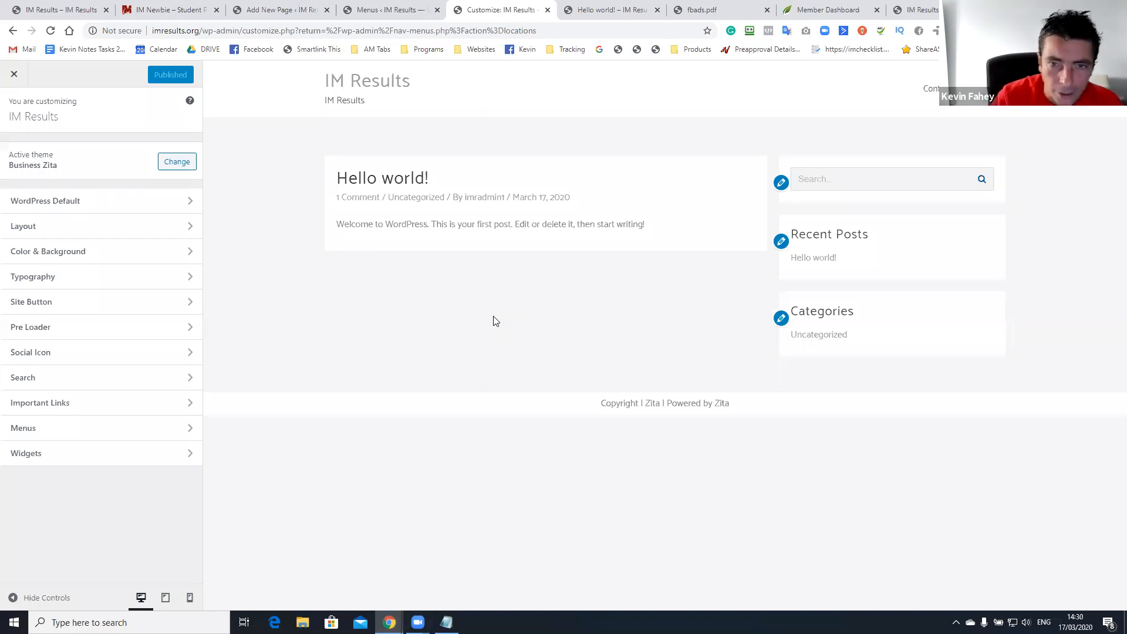
Return to the Menus page, restore the browser window from full screen size, and widen it.
{"action": "left_click", "coordinate": [393, 10]}
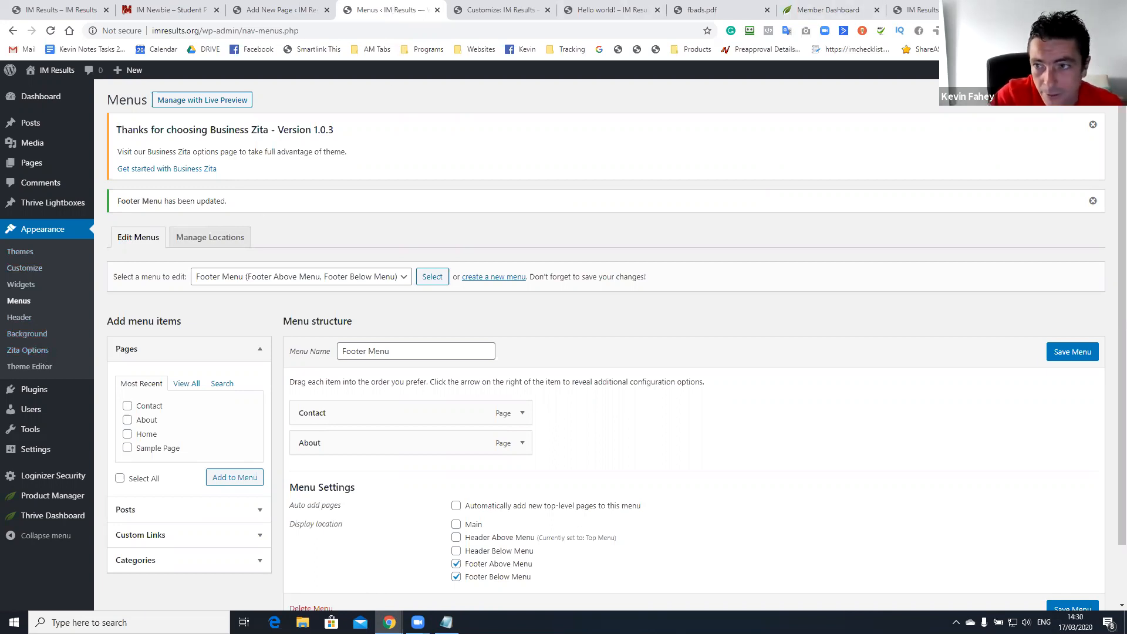
{"action": "left_click", "coordinate": [1087, 7]}
{"action": "mouse_move", "coordinate": [96, 403]}
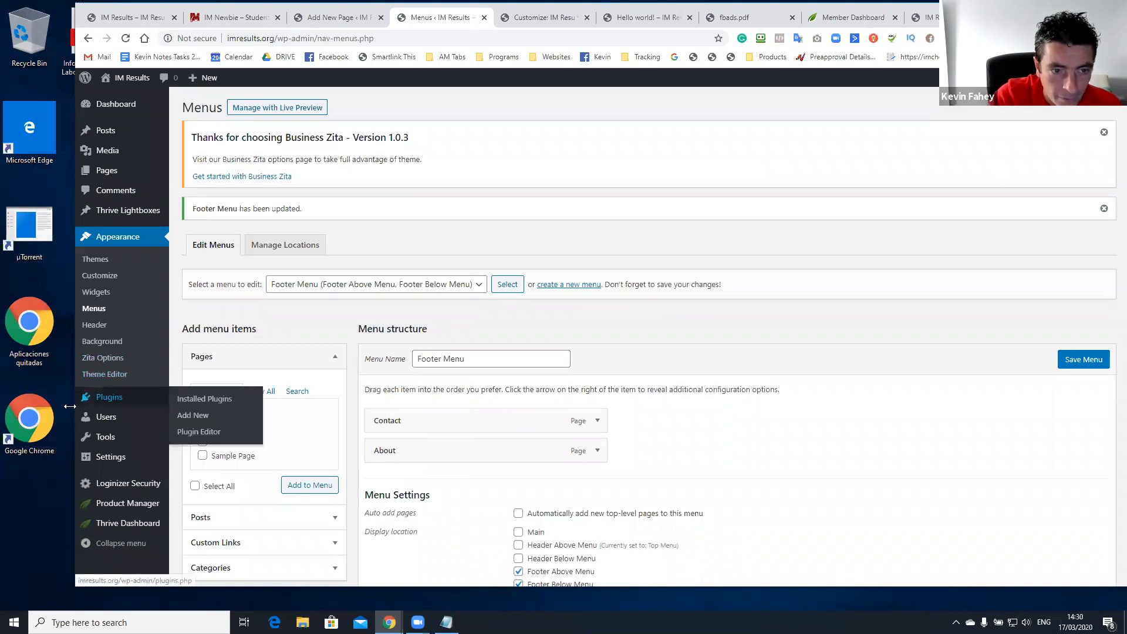
{"action": "left_click_drag", "start_coordinate": [69, 406], "coordinate": [19, 404]}
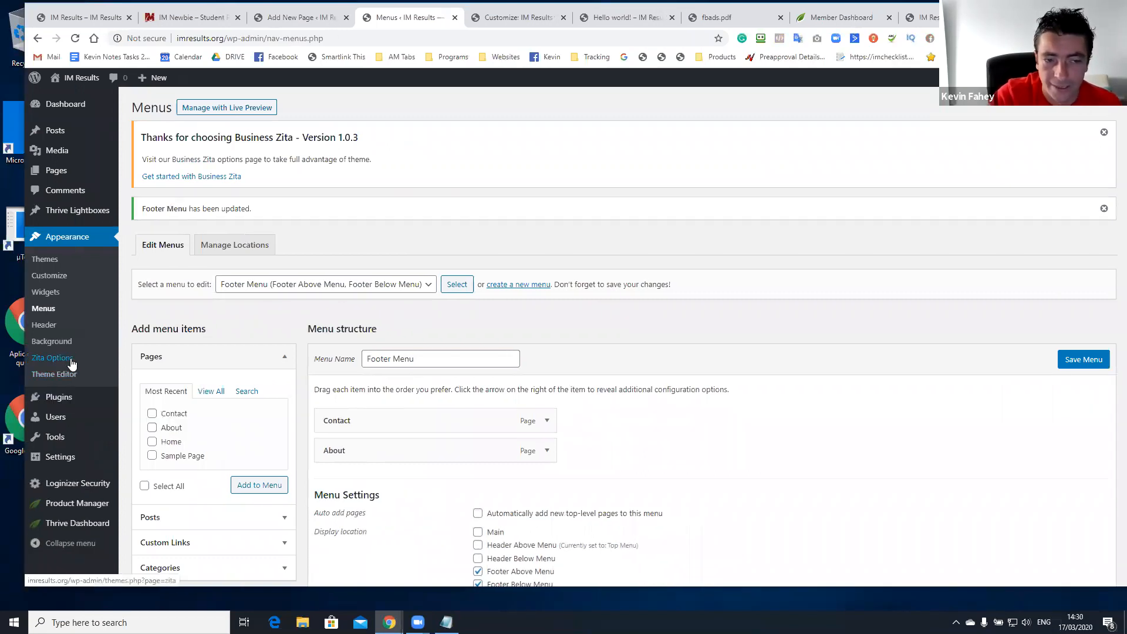
Open the Zita Options page and review its links to the customizer settings.
{"action": "left_click", "coordinate": [72, 364]}
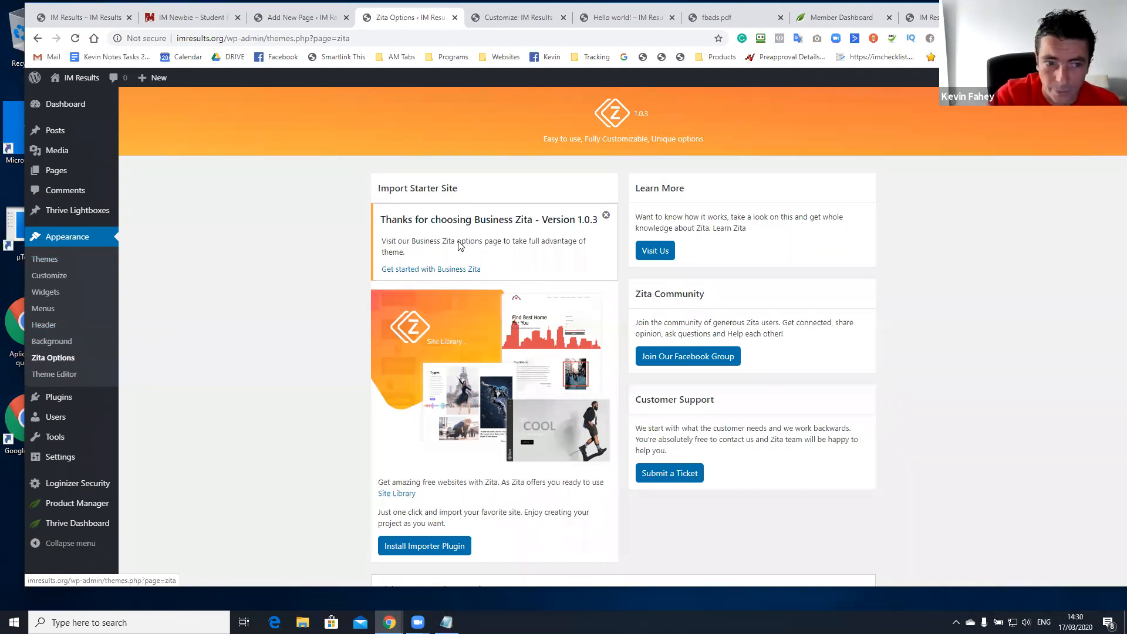
{"action": "scroll", "coordinate": [260, 249], "scroll_direction": "down", "scroll_amount": 2}
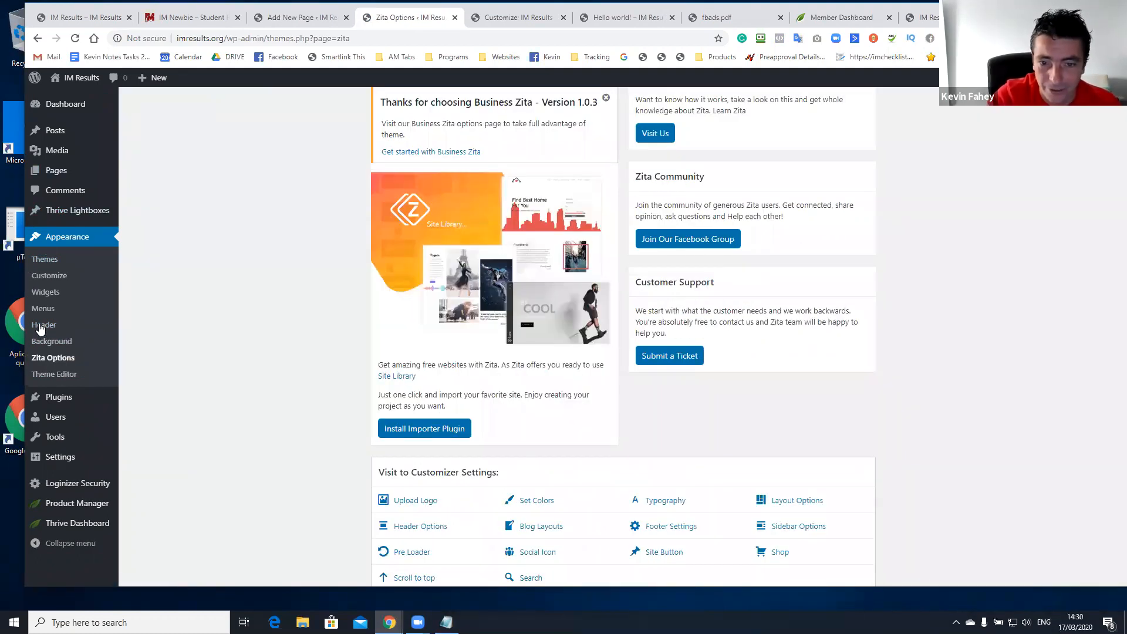
{"action": "scroll", "coordinate": [385, 407], "scroll_direction": "down", "scroll_amount": 2}
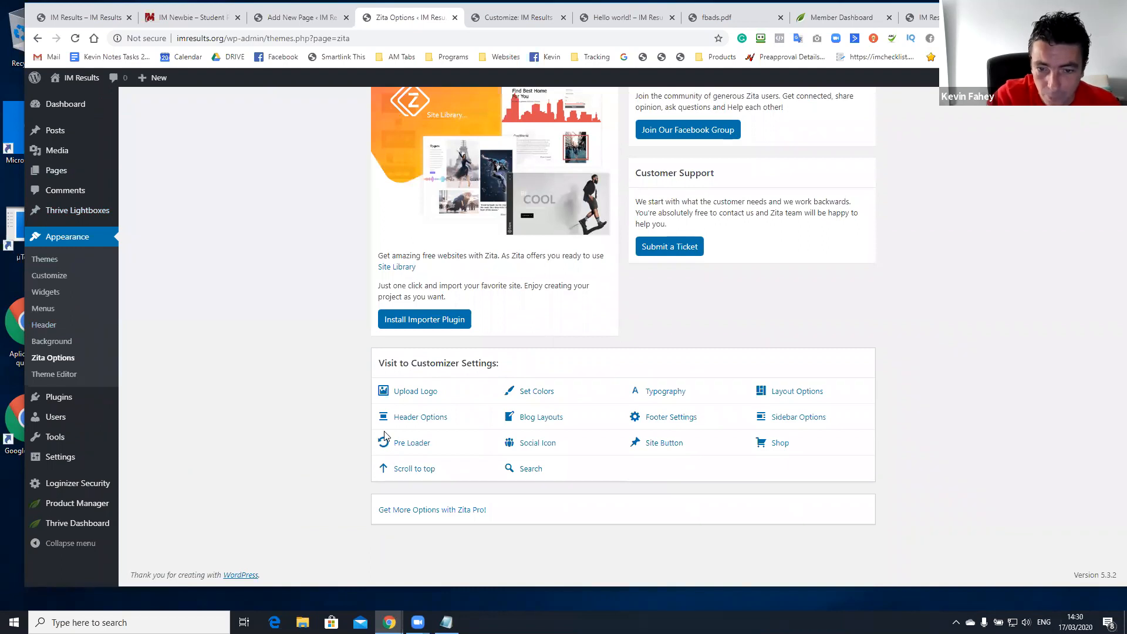
Check the Zita footer settings link, return to Zita Options, and open the Theme Editor past its direct-edit warning.
{"action": "left_click", "coordinate": [681, 418]}
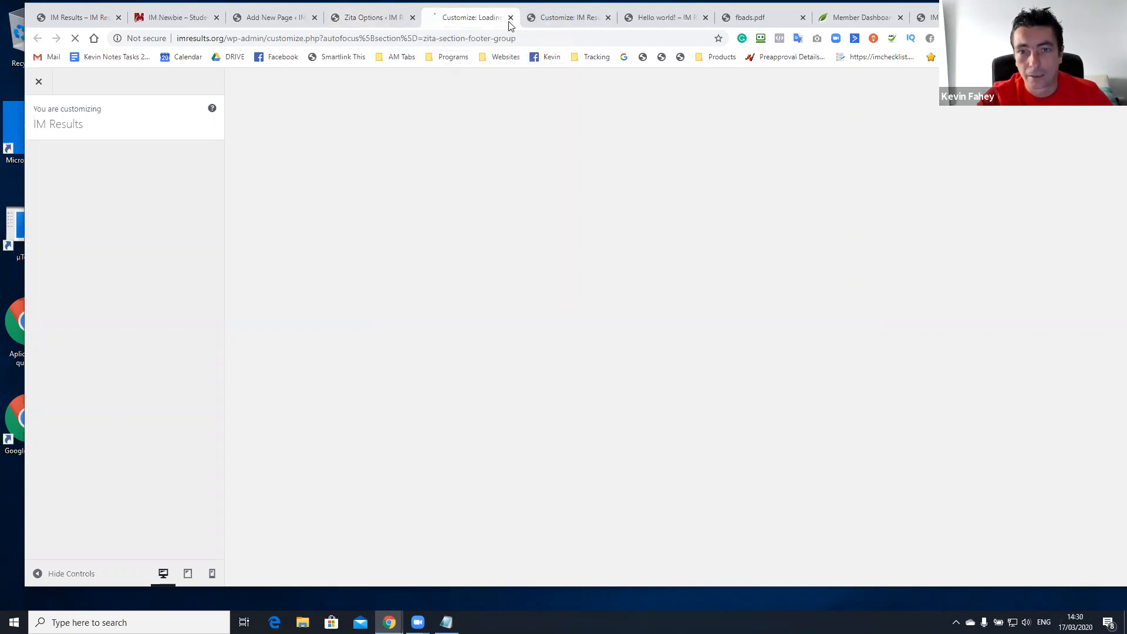
{"action": "left_click", "coordinate": [386, 22]}
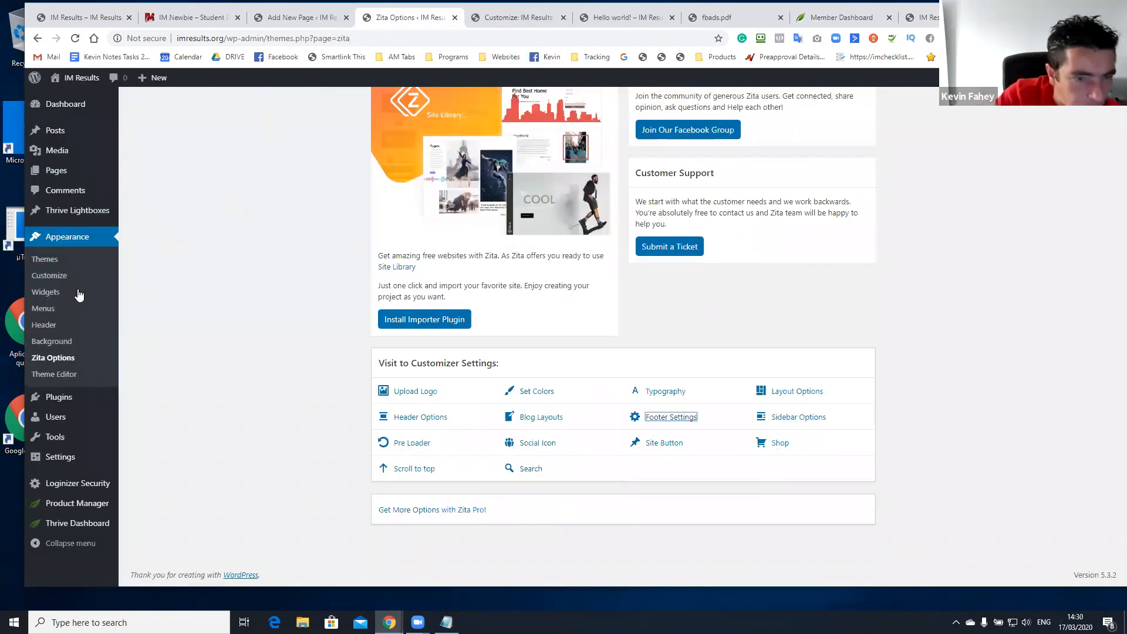
{"action": "left_click", "coordinate": [71, 379]}
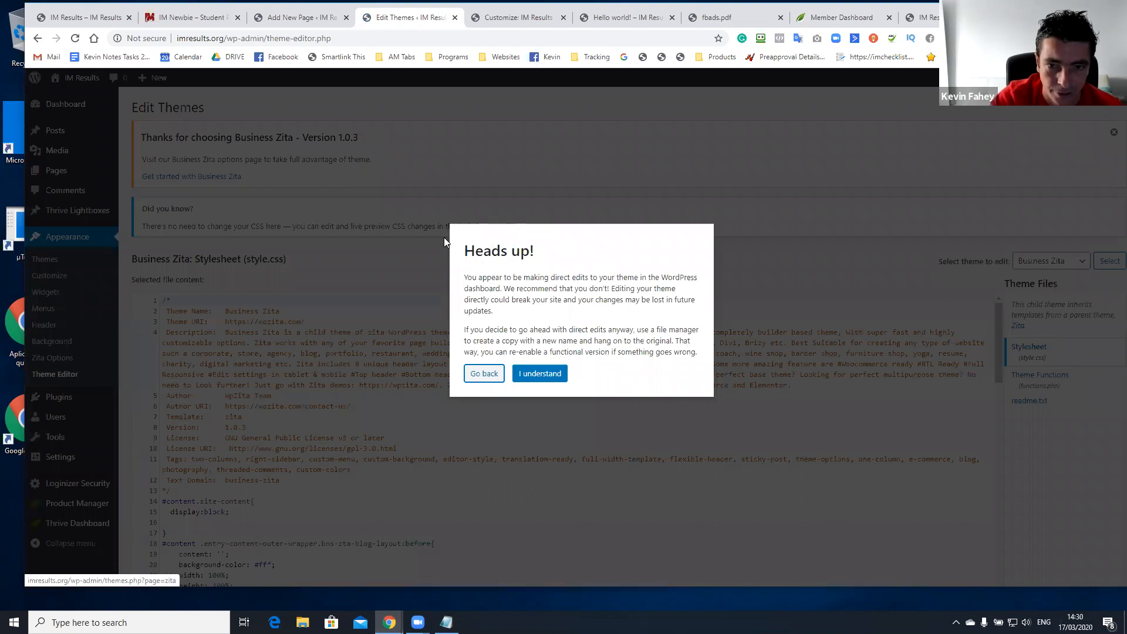
{"action": "left_click_drag", "start_coordinate": [467, 279], "coordinate": [637, 289]}
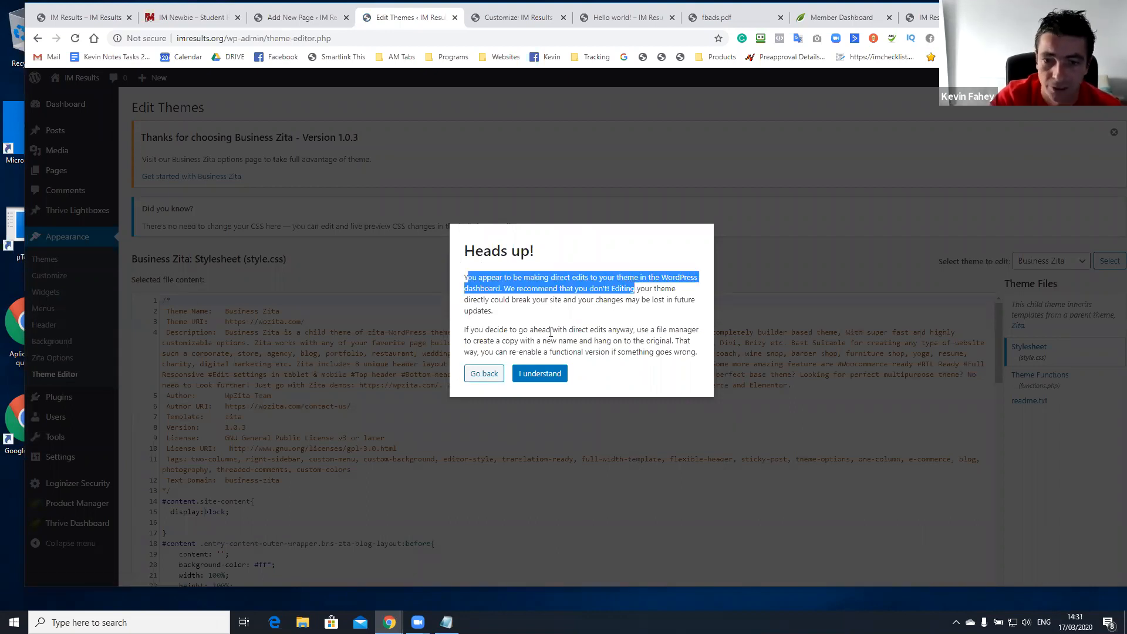
{"action": "left_click", "coordinate": [524, 374]}
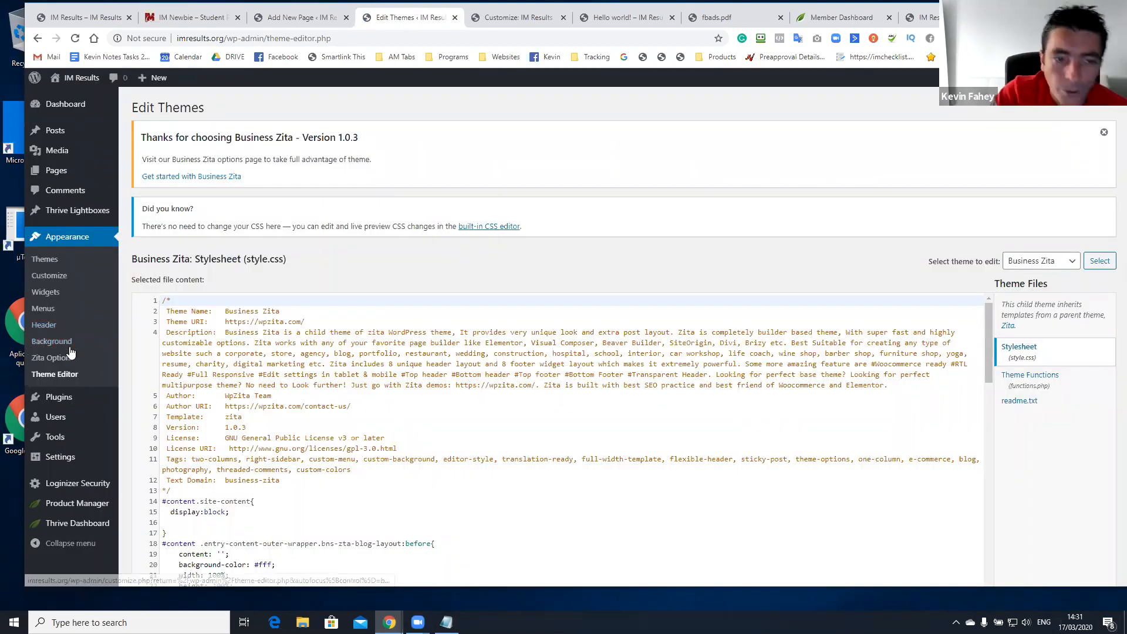
Open the Plugins page and review the list of installed plugins.
{"action": "left_click", "coordinate": [76, 399]}
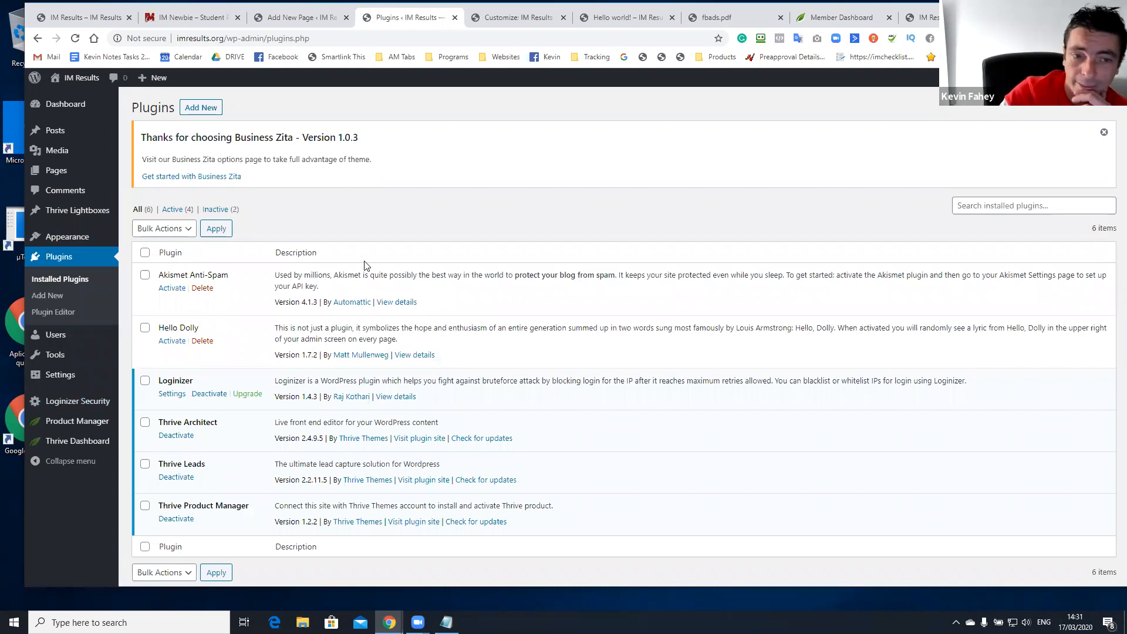
{"action": "scroll", "coordinate": [305, 210], "scroll_direction": "down", "scroll_amount": 1}
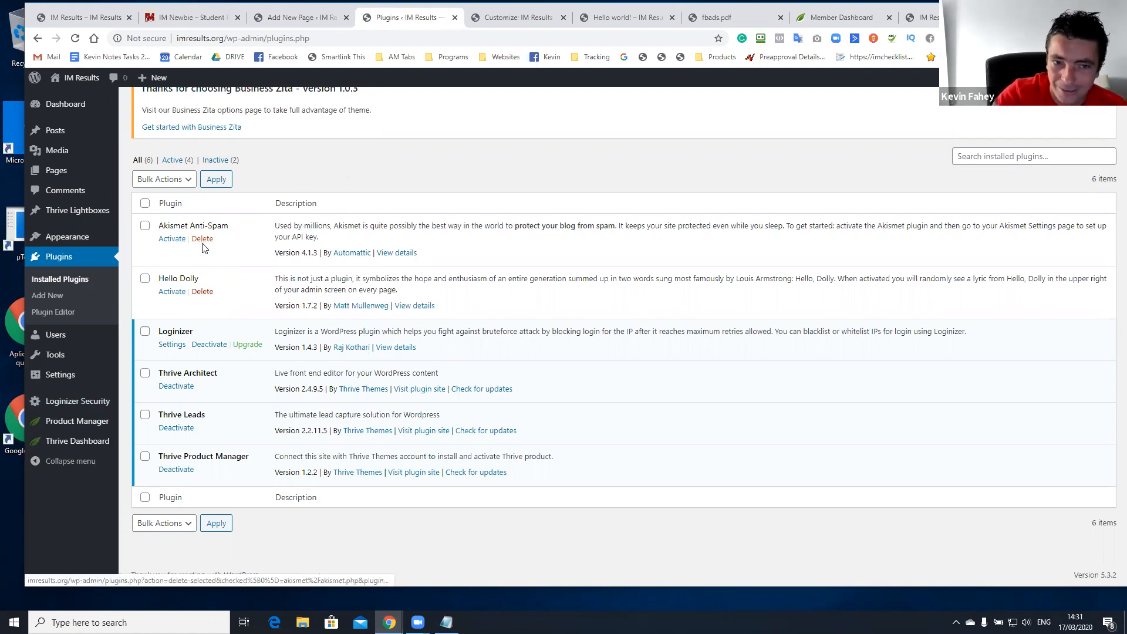
{"action": "scroll", "coordinate": [252, 264], "scroll_direction": "up", "scroll_amount": 1}
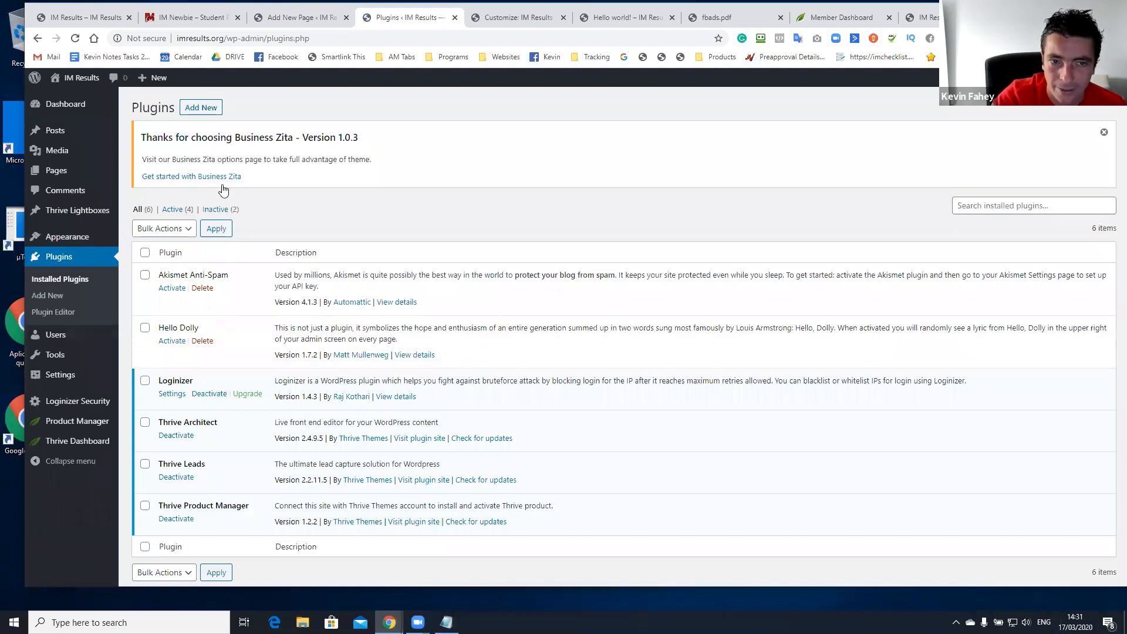
Open the Add Plugins page and search for "contact form" plugins.
{"action": "left_click", "coordinate": [202, 109]}
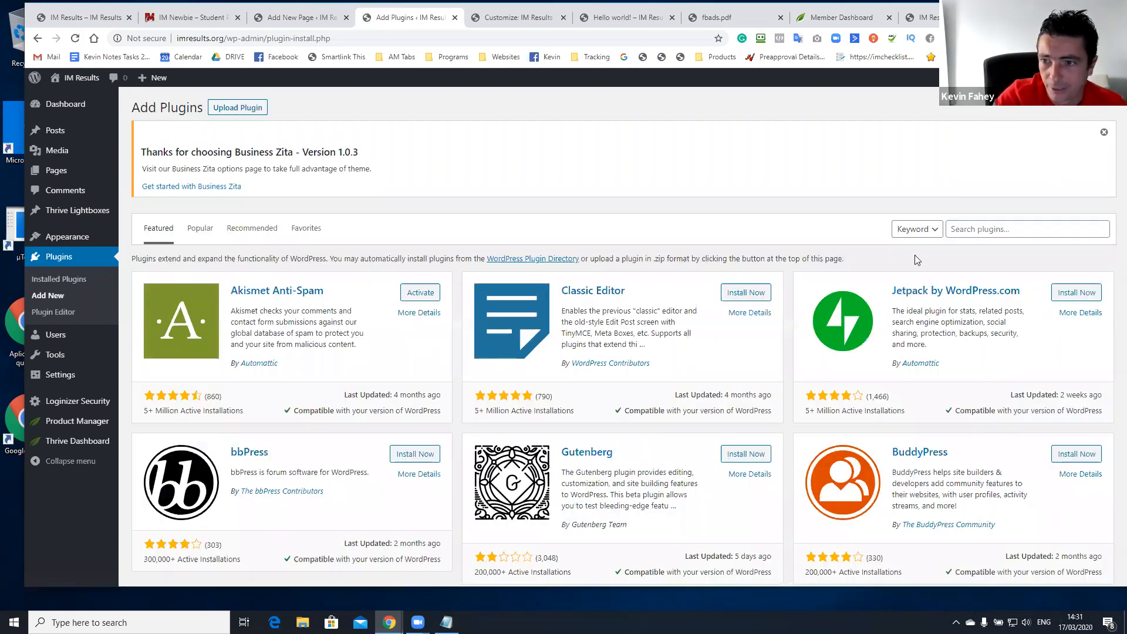
{"action": "left_click", "coordinate": [1002, 230]}
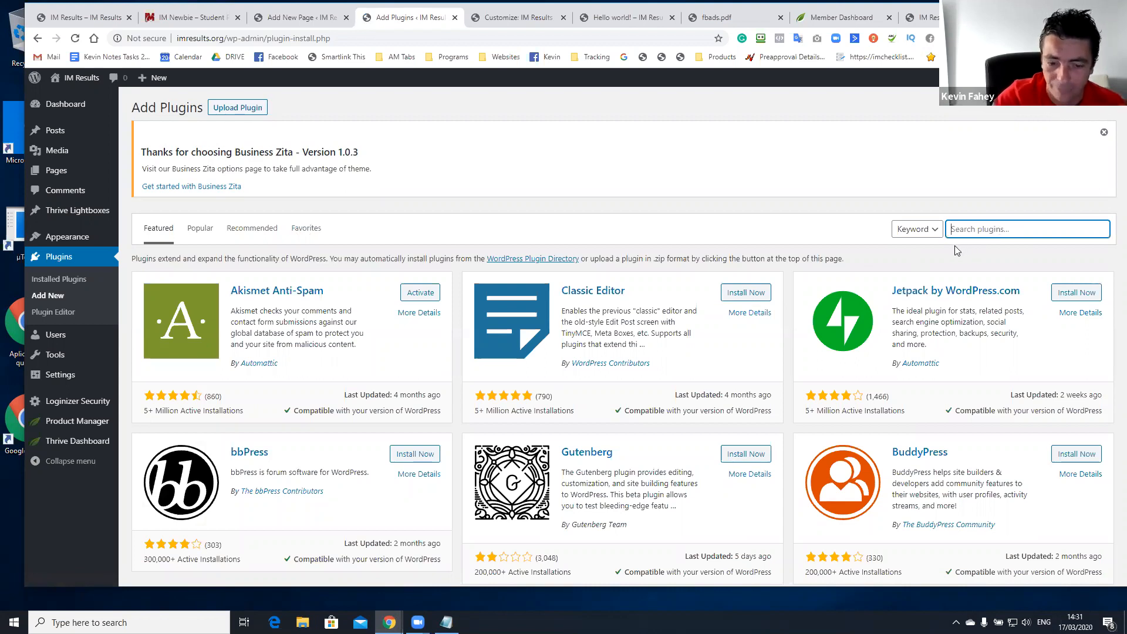
{"action": "type", "text": "contqct"}
{"action": "key", "text": "BackSpace"}
{"action": "key", "text": "BackSpace"}
{"action": "key", "text": "BackSpace"}
{"action": "key", "text": "BackSpace"}
{"action": "type", "text": "act form"}
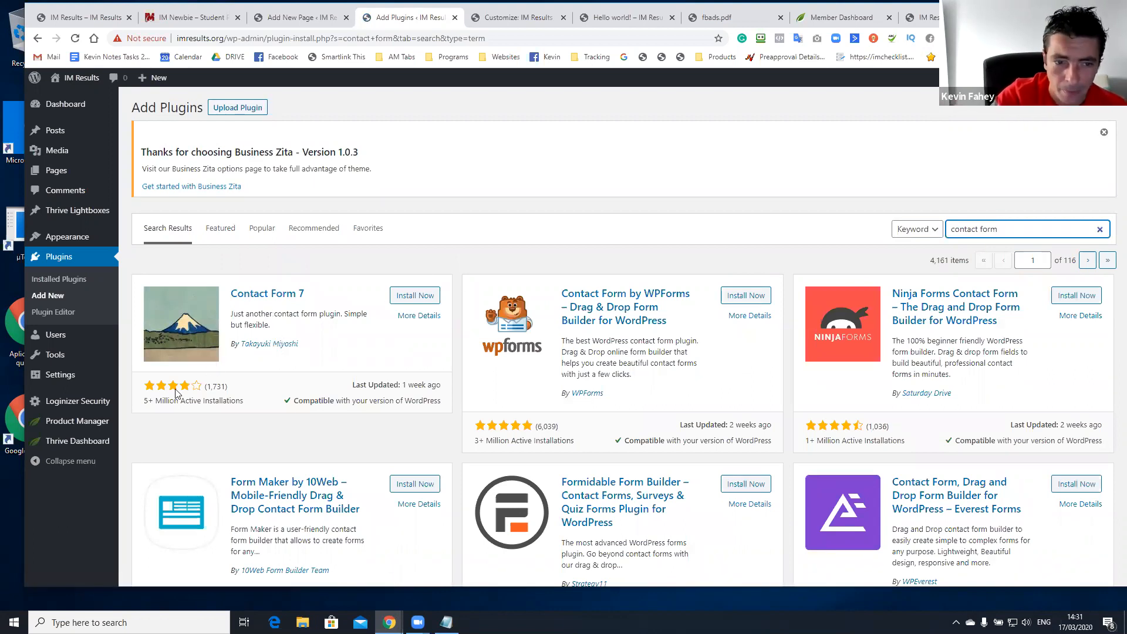
{"action": "left_click", "coordinate": [183, 409]}
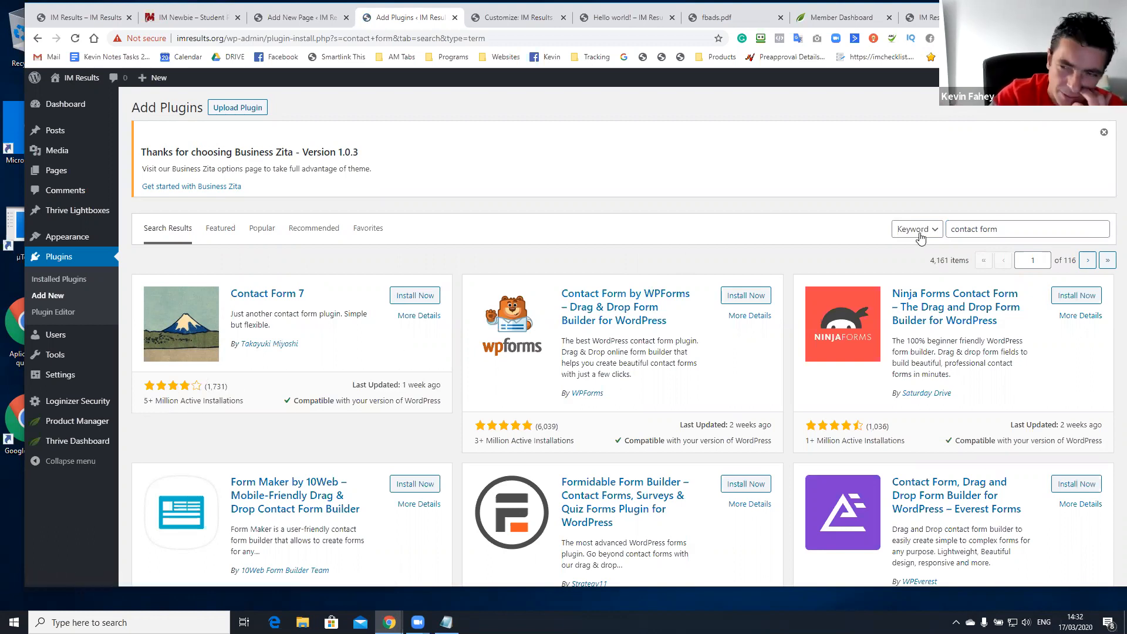
Replace the plugin search with "menu" and look through the matching plugins.
{"action": "left_click_drag", "start_coordinate": [1007, 230], "coordinate": [848, 198]}
{"action": "type", "text": "menu"}
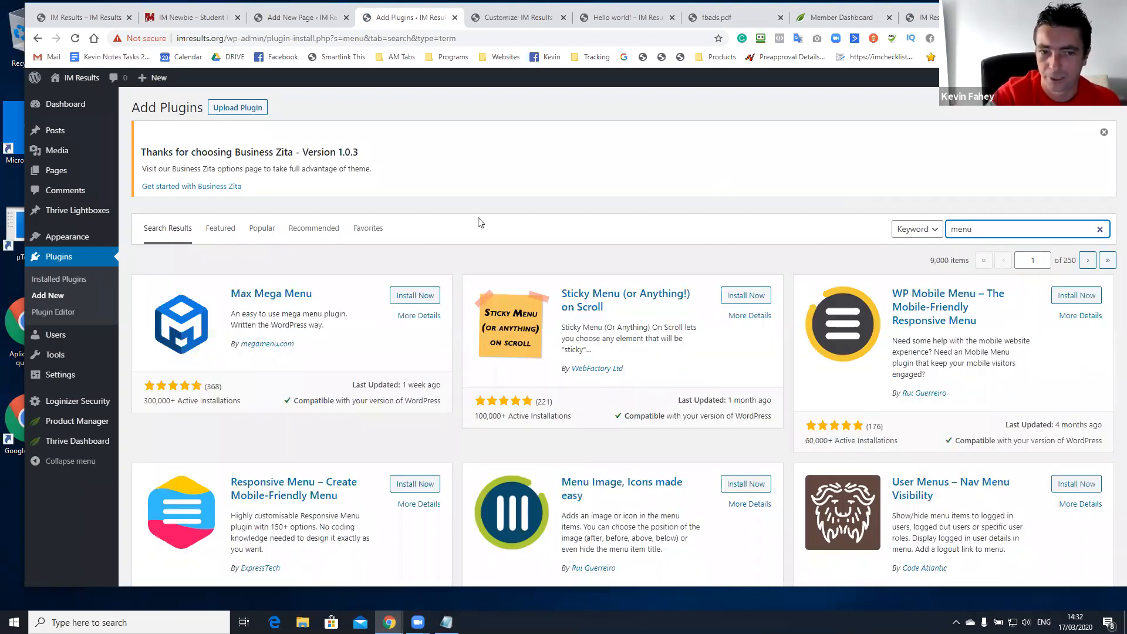
{"action": "scroll", "coordinate": [675, 293], "scroll_direction": "down", "scroll_amount": 2}
{"action": "scroll", "coordinate": [676, 297], "scroll_direction": "down", "scroll_amount": 4}
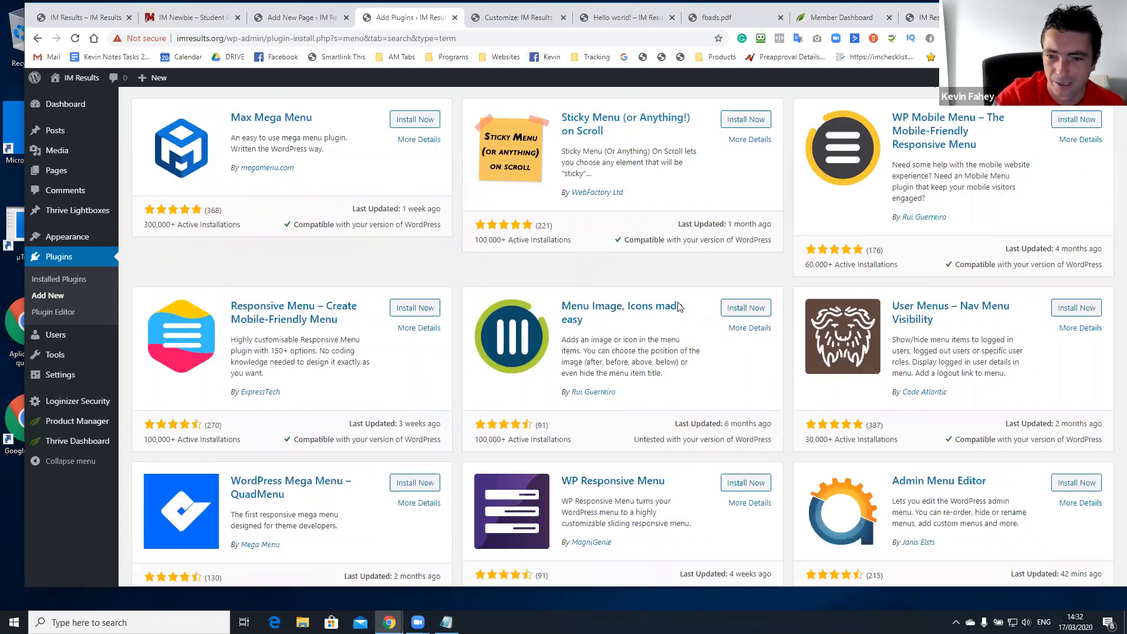
{"action": "scroll", "coordinate": [589, 360], "scroll_direction": "up", "scroll_amount": 6}
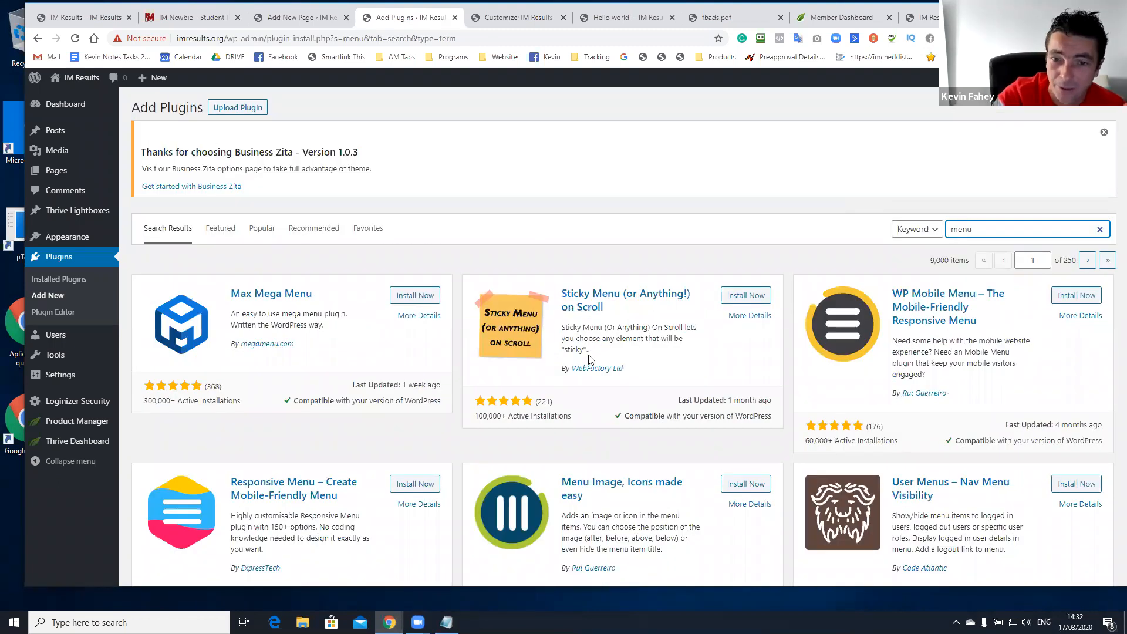
Clear the plugin search term and browse the full plugin directory.
{"action": "left_click_drag", "start_coordinate": [974, 229], "coordinate": [927, 233]}
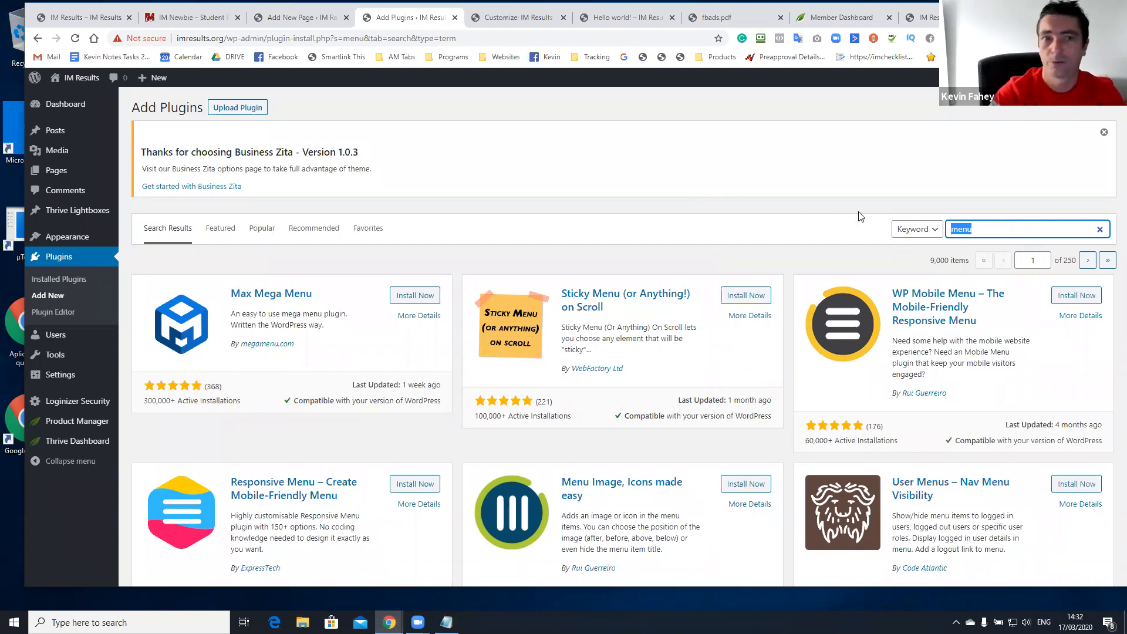
{"action": "key", "text": "BackSpace"}
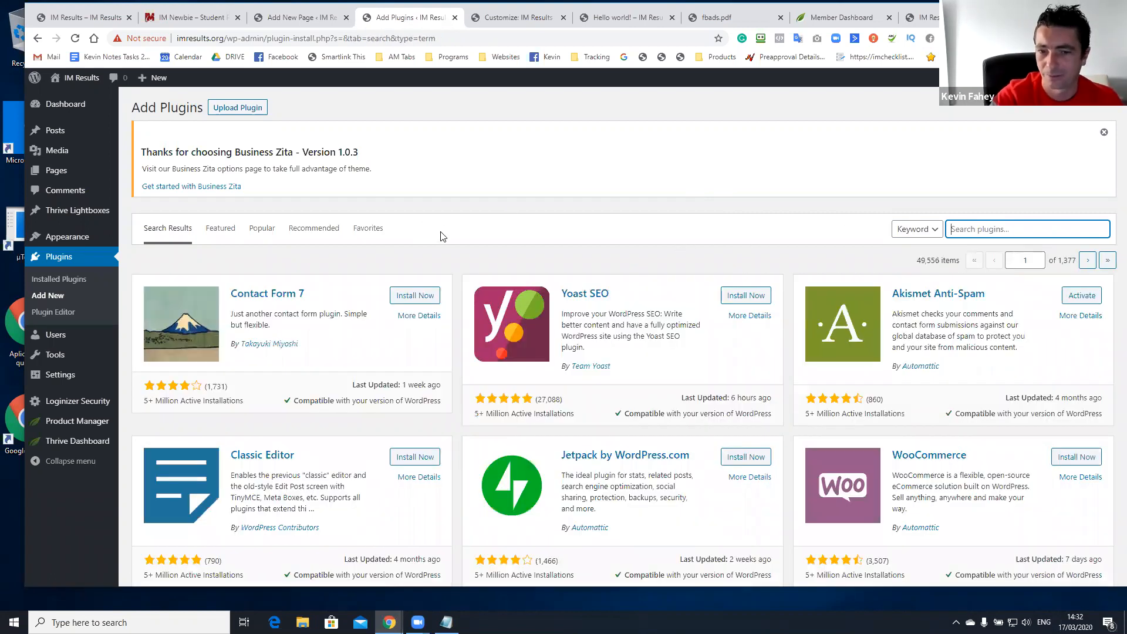
{"action": "scroll", "coordinate": [438, 235], "scroll_direction": "down", "scroll_amount": 4}
{"action": "scroll", "coordinate": [440, 236], "scroll_direction": "up", "scroll_amount": 3}
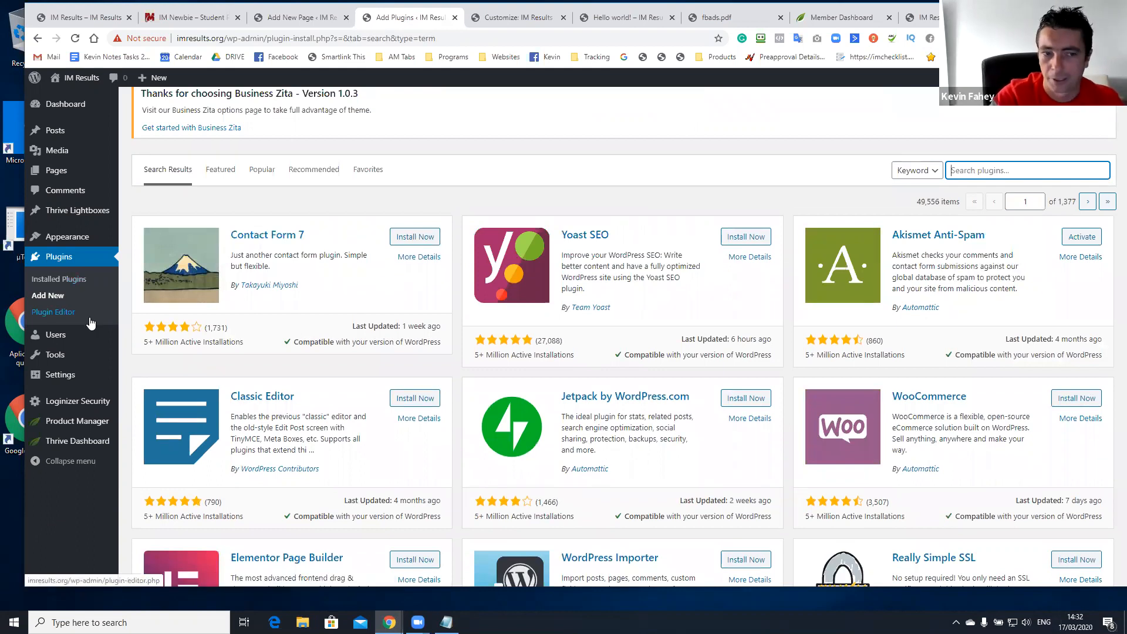
Open the All Users list to review the site's accounts, and look over the available Tools options.
{"action": "mouse_move", "coordinate": [68, 333]}
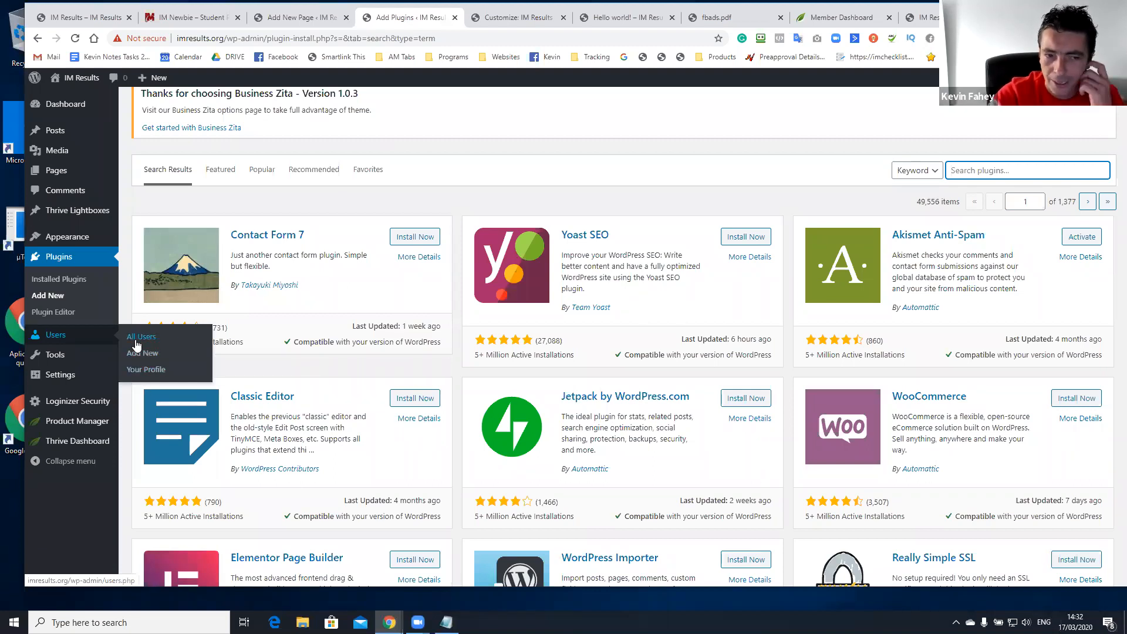
{"action": "left_click", "coordinate": [77, 339]}
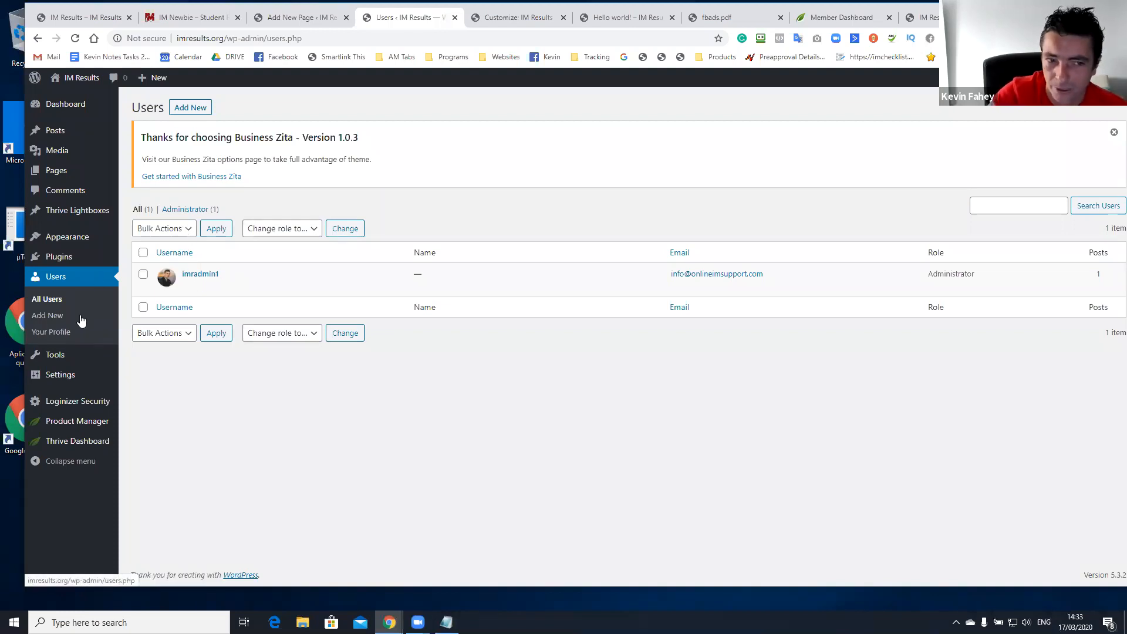
{"action": "mouse_move", "coordinate": [69, 355]}
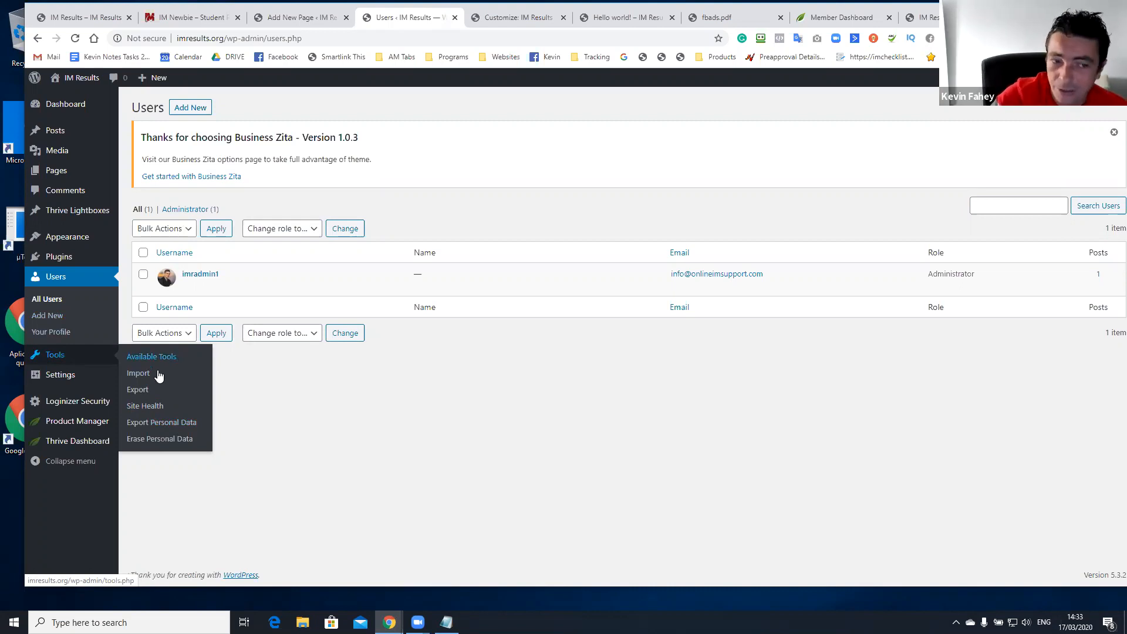
Open the General Settings and review the site title, tagline, site addresses, and date and time formats.
{"action": "mouse_move", "coordinate": [56, 383]}
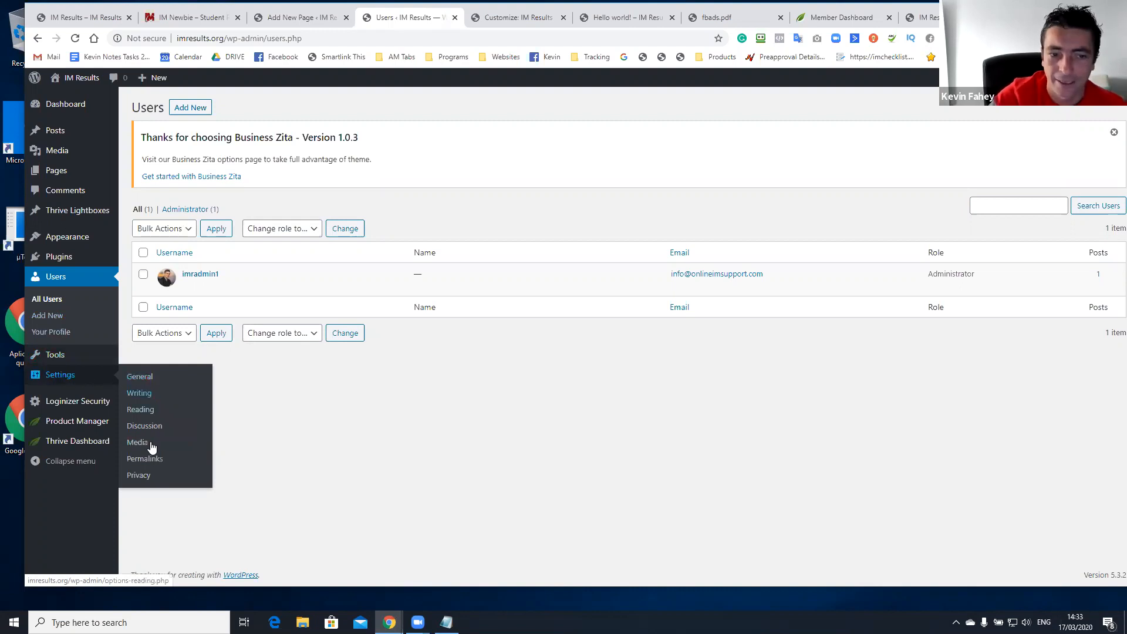
{"action": "left_click", "coordinate": [137, 382]}
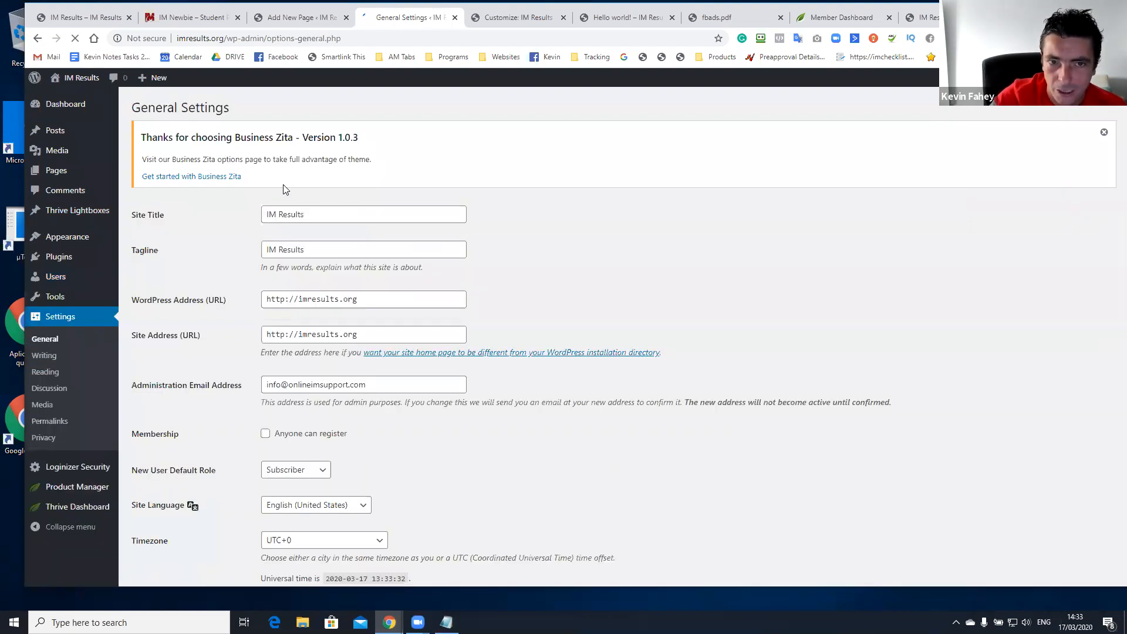
{"action": "left_click_drag", "start_coordinate": [323, 216], "coordinate": [246, 220]}
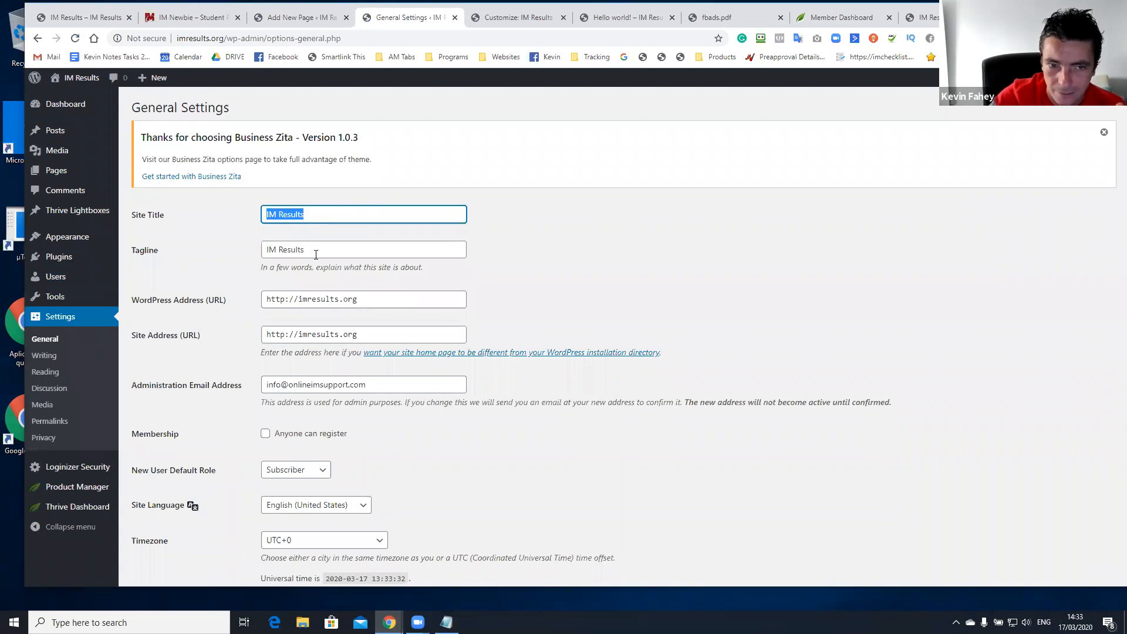
{"action": "left_click_drag", "start_coordinate": [316, 254], "coordinate": [264, 251]}
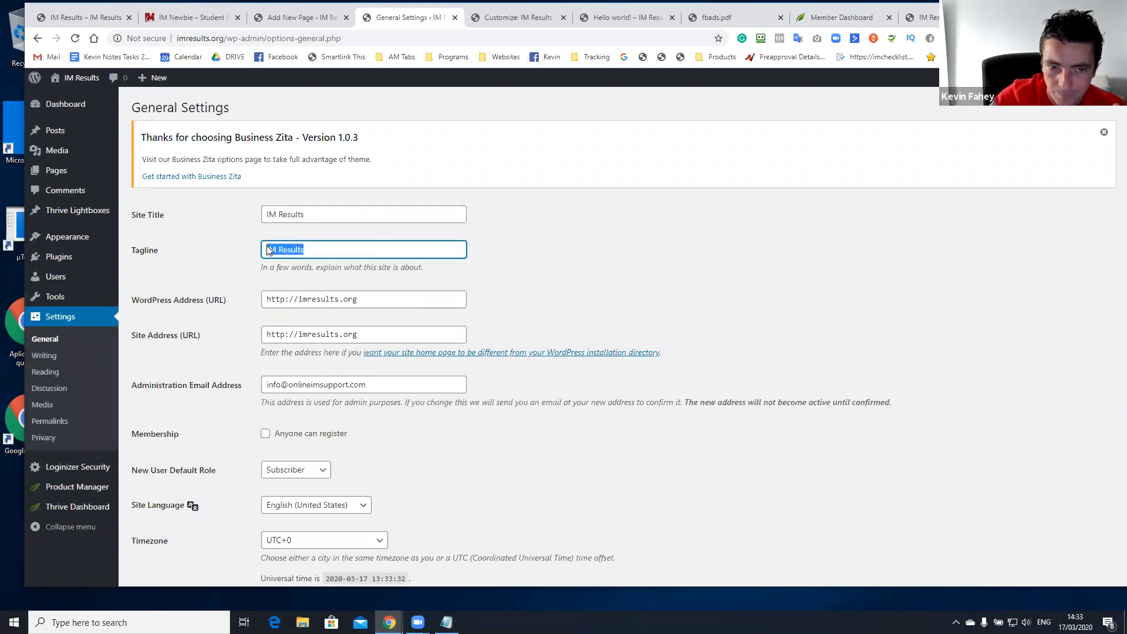
{"action": "left_click", "coordinate": [287, 300]}
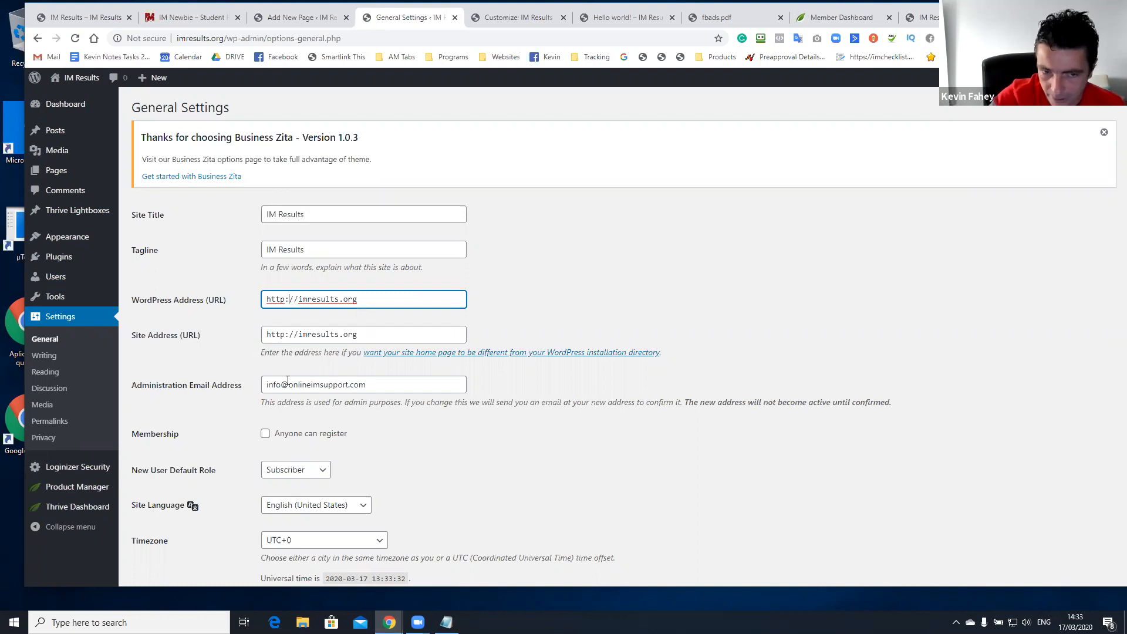
{"action": "scroll", "coordinate": [292, 388], "scroll_direction": "down", "scroll_amount": 3}
{"action": "scroll", "coordinate": [332, 268], "scroll_direction": "down", "scroll_amount": 2}
{"action": "scroll", "coordinate": [300, 308], "scroll_direction": "down", "scroll_amount": 1}
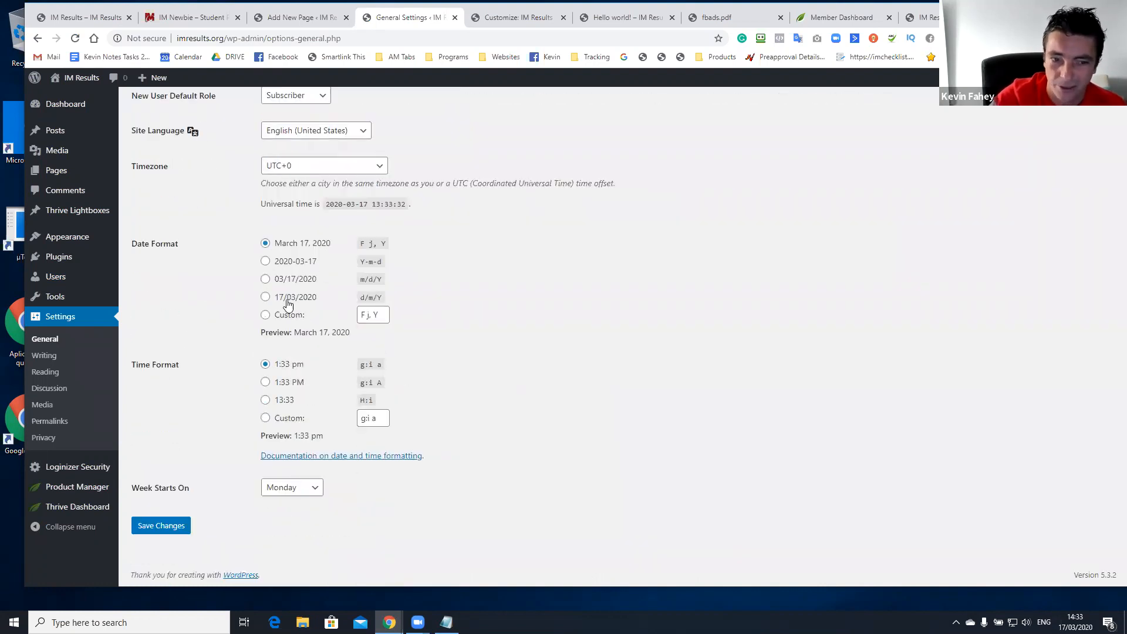
{"action": "scroll", "coordinate": [288, 297], "scroll_direction": "up", "scroll_amount": 6}
{"action": "left_click_drag", "start_coordinate": [316, 216], "coordinate": [257, 205]}
{"action": "left_click", "coordinate": [318, 216]}
{"action": "left_click_drag", "start_coordinate": [141, 215], "coordinate": [145, 251]}
Open the Writing Settings and review the post defaults, post via email, and Update Services list.
{"action": "left_click", "coordinate": [56, 360]}
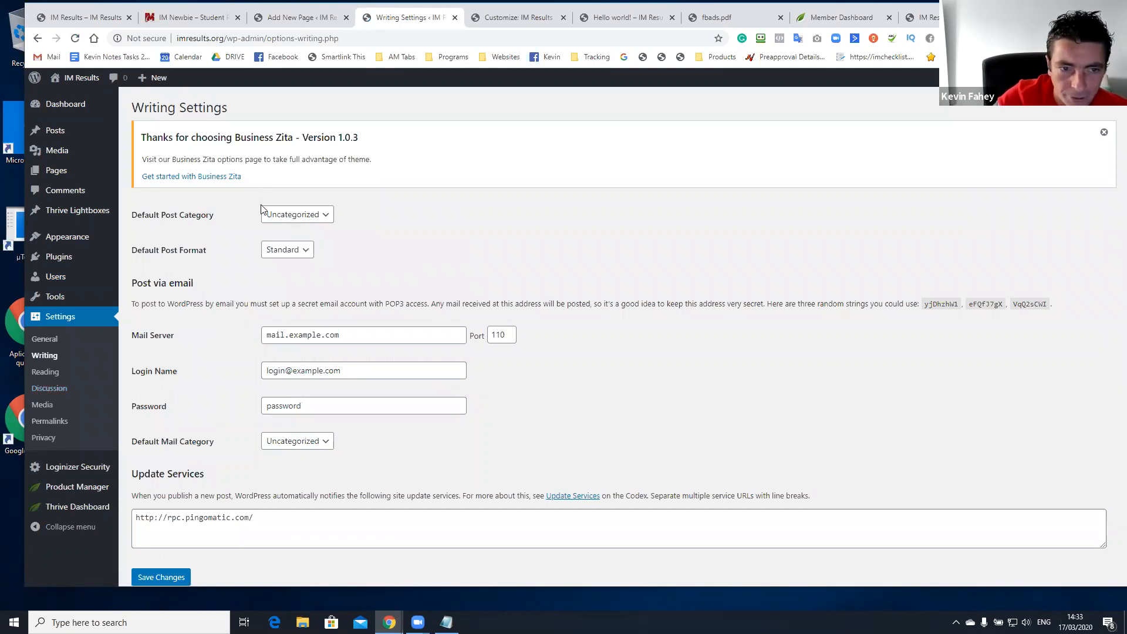
{"action": "scroll", "coordinate": [285, 336], "scroll_direction": "down", "scroll_amount": 1}
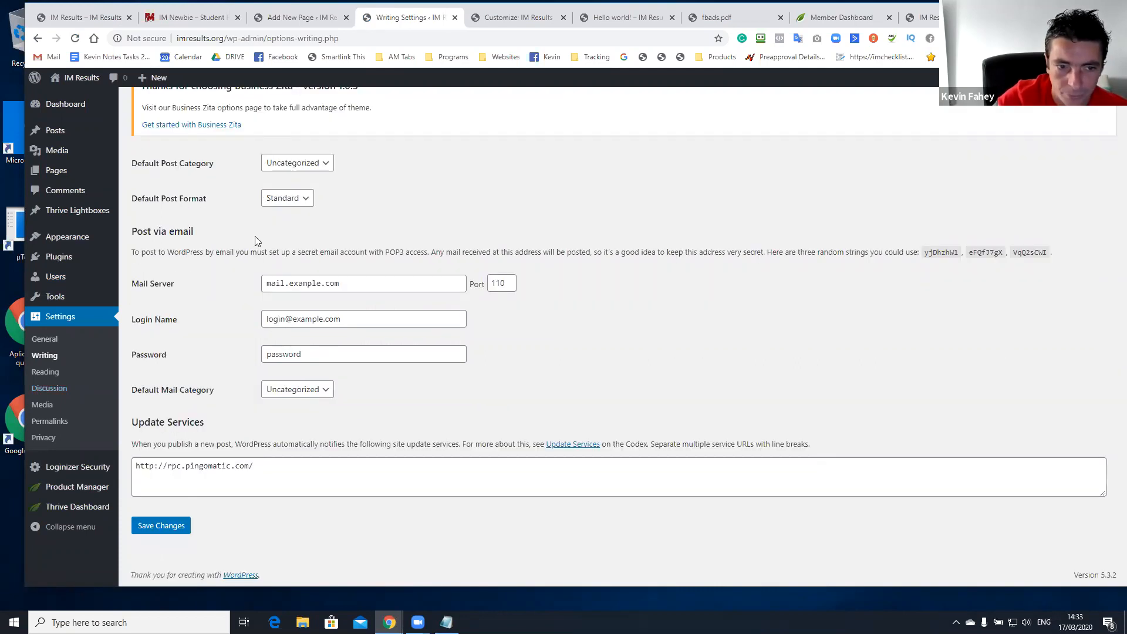
{"action": "left_click", "coordinate": [282, 469]}
{"action": "left_click_drag", "start_coordinate": [147, 445], "coordinate": [191, 439]}
{"action": "left_click", "coordinate": [277, 472]}
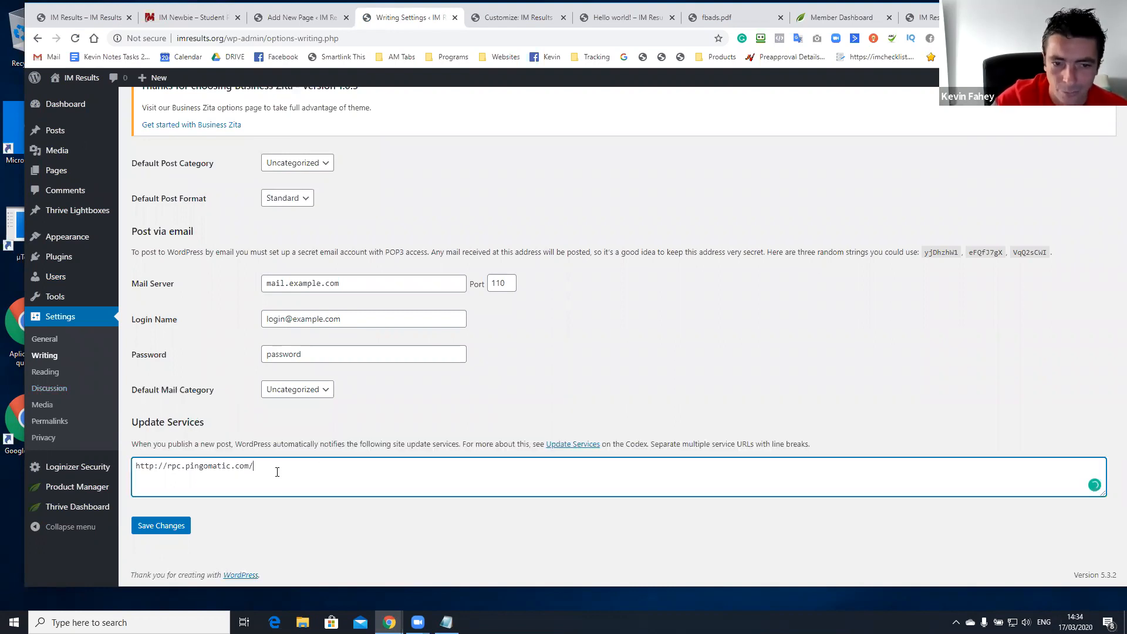
In Reading Settings, make the homepage display a static page, choose Home as the homepage, and save the changes.
{"action": "left_click", "coordinate": [56, 375]}
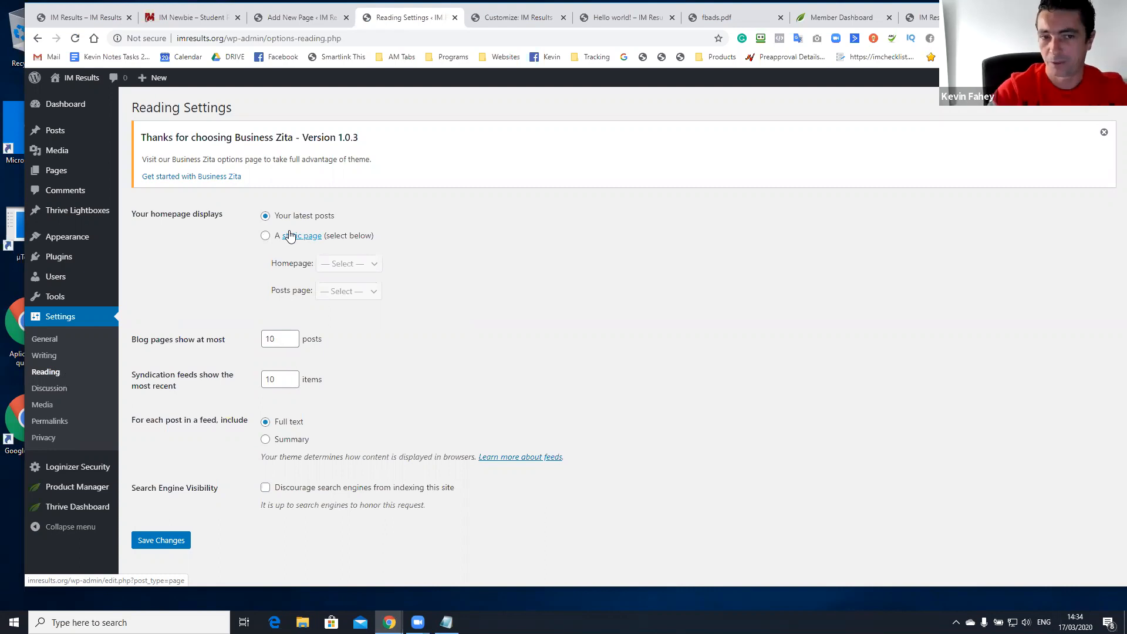
{"action": "left_click_drag", "start_coordinate": [335, 216], "coordinate": [276, 218]}
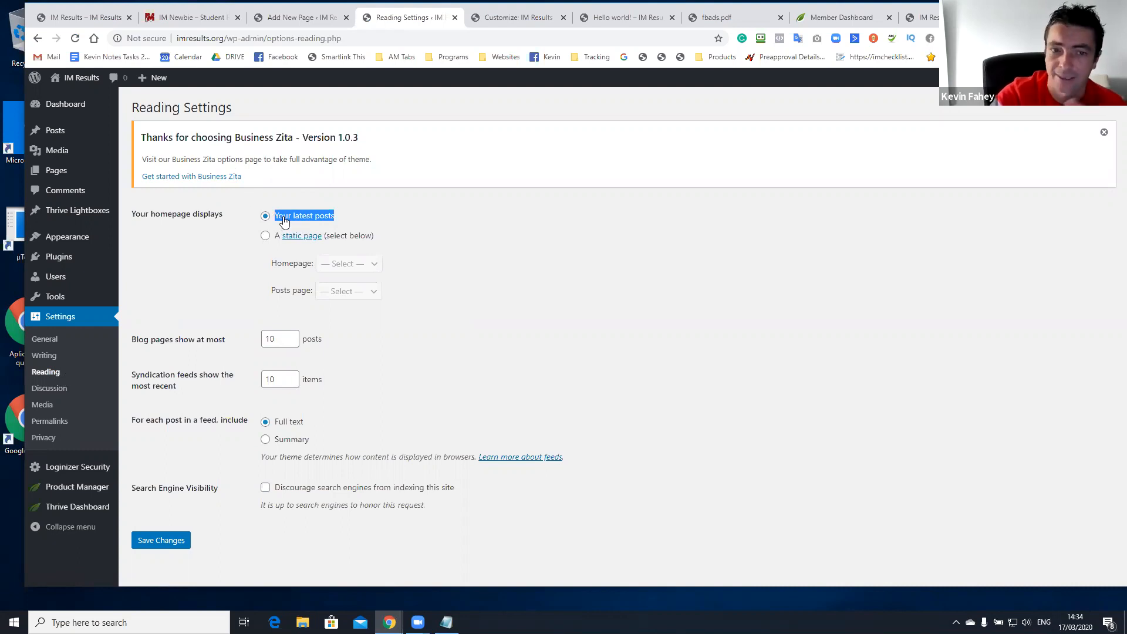
{"action": "left_click", "coordinate": [265, 236]}
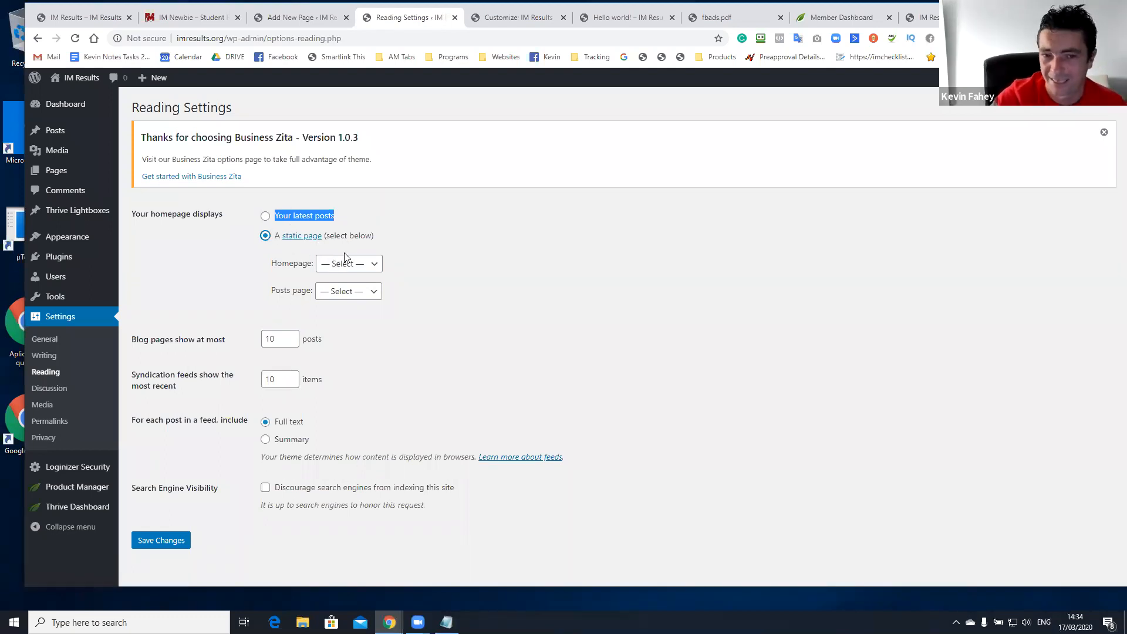
{"action": "left_click", "coordinate": [348, 267]}
{"action": "left_click", "coordinate": [356, 317]}
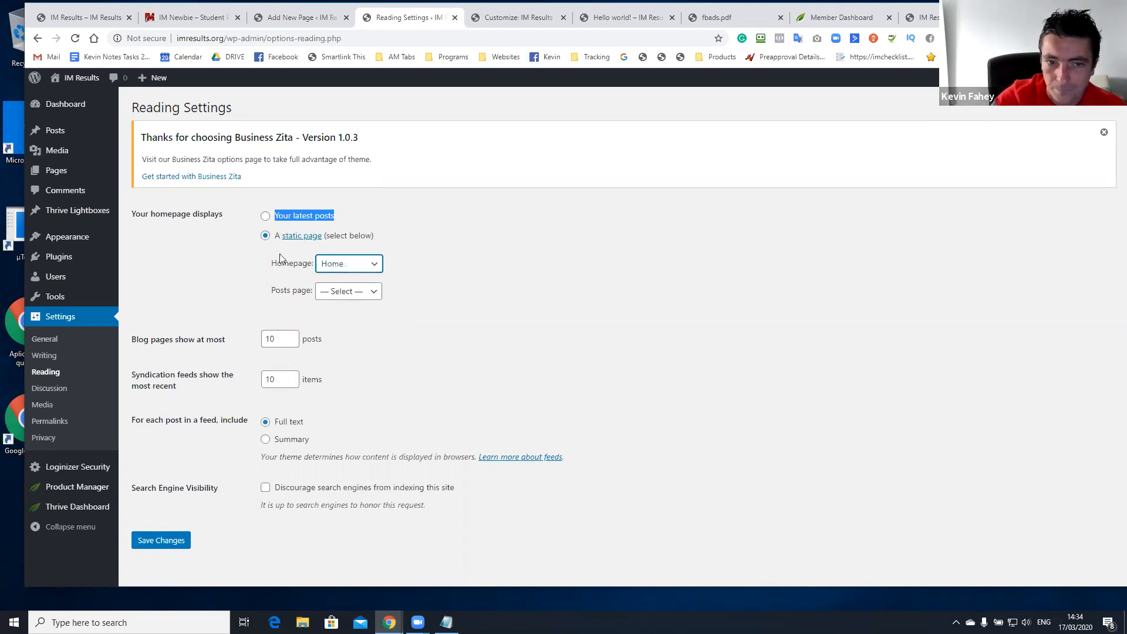
{"action": "left_click", "coordinate": [175, 541]}
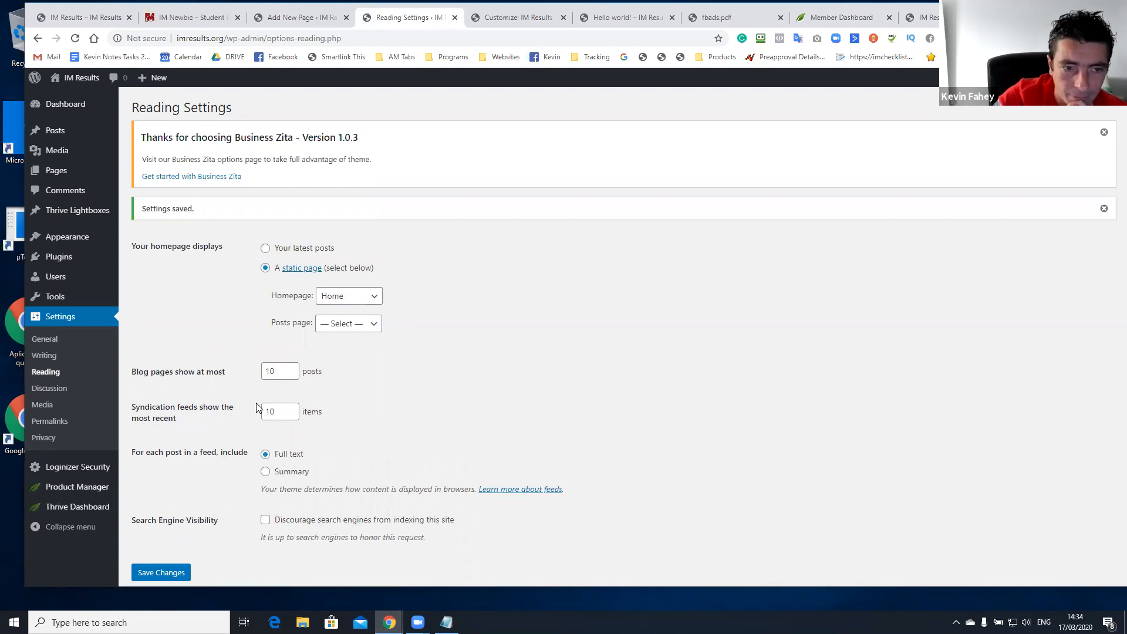
Open the Discussion Settings and review the default post, comment notification, approval, moderation and avatar options.
{"action": "left_click", "coordinate": [56, 392]}
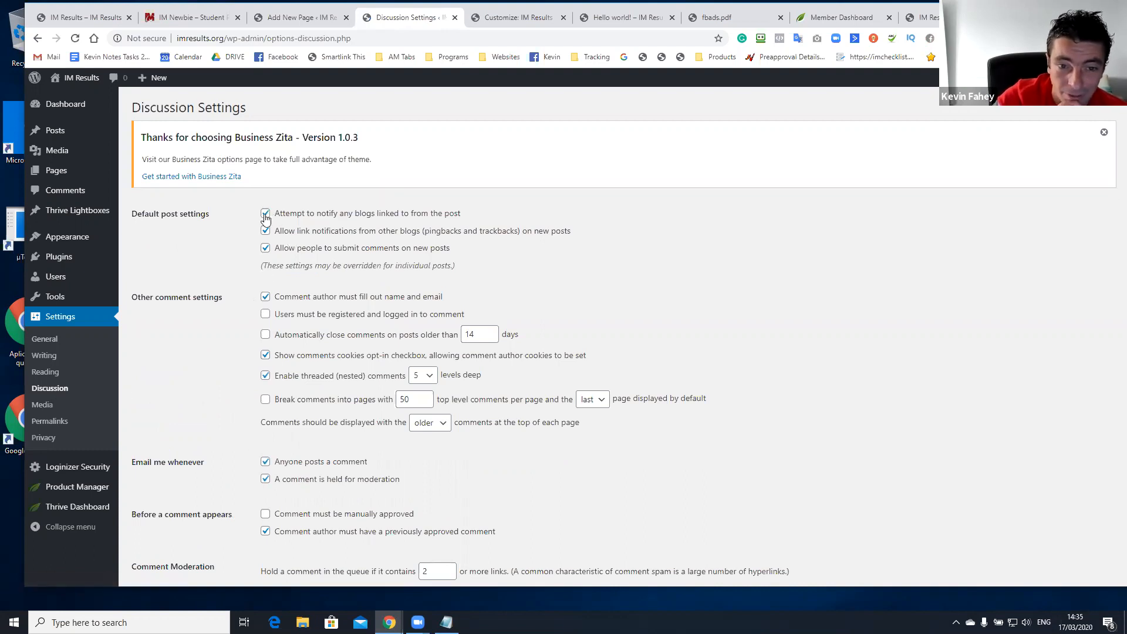
{"action": "scroll", "coordinate": [289, 413], "scroll_direction": "down", "scroll_amount": 3}
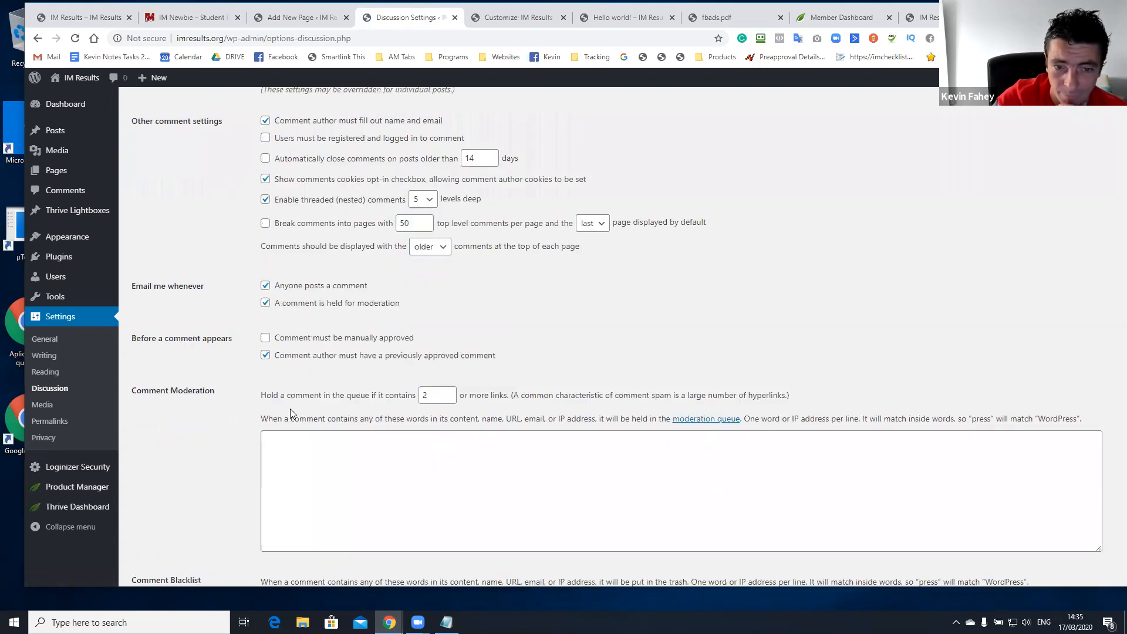
{"action": "right_click", "coordinate": [267, 288]}
{"action": "left_click", "coordinate": [262, 292]}
{"action": "right_click", "coordinate": [262, 290]}
{"action": "right_click", "coordinate": [262, 284]}
{"action": "left_click", "coordinate": [236, 341]}
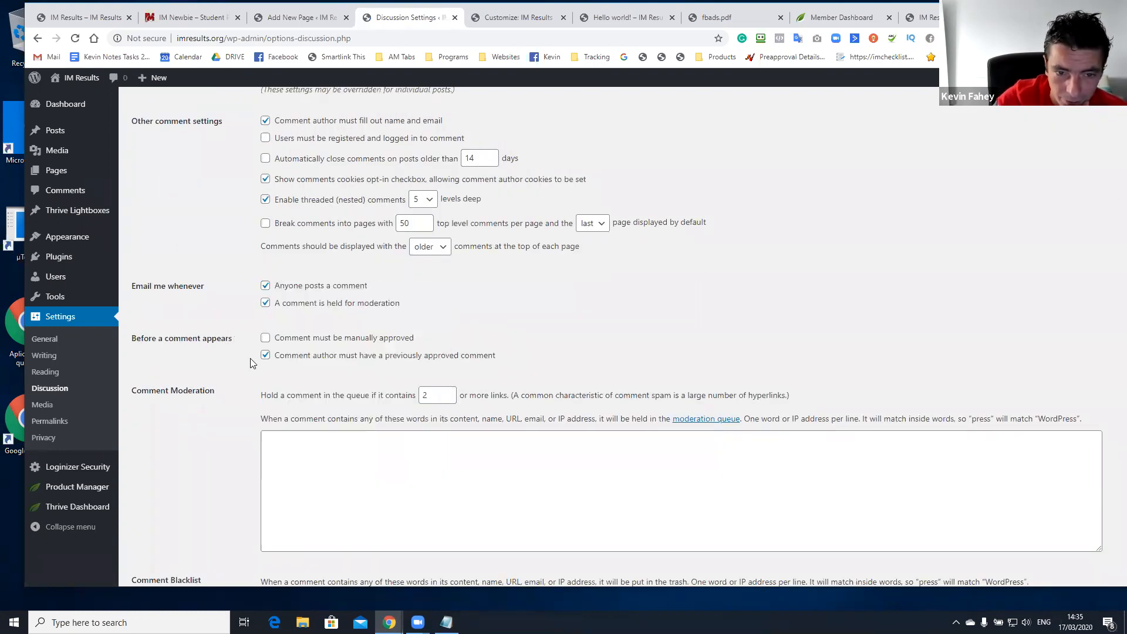
{"action": "right_click", "coordinate": [272, 363]}
{"action": "scroll", "coordinate": [282, 342], "scroll_direction": "down", "scroll_amount": 2}
{"action": "right_click", "coordinate": [281, 343]}
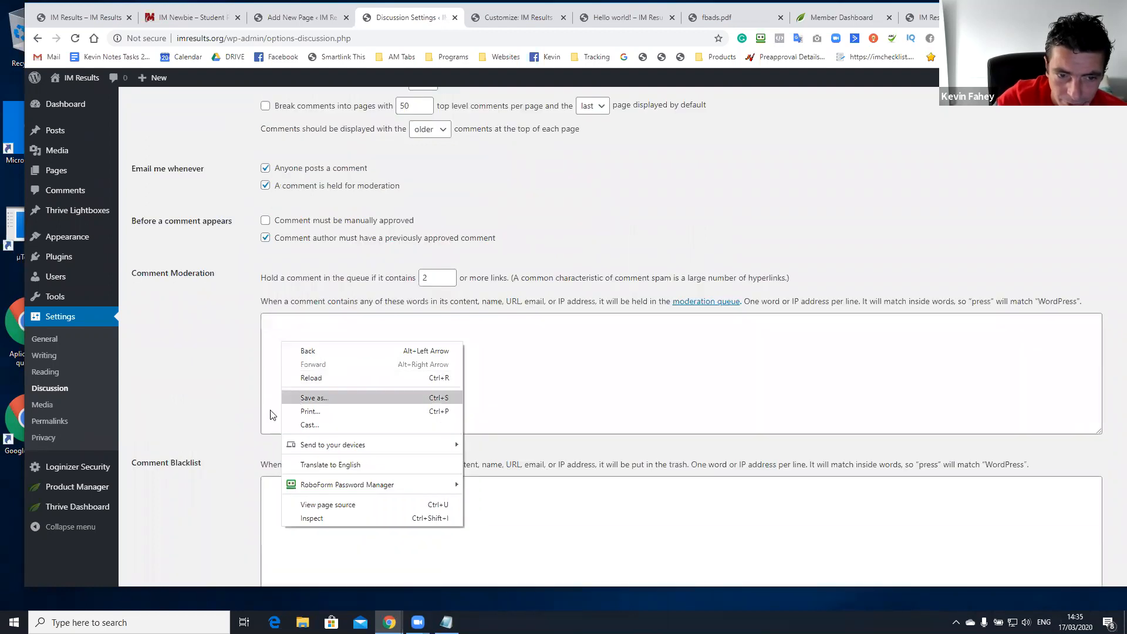
{"action": "left_click", "coordinate": [229, 440]}
{"action": "scroll", "coordinate": [229, 438], "scroll_direction": "down", "scroll_amount": 4}
{"action": "scroll", "coordinate": [256, 469], "scroll_direction": "down", "scroll_amount": 4}
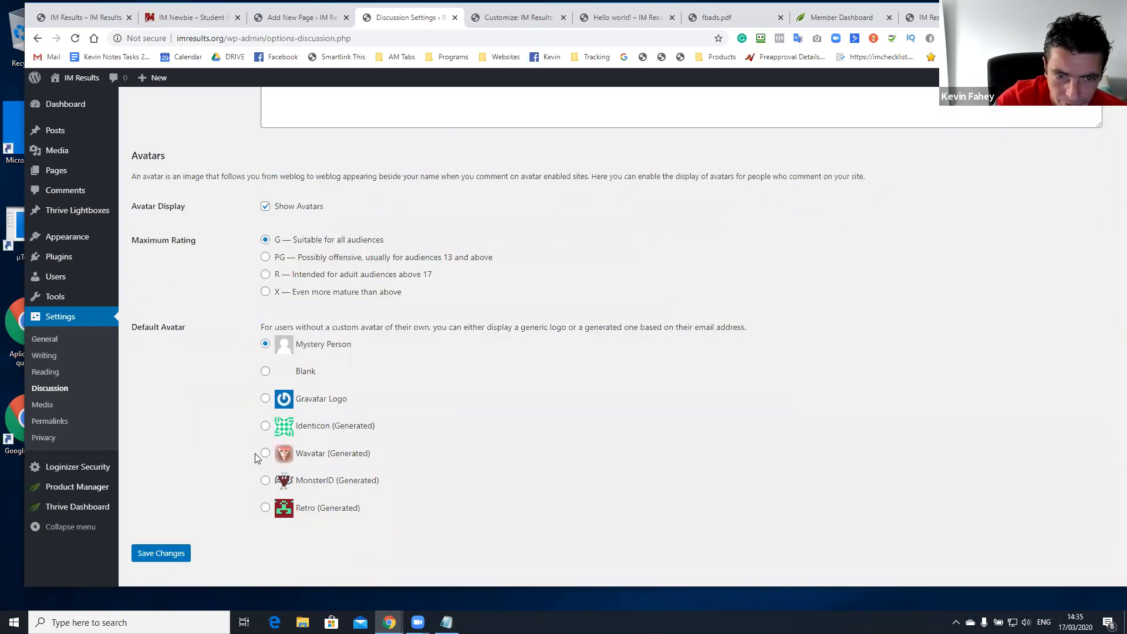
{"action": "scroll", "coordinate": [258, 383], "scroll_direction": "up", "scroll_amount": 12}
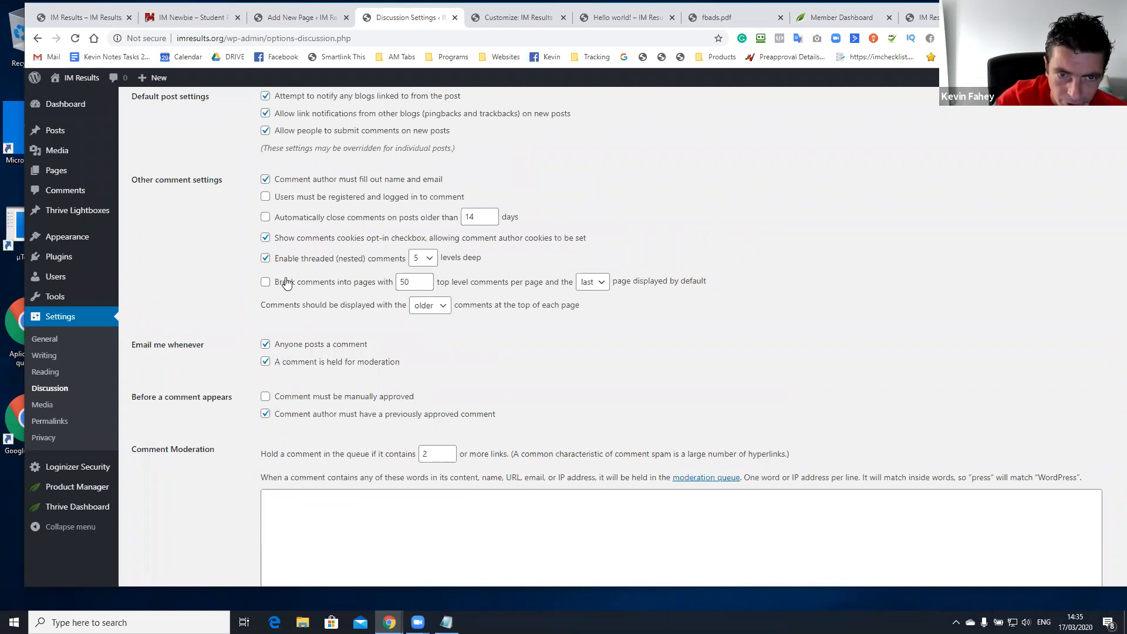
{"action": "scroll", "coordinate": [282, 216], "scroll_direction": "up", "scroll_amount": 2}
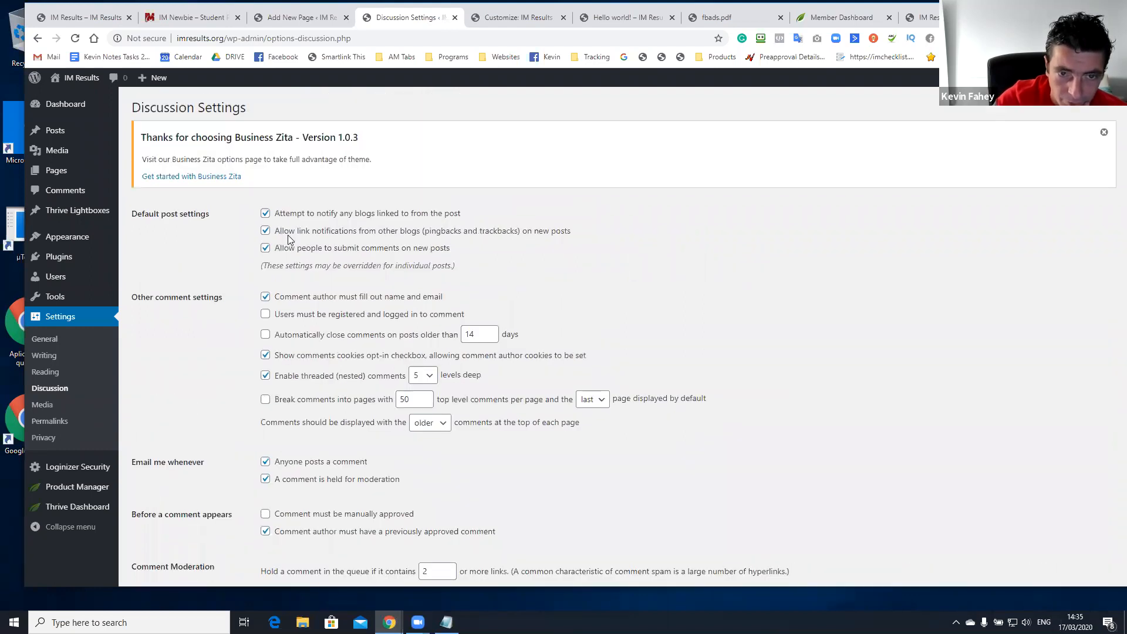
Save the Discussion Settings with their current options.
{"action": "scroll", "coordinate": [280, 242], "scroll_direction": "down", "scroll_amount": 14}
{"action": "left_click", "coordinate": [172, 524]}
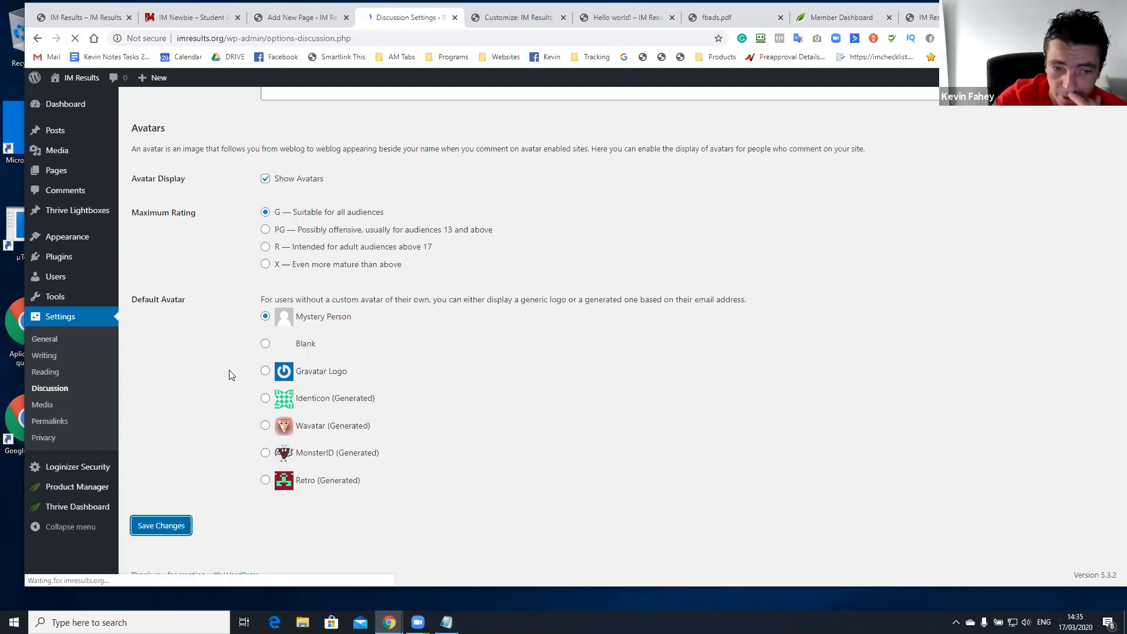
{"action": "scroll", "coordinate": [281, 301], "scroll_direction": "down", "scroll_amount": 5}
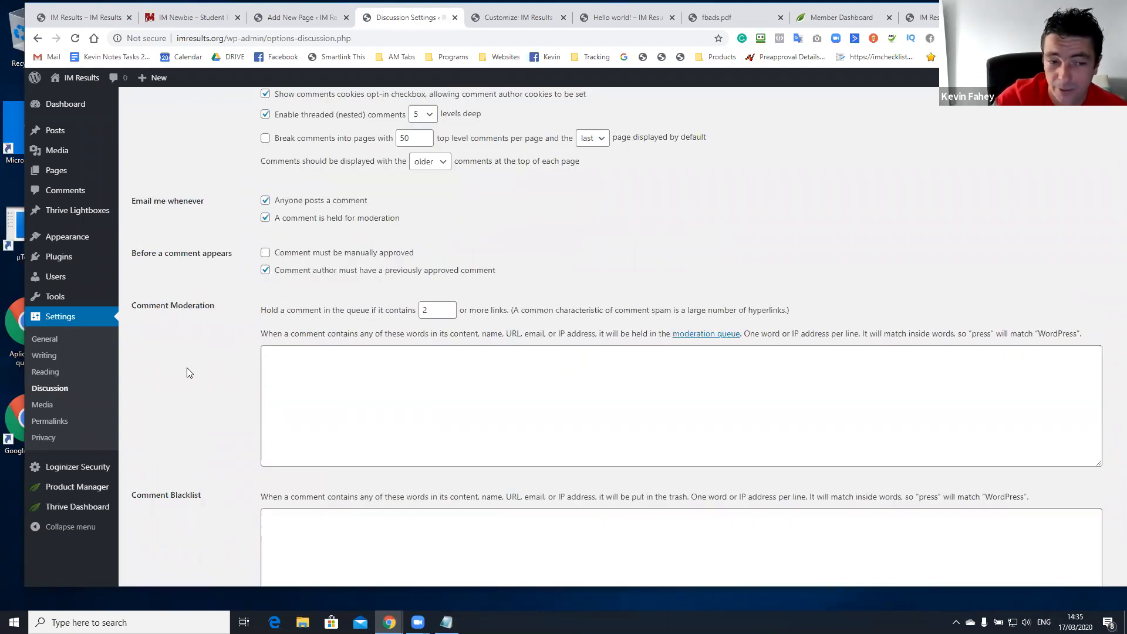
Open the Media Settings and review the thumbnail, medium and large image sizes and the upload folder option.
{"action": "left_click", "coordinate": [39, 407]}
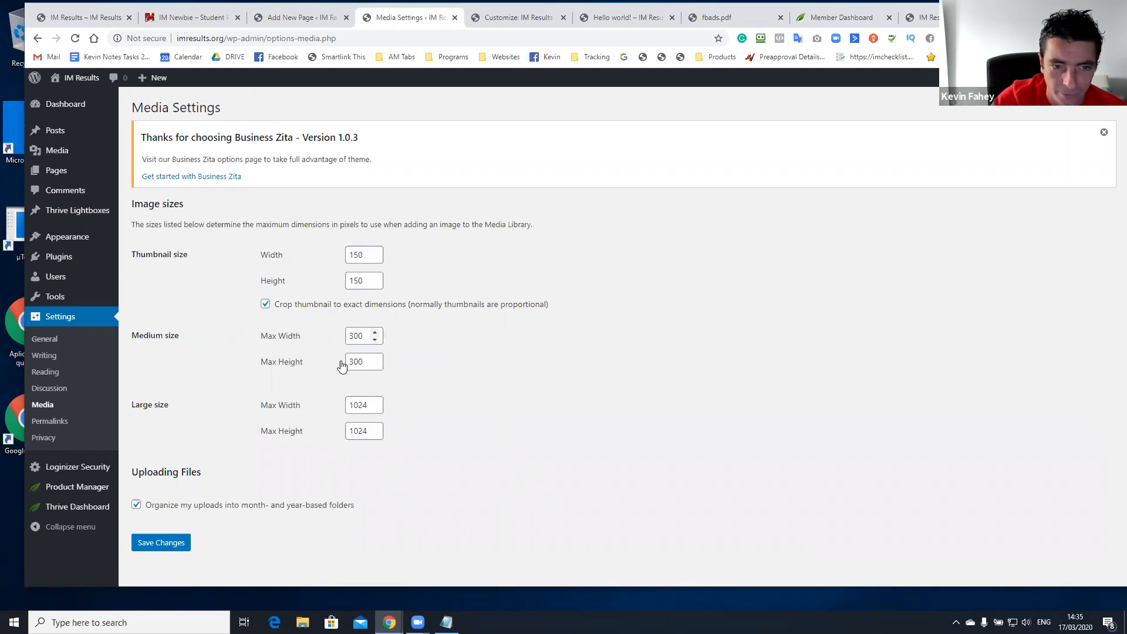
{"action": "scroll", "coordinate": [352, 382], "scroll_direction": "down", "scroll_amount": 1}
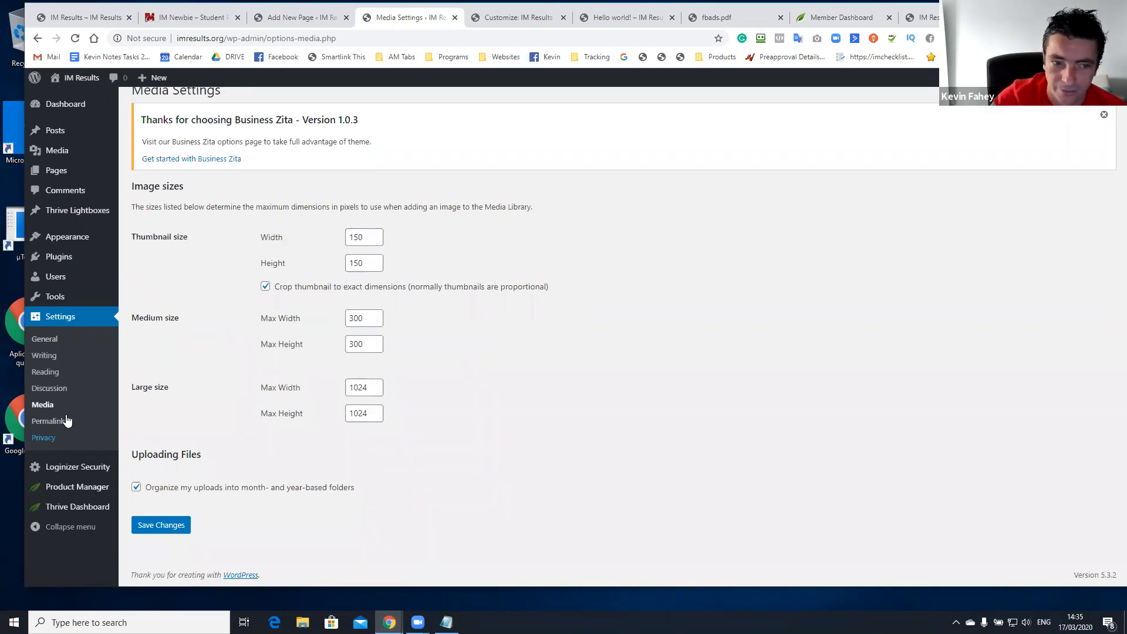
In Permalink Settings, choose the Post name URL structure in place of the date-based one and save the changes.
{"action": "left_click", "coordinate": [51, 423]}
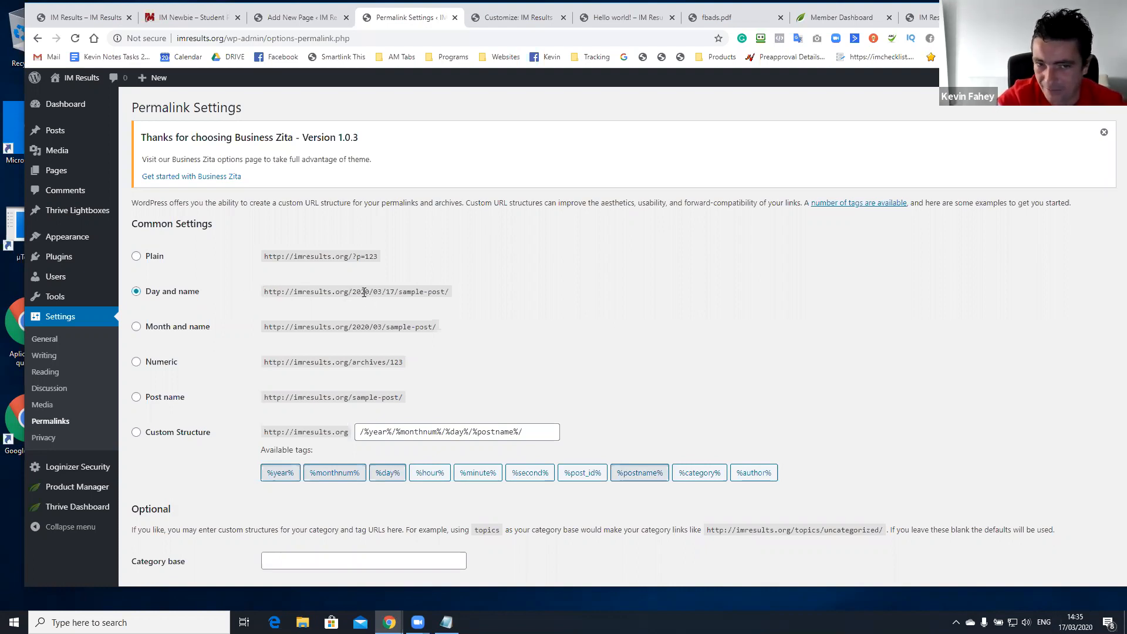
{"action": "left_click_drag", "start_coordinate": [348, 292], "coordinate": [406, 293]}
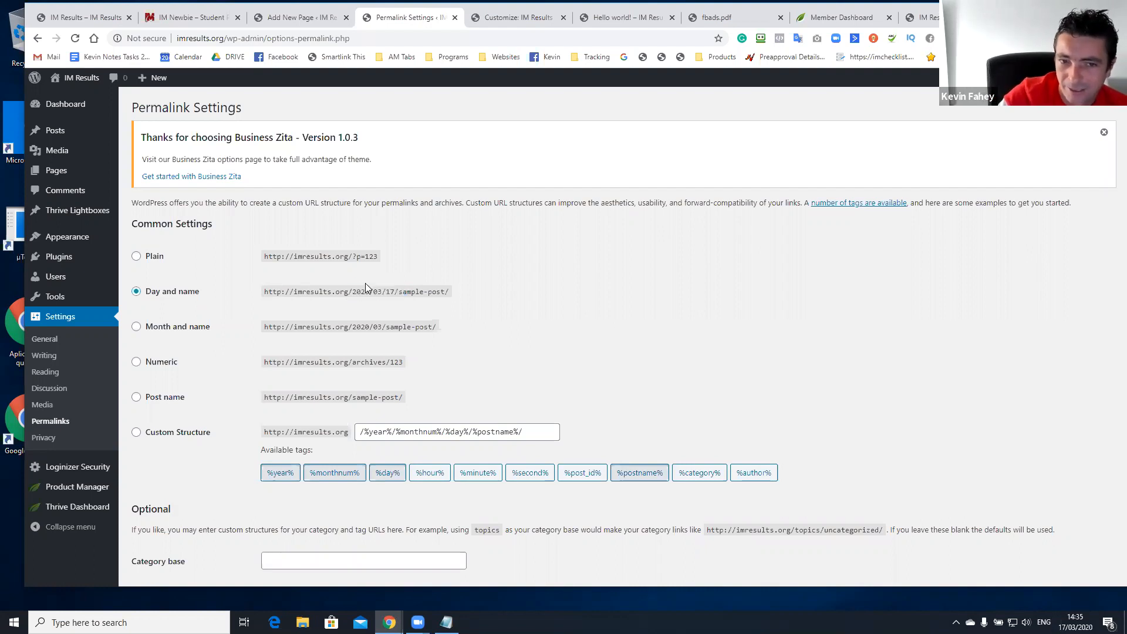
{"action": "left_click_drag", "start_coordinate": [353, 291], "coordinate": [403, 301]}
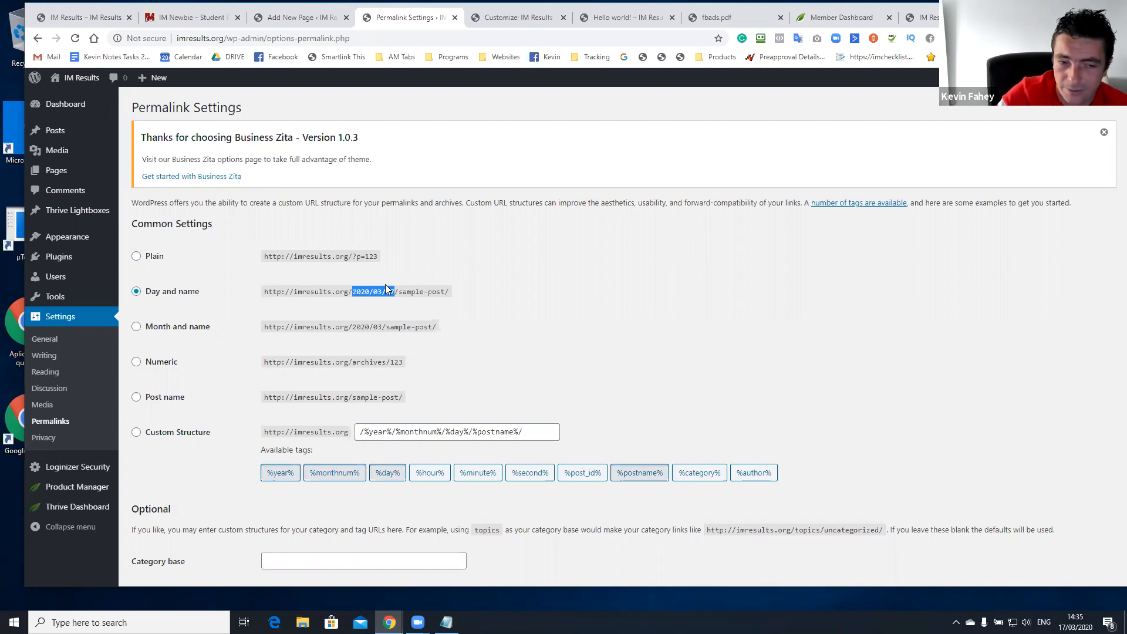
{"action": "left_click", "coordinate": [140, 398]}
{"action": "left_click_drag", "start_coordinate": [186, 399], "coordinate": [141, 406]}
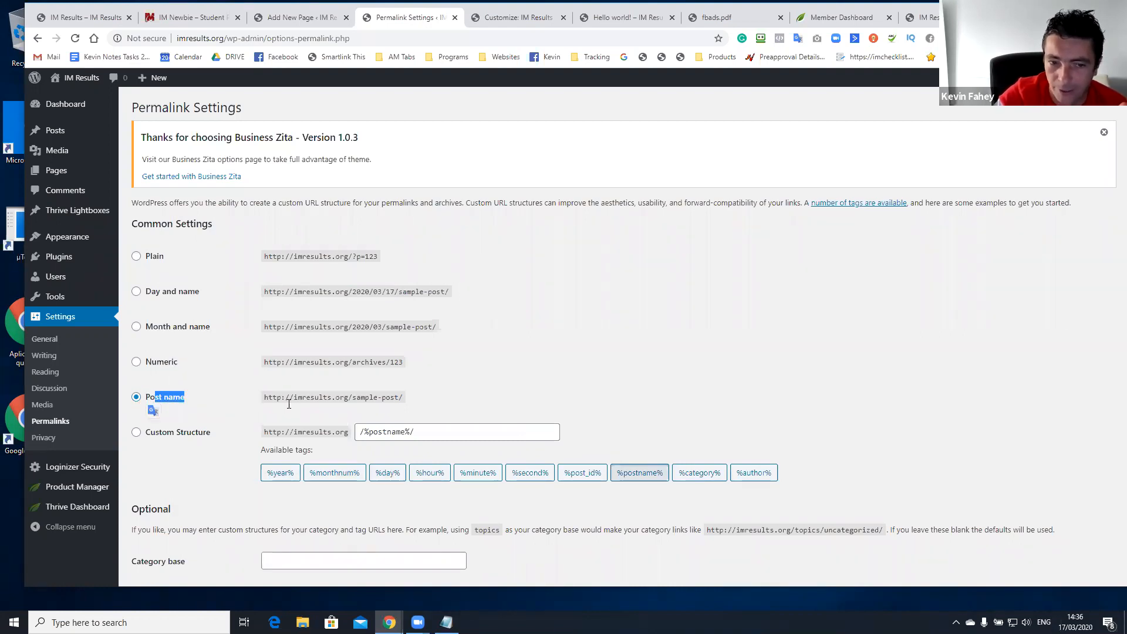
{"action": "left_click_drag", "start_coordinate": [355, 401], "coordinate": [433, 403]}
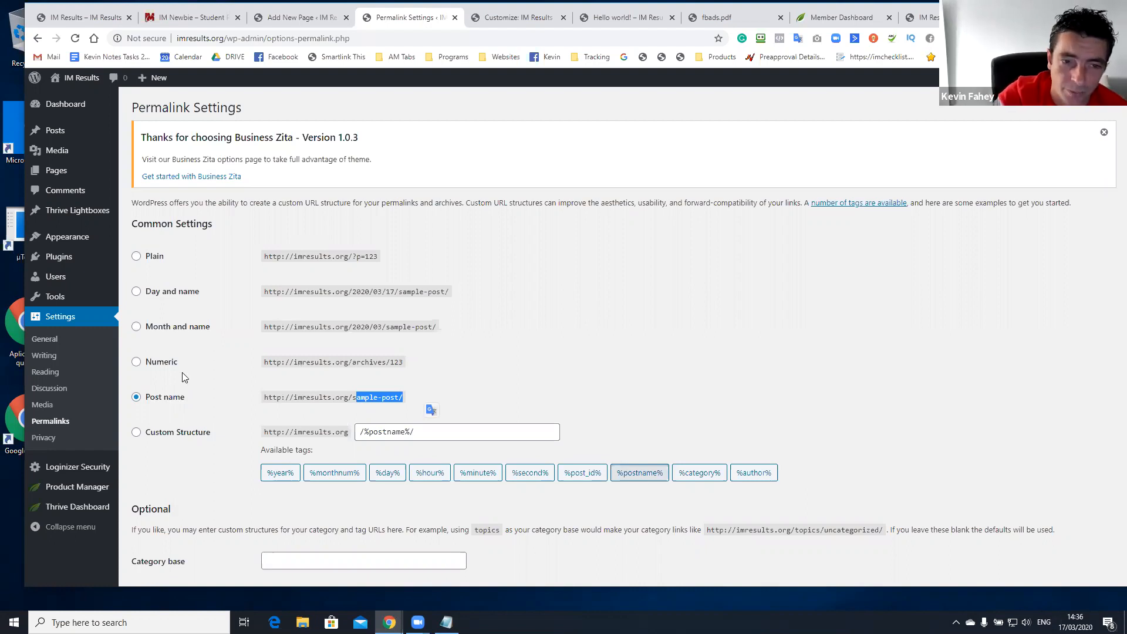
{"action": "left_click_drag", "start_coordinate": [174, 402], "coordinate": [150, 403]}
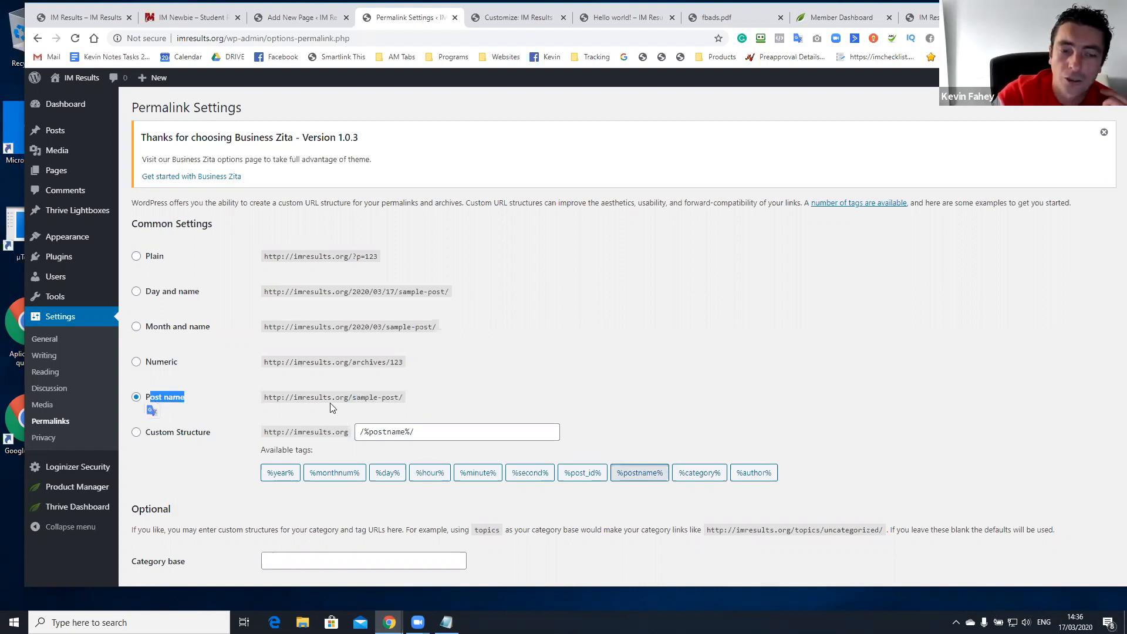
{"action": "left_click_drag", "start_coordinate": [409, 404], "coordinate": [271, 396]}
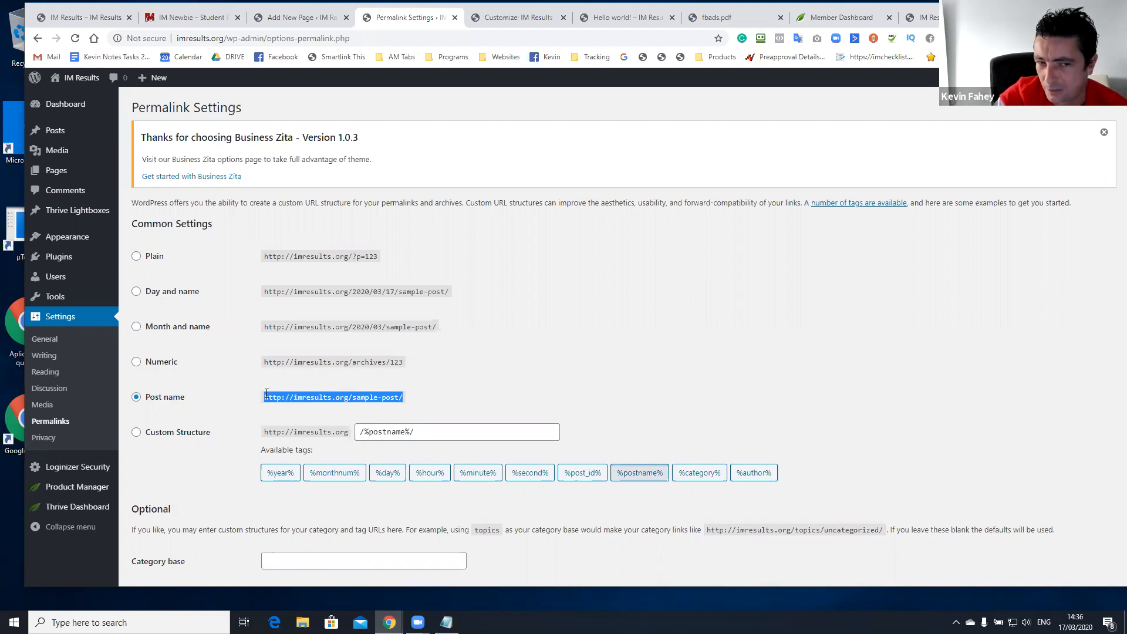
{"action": "left_click_drag", "start_coordinate": [151, 397], "coordinate": [184, 401]}
{"action": "left_click", "coordinate": [164, 397]}
{"action": "left_click_drag", "start_coordinate": [249, 114], "coordinate": [143, 104]}
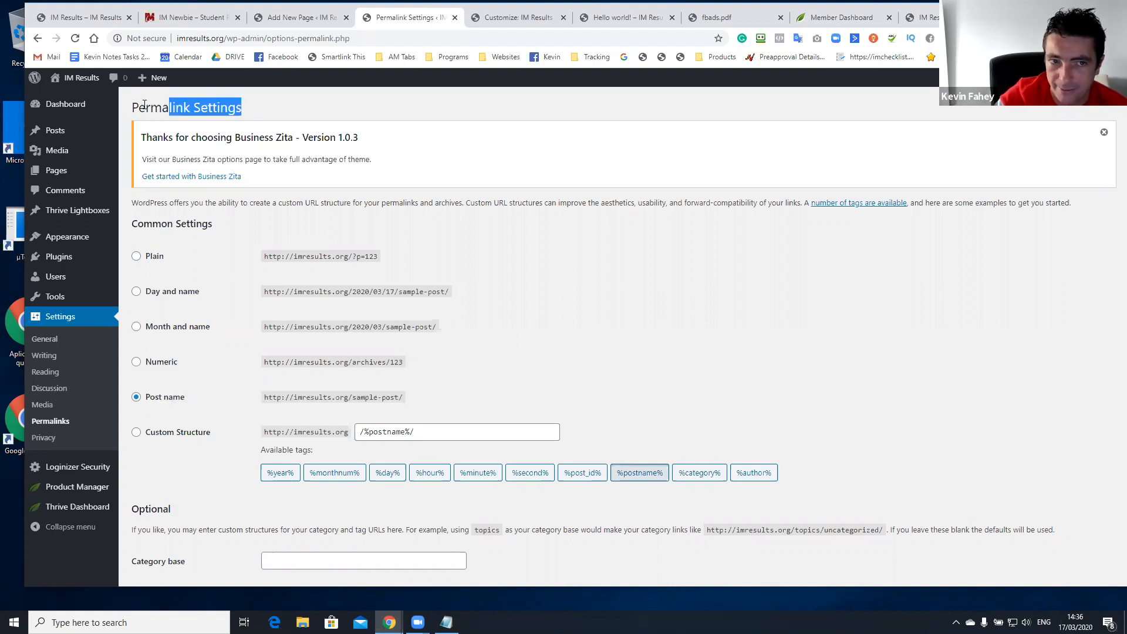
{"action": "left_click_drag", "start_coordinate": [145, 398], "coordinate": [169, 400]}
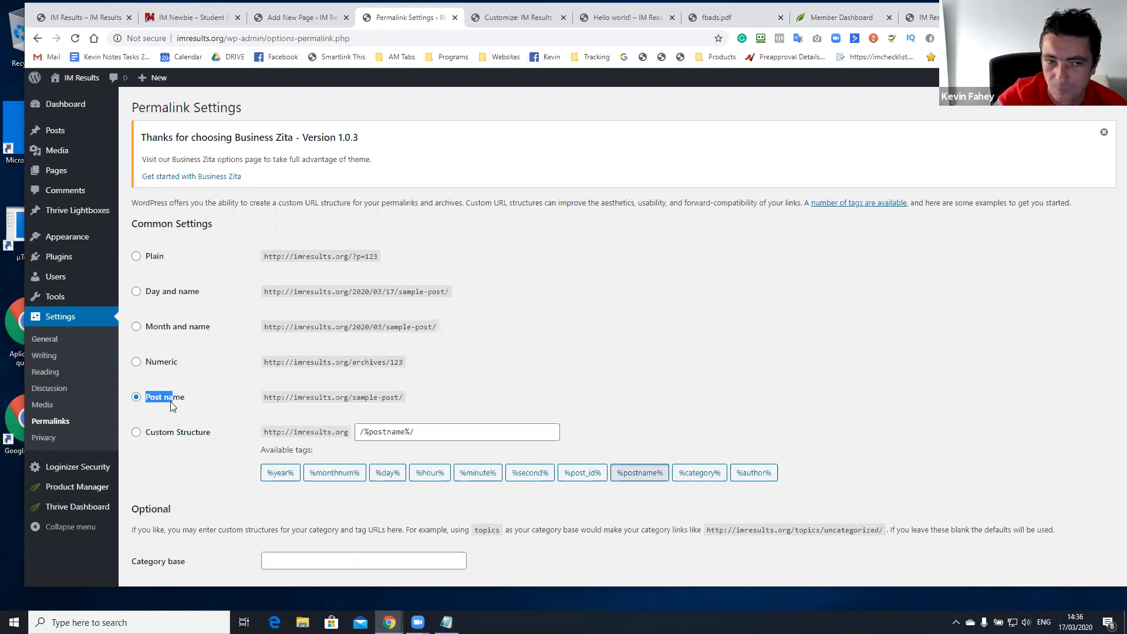
{"action": "left_click", "coordinate": [138, 399]}
{"action": "scroll", "coordinate": [213, 393], "scroll_direction": "down", "scroll_amount": 2}
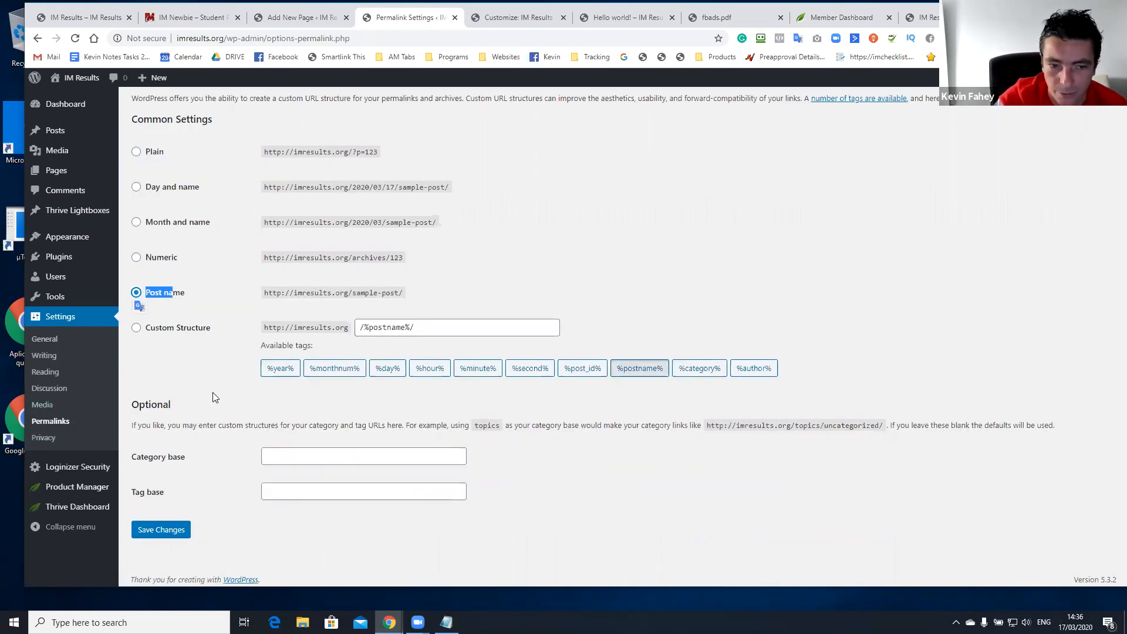
{"action": "left_click", "coordinate": [174, 526]}
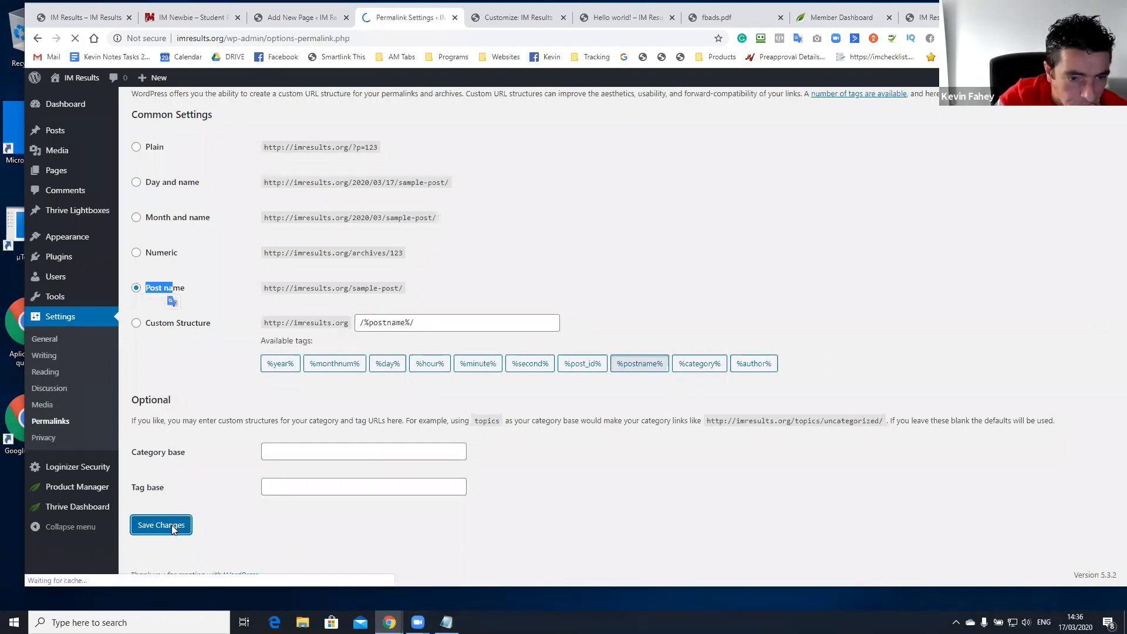
In Privacy Settings, keep Privacy Policy selected as the site's privacy policy page and apply it.
{"action": "left_click", "coordinate": [79, 446]}
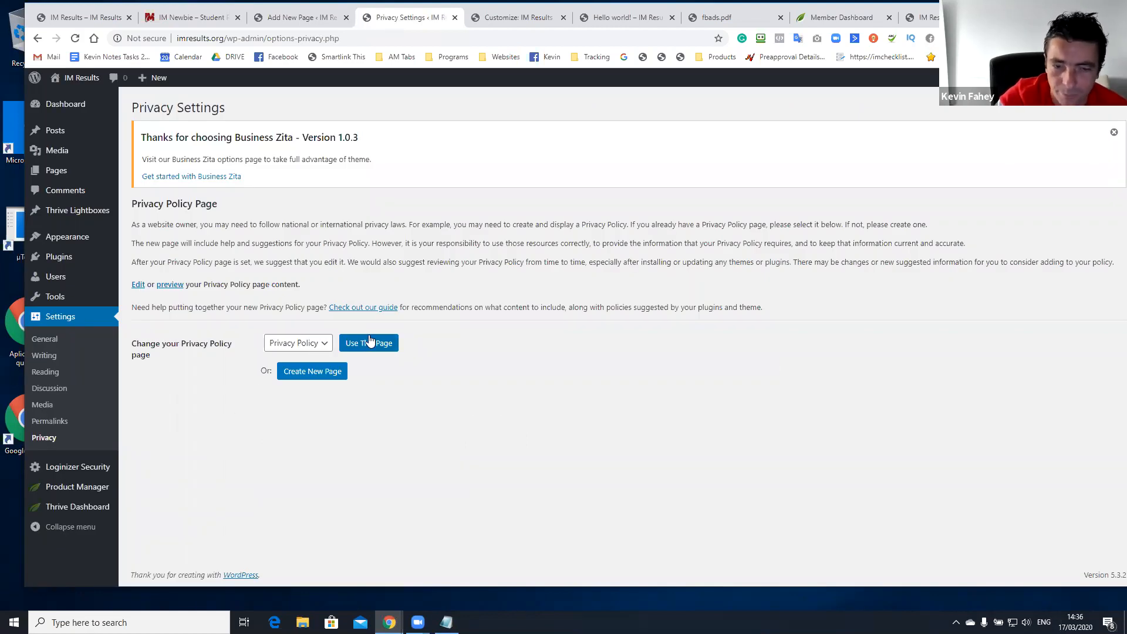
{"action": "left_click", "coordinate": [283, 345]}
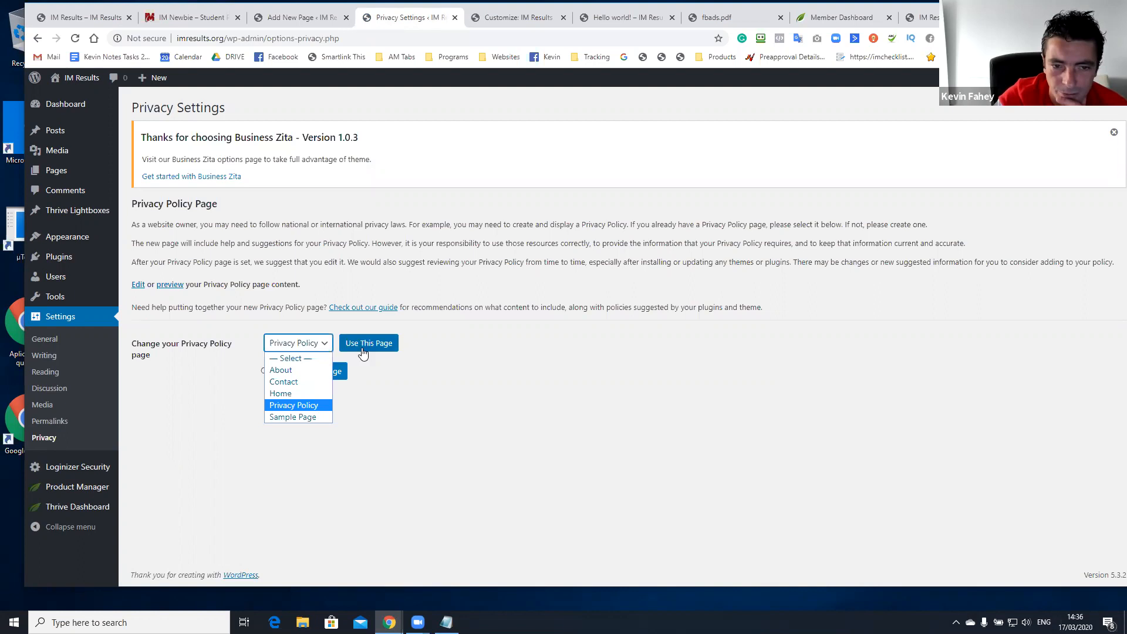
{"action": "left_click", "coordinate": [365, 345]}
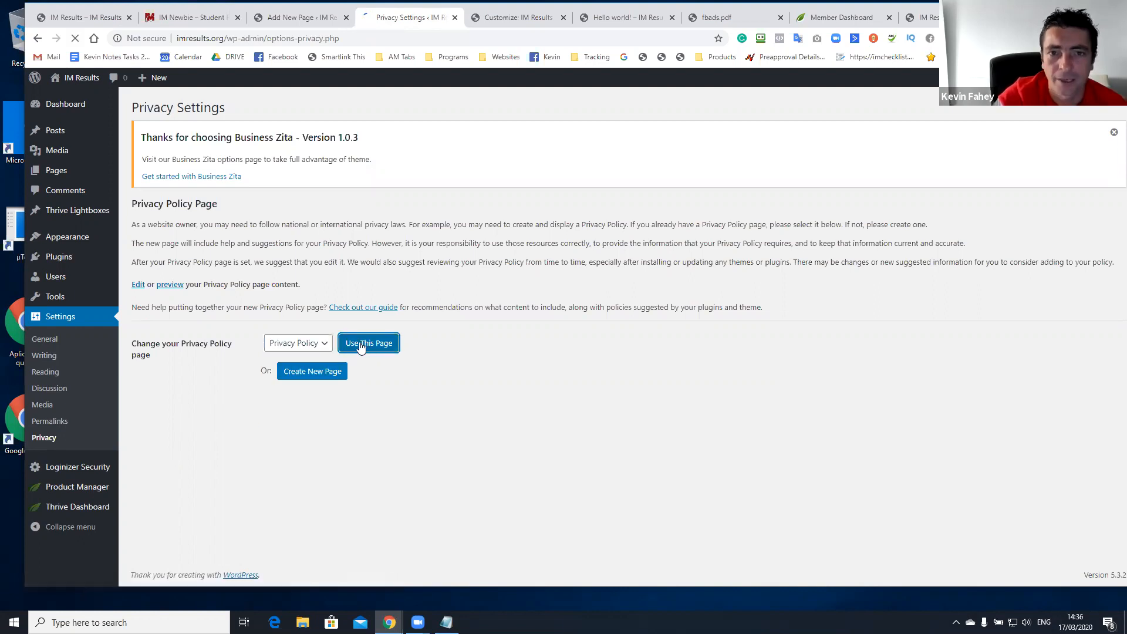
Leave the Customizer for the imresults.org front page and check its Home heading, sidebar widgets and footer.
{"action": "left_click", "coordinate": [518, 18]}
{"action": "key", "text": "shift+End"}
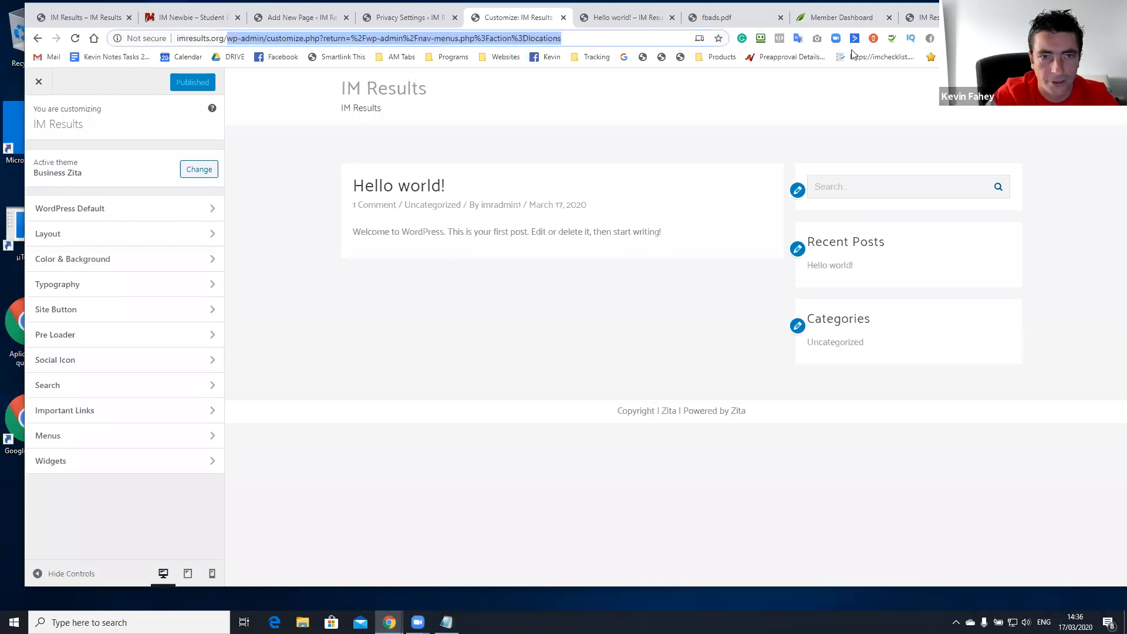
{"action": "key", "text": "BackSpace"}
{"action": "key", "text": "Return"}
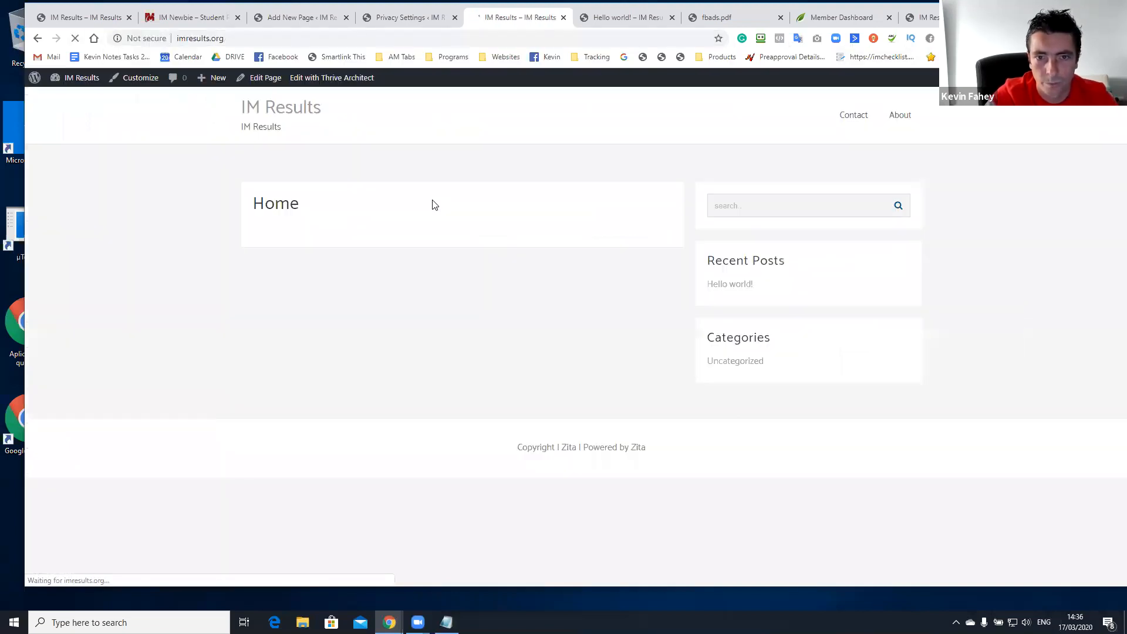
{"action": "left_click_drag", "start_coordinate": [257, 203], "coordinate": [319, 243]}
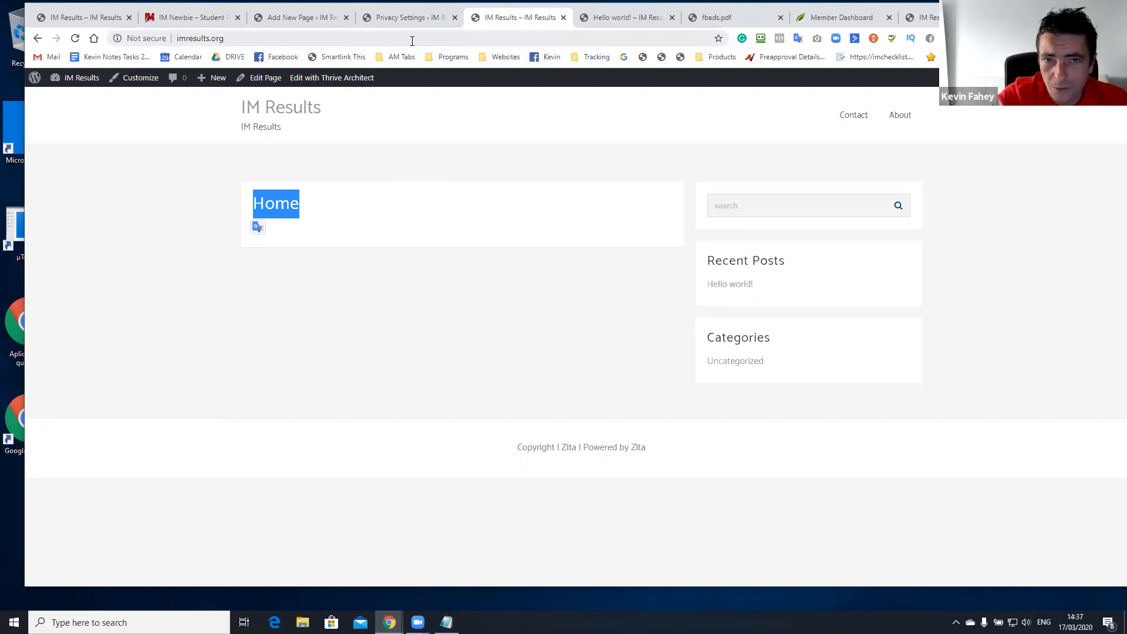
{"action": "left_click_drag", "start_coordinate": [745, 286], "coordinate": [747, 454]}
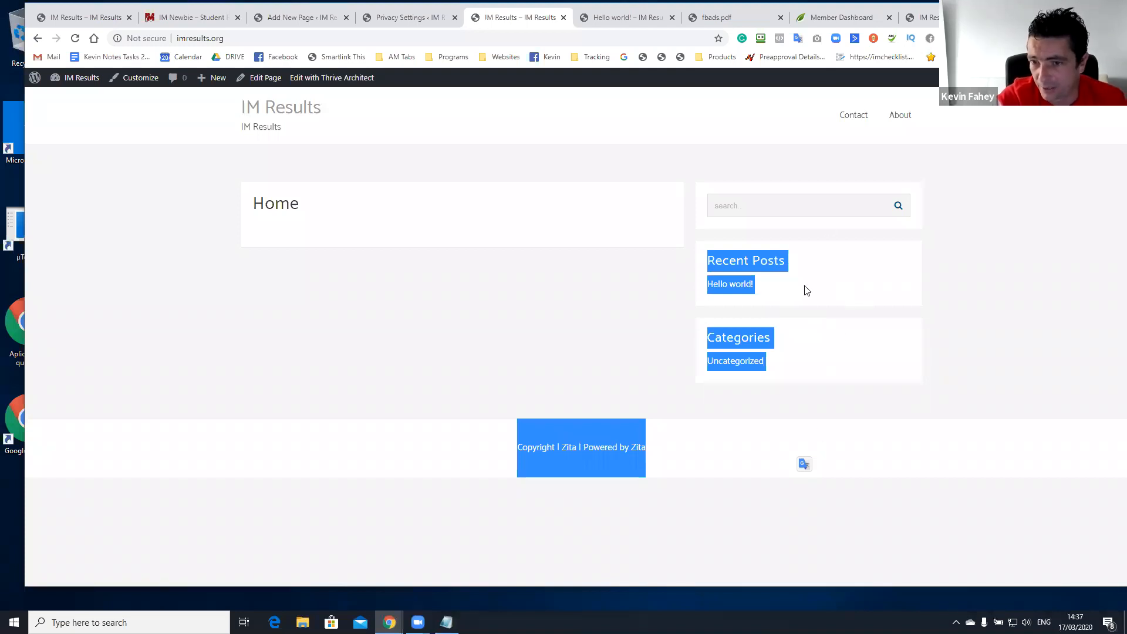
{"action": "left_click_drag", "start_coordinate": [298, 203], "coordinate": [253, 203]}
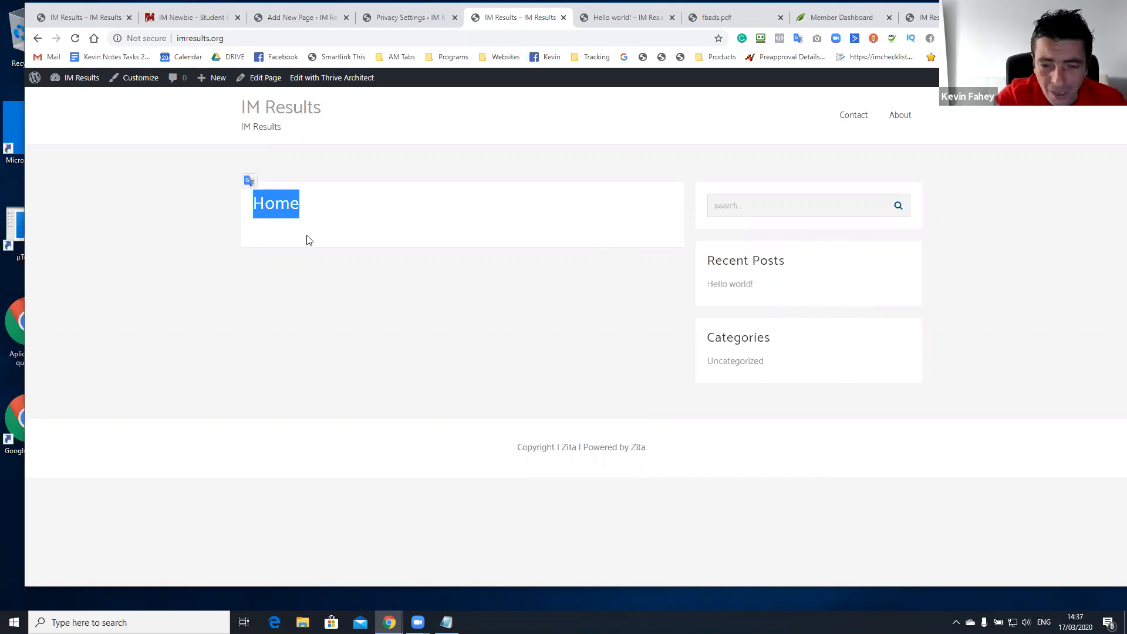
Switch to the IM Newbie training page, expand Module 3: List Building, and review the Module 2 and 3 lessons.
{"action": "left_click", "coordinate": [209, 20]}
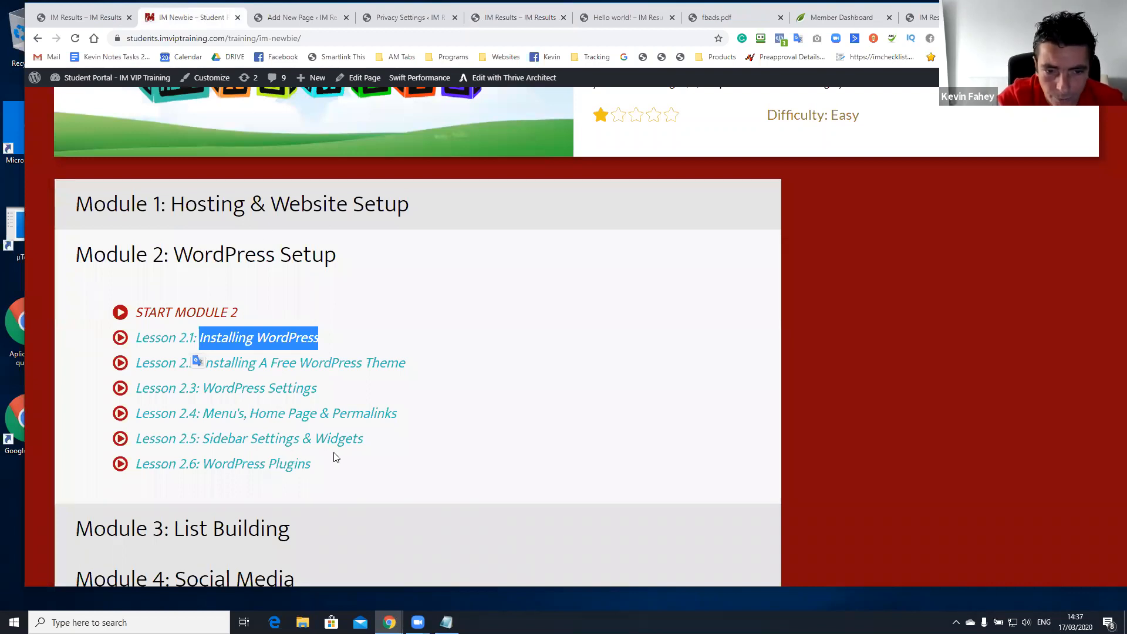
{"action": "scroll", "coordinate": [332, 455], "scroll_direction": "down", "scroll_amount": 2}
{"action": "left_click", "coordinate": [322, 421]}
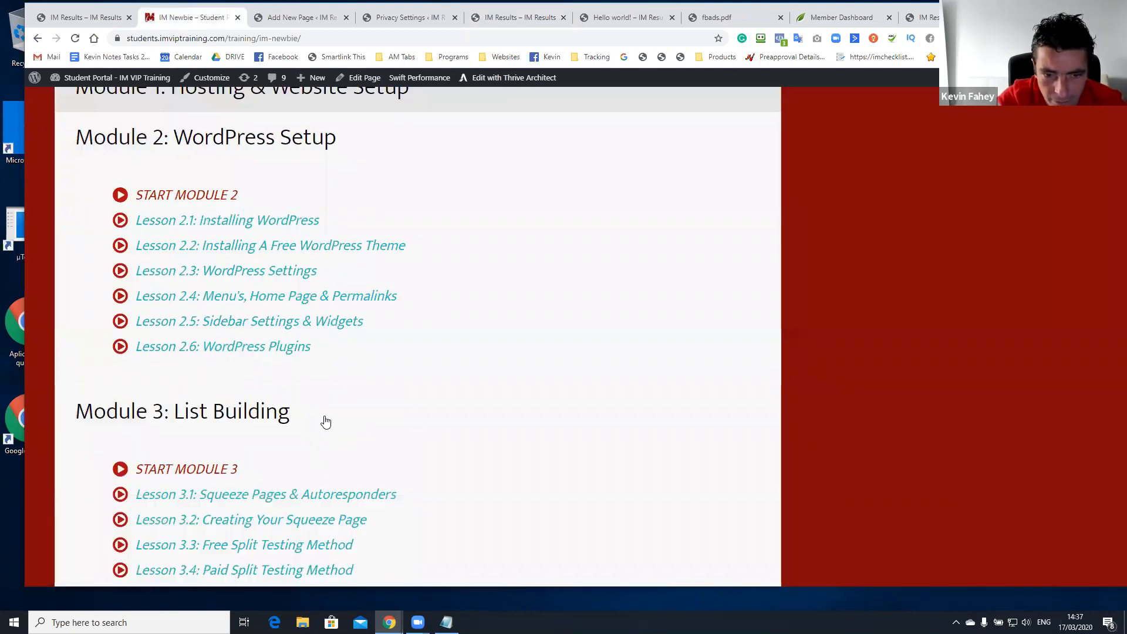
{"action": "scroll", "coordinate": [324, 421], "scroll_direction": "down", "scroll_amount": 2}
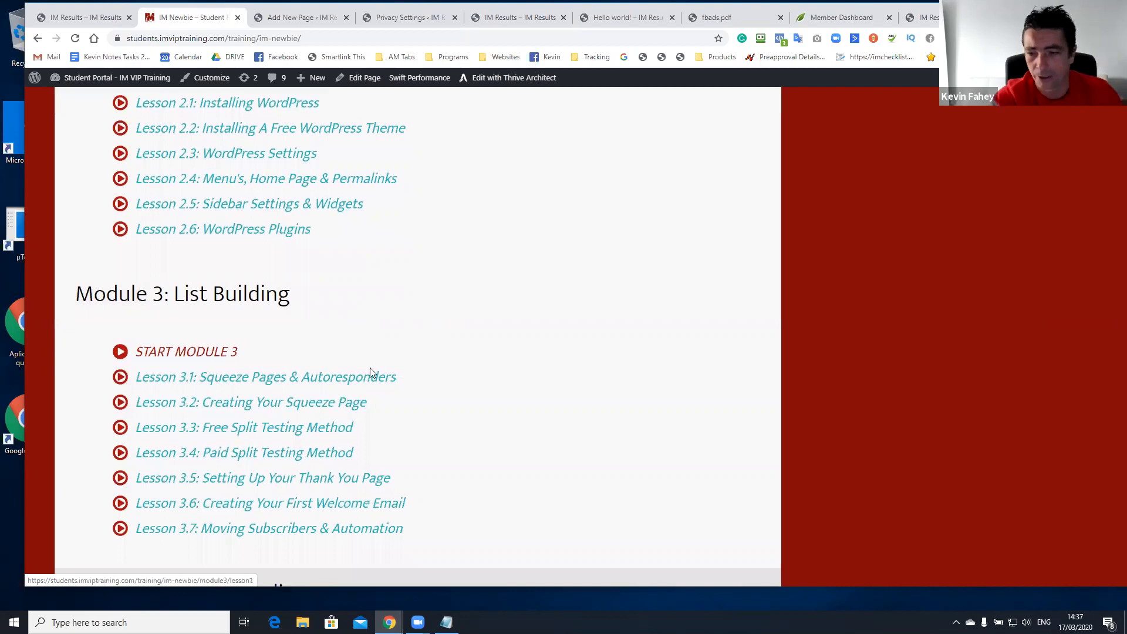
{"action": "scroll", "coordinate": [370, 372], "scroll_direction": "up", "scroll_amount": 2}
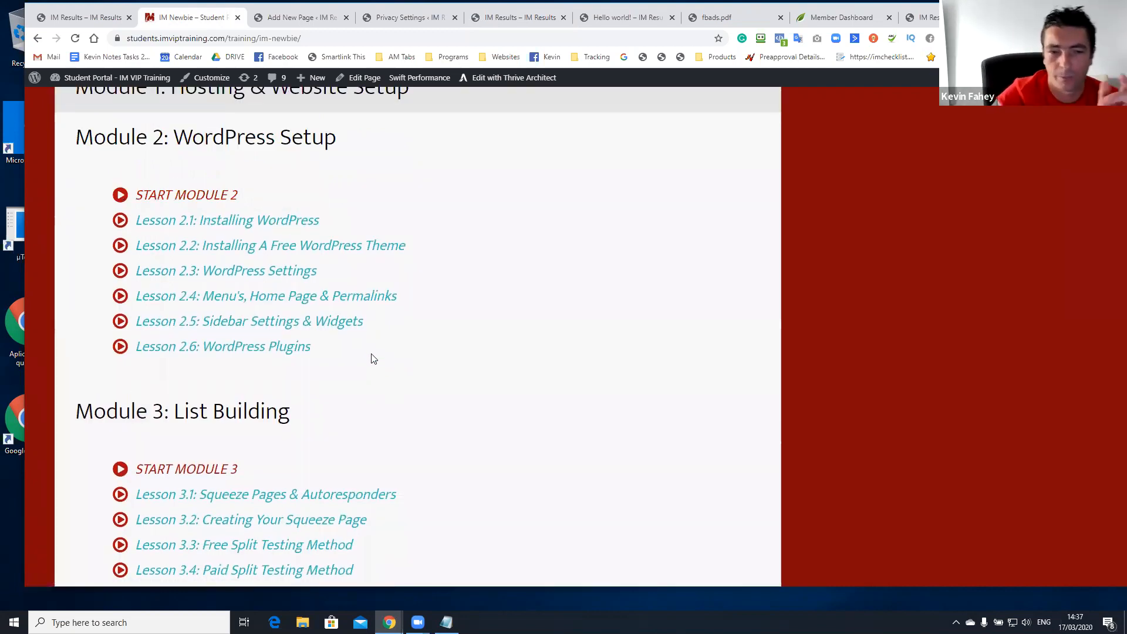
{"action": "scroll", "coordinate": [352, 320], "scroll_direction": "up", "scroll_amount": 1}
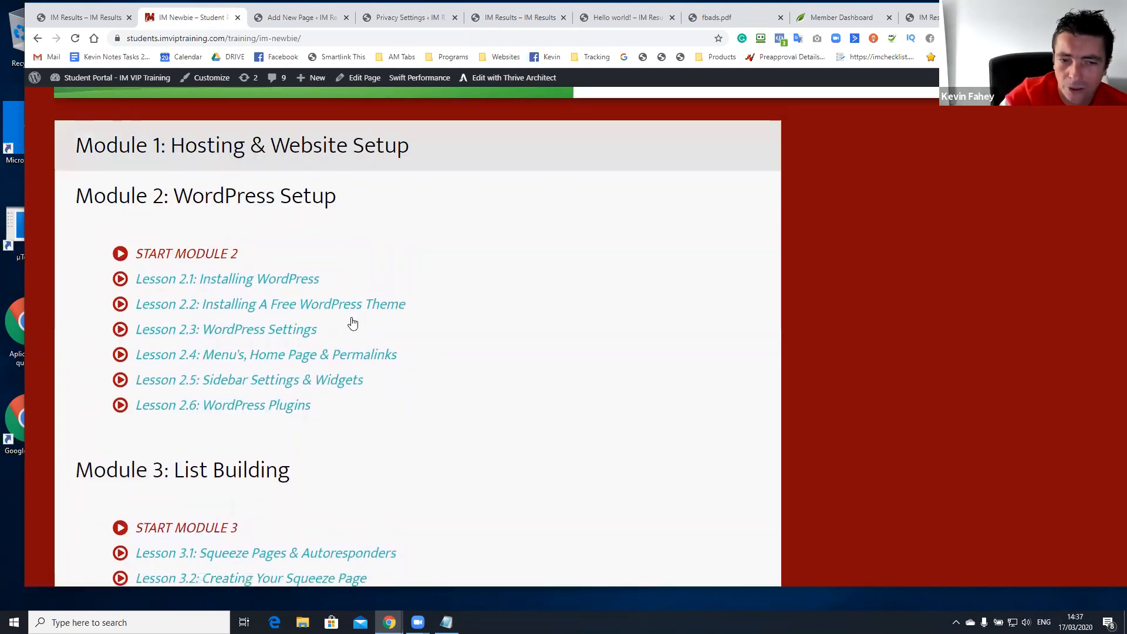
Glance over the Module 2 and 3 lessons, and return to the imresults.org front page.
{"action": "scroll", "coordinate": [371, 289], "scroll_direction": "down", "scroll_amount": 1}
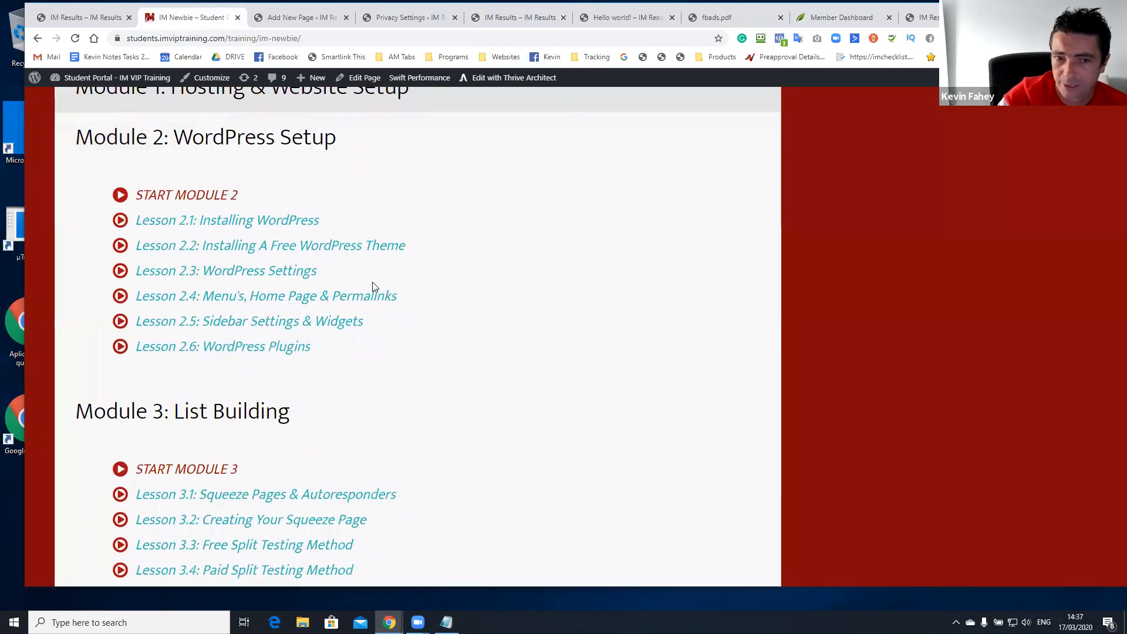
{"action": "scroll", "coordinate": [395, 272], "scroll_direction": "up", "scroll_amount": 1}
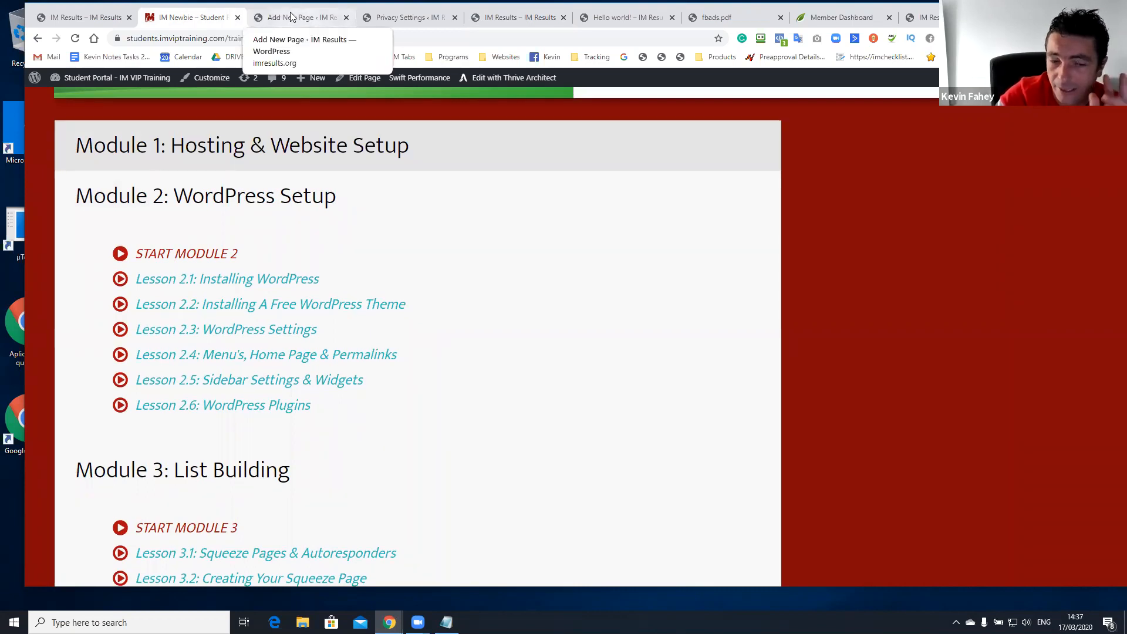
{"action": "left_click", "coordinate": [318, 20]}
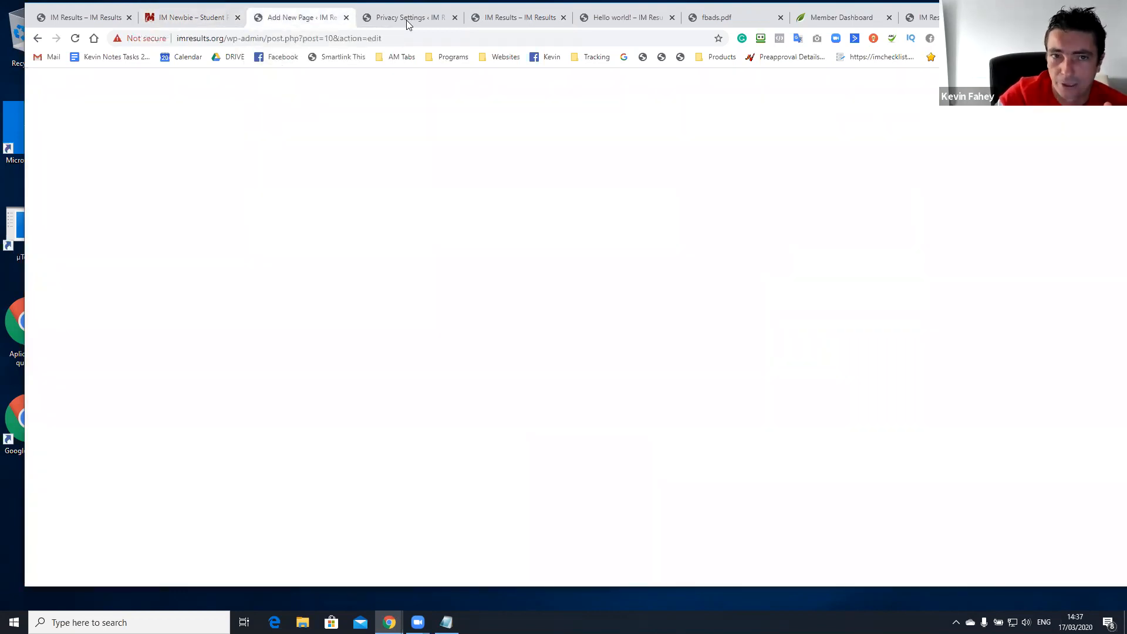
{"action": "left_click", "coordinate": [410, 18]}
{"action": "left_click", "coordinate": [510, 19]}
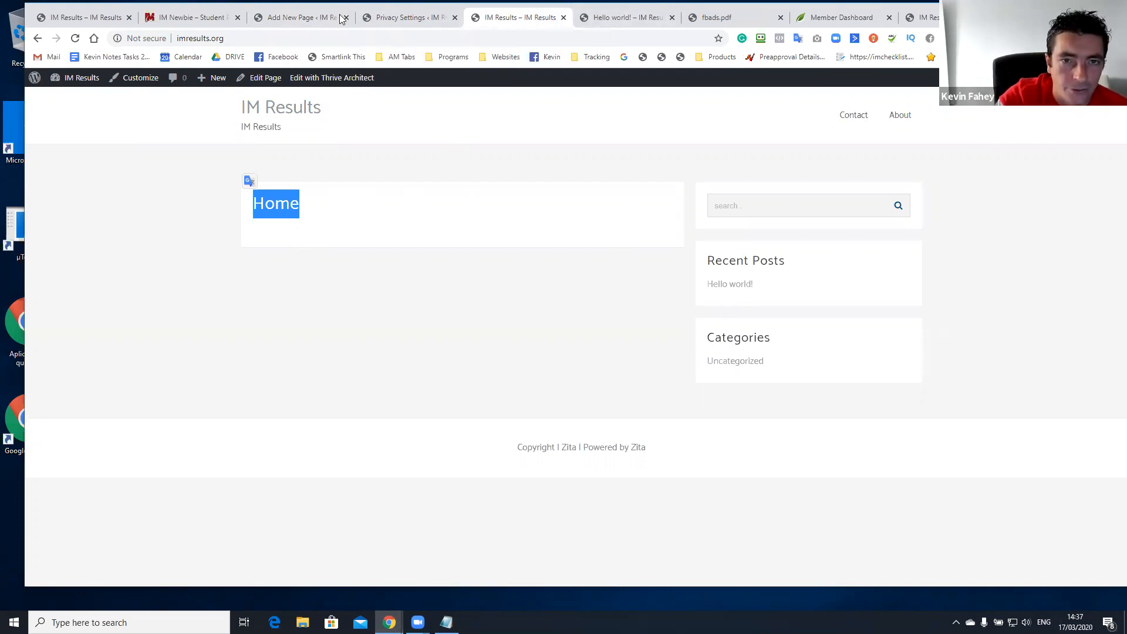
Add a new WordPress page titled "My Free Offer" and publish it.
{"action": "left_click", "coordinate": [317, 17]}
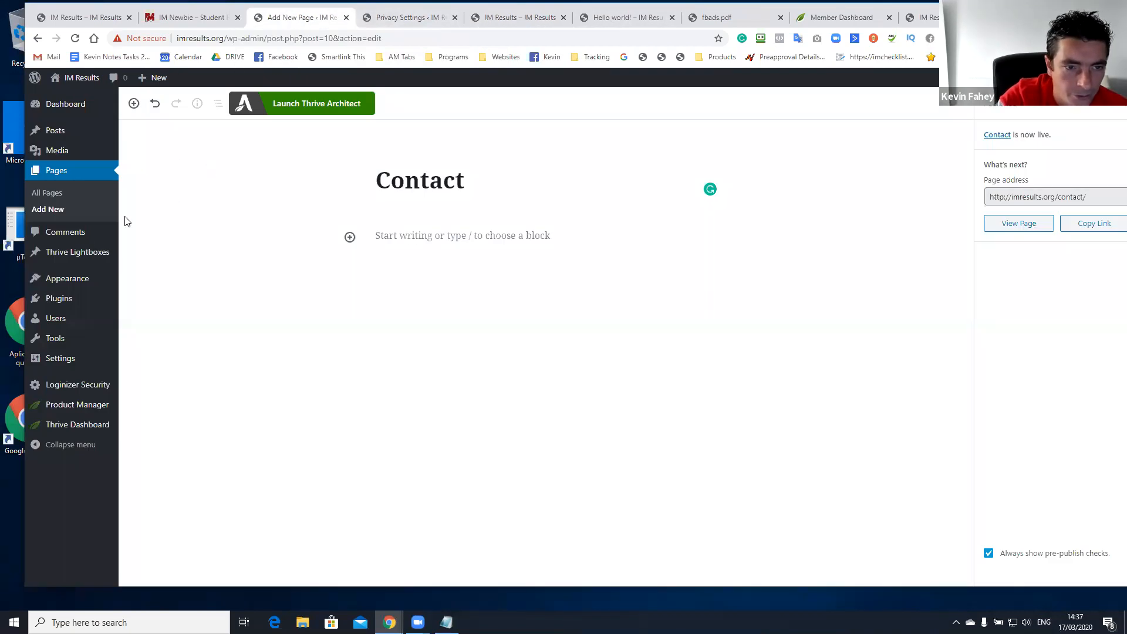
{"action": "left_click", "coordinate": [54, 212]}
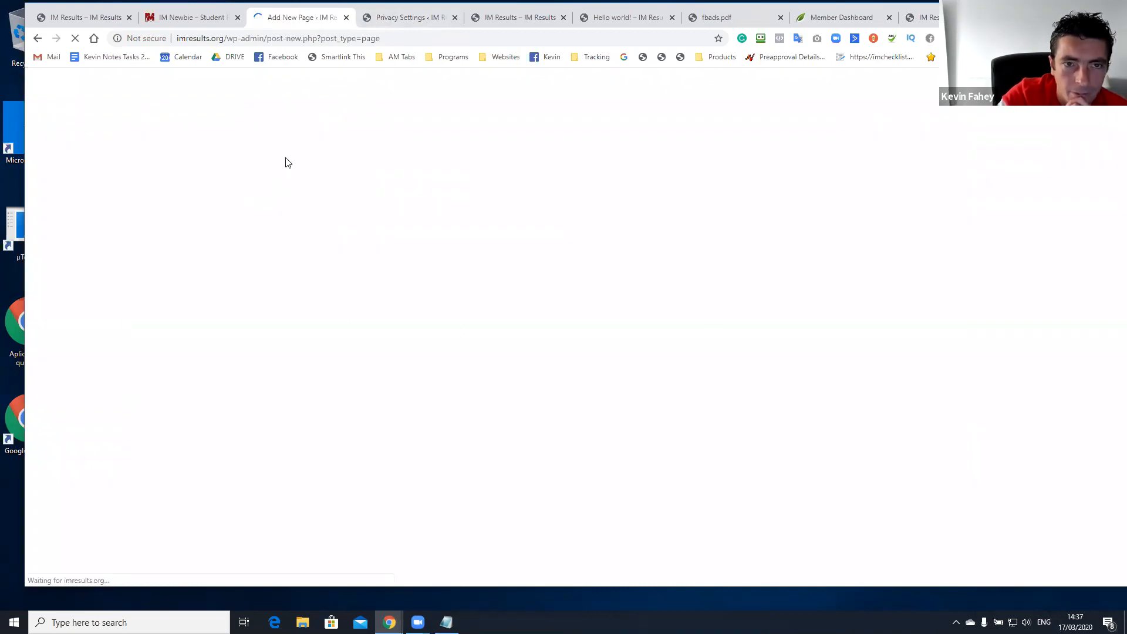
{"action": "type", "text": "My"}
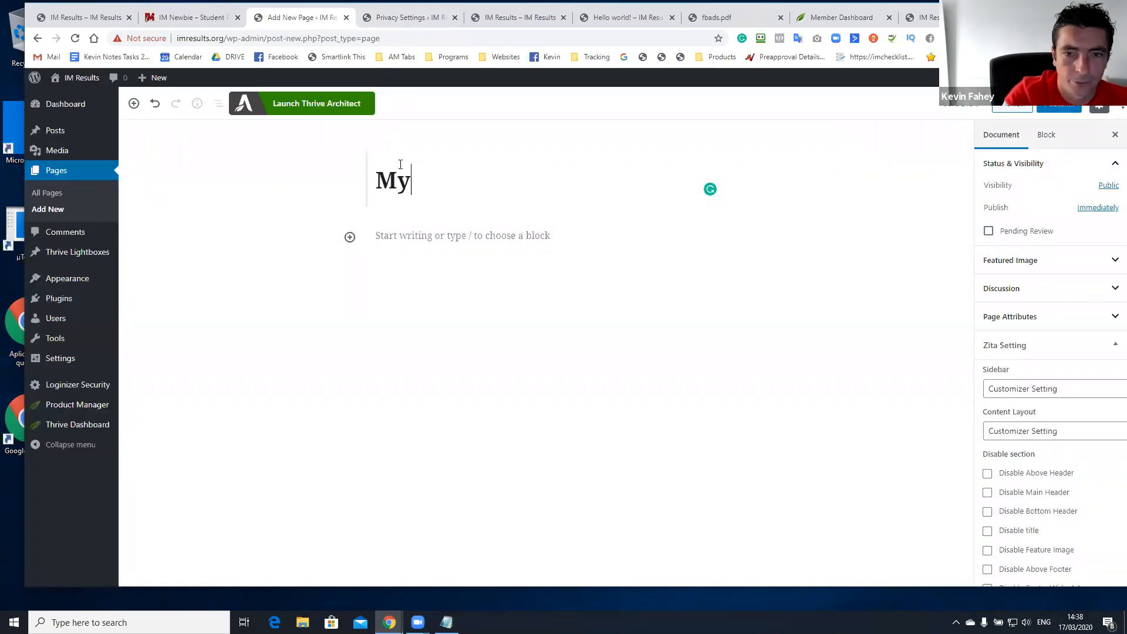
{"action": "type", "text": " Free Offer"}
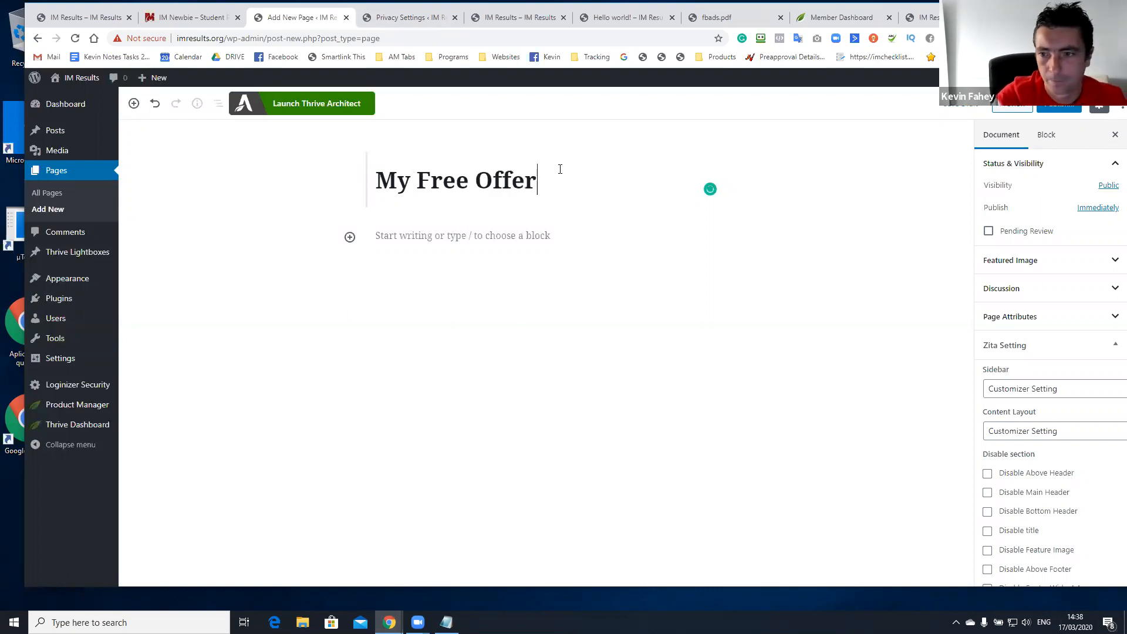
{"action": "left_click", "coordinate": [1057, 116]}
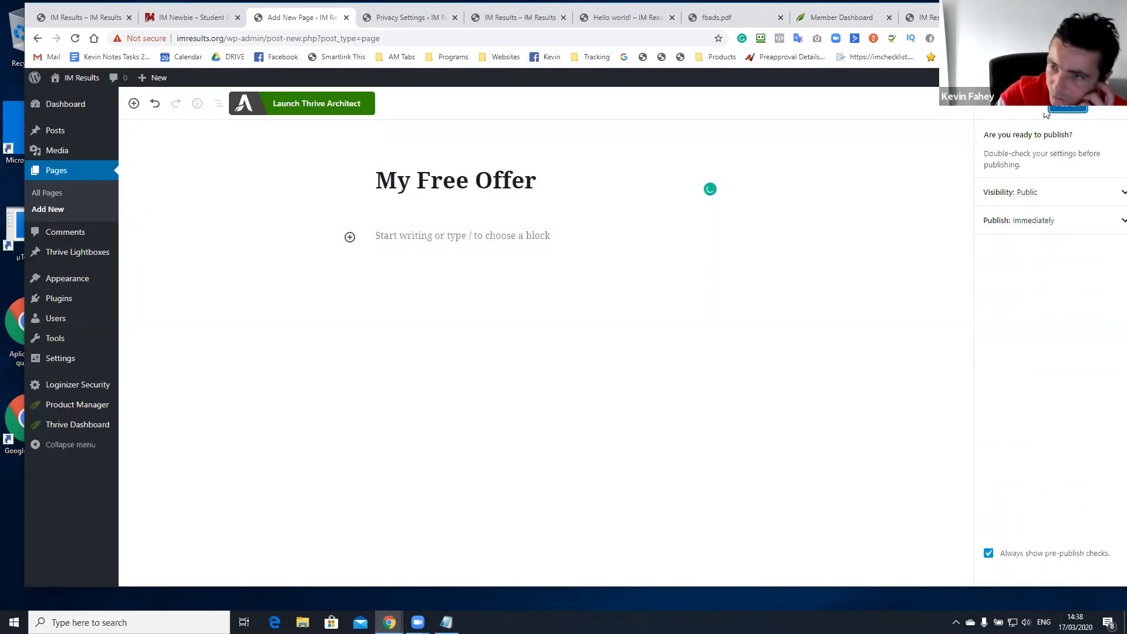
{"action": "left_click", "coordinate": [1076, 112]}
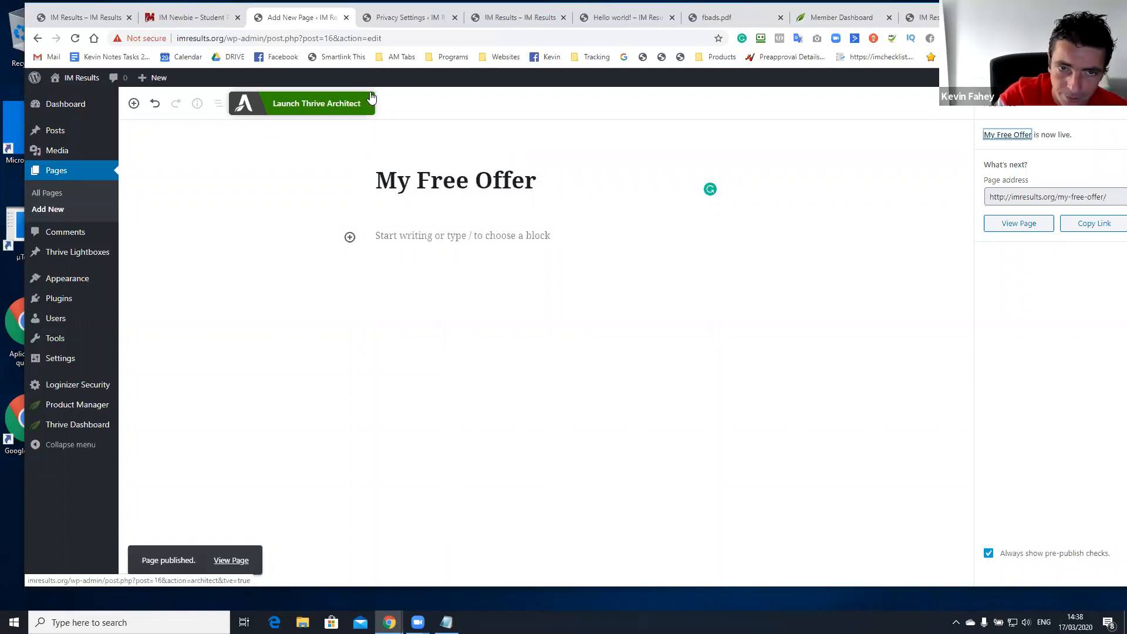
Launch Thrive Architect for the My Free Offer page and shift the browser window so its side tools are reachable.
{"action": "left_click", "coordinate": [339, 105]}
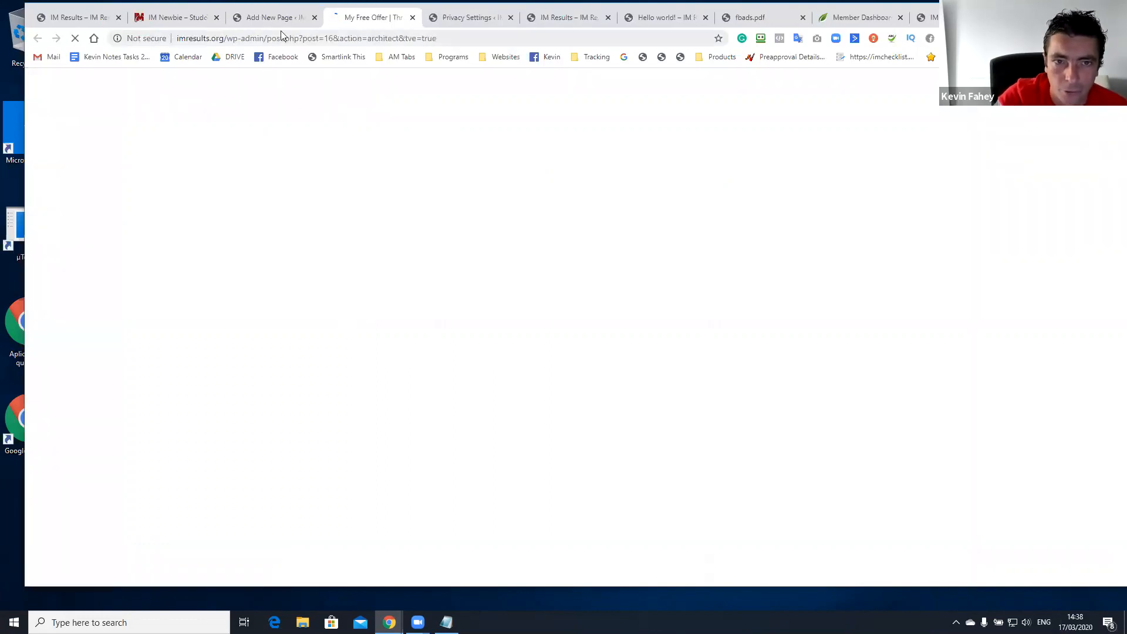
{"action": "left_click", "coordinate": [280, 21]}
{"action": "left_click", "coordinate": [362, 24]}
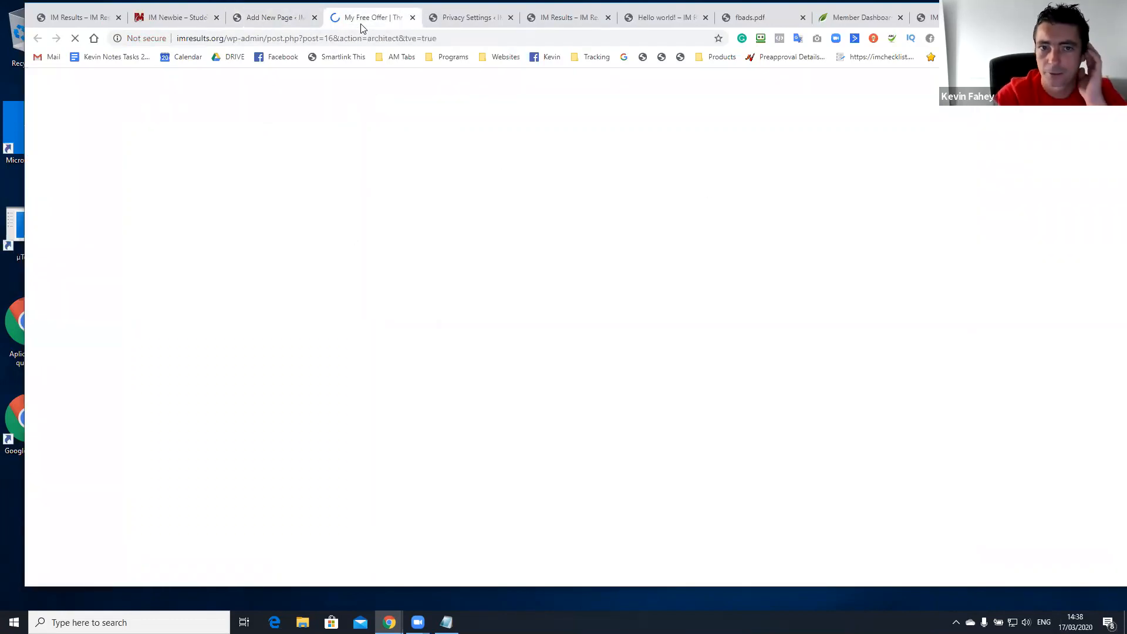
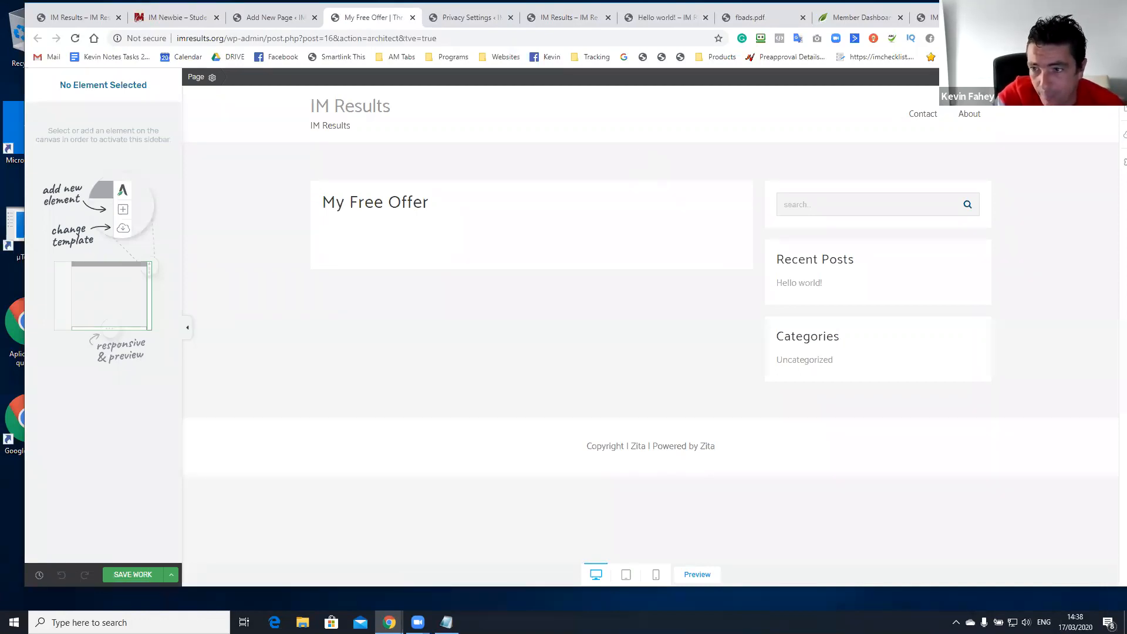
{"action": "left_click_drag", "start_coordinate": [1051, 13], "coordinate": [1043, 27]}
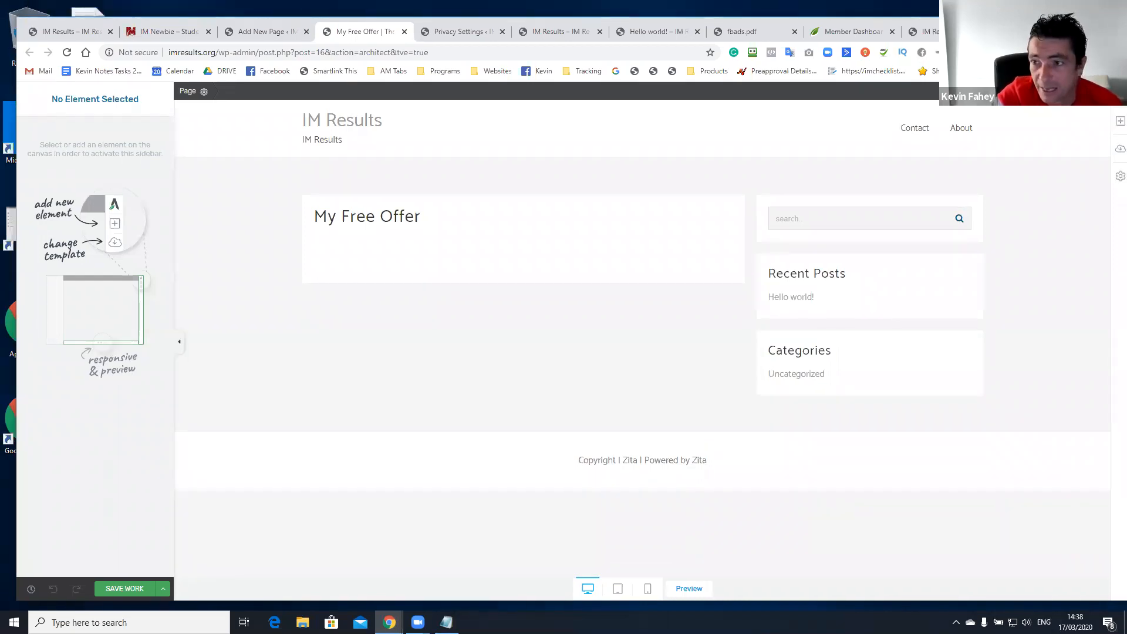
{"action": "left_click_drag", "start_coordinate": [1043, 27], "coordinate": [1033, 18]}
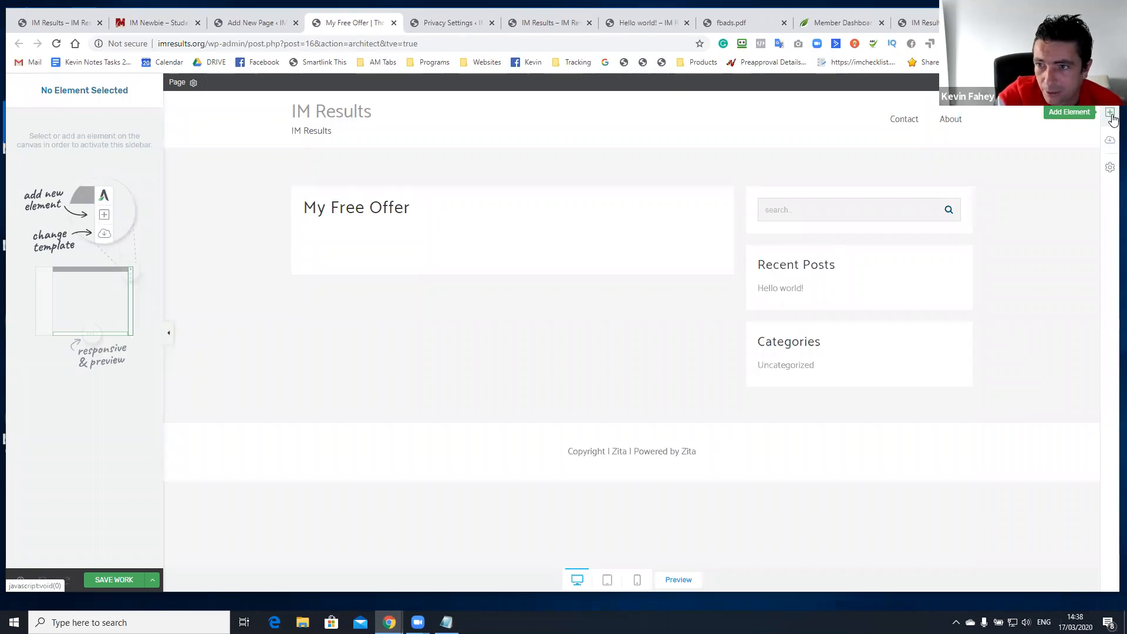
Bring up the landing page template chooser in Thrive Architect and filter the default templates by the 2-step tag.
{"action": "left_click", "coordinate": [1110, 114]}
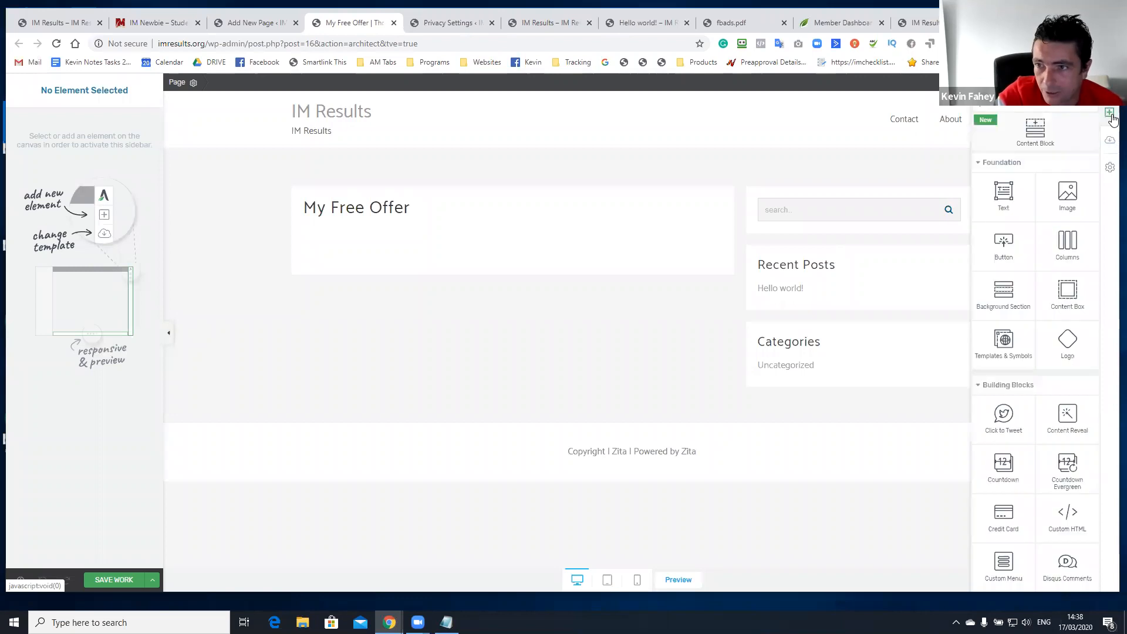
{"action": "left_click", "coordinate": [1112, 167]}
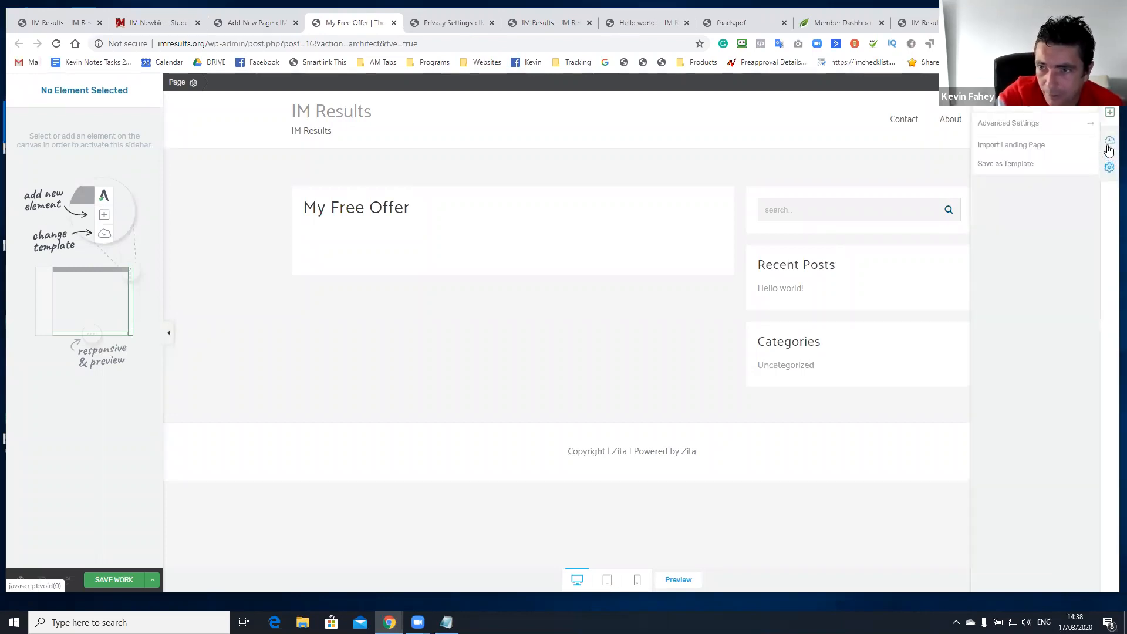
{"action": "left_click", "coordinate": [1108, 146]}
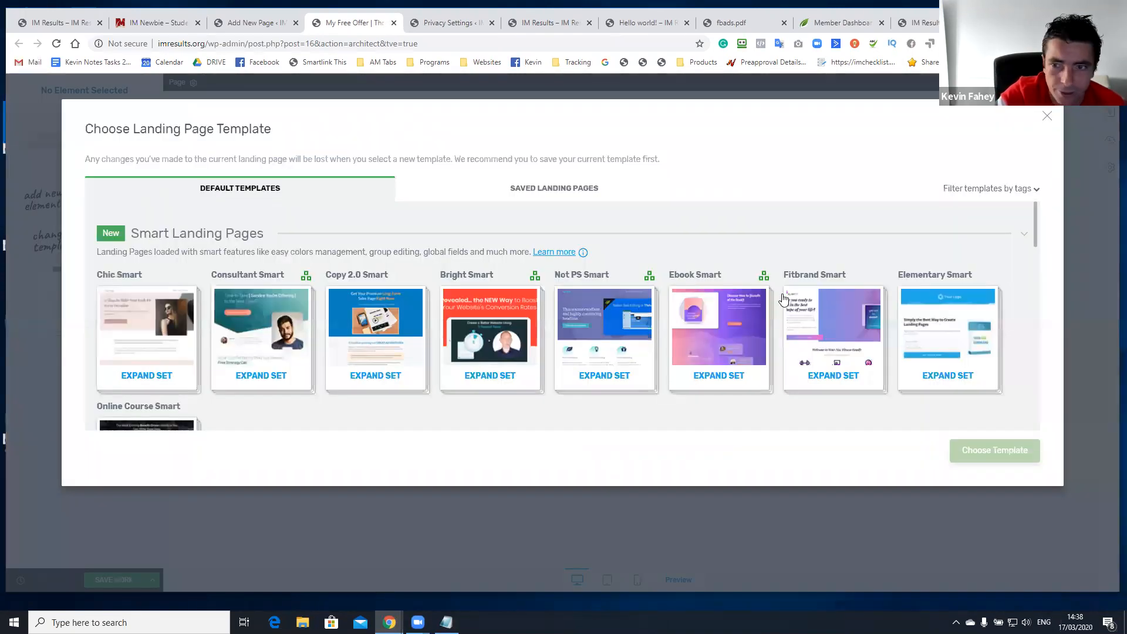
{"action": "left_click", "coordinate": [966, 193]}
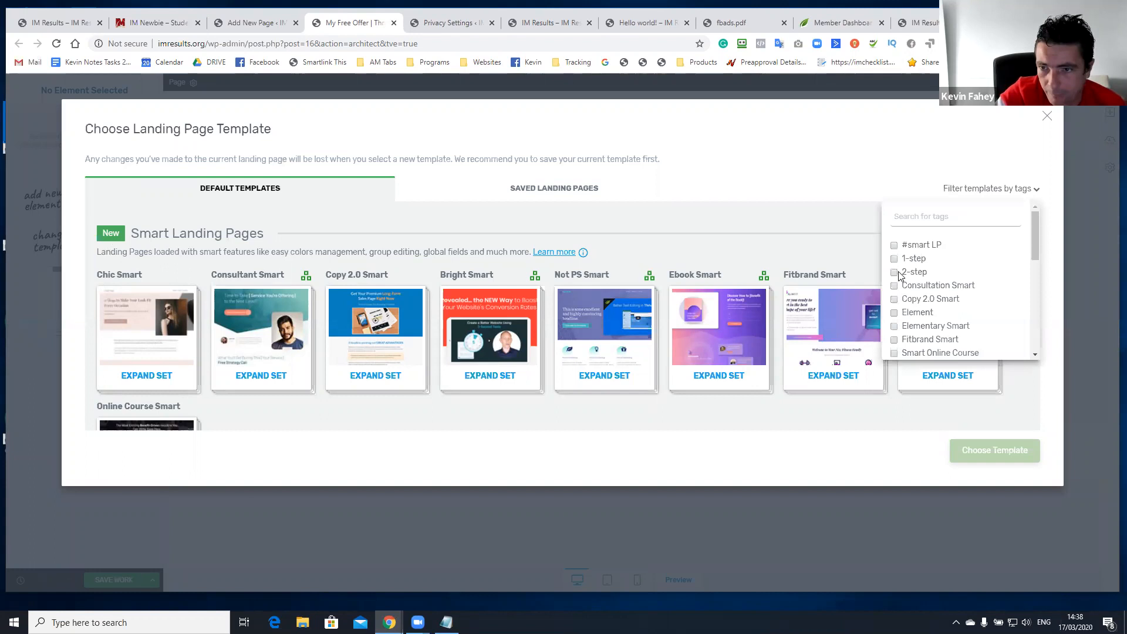
{"action": "left_click", "coordinate": [895, 273]}
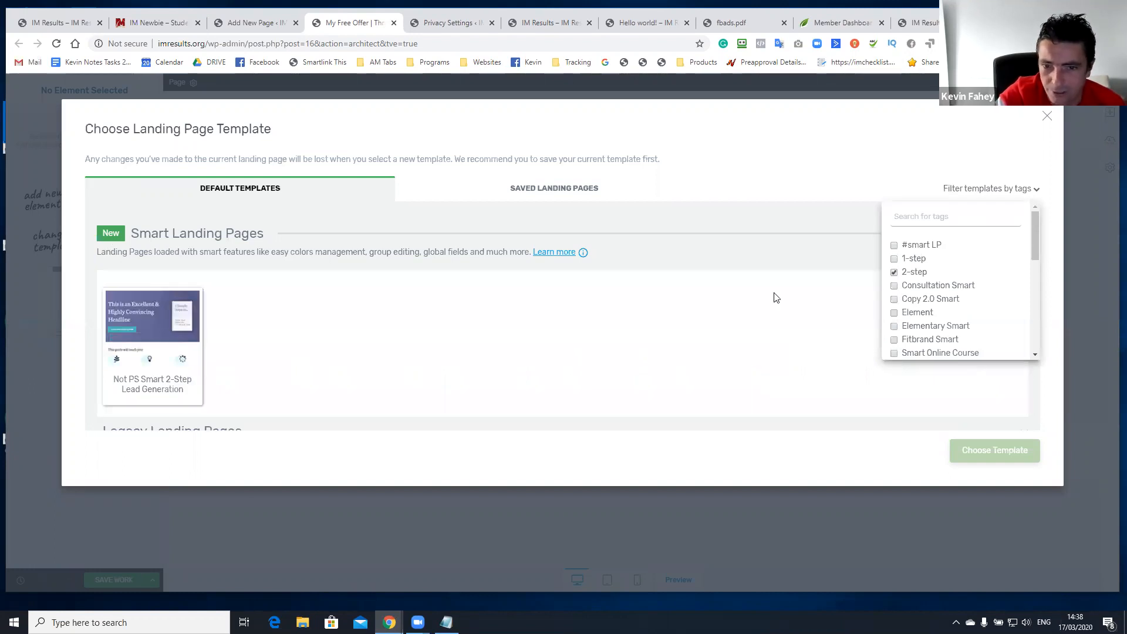
Apply the Atomic Webinar Registration Page template to the My Free Offer page.
{"action": "scroll", "coordinate": [693, 305], "scroll_direction": "down", "scroll_amount": 5}
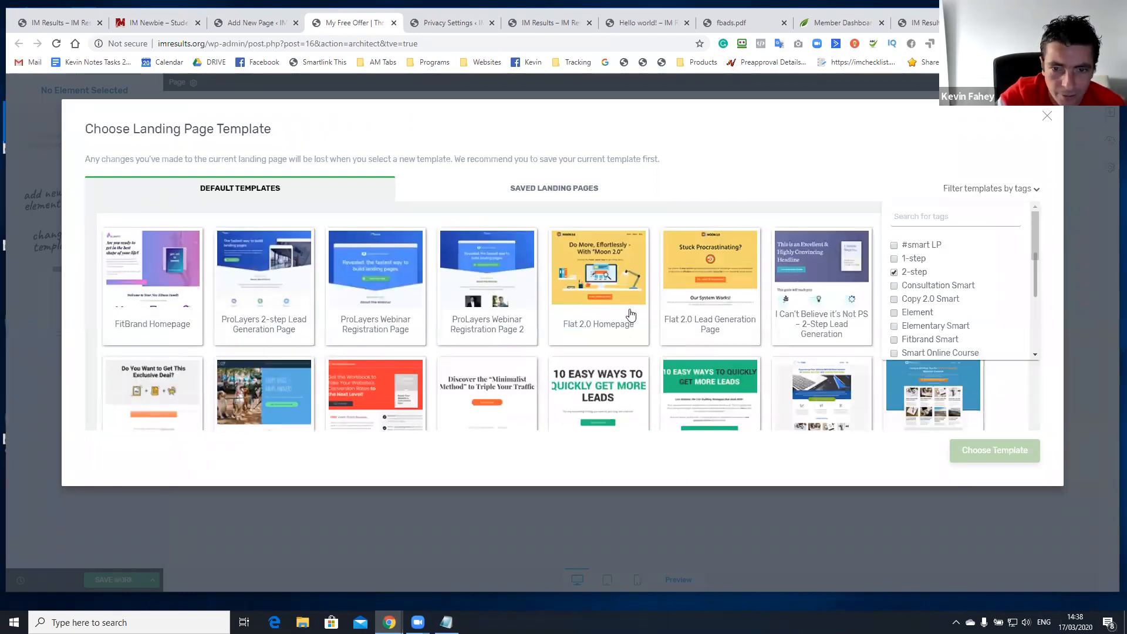
{"action": "scroll", "coordinate": [631, 316], "scroll_direction": "down", "scroll_amount": 1}
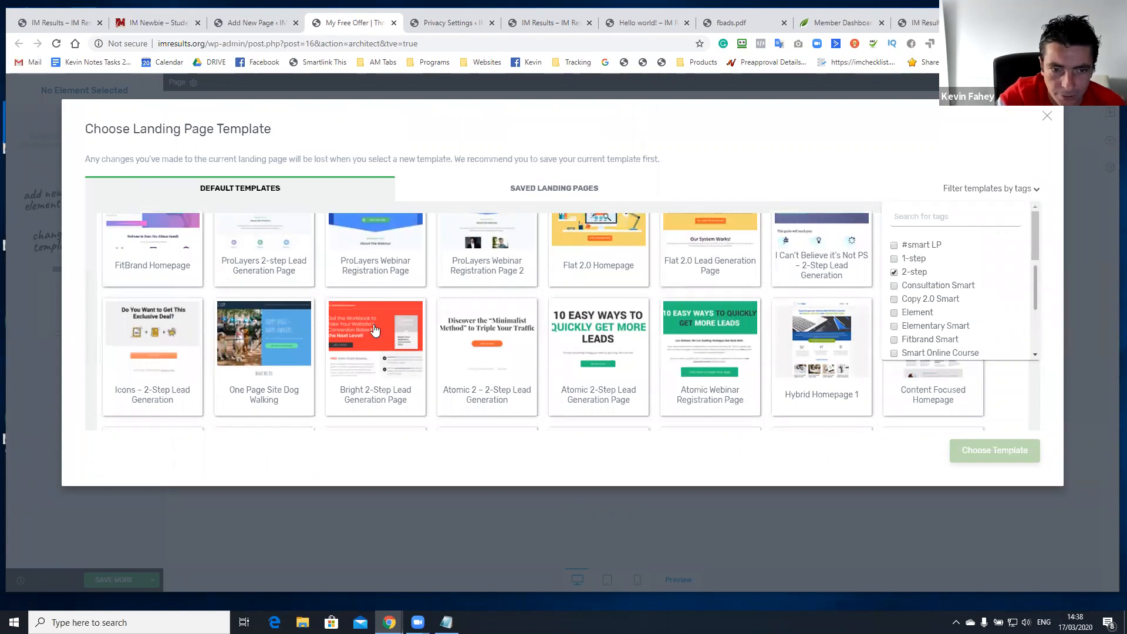
{"action": "scroll", "coordinate": [668, 315], "scroll_direction": "down", "scroll_amount": 2}
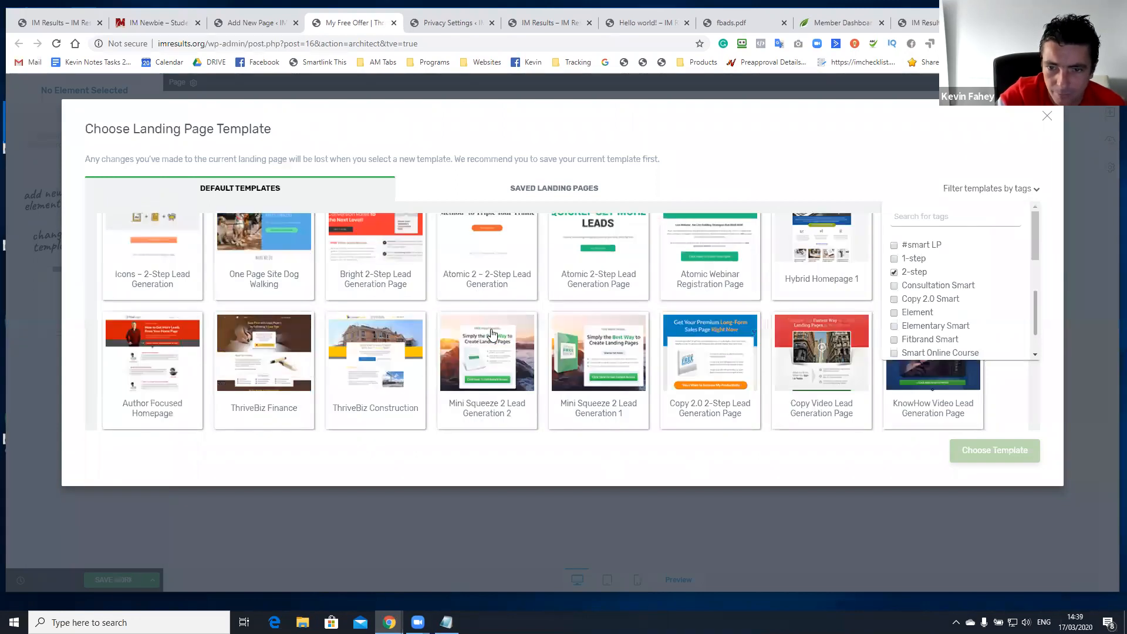
{"action": "left_click", "coordinate": [668, 314]}
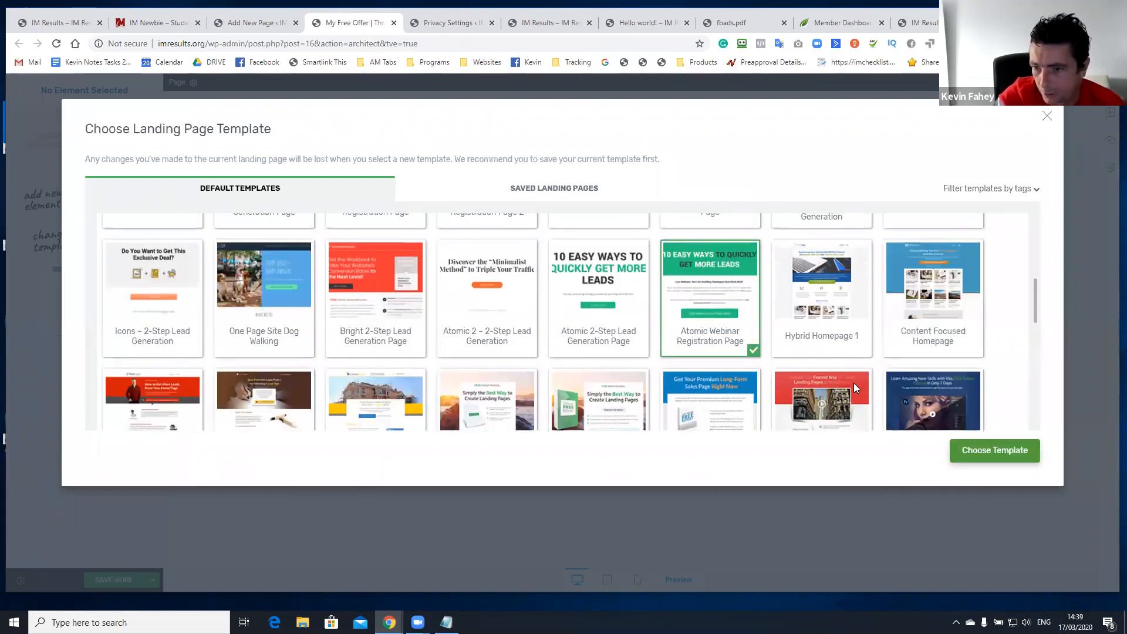
{"action": "left_click", "coordinate": [984, 453]}
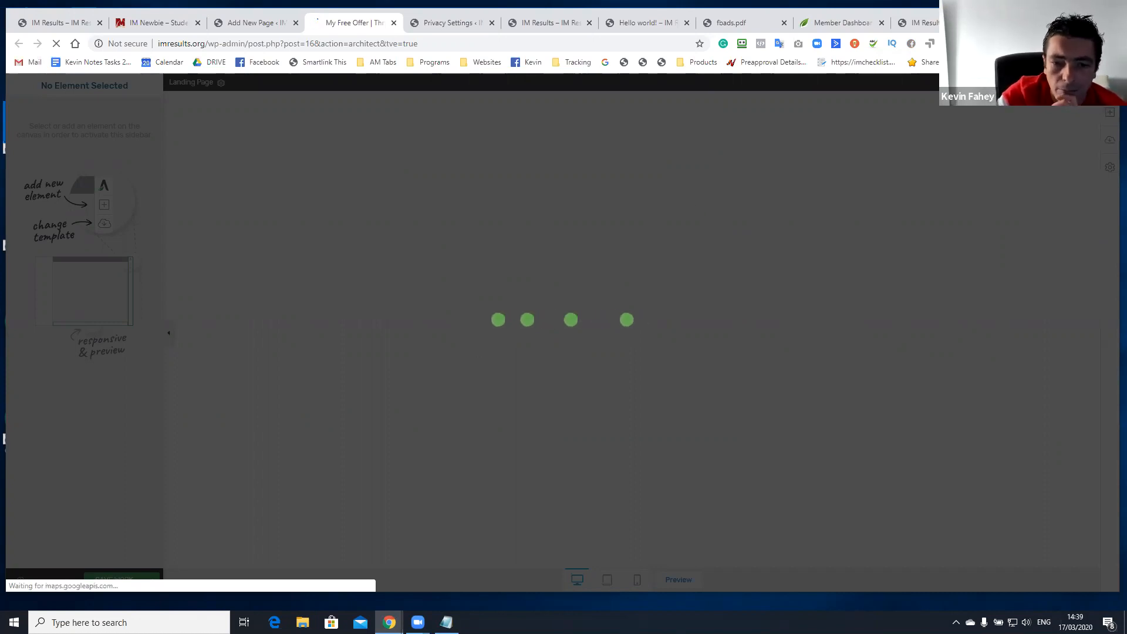
Look through the landing page and delete the webinar date and time columns beneath the Click Here to Claim Your Spot button.
{"action": "mouse_move", "coordinate": [417, 622]}
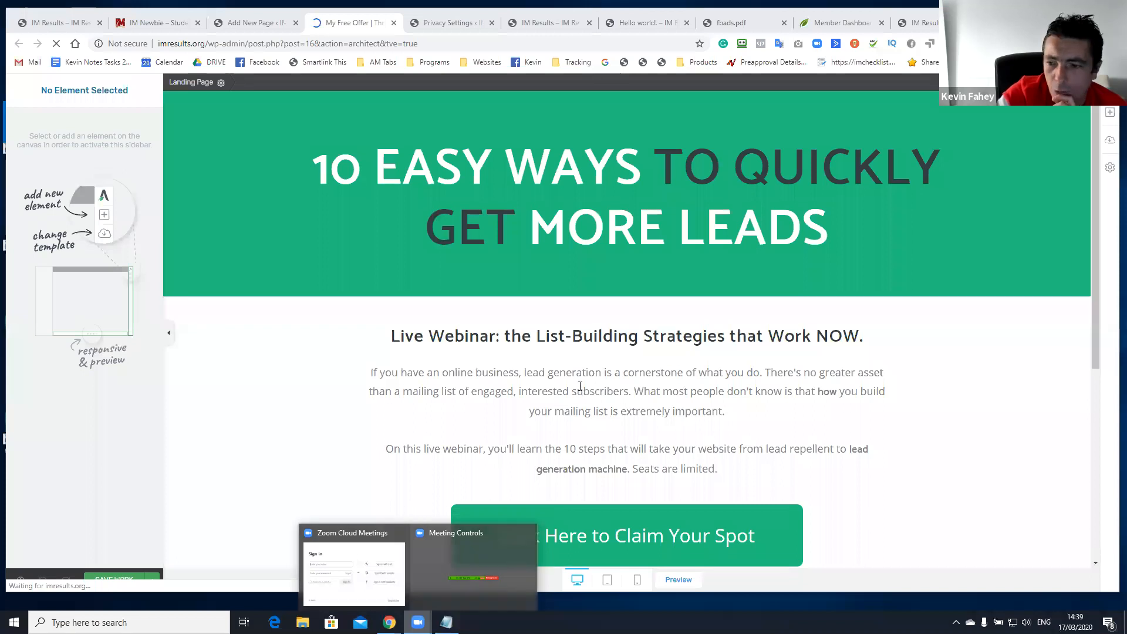
{"action": "scroll", "coordinate": [714, 296], "scroll_direction": "down", "scroll_amount": 5}
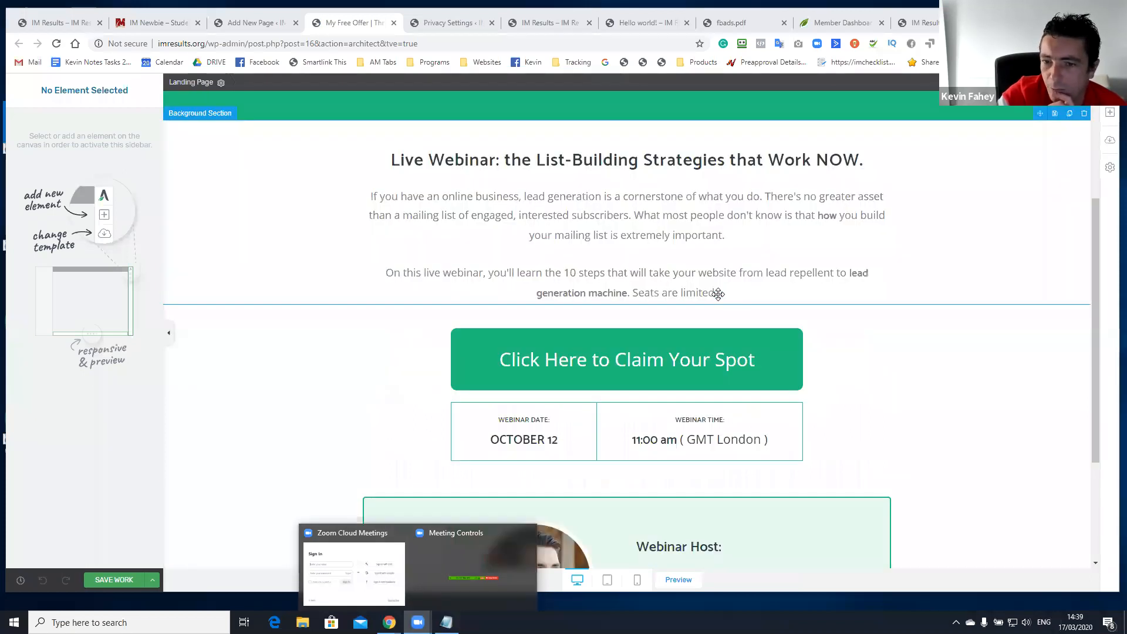
{"action": "scroll", "coordinate": [669, 282], "scroll_direction": "up", "scroll_amount": 5}
{"action": "scroll", "coordinate": [669, 282], "scroll_direction": "down", "scroll_amount": 5}
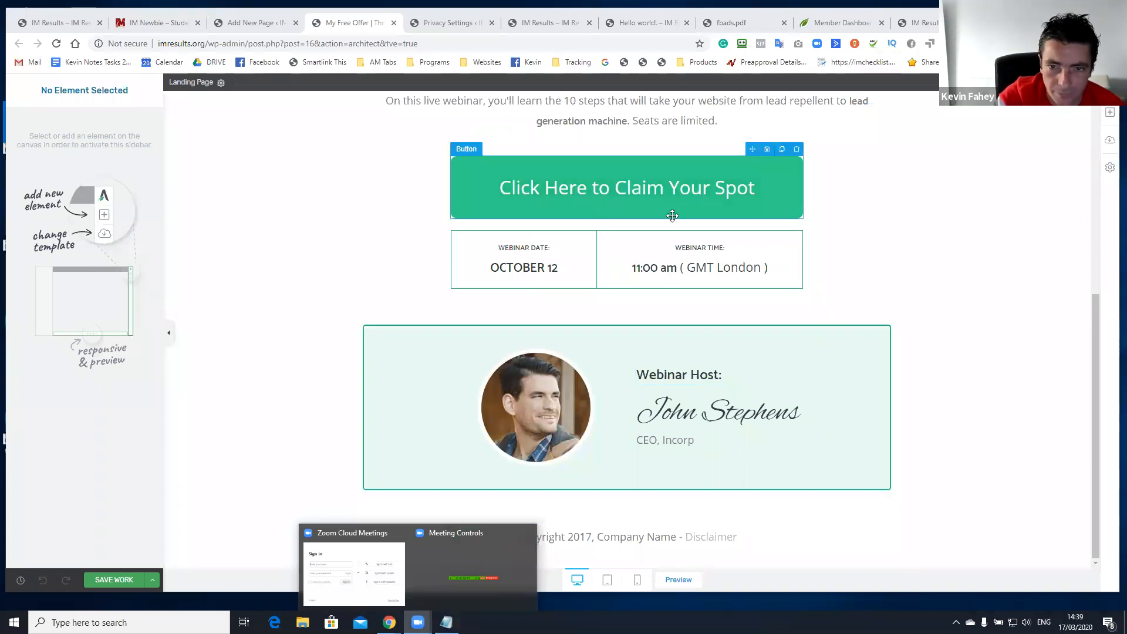
{"action": "scroll", "coordinate": [803, 345], "scroll_direction": "up", "scroll_amount": 2}
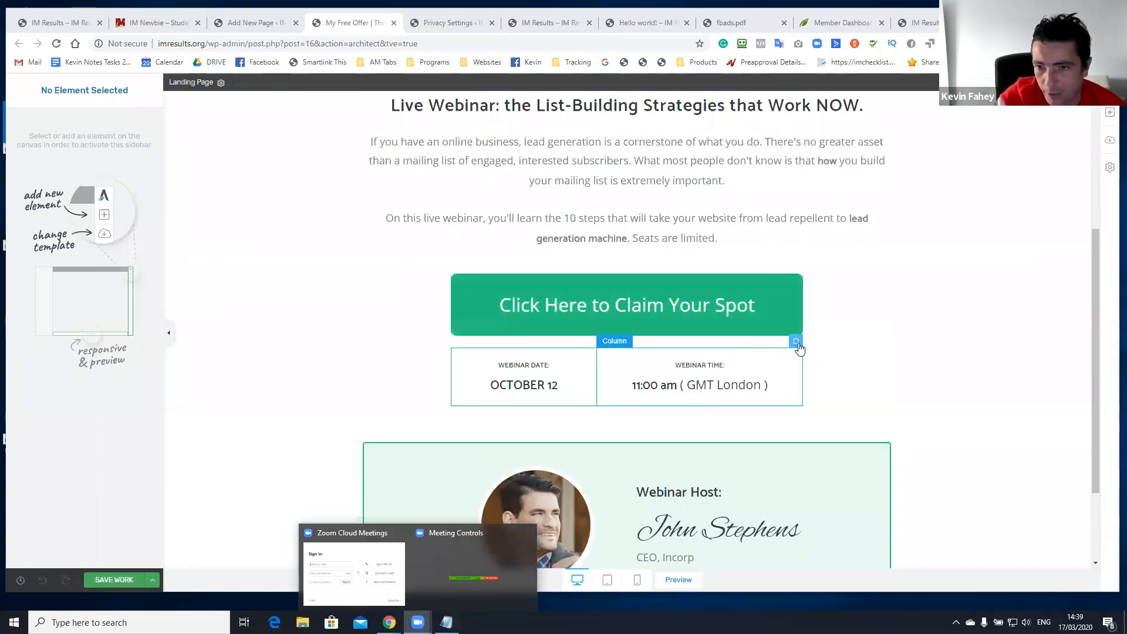
{"action": "left_click", "coordinate": [796, 341]}
{"action": "left_click", "coordinate": [796, 341]}
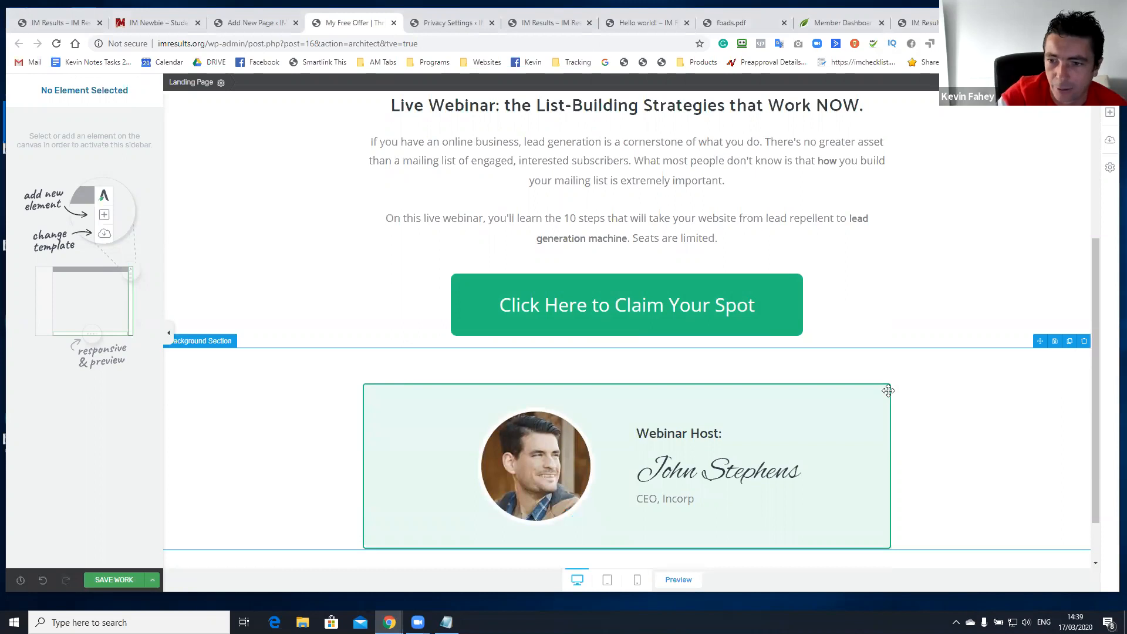
{"action": "left_click", "coordinate": [1059, 366]}
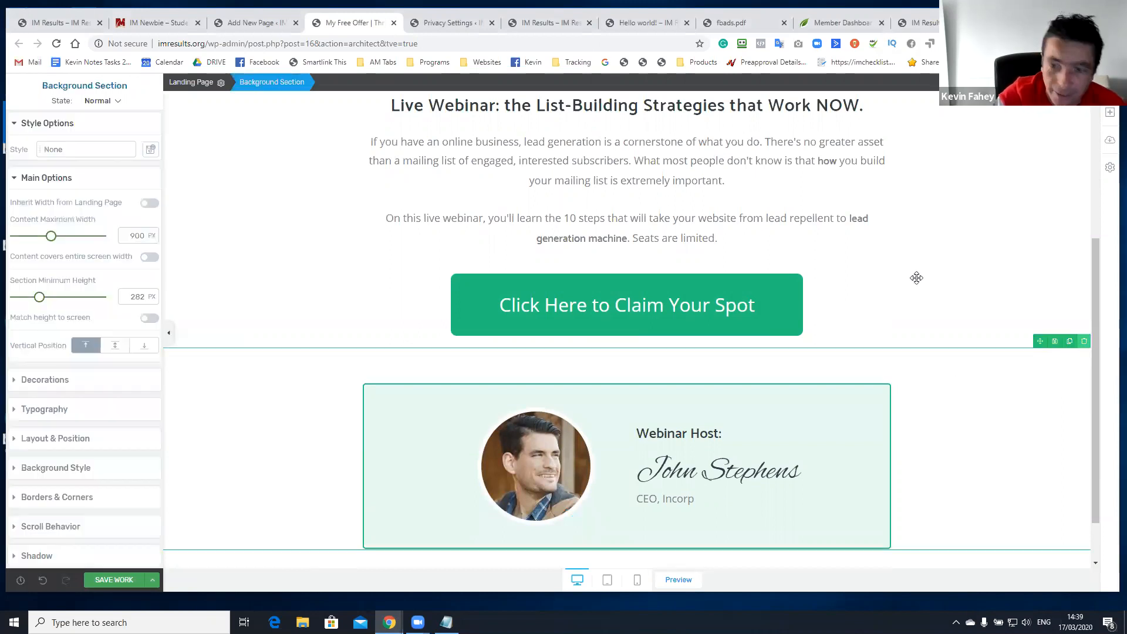
{"action": "scroll", "coordinate": [695, 217], "scroll_direction": "up", "scroll_amount": 4}
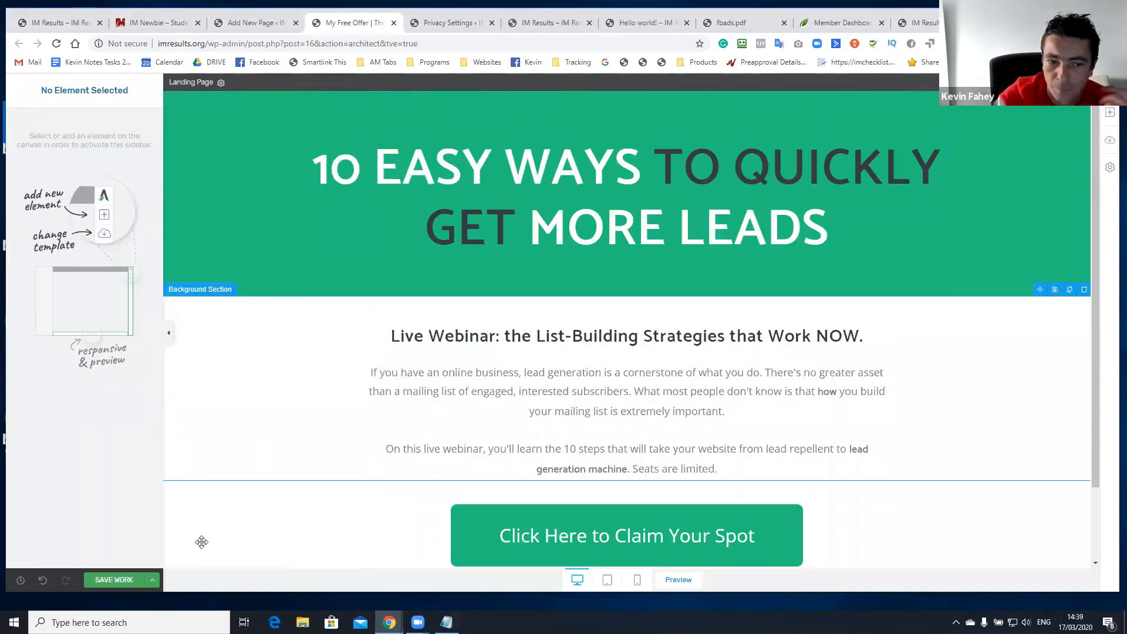
Save and preview the My Free Offer landing page, and go to the site's WordPress Dashboard.
{"action": "left_click", "coordinate": [152, 580]}
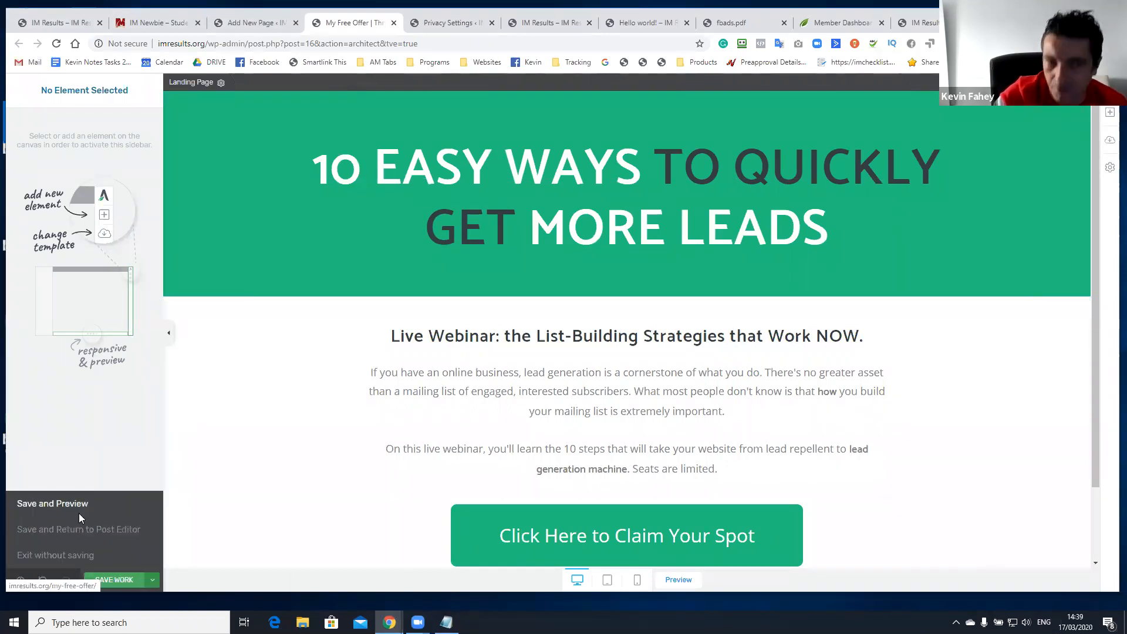
{"action": "left_click", "coordinate": [79, 512]}
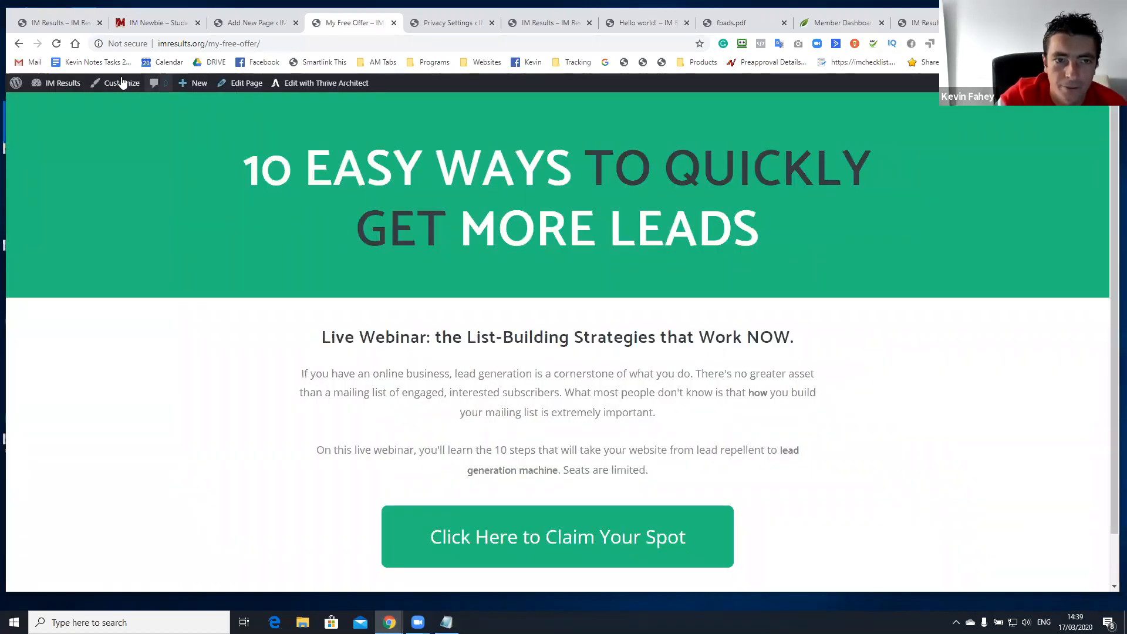
{"action": "left_click", "coordinate": [83, 108]}
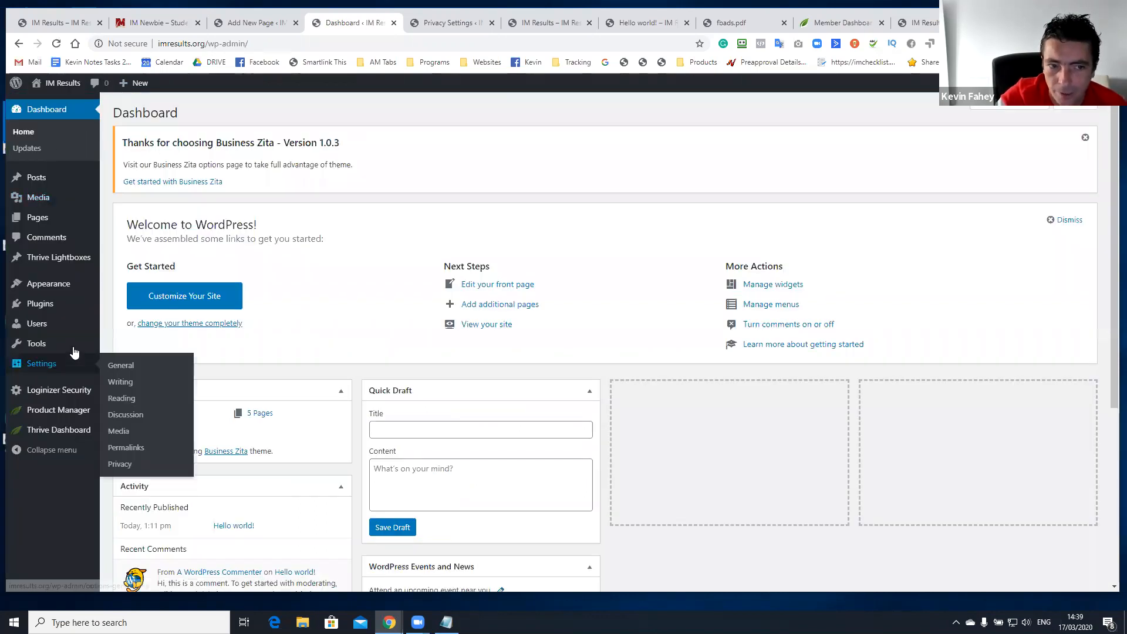
Set the site's static homepage to the My Free Offer page in the Reading settings and save the changes.
{"action": "mouse_move", "coordinate": [41, 367]}
{"action": "left_click", "coordinate": [125, 399]}
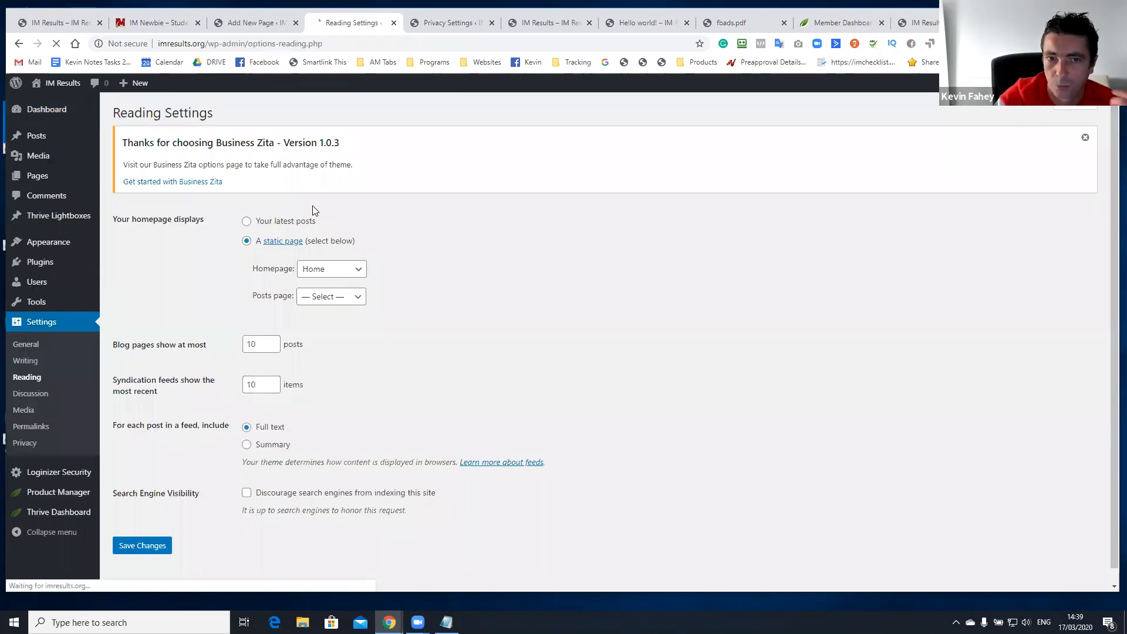
{"action": "left_click", "coordinate": [331, 276]}
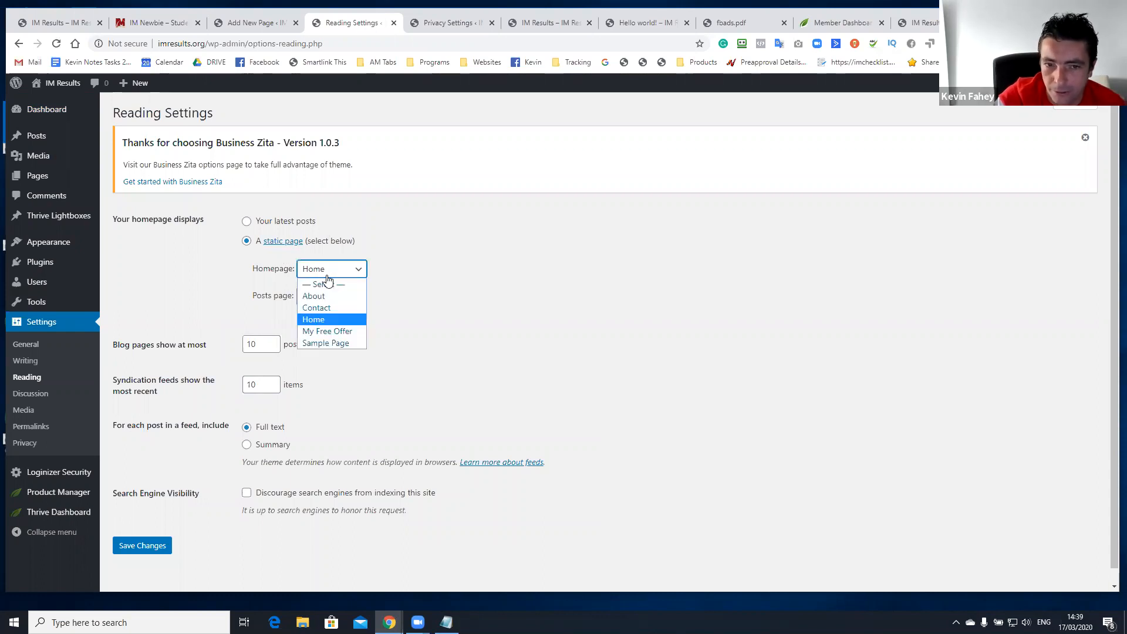
{"action": "left_click", "coordinate": [334, 332]}
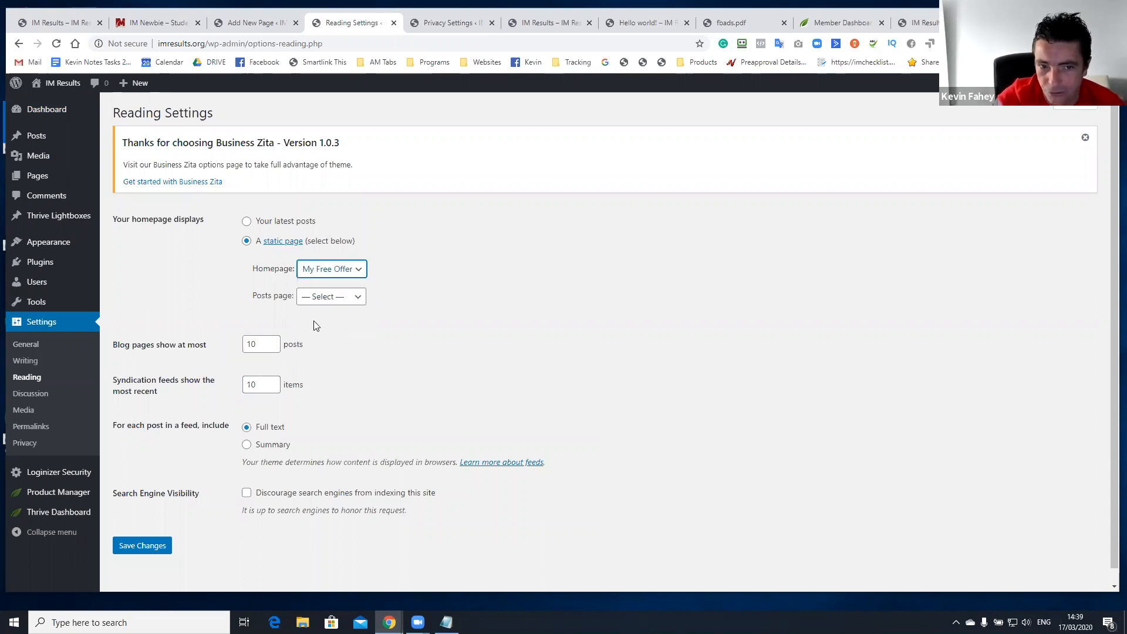
{"action": "left_click", "coordinate": [141, 545]}
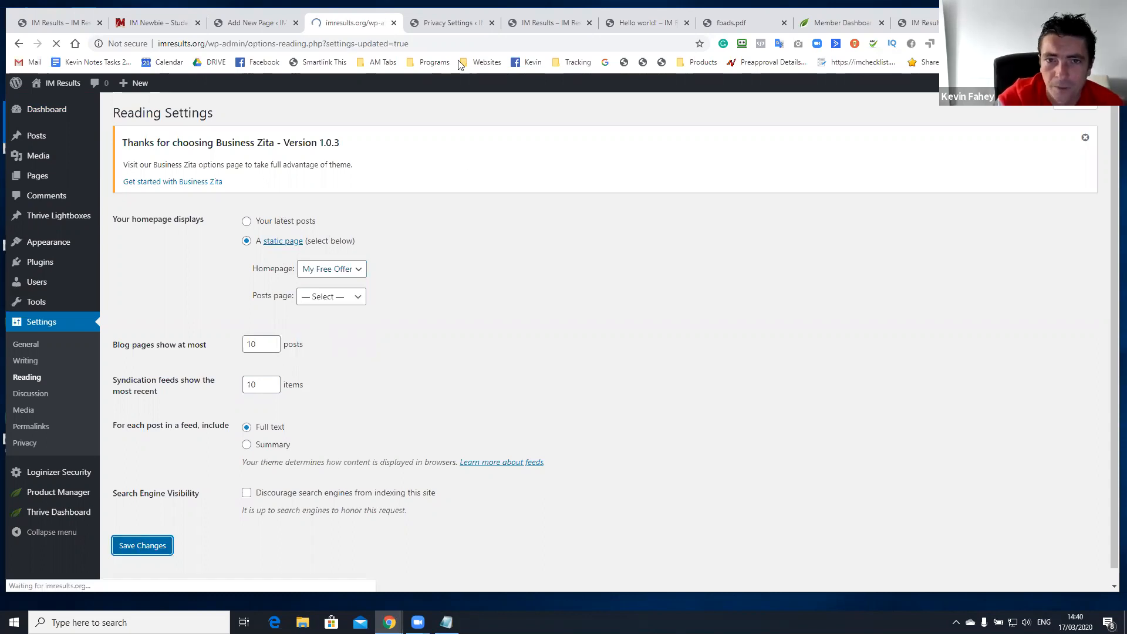
Load the site root imresults.org in place of the Privacy Settings page and check the new homepage.
{"action": "left_click", "coordinate": [463, 23]}
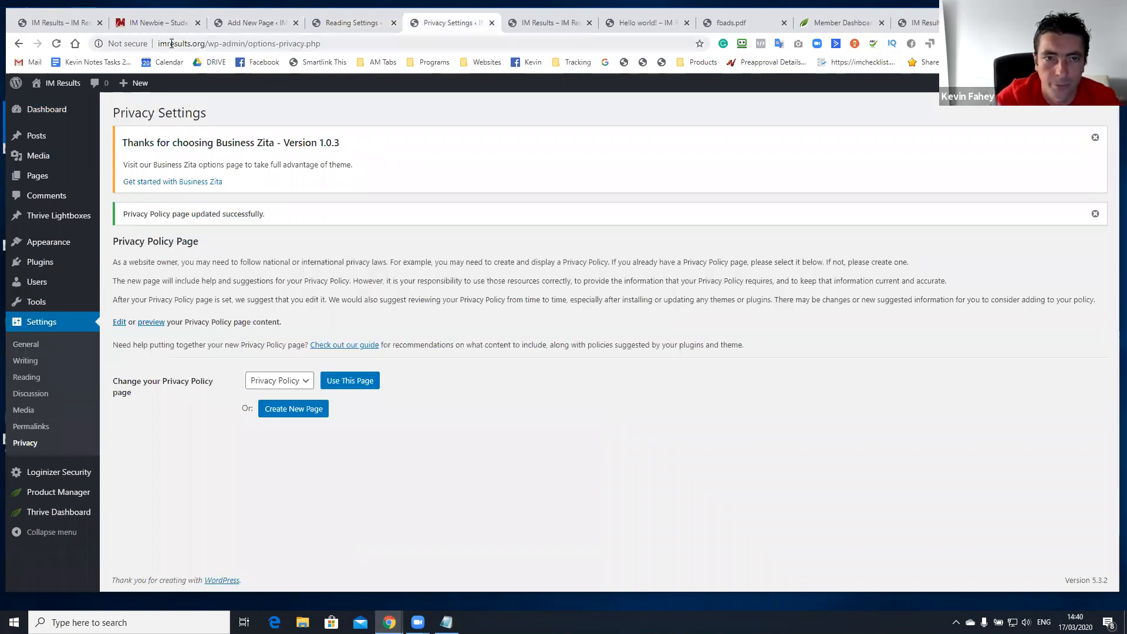
{"action": "left_click_drag", "start_coordinate": [208, 44], "coordinate": [329, 44]}
{"action": "key", "text": "BackSpace"}
{"action": "key", "text": "Return"}
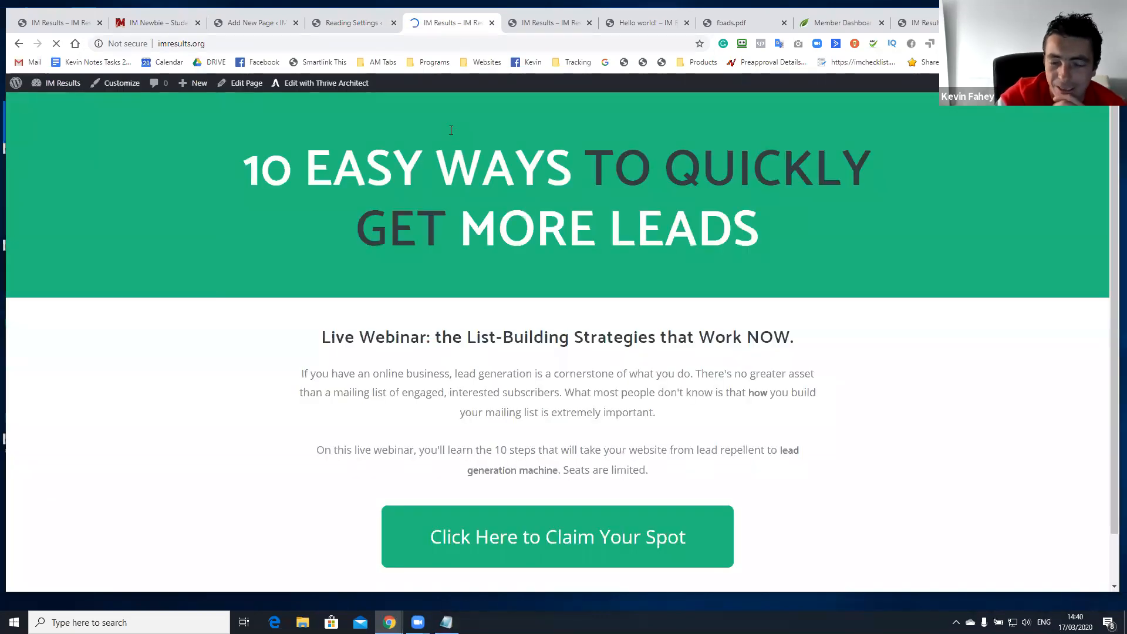
{"action": "left_click", "coordinate": [545, 24]}
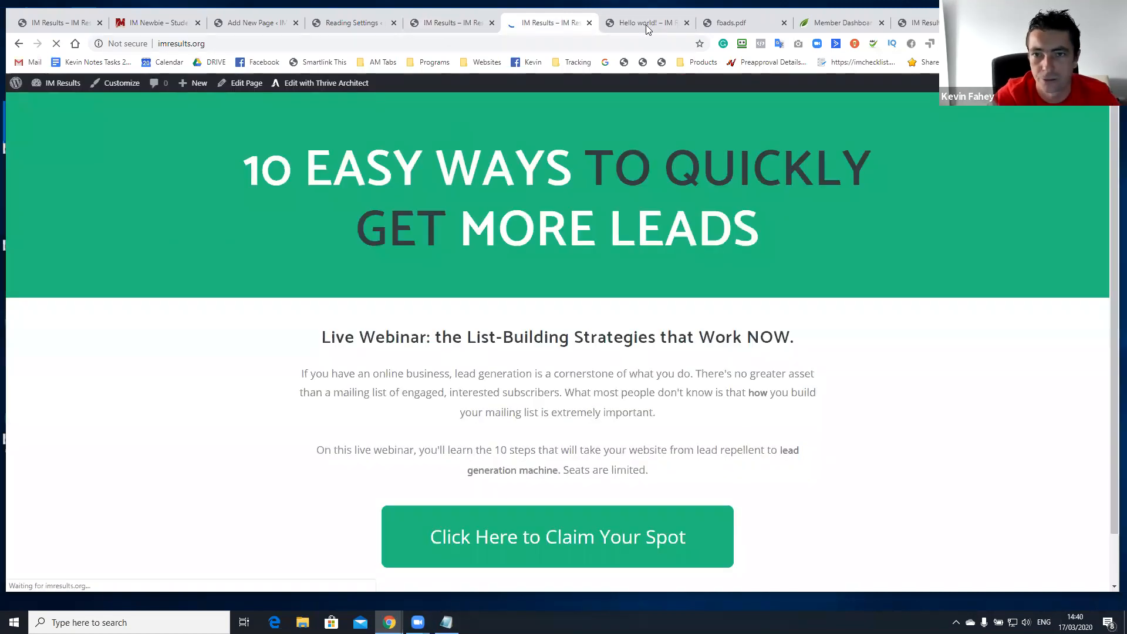
Strip the date from the Hello world! post's address and load it as imresults.org/hello-world/.
{"action": "left_click", "coordinate": [649, 26]}
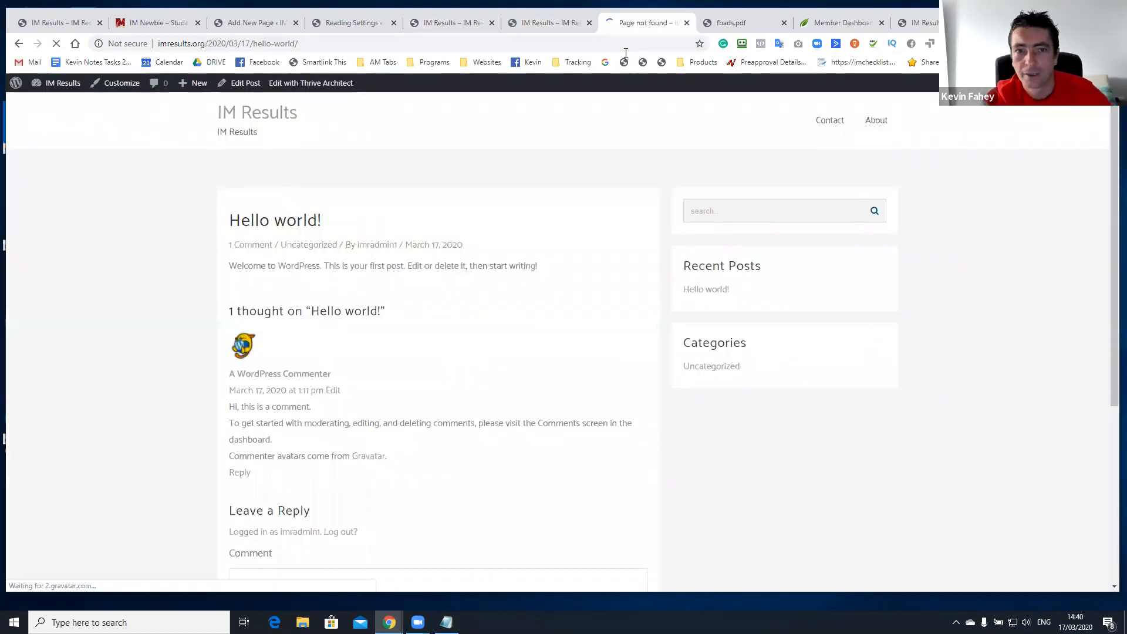
{"action": "left_click_drag", "start_coordinate": [251, 43], "coordinate": [213, 43]}
{"action": "key", "text": "BackSpace"}
{"action": "key", "text": "Return"}
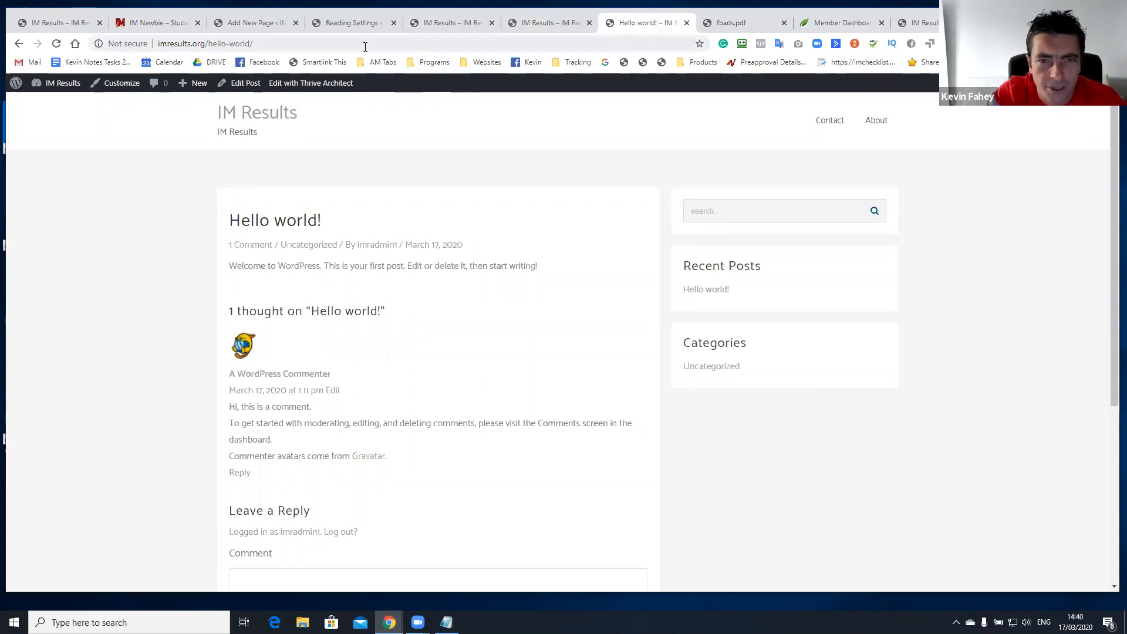
Look over the Appearance and Plugins options in WordPress, and review the Module 3: List Building lessons on the IM Newbie course page.
{"action": "left_click", "coordinate": [262, 23]}
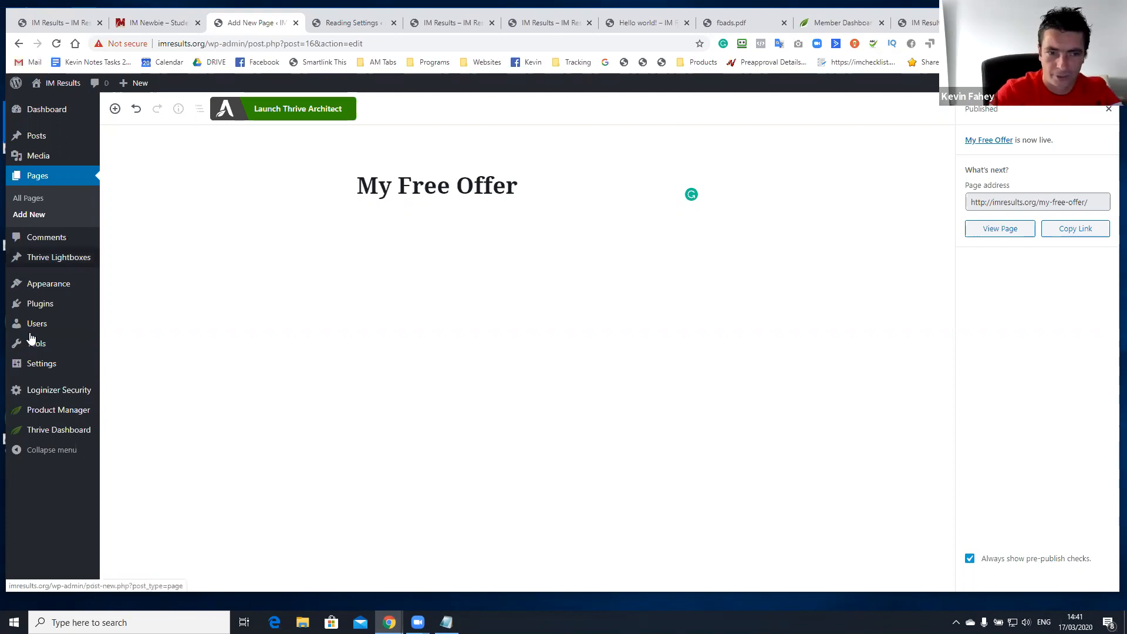
{"action": "mouse_move", "coordinate": [89, 288]}
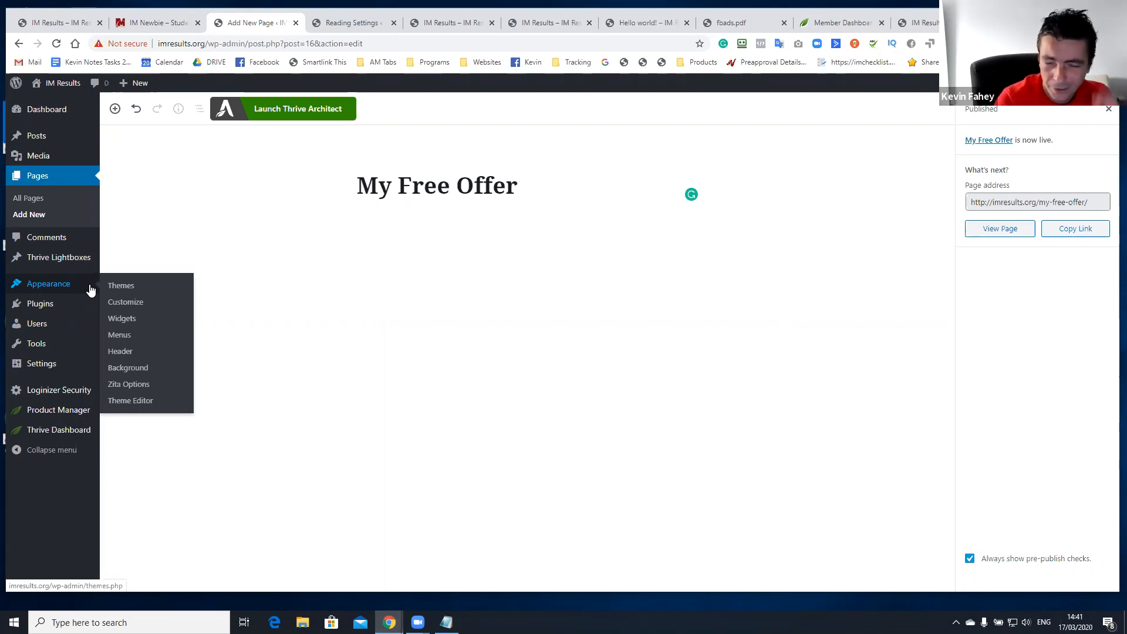
{"action": "mouse_move", "coordinate": [50, 300]}
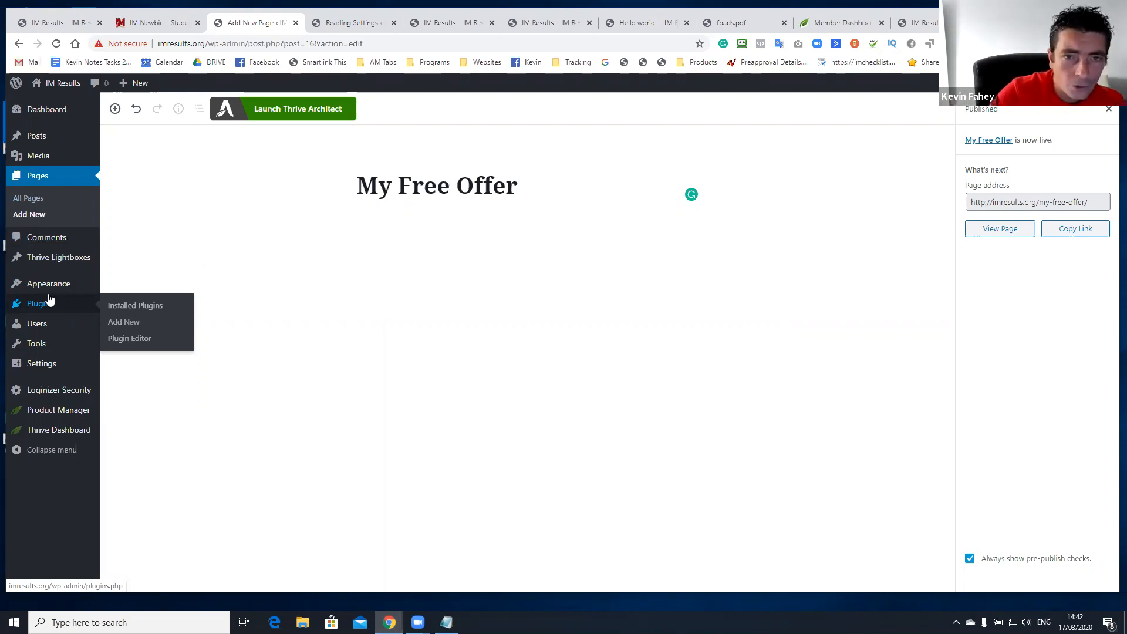
{"action": "left_click", "coordinate": [155, 24]}
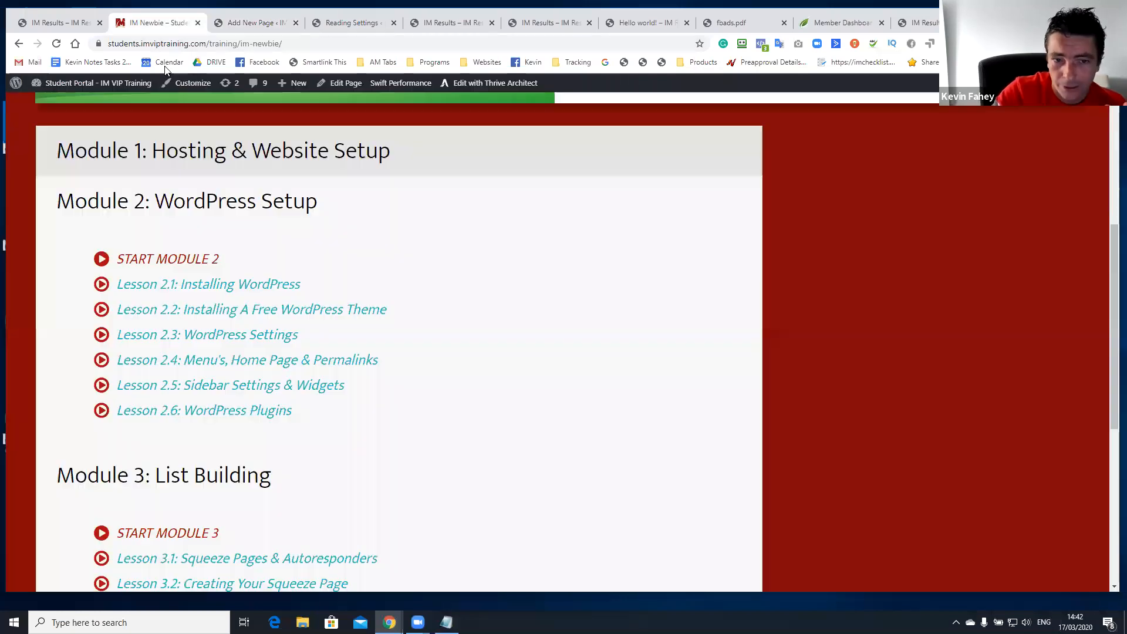
{"action": "scroll", "coordinate": [241, 262], "scroll_direction": "down", "scroll_amount": 4}
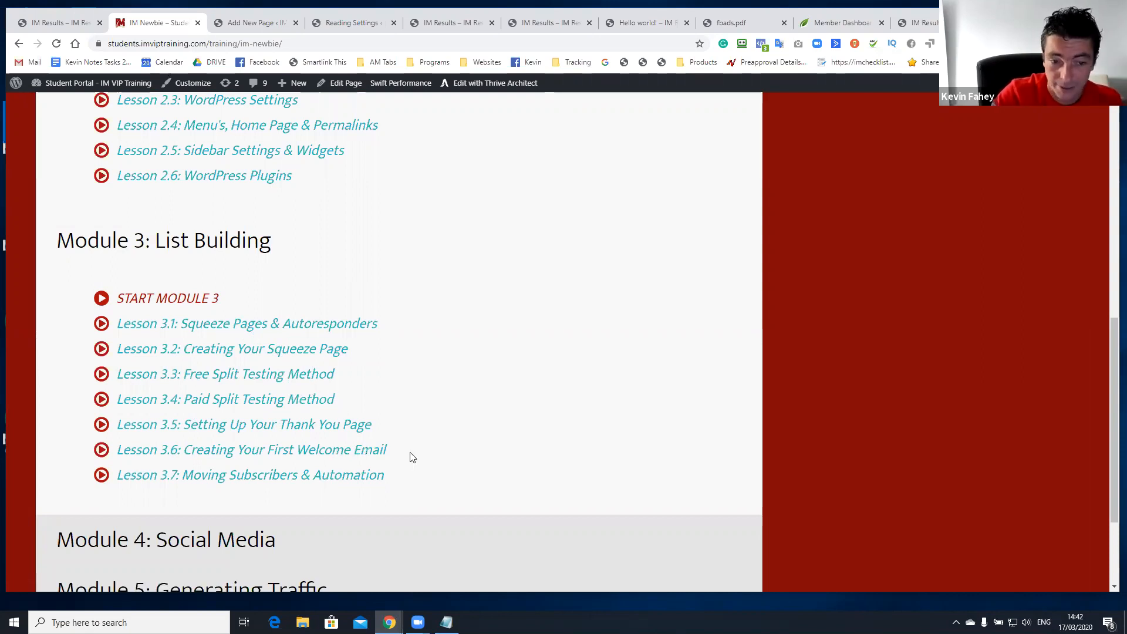
{"action": "left_click", "coordinate": [418, 623]}
{"action": "left_click", "coordinate": [468, 564]}
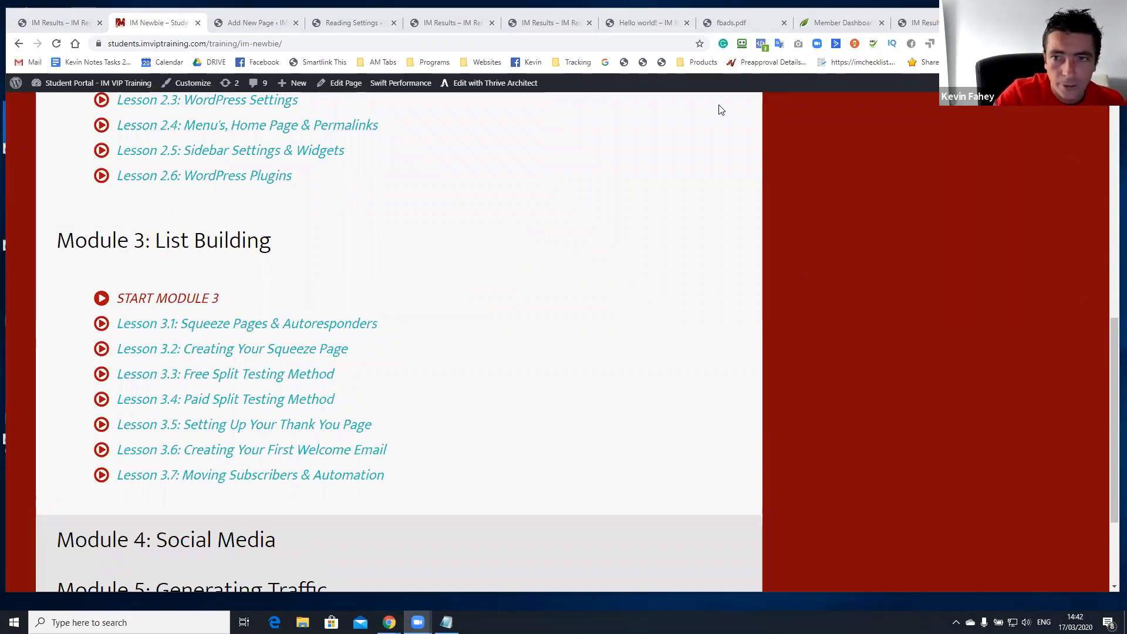
Open the presenter's Facebook profile in a new tab and look for viewer comments on the live training video.
{"action": "key", "text": "ctrl+t"}
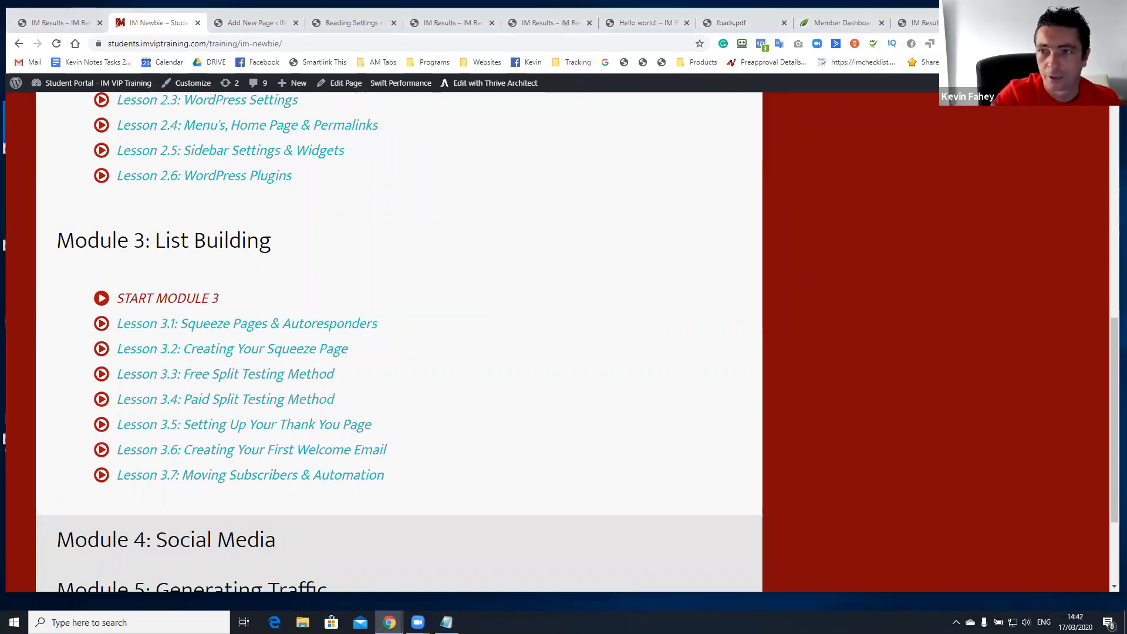
{"action": "type", "text": "fa"}
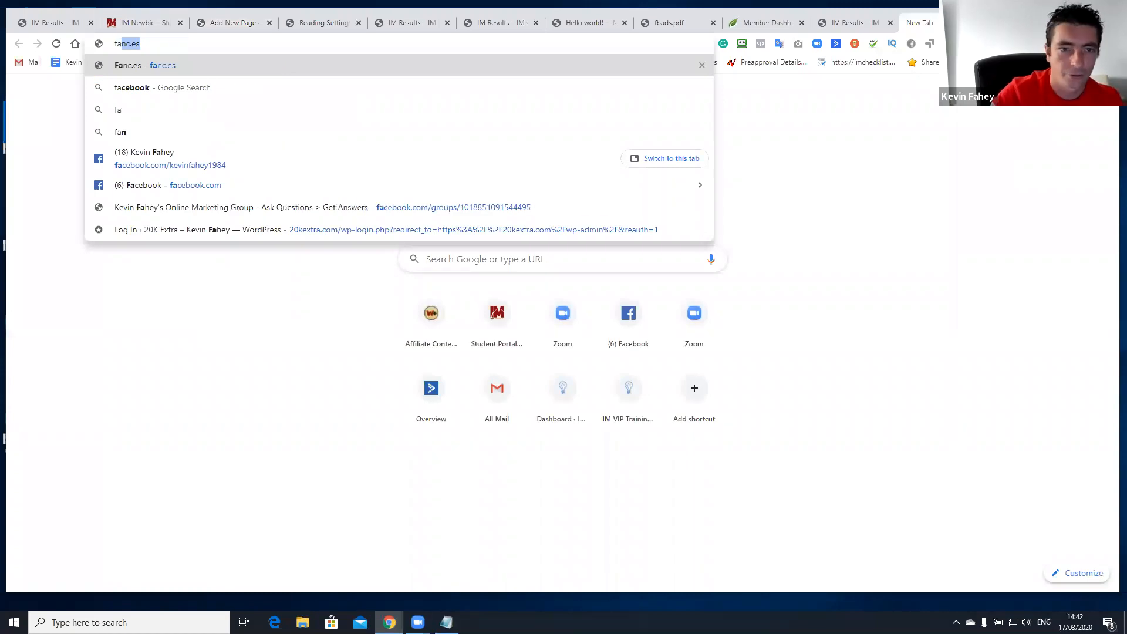
{"action": "key", "text": "Down"}
{"action": "key", "text": "Down"}
{"action": "key", "text": "Down"}
{"action": "key", "text": "Down"}
{"action": "key", "text": "Down"}
{"action": "key", "text": "Up"}
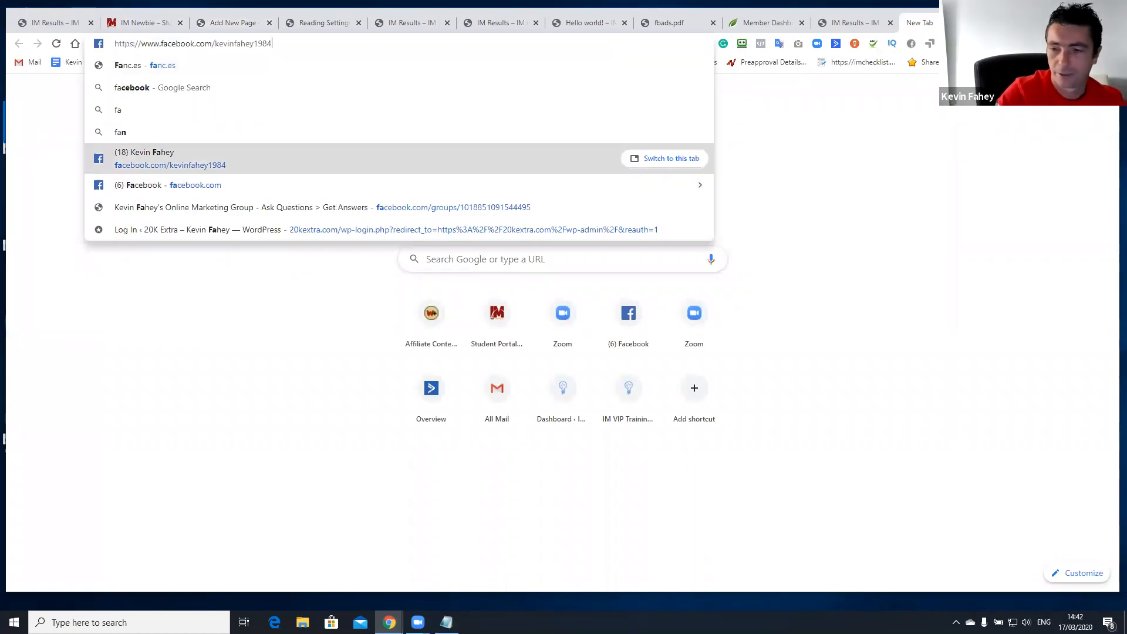
{"action": "key", "text": "Return"}
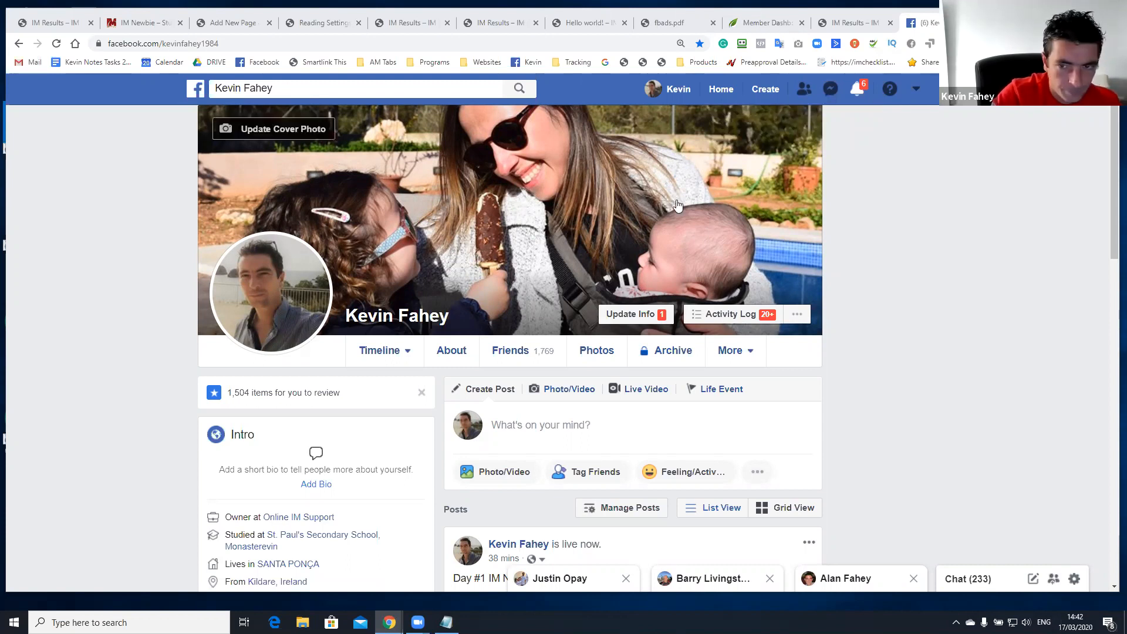
{"action": "scroll", "coordinate": [870, 284], "scroll_direction": "down", "scroll_amount": 10}
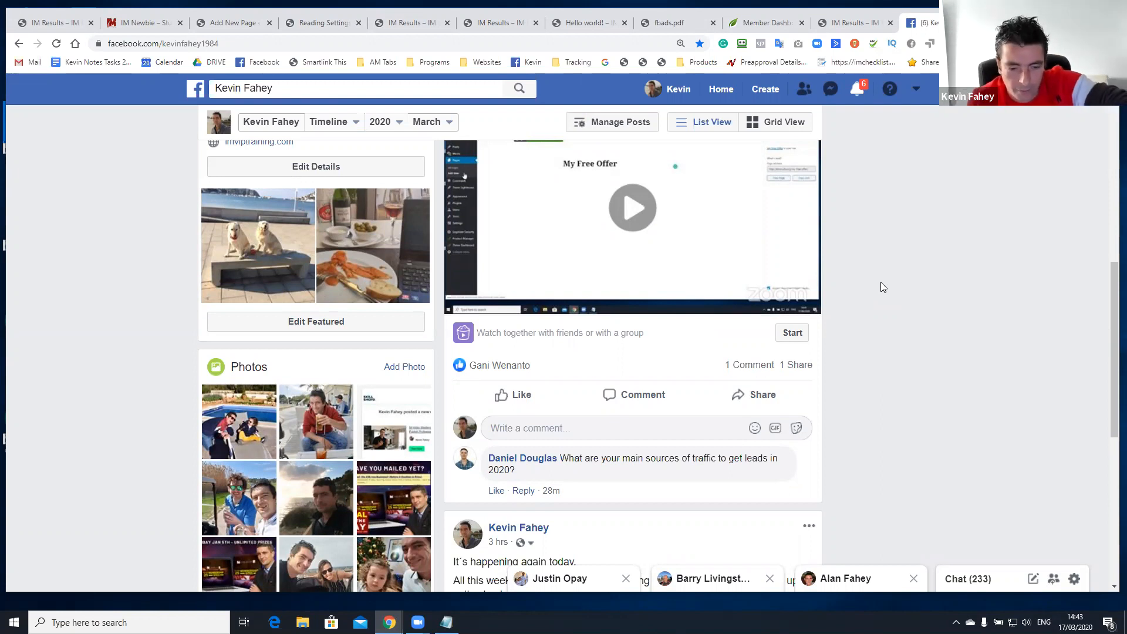
Go to the AWeber sign-in page in a new tab and log in with the email and password from the saved RoboForm login.
{"action": "key", "text": "ctrl+t"}
{"action": "type", "text": "y"}
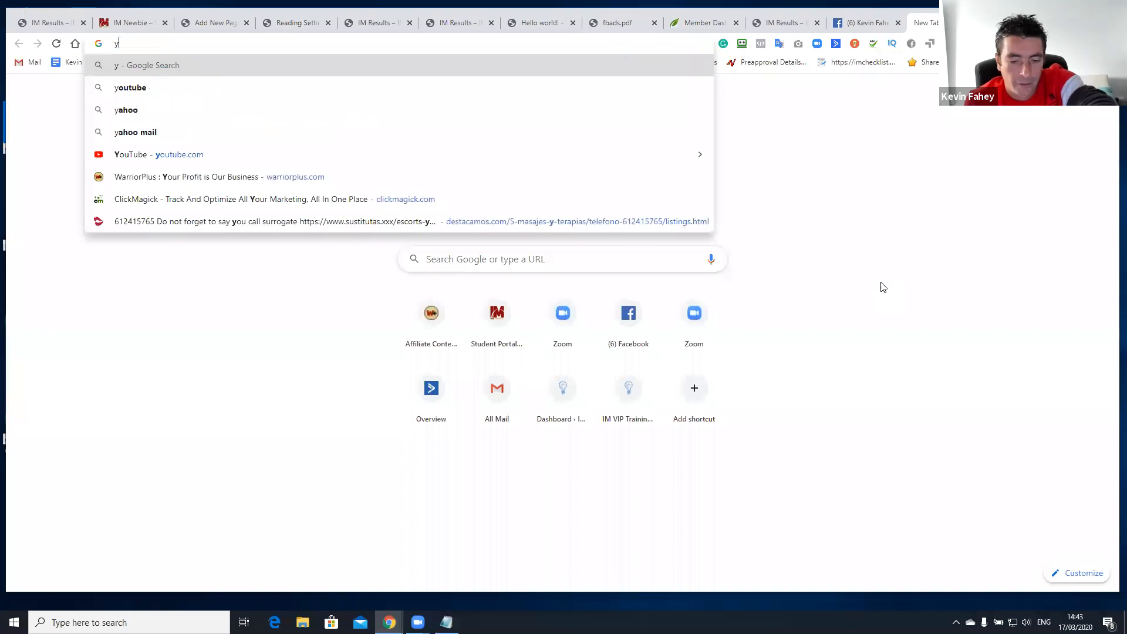
{"action": "key", "text": "F11"}
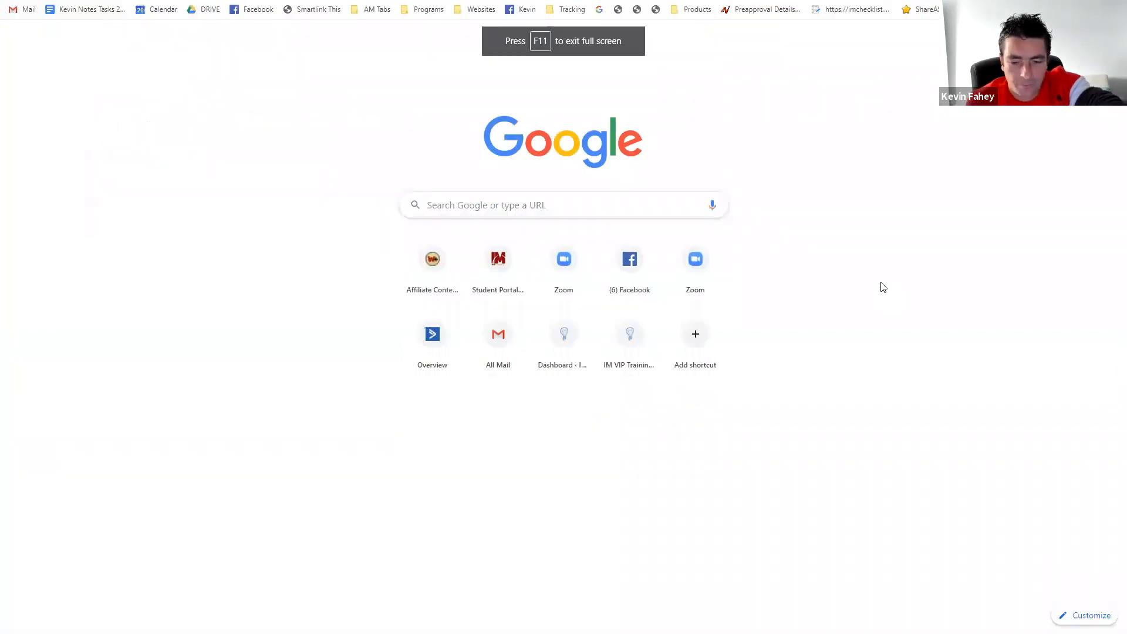
{"action": "key", "text": "F11"}
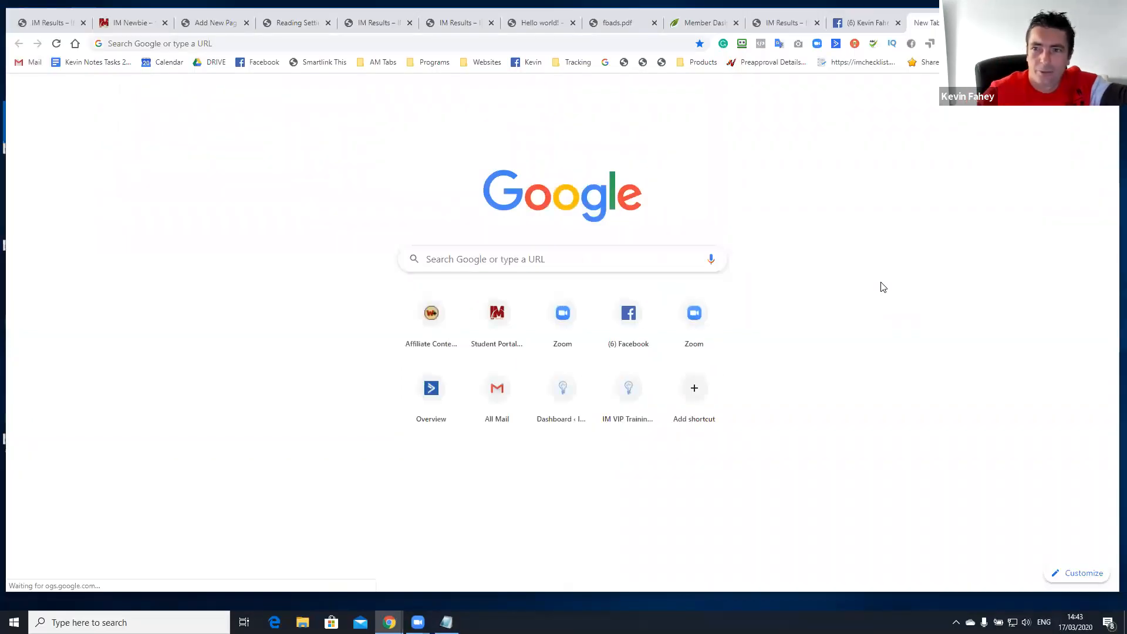
{"action": "left_click", "coordinate": [634, 43]}
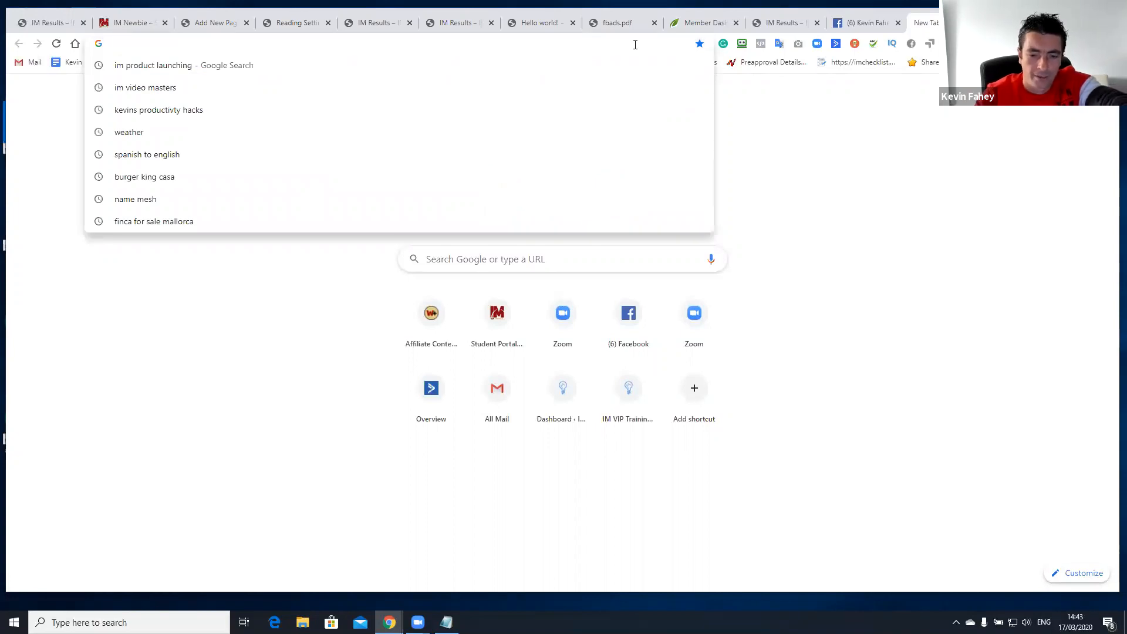
{"action": "type", "text": "user"}
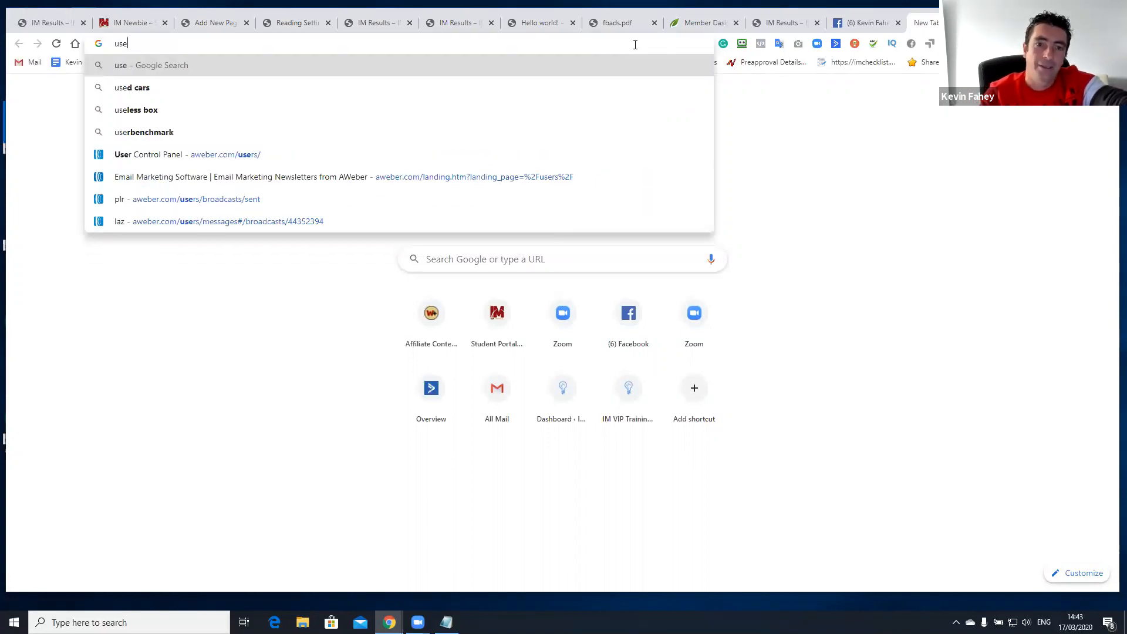
{"action": "key", "text": "Down"}
{"action": "key", "text": "Down"}
{"action": "key", "text": "Down"}
{"action": "key", "text": "Down"}
{"action": "key", "text": "Return"}
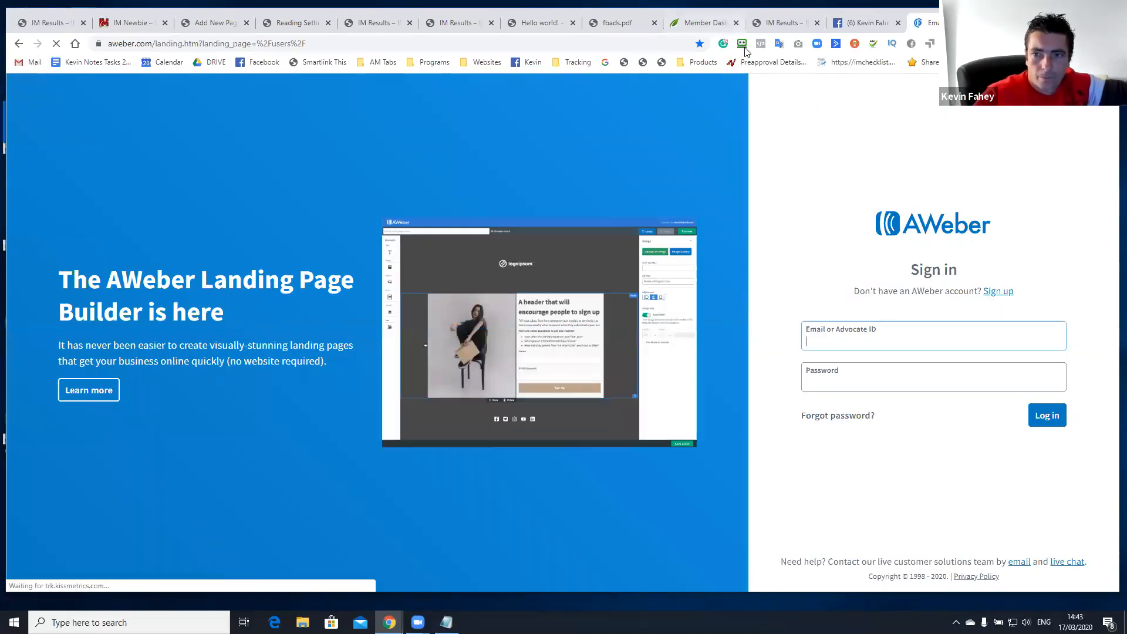
{"action": "left_click", "coordinate": [743, 44]}
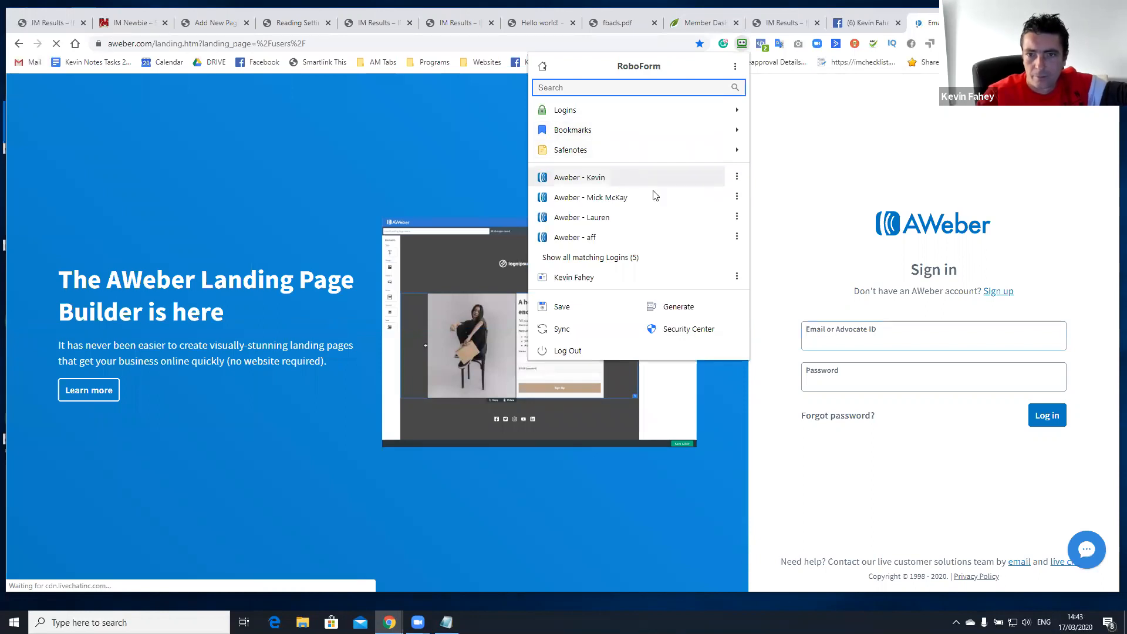
{"action": "left_click", "coordinate": [646, 180]}
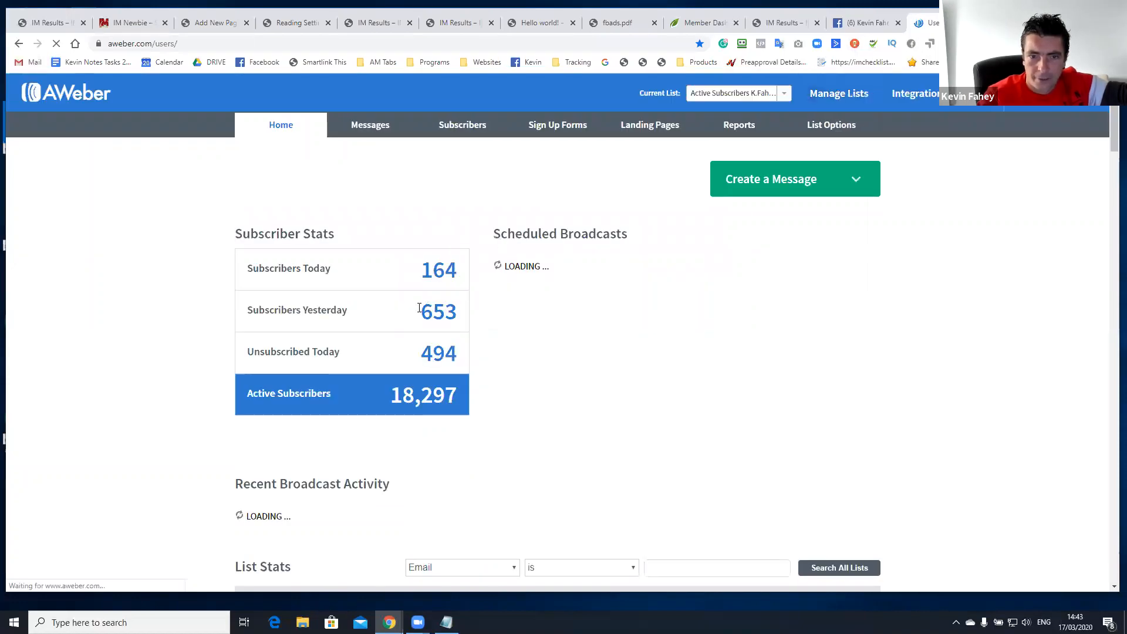
Examine the AWeber account's subscriber stats and the list stats for IM Newbie Customer.
{"action": "left_click_drag", "start_coordinate": [433, 312], "coordinate": [446, 314]}
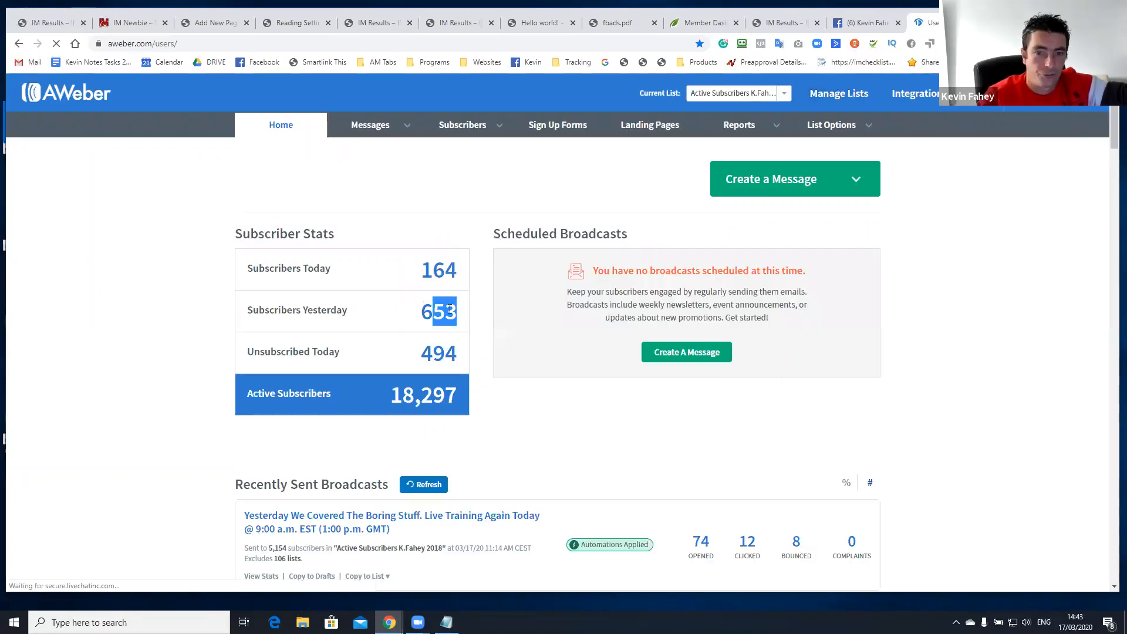
{"action": "scroll", "coordinate": [419, 348], "scroll_direction": "down", "scroll_amount": 1}
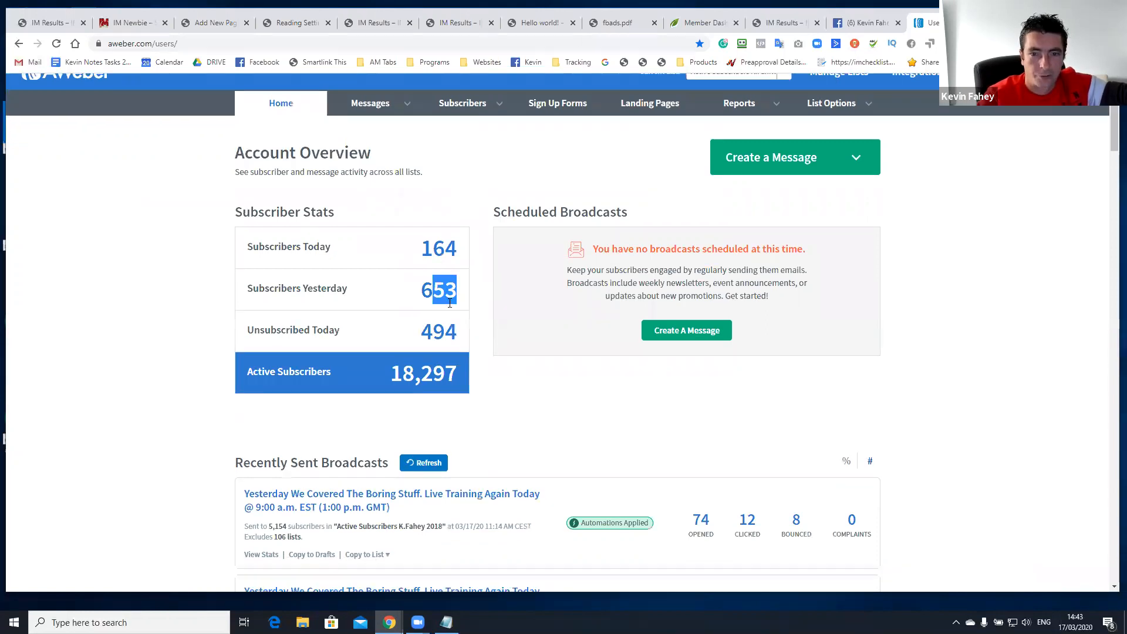
{"action": "left_click_drag", "start_coordinate": [461, 291], "coordinate": [398, 292]}
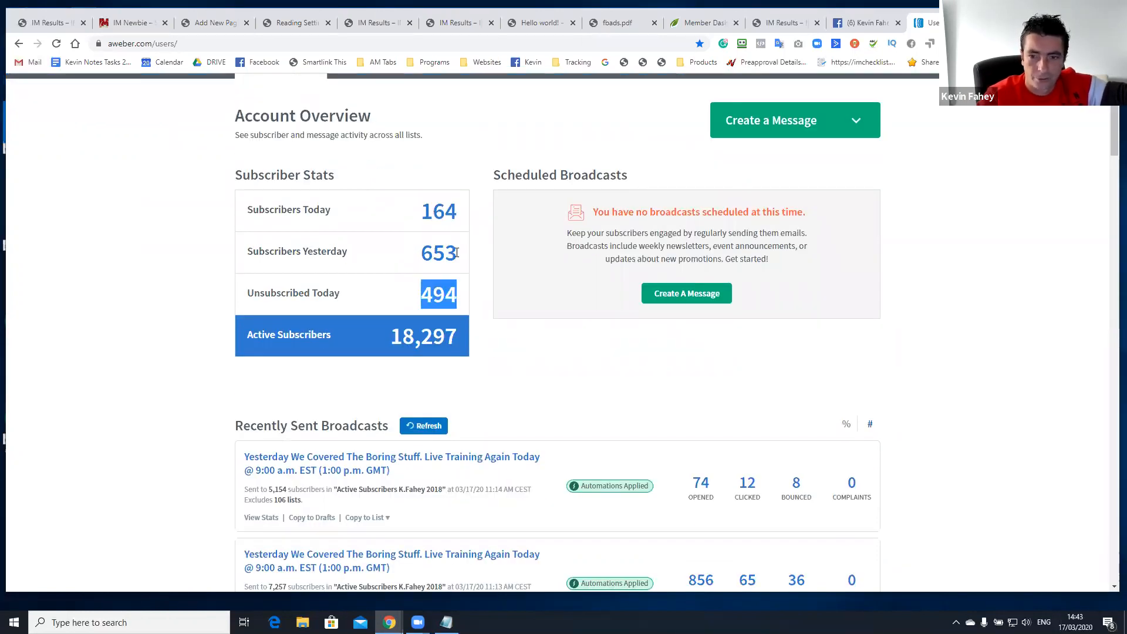
{"action": "scroll", "coordinate": [526, 297], "scroll_direction": "down", "scroll_amount": 15}
{"action": "scroll", "coordinate": [531, 301], "scroll_direction": "up", "scroll_amount": 2}
{"action": "scroll", "coordinate": [537, 303], "scroll_direction": "down", "scroll_amount": 18}
{"action": "scroll", "coordinate": [543, 283], "scroll_direction": "down", "scroll_amount": 14}
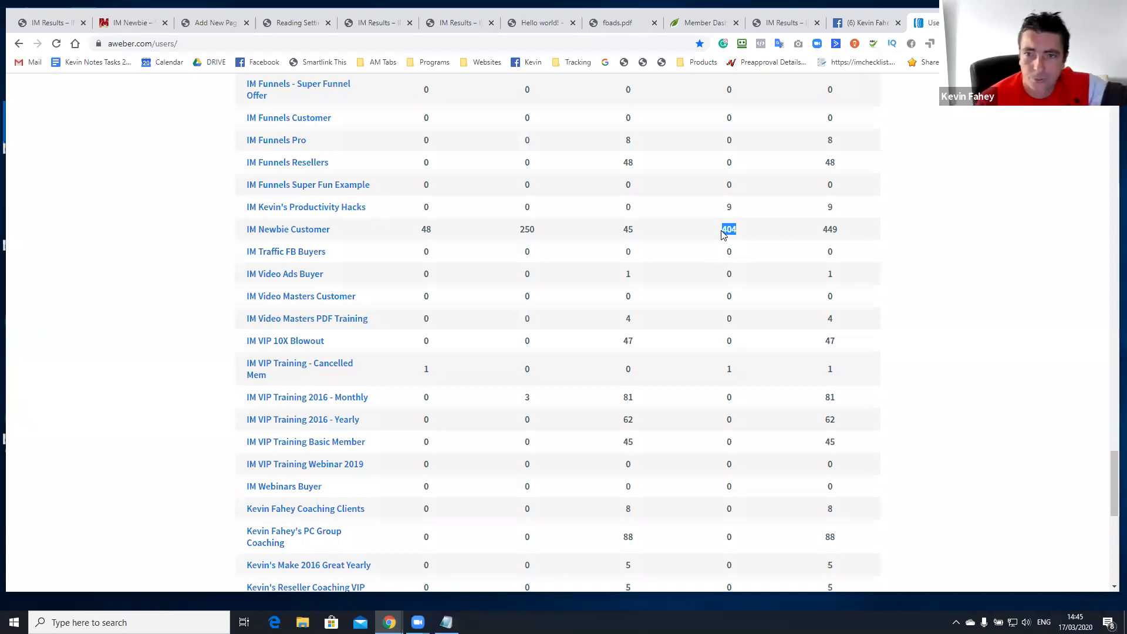
Return to the Facebook profile and check the latest notifications.
{"action": "left_click", "coordinate": [857, 23]}
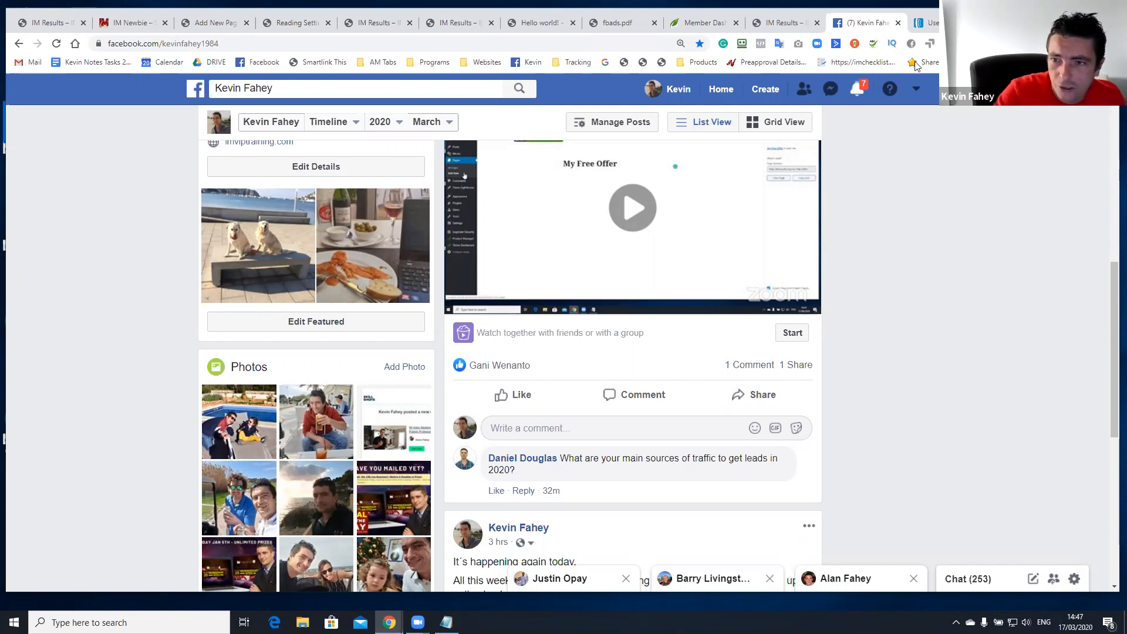
{"action": "left_click", "coordinate": [861, 98]}
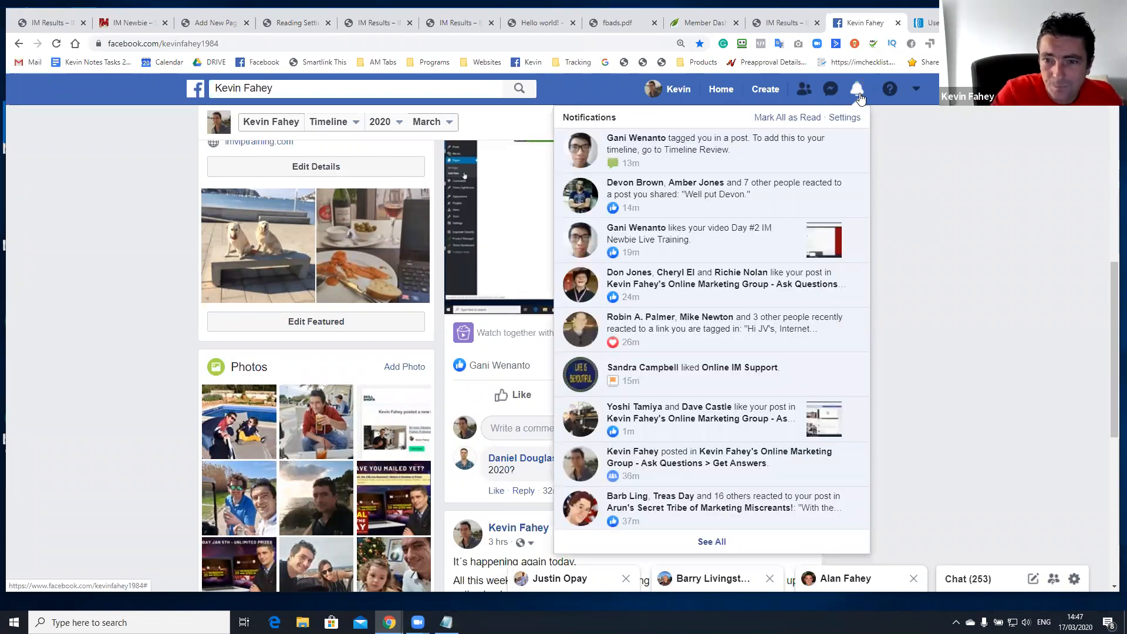
{"action": "left_click", "coordinate": [941, 217]}
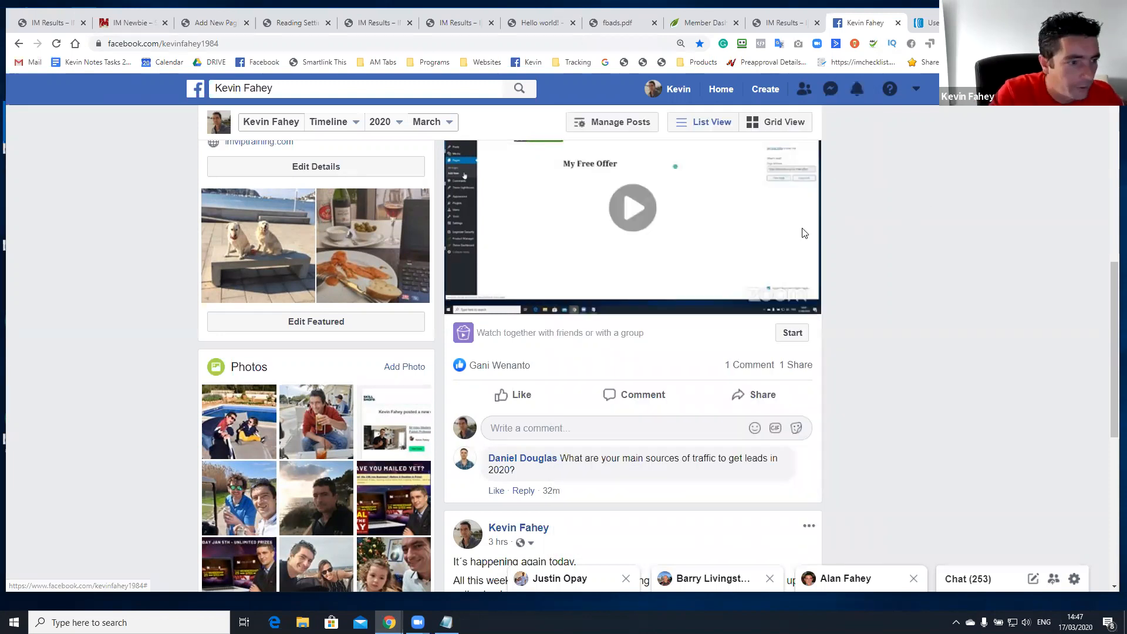